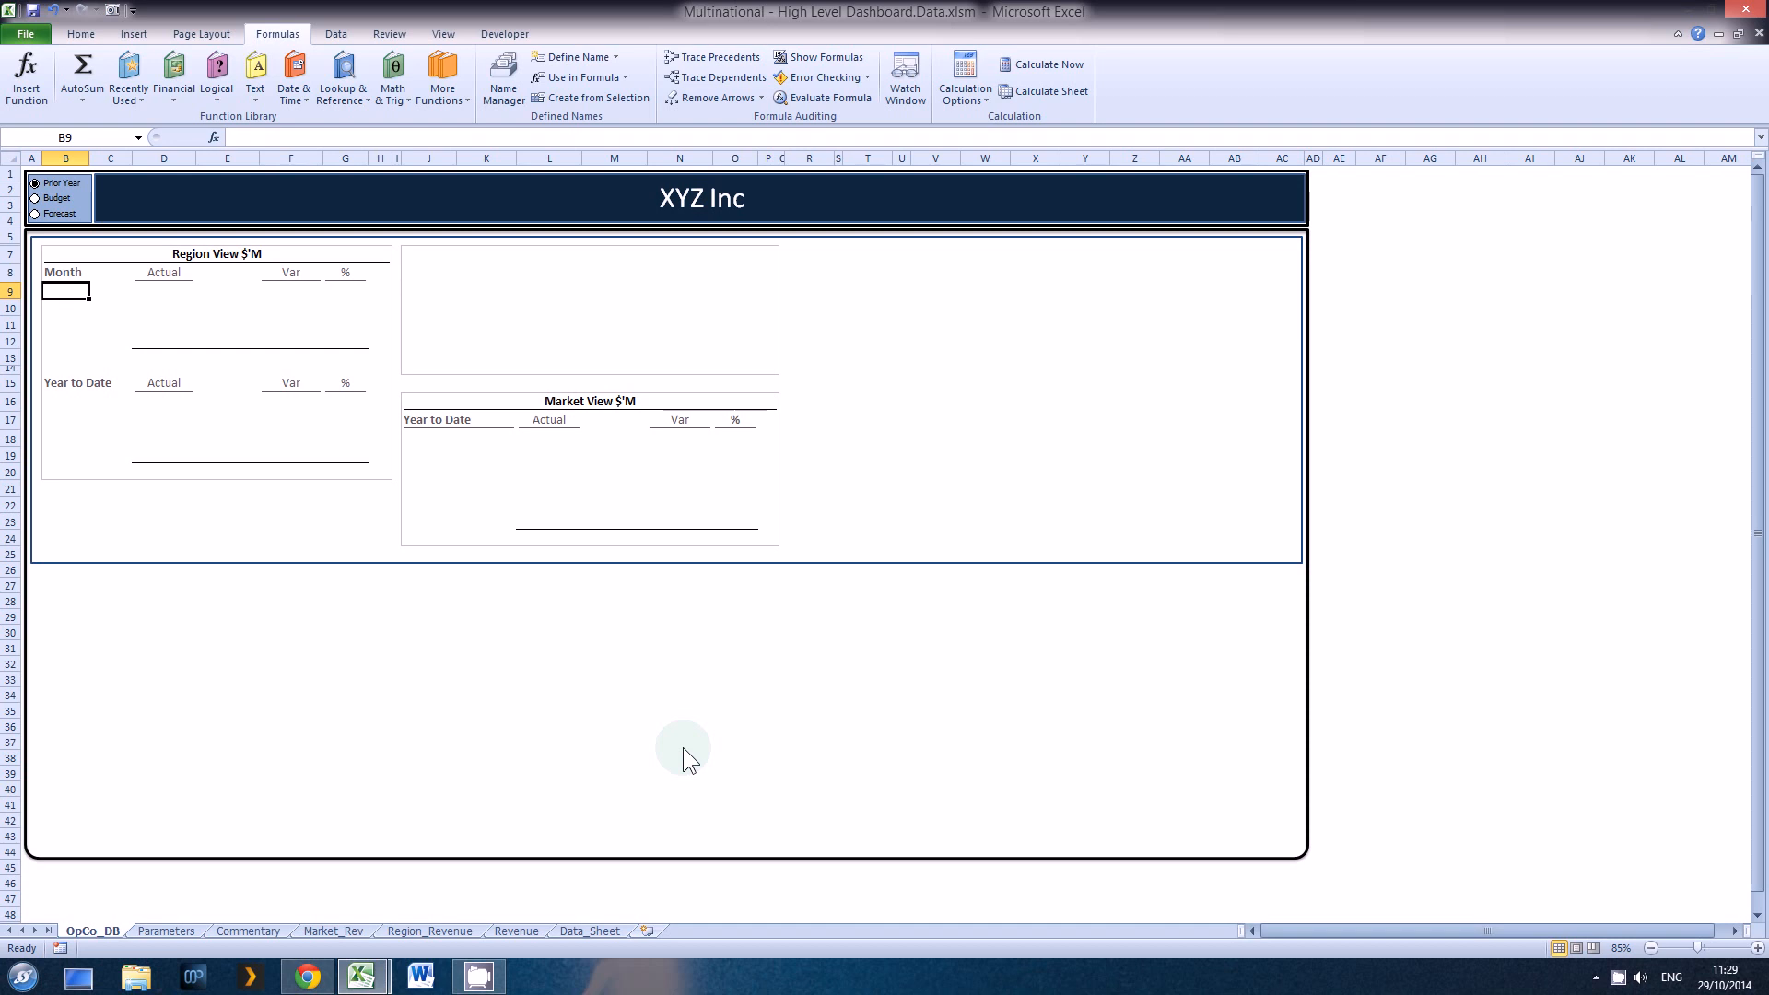
Step: Inspect the value field settings of the Prior Year column in the Region_Revenue pivot table
click(443, 931)
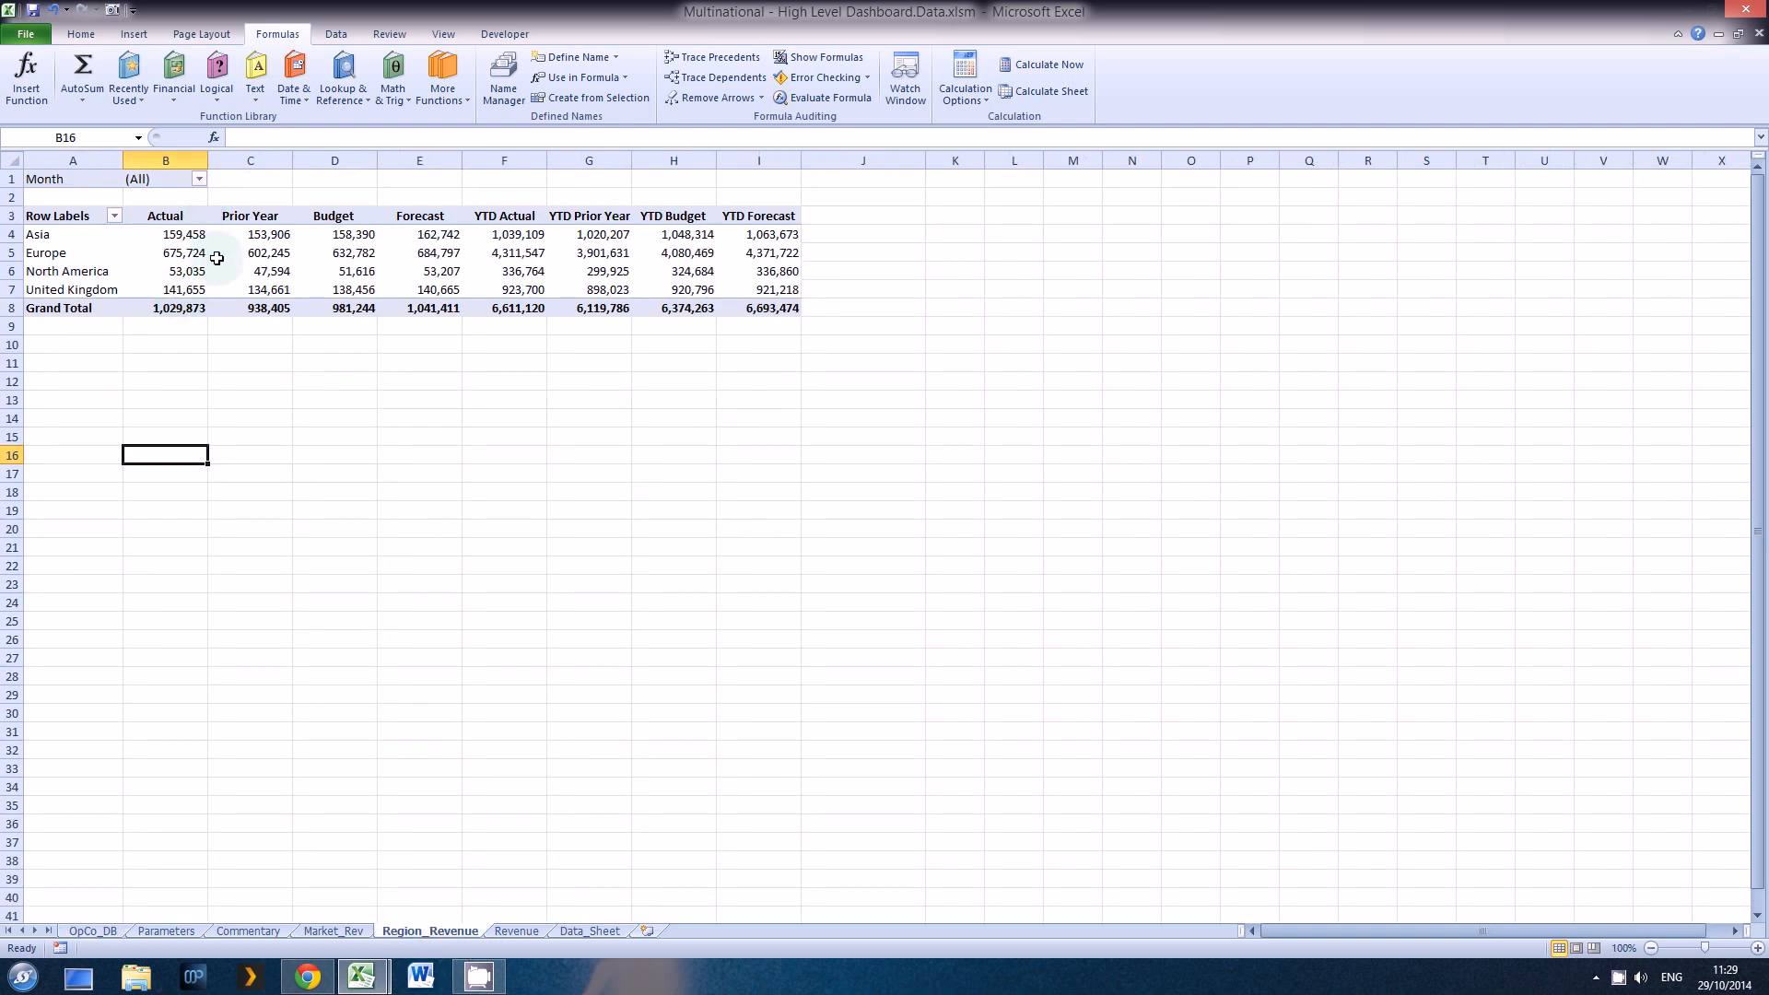
mouse_move(206, 267)
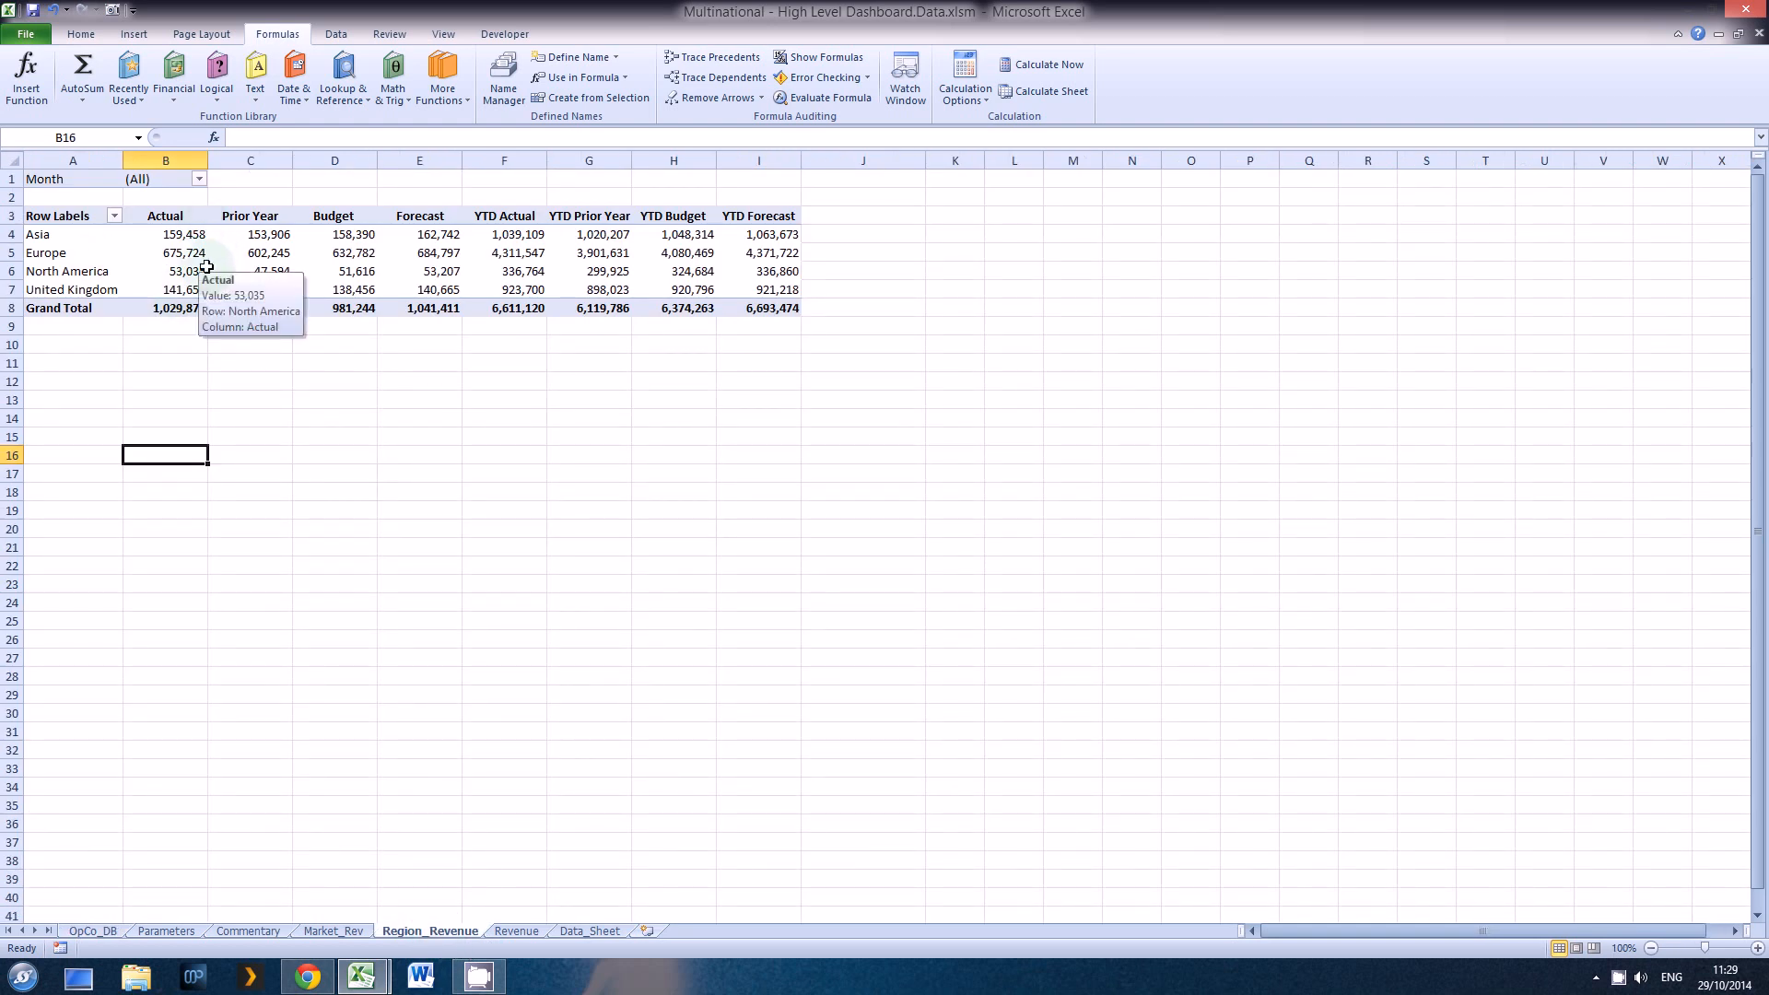
click(237, 218)
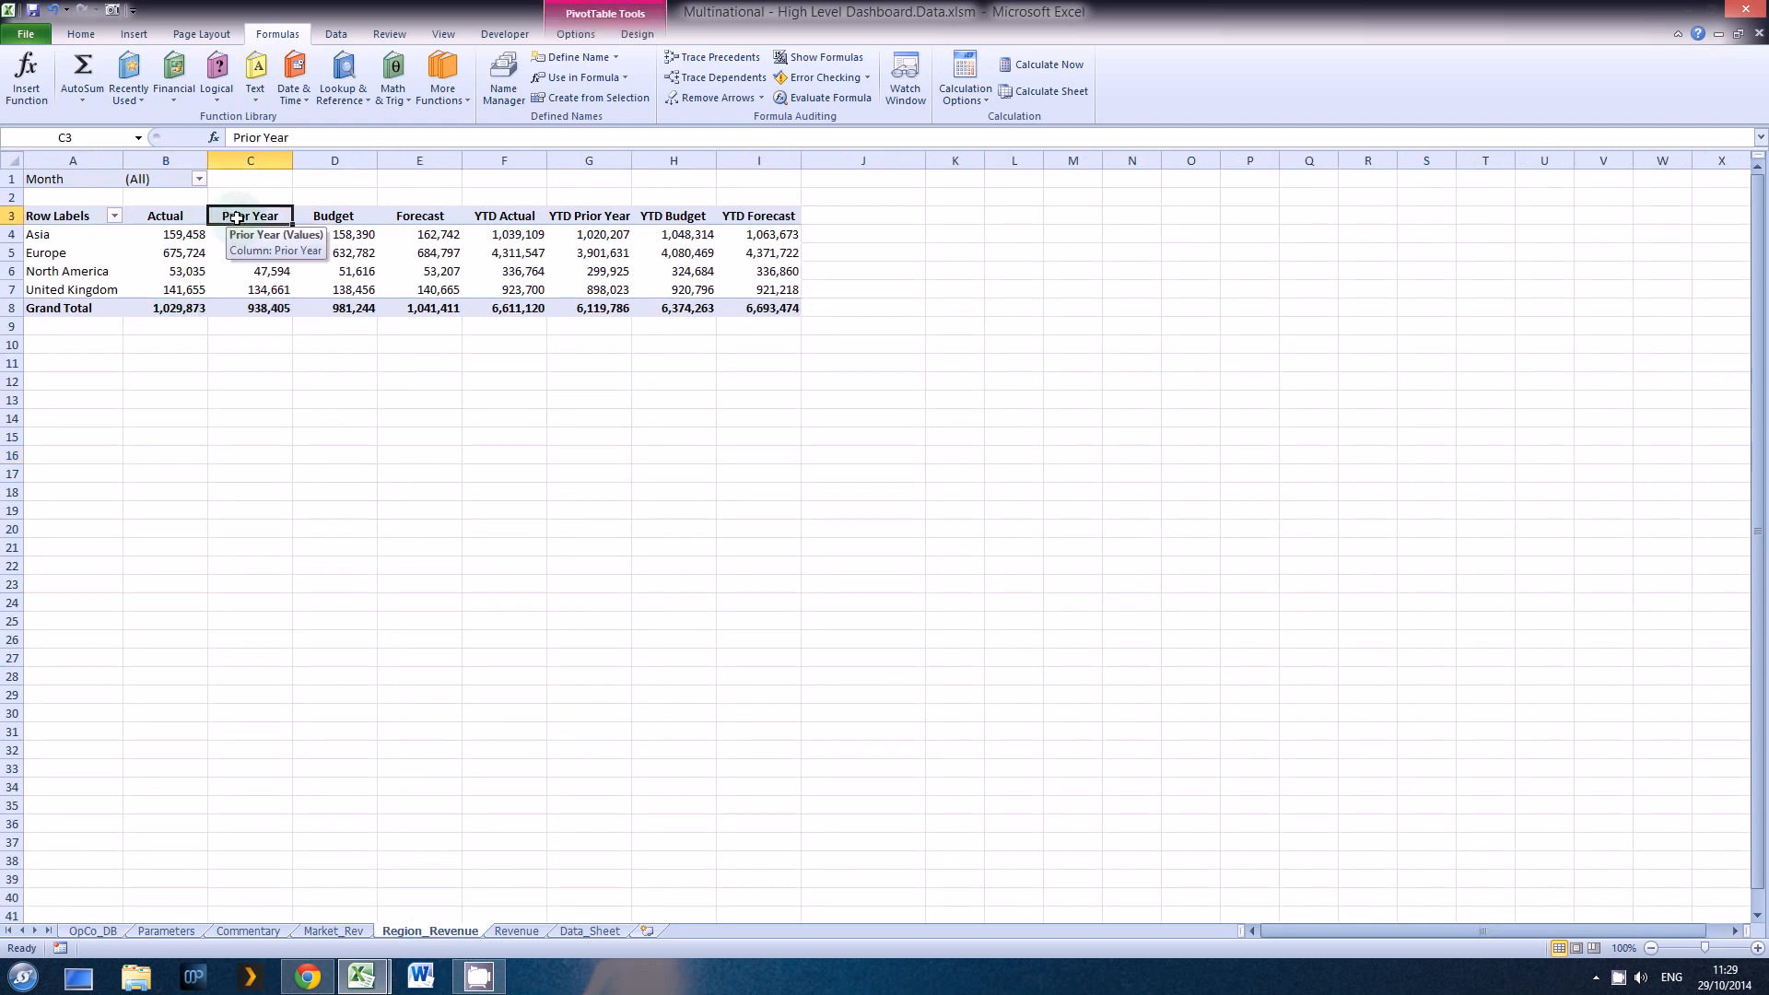
right_click(237, 217)
click(277, 433)
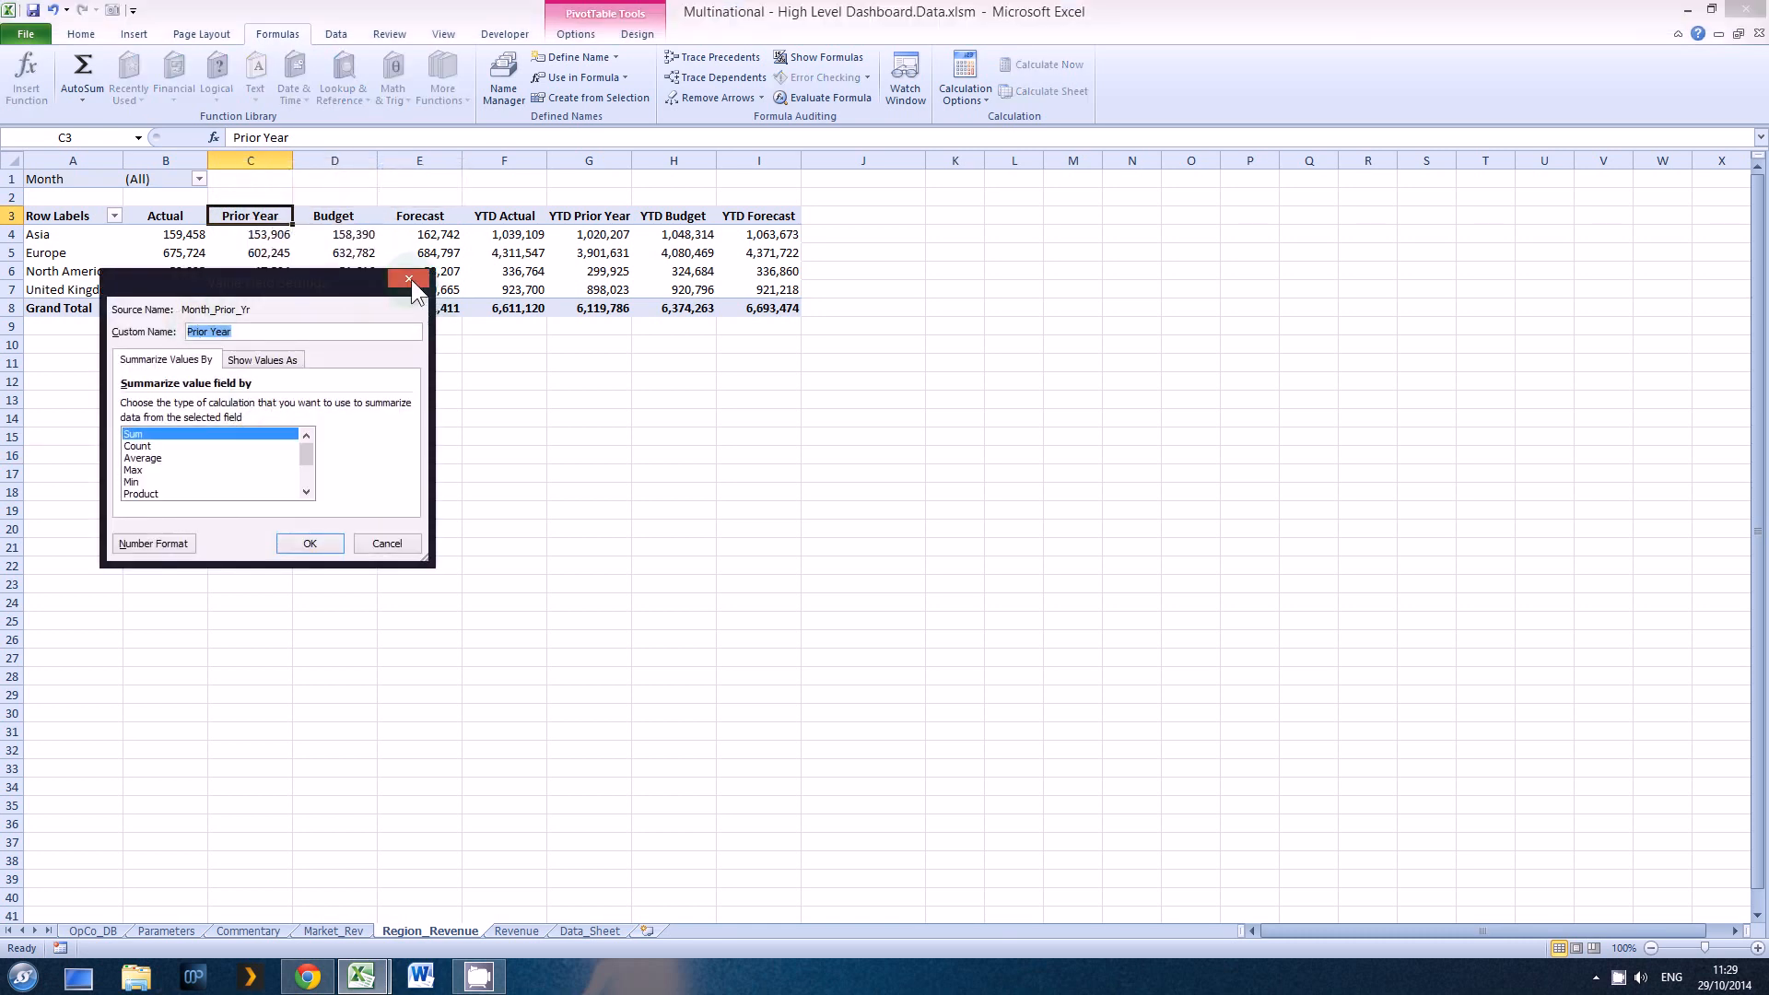
click(409, 280)
Step: Check the name of the regional revenue pivot table in its PivotTable options
right_click(73, 180)
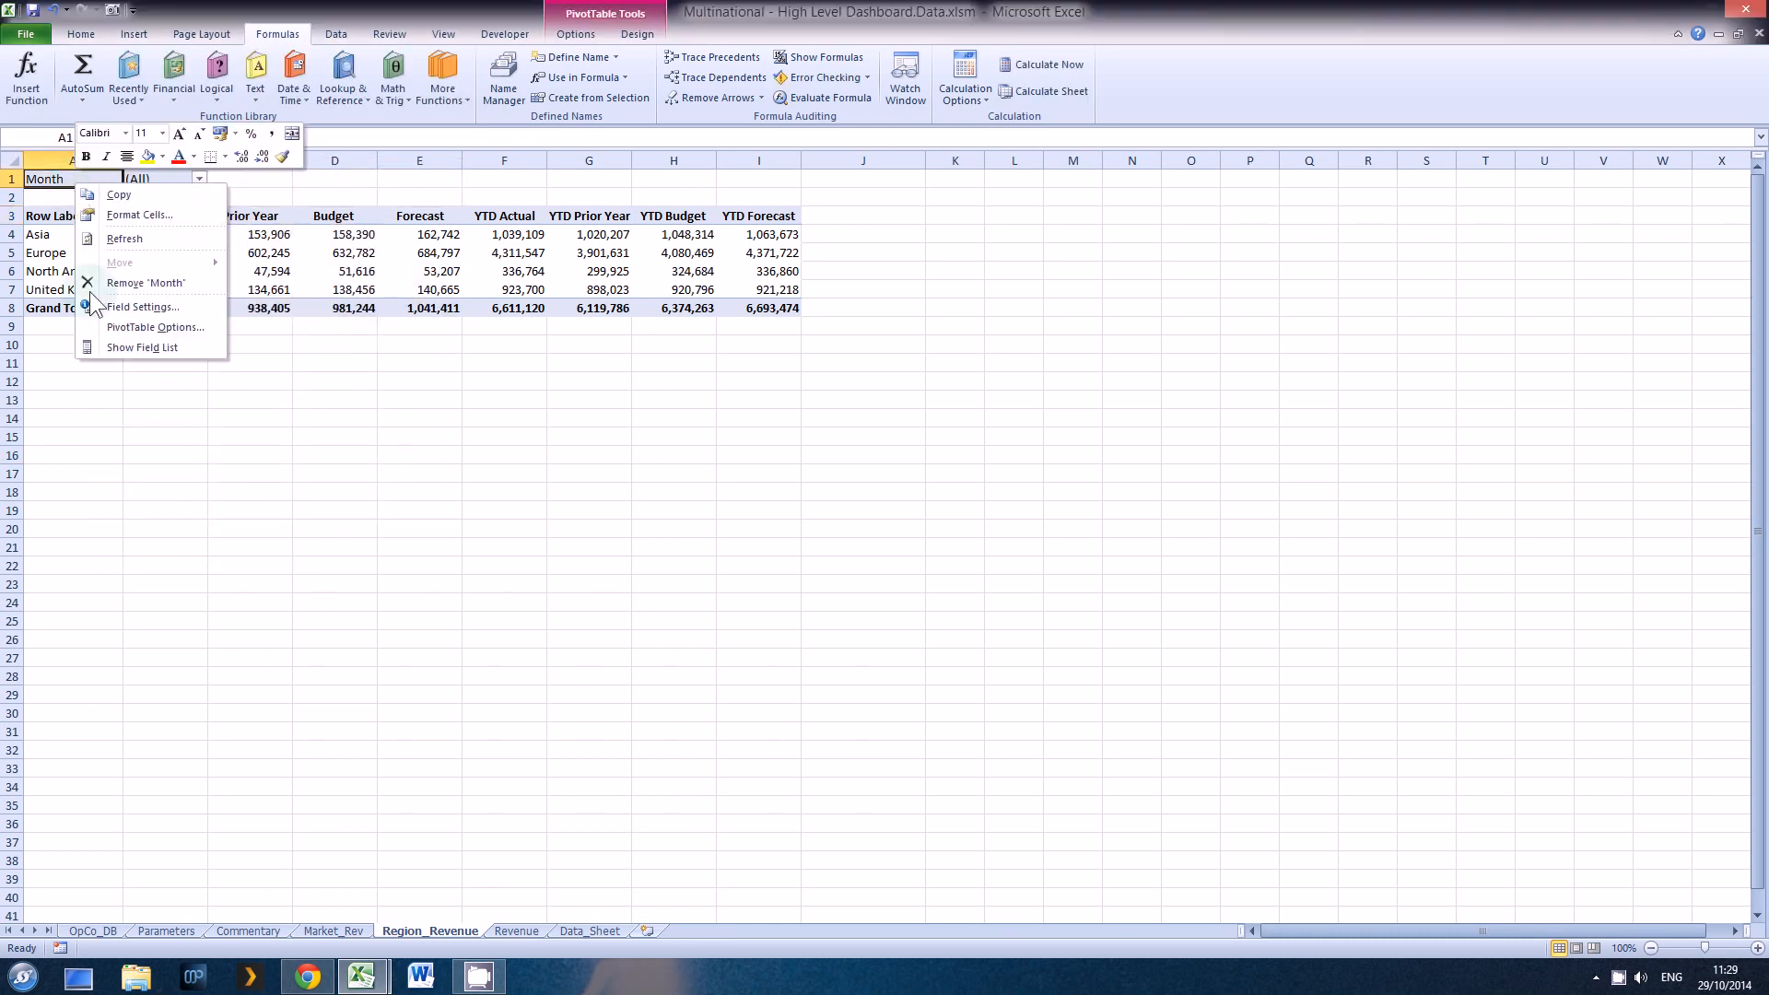
right_click(52, 219)
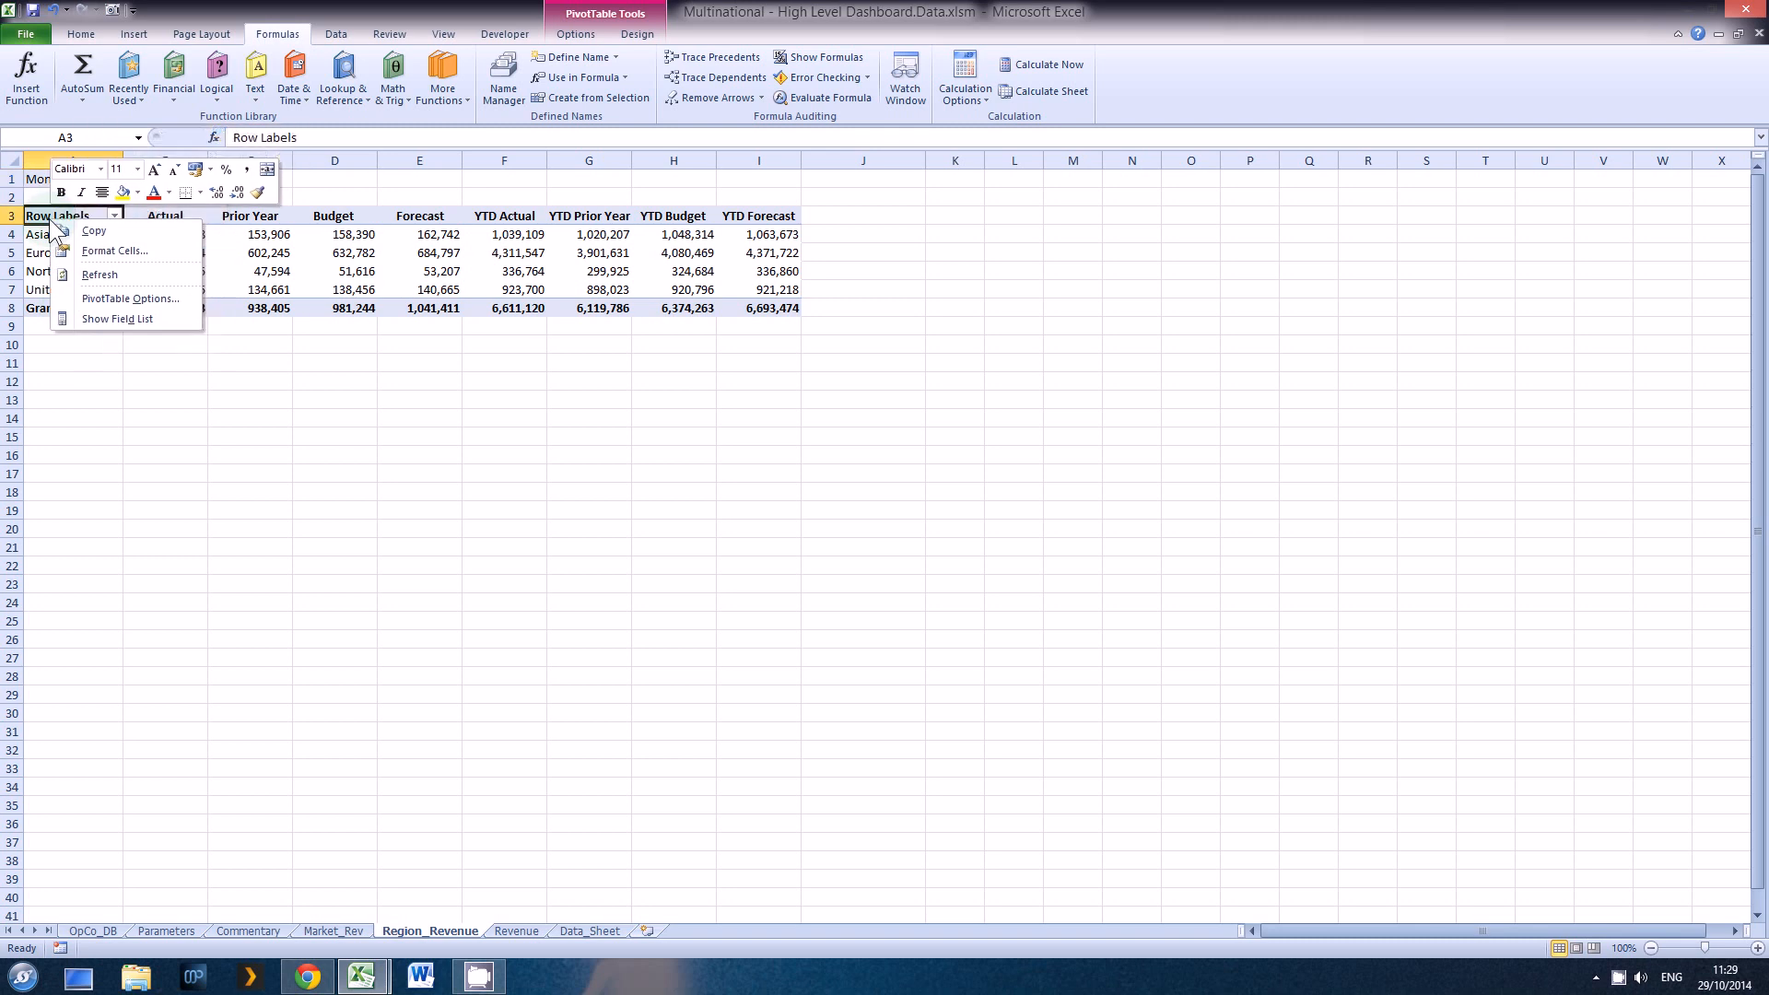
click(81, 299)
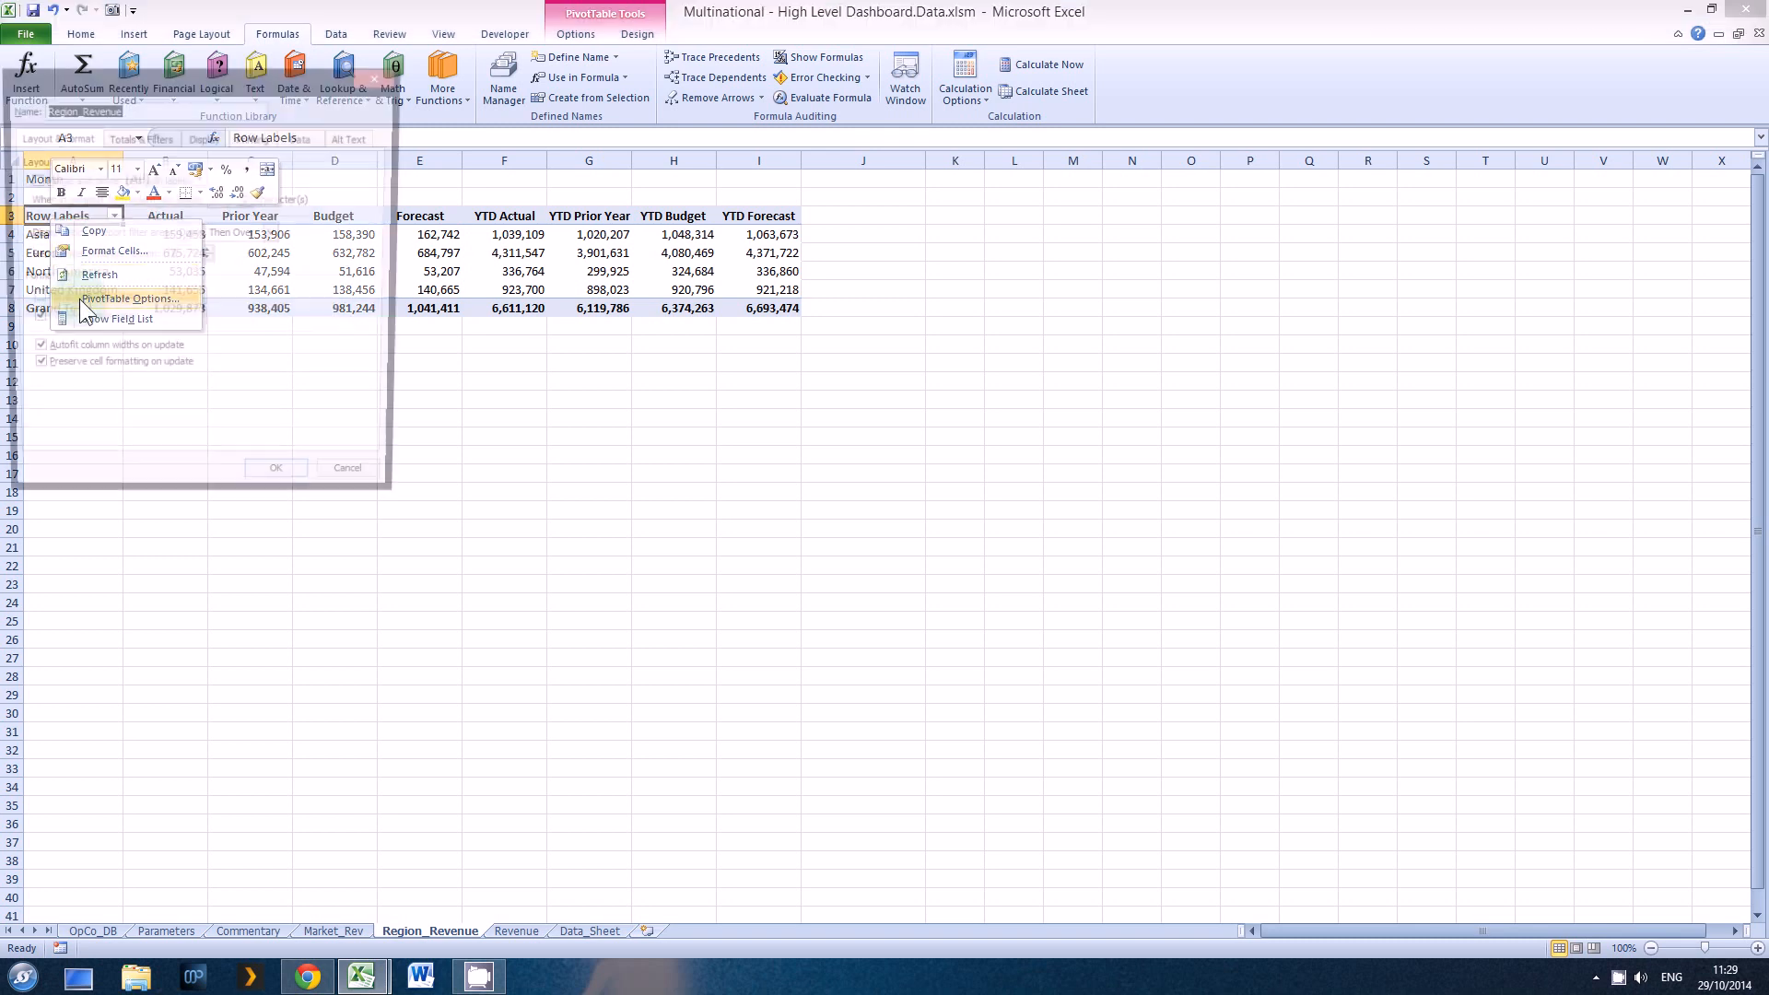
click(374, 81)
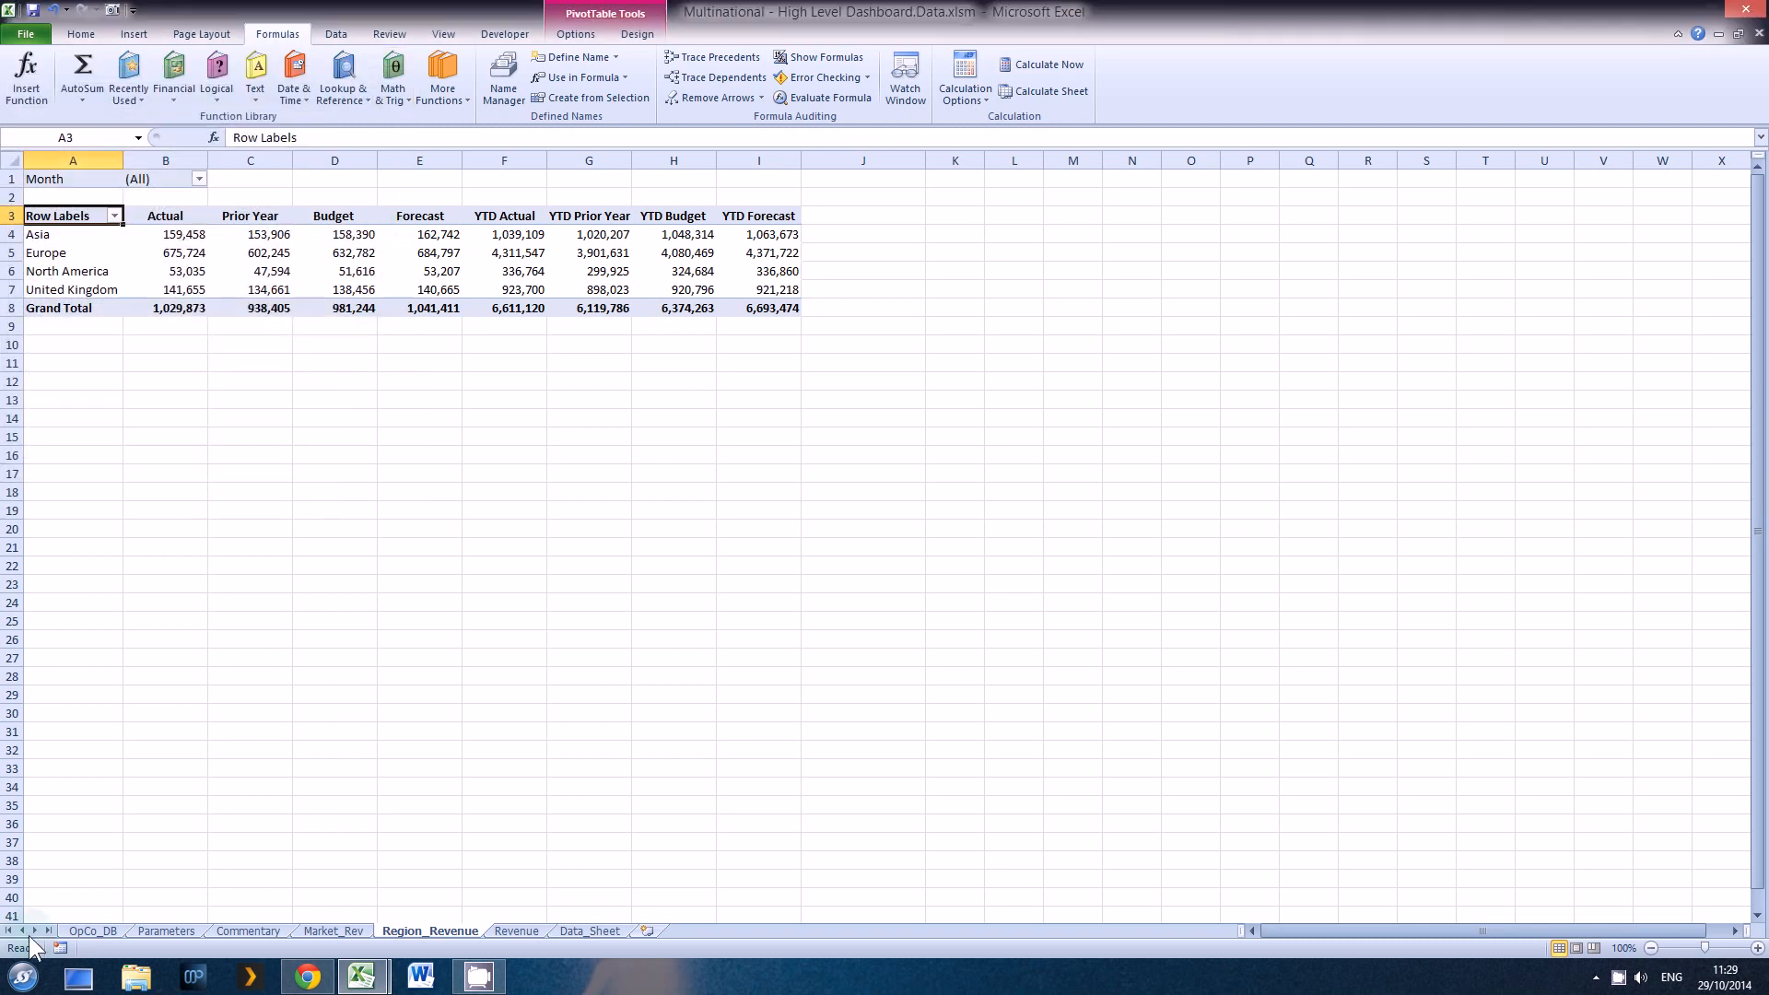
Step: On the OpCo_DB sheet, link the blank Month heading in E8 to the selected bridge name with =Parameters!D31
click(93, 931)
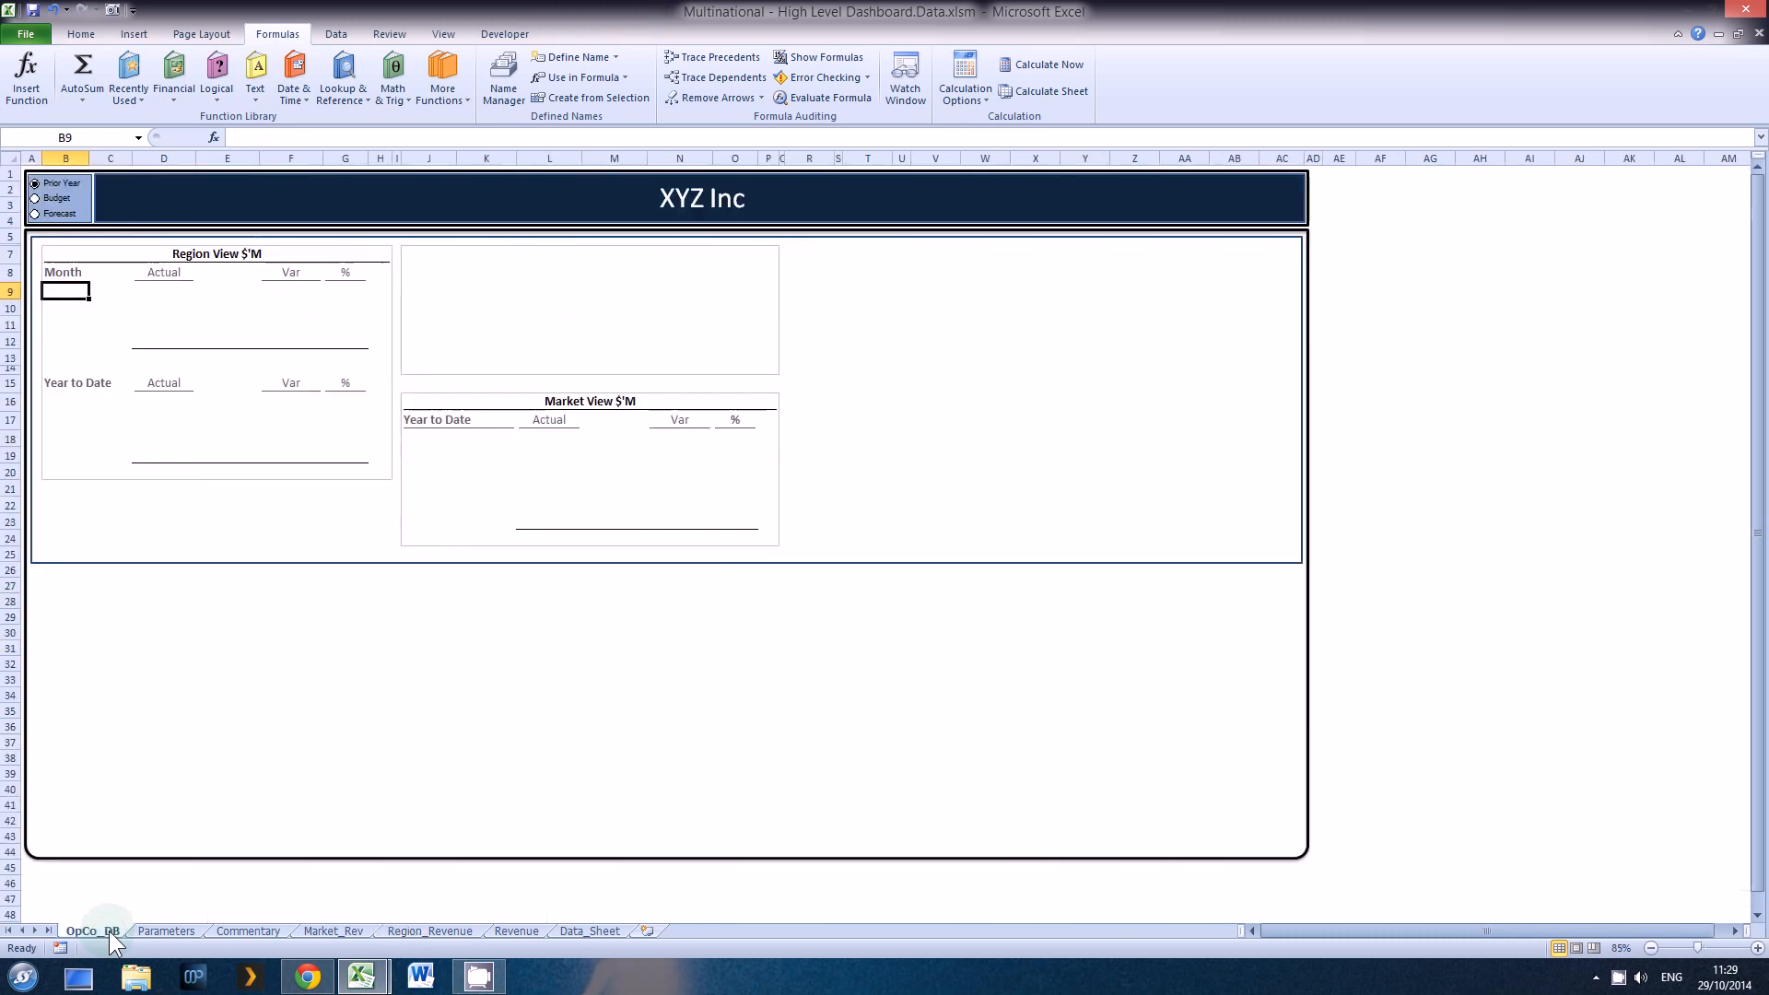
click(614, 421)
click(173, 273)
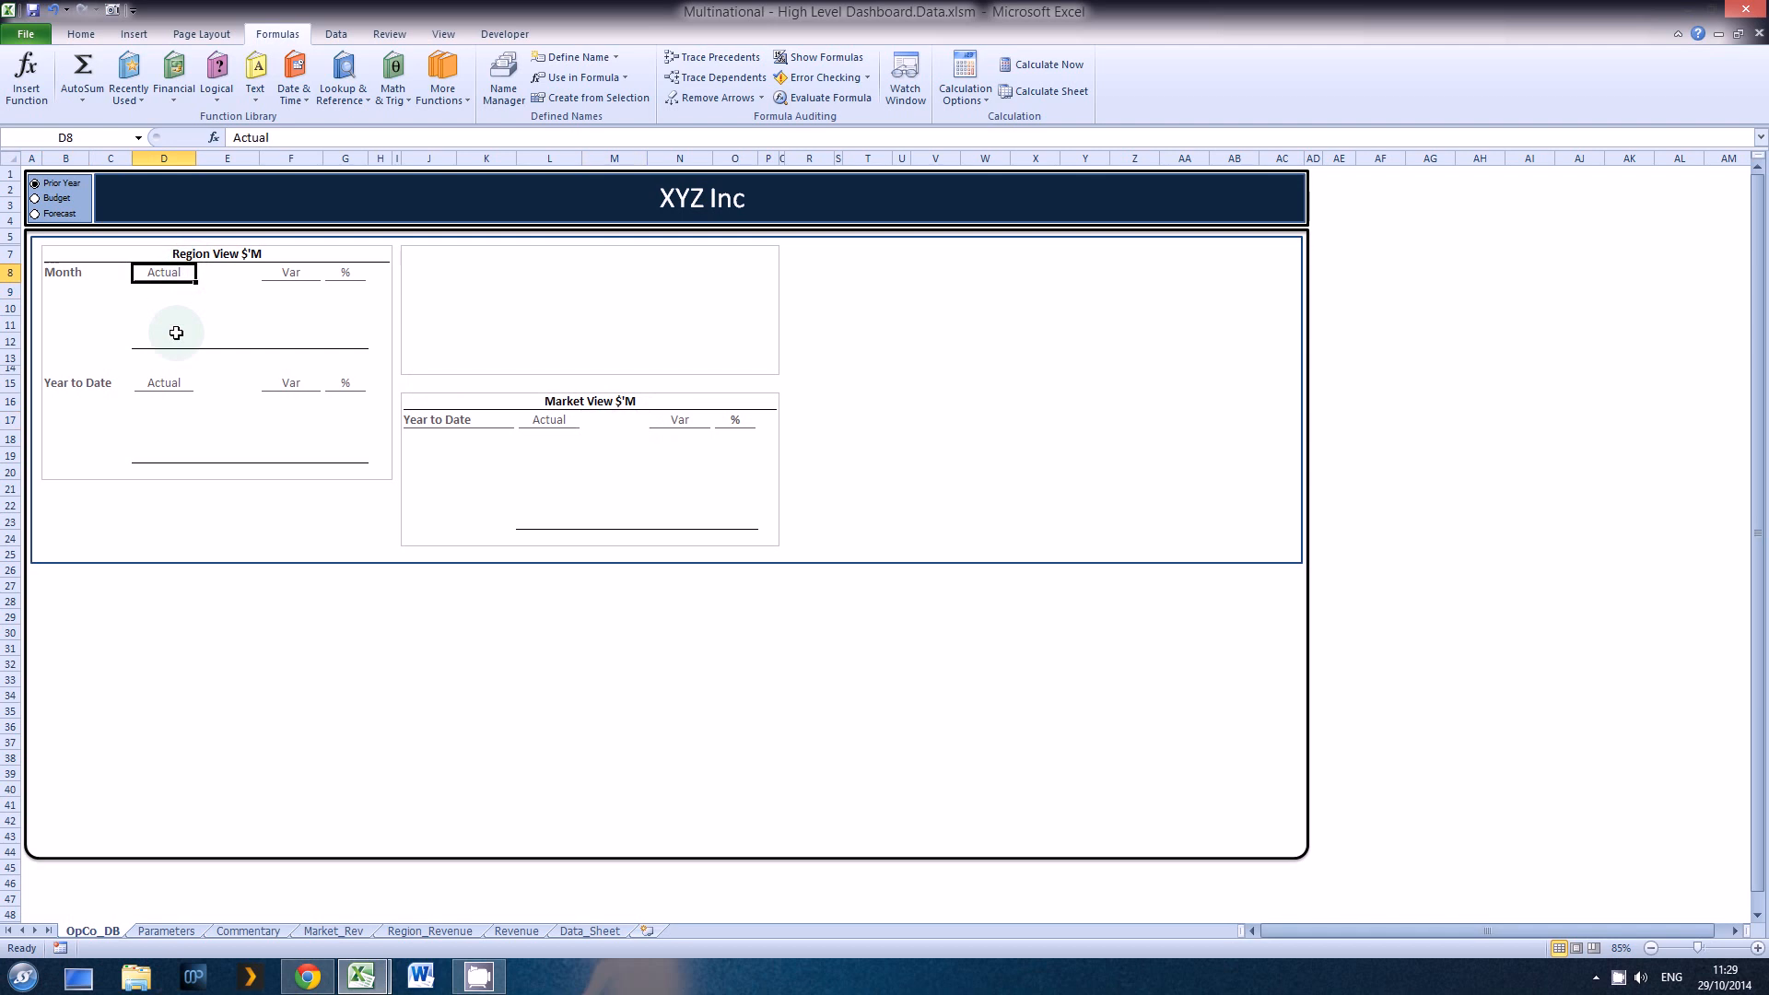
key(Right)
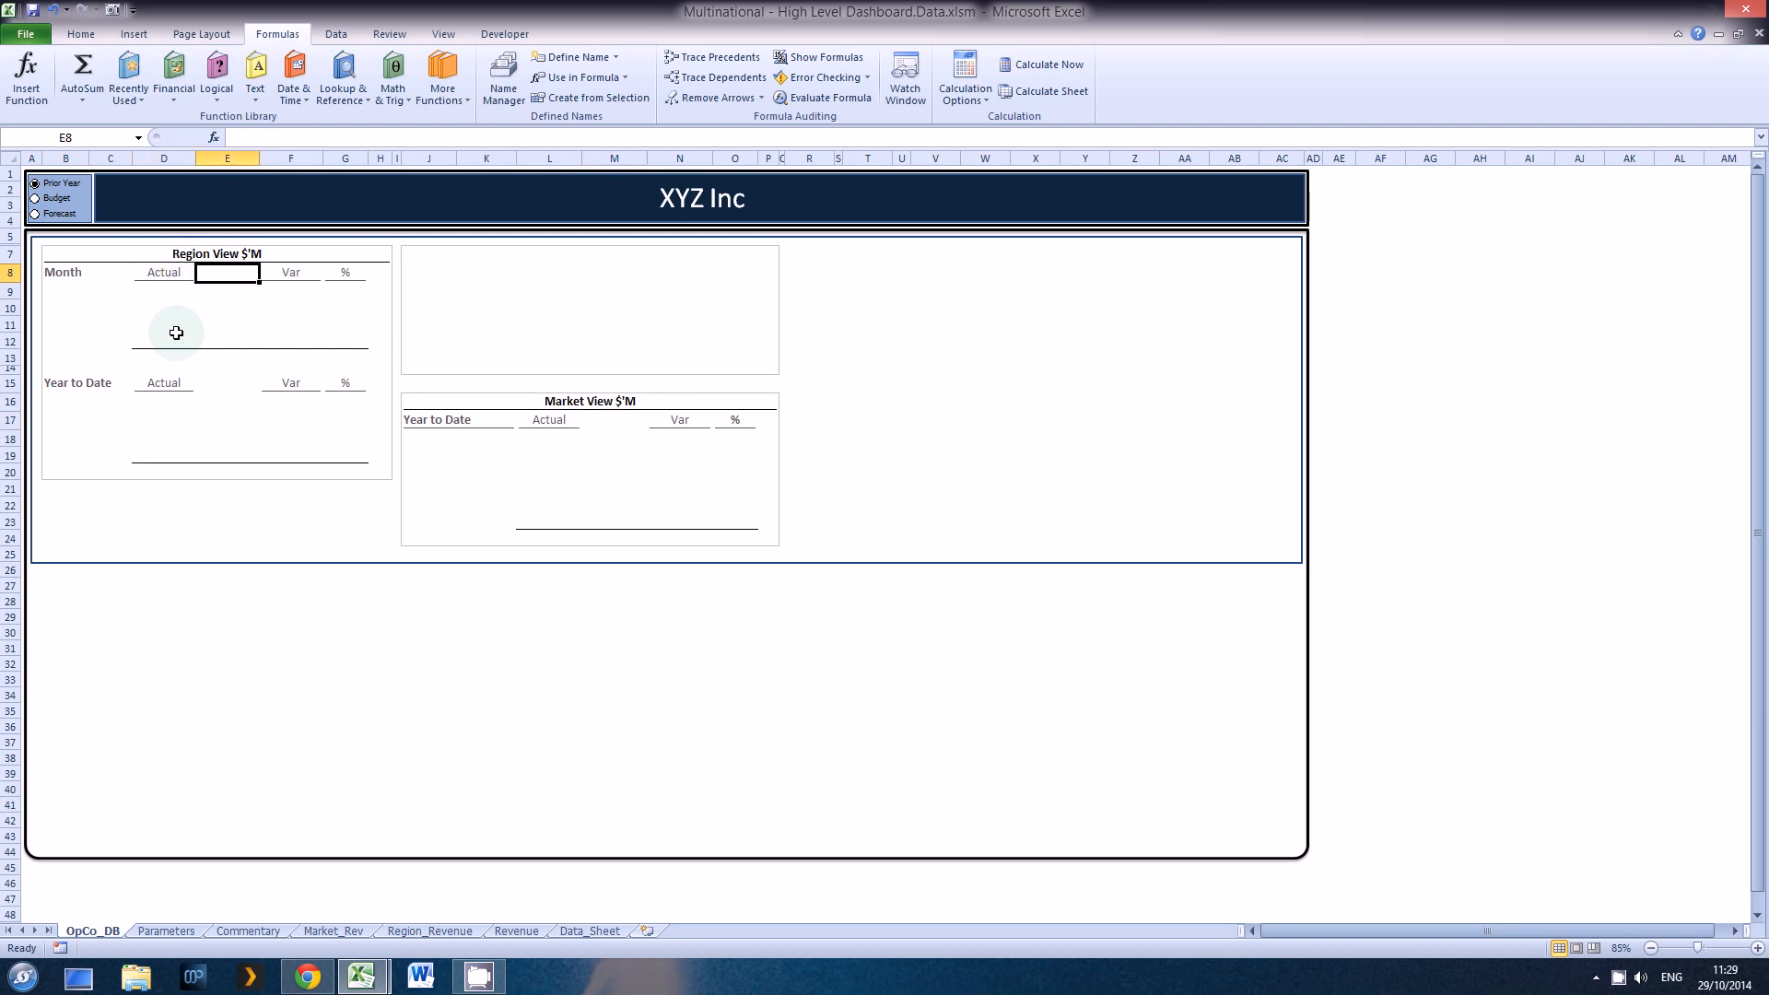
text(=)
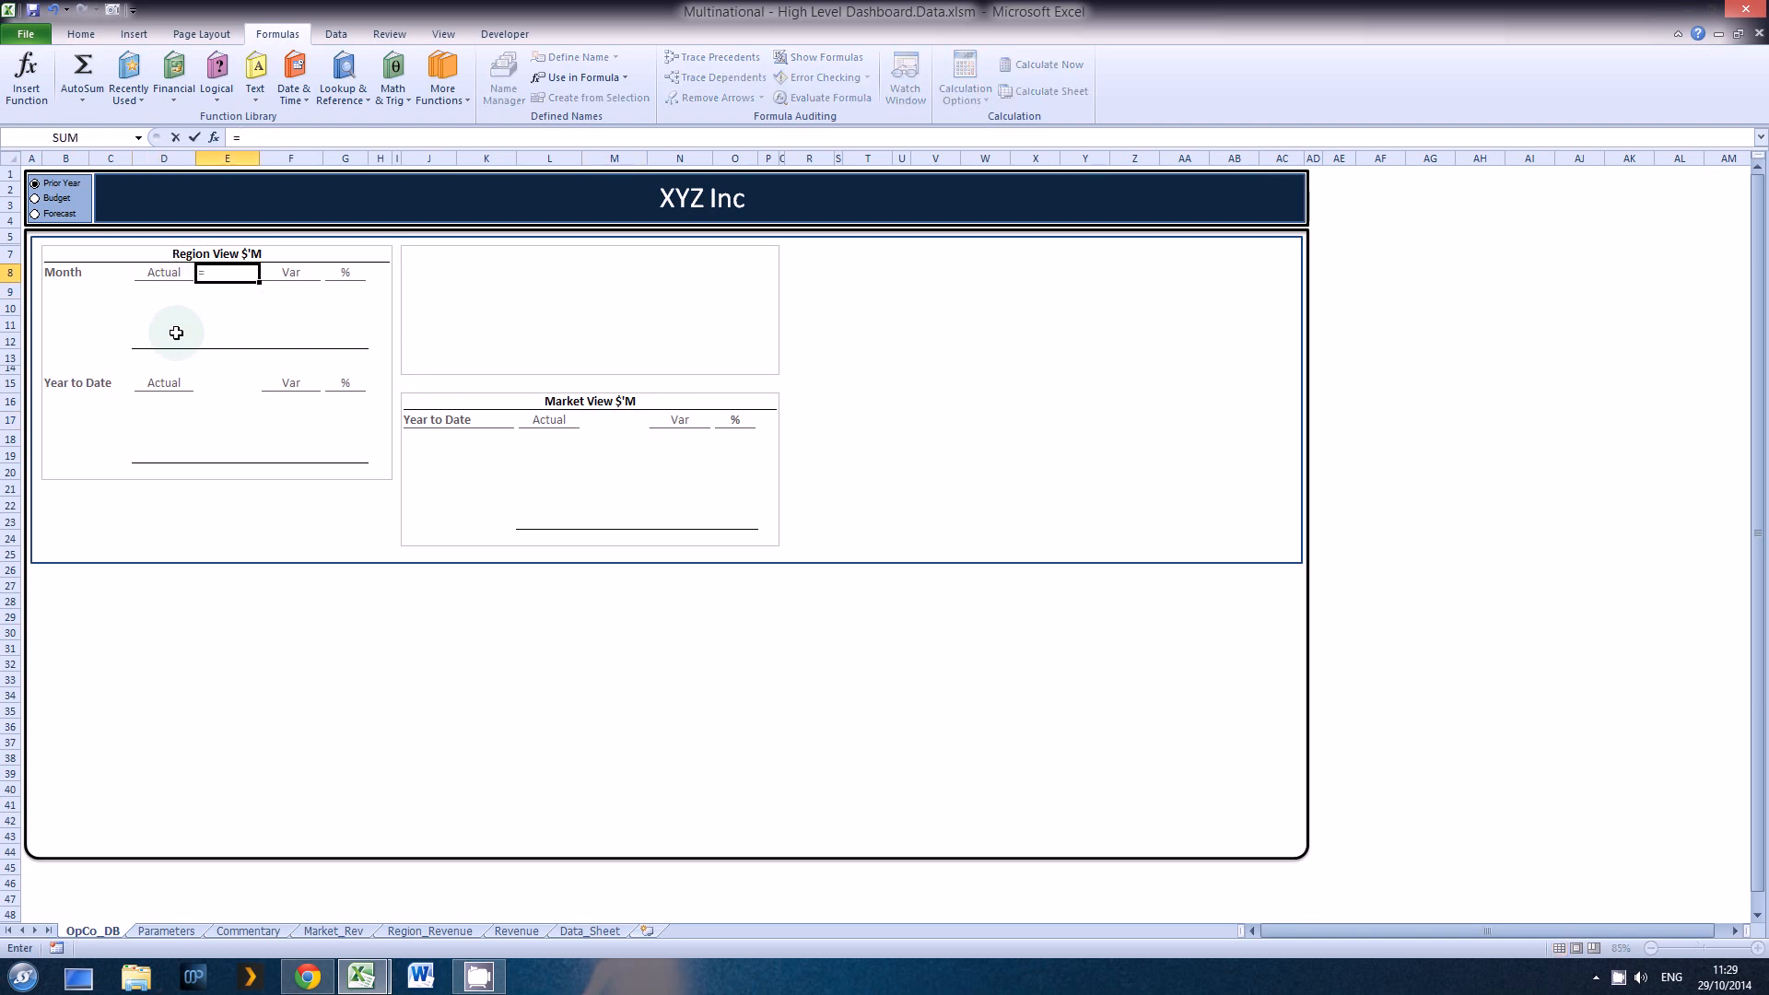
click(181, 932)
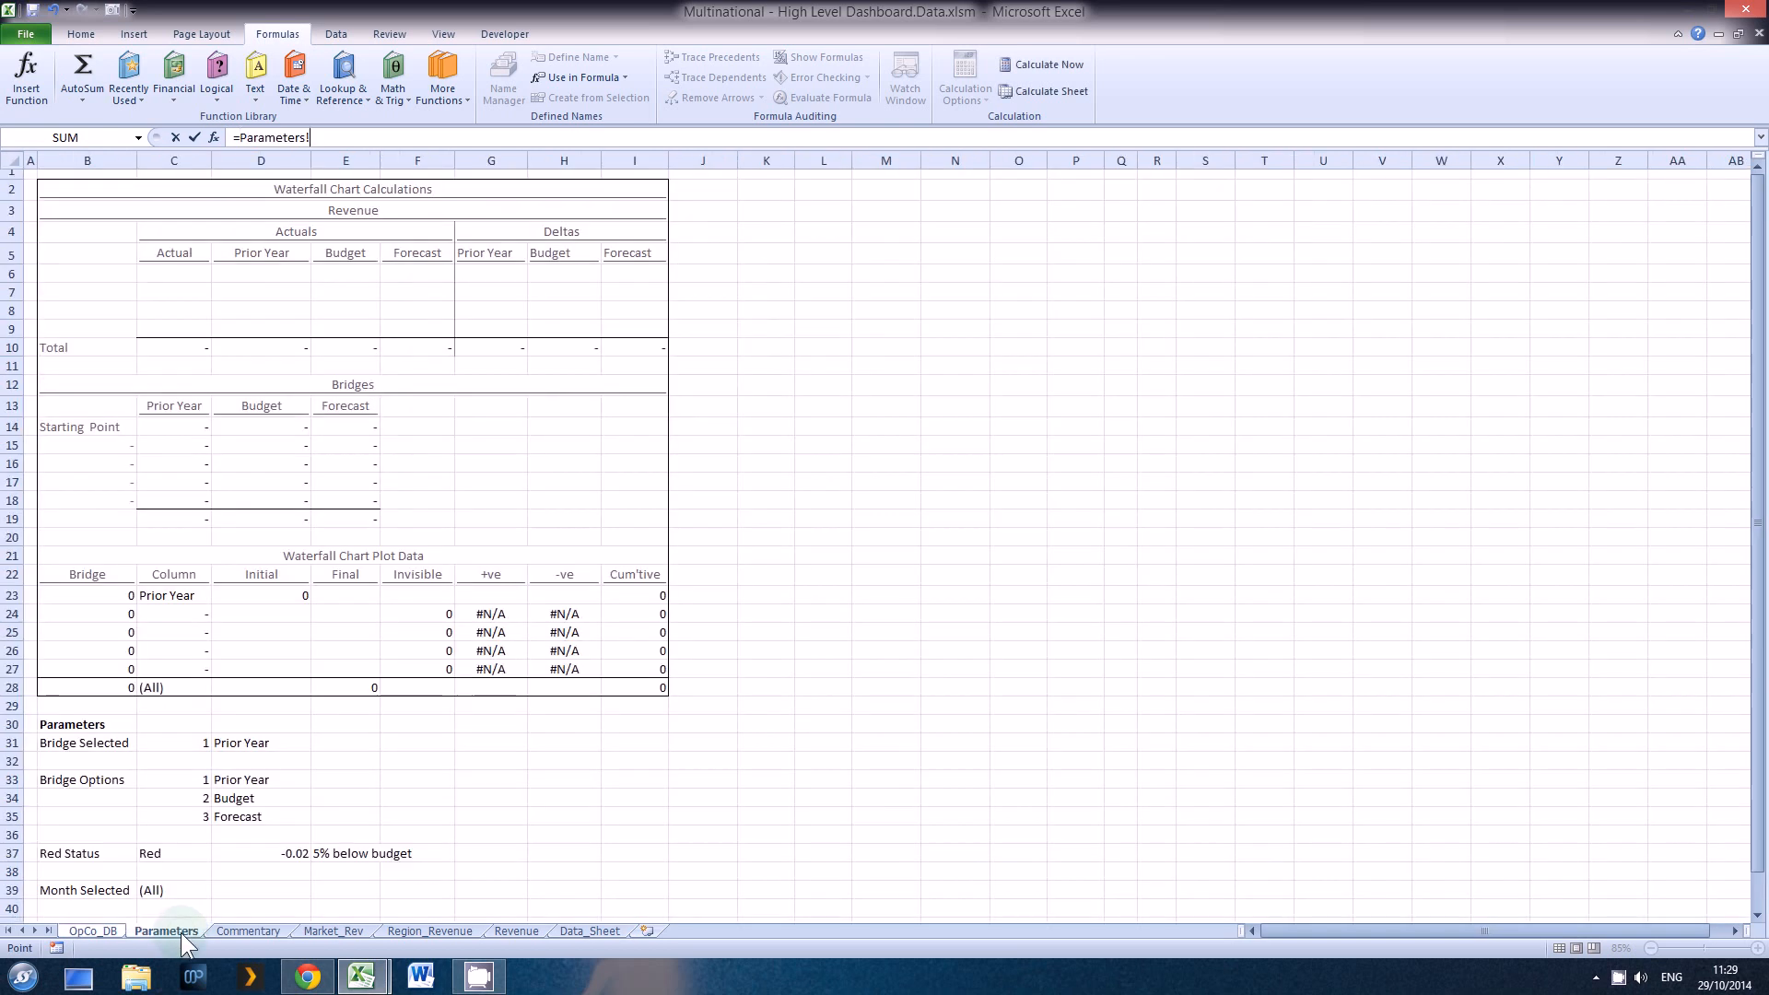
click(239, 742)
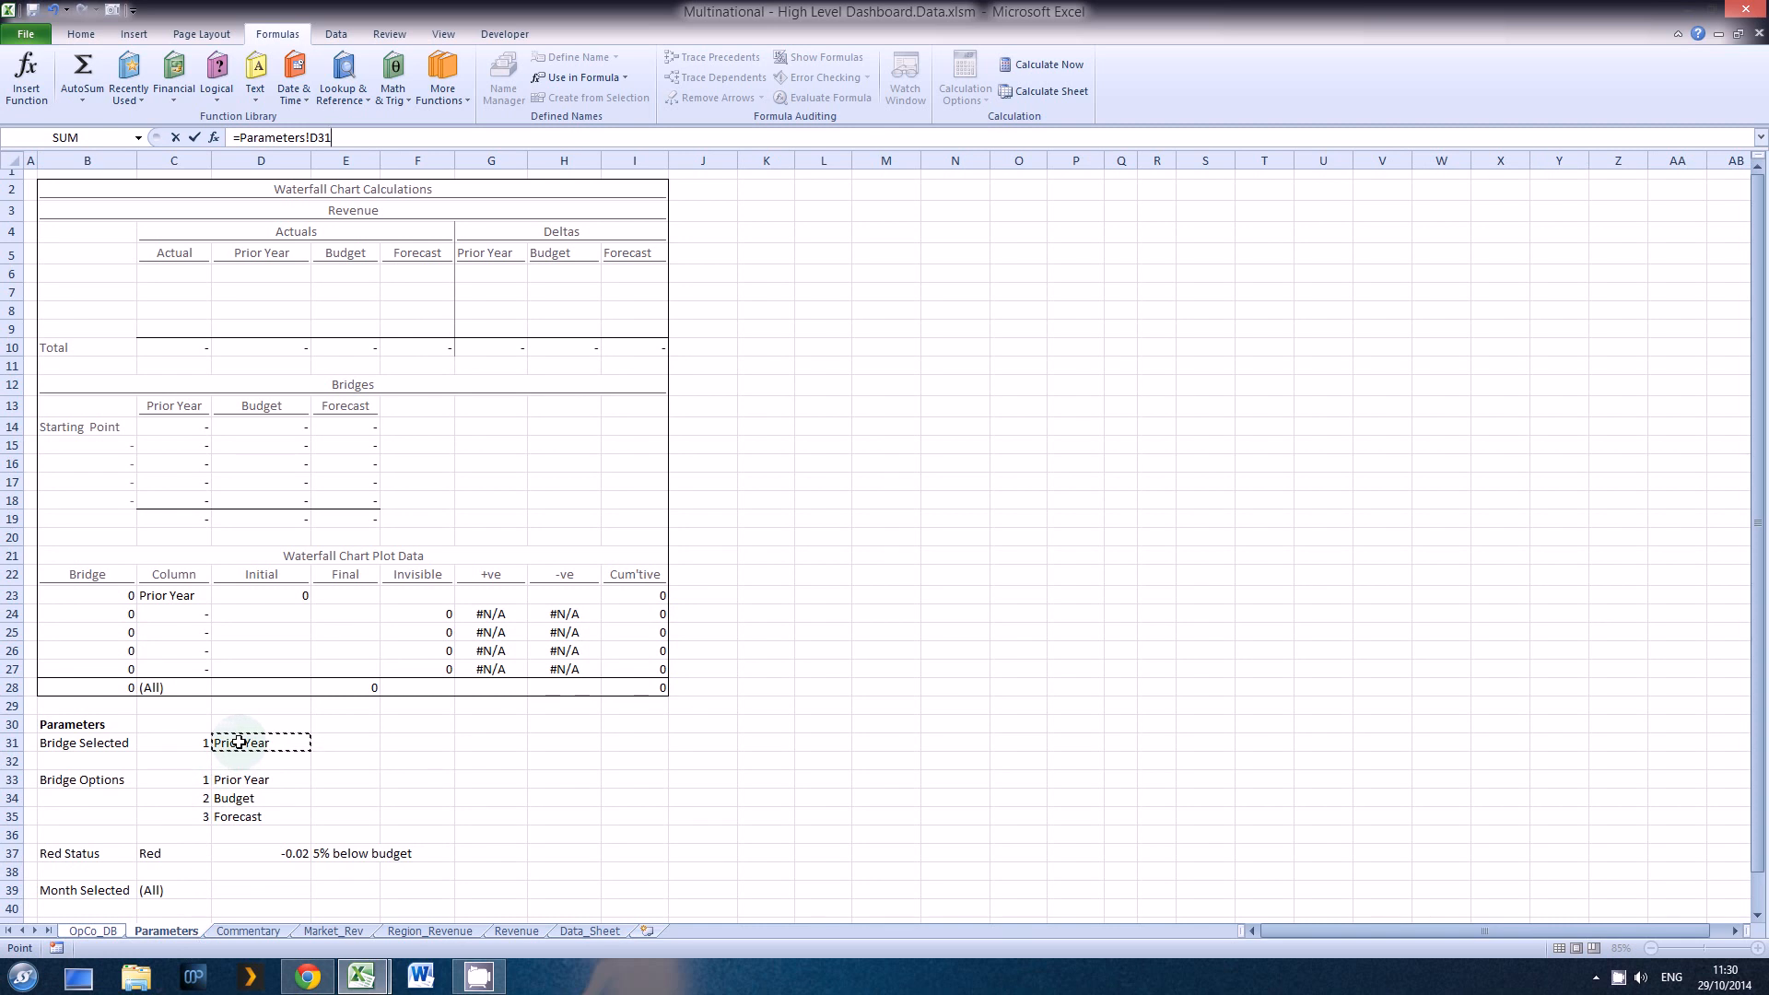
key(Return)
key(Return)
key(Return)
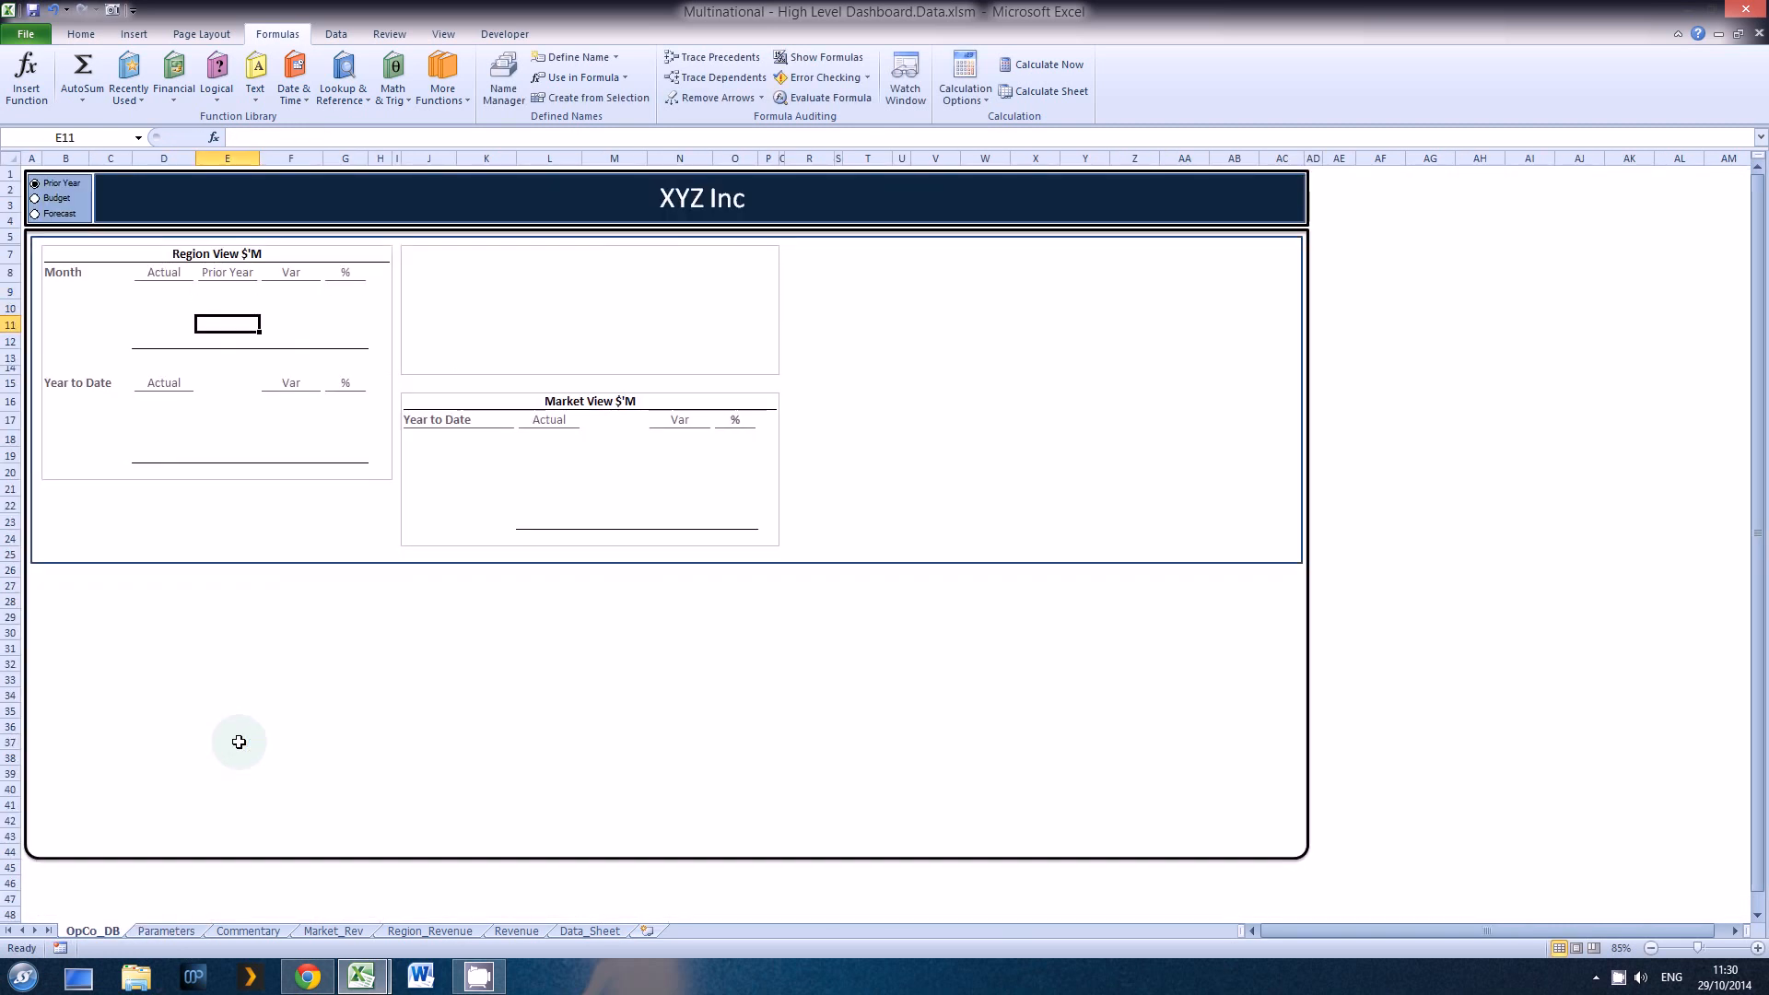
Step: Make the reference in heading cell E8 absolute, as =Parameters!$D$31
key(Up)
key(Up)
key(Up)
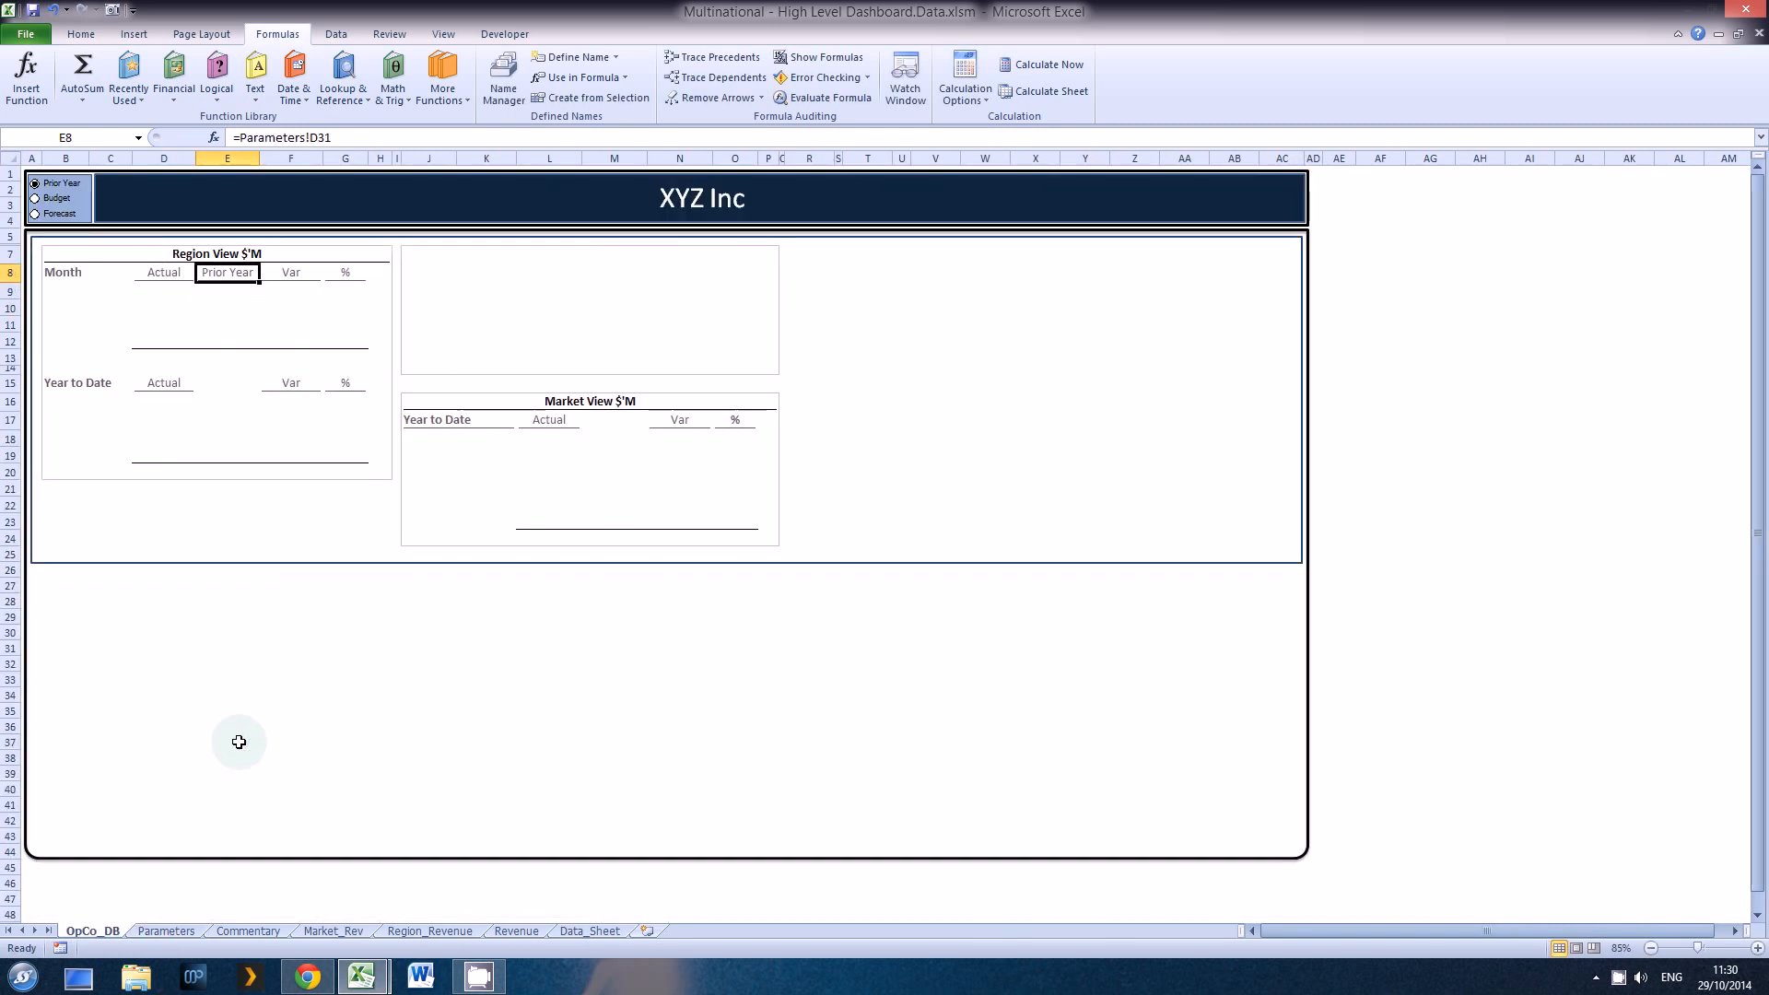
key(F2)
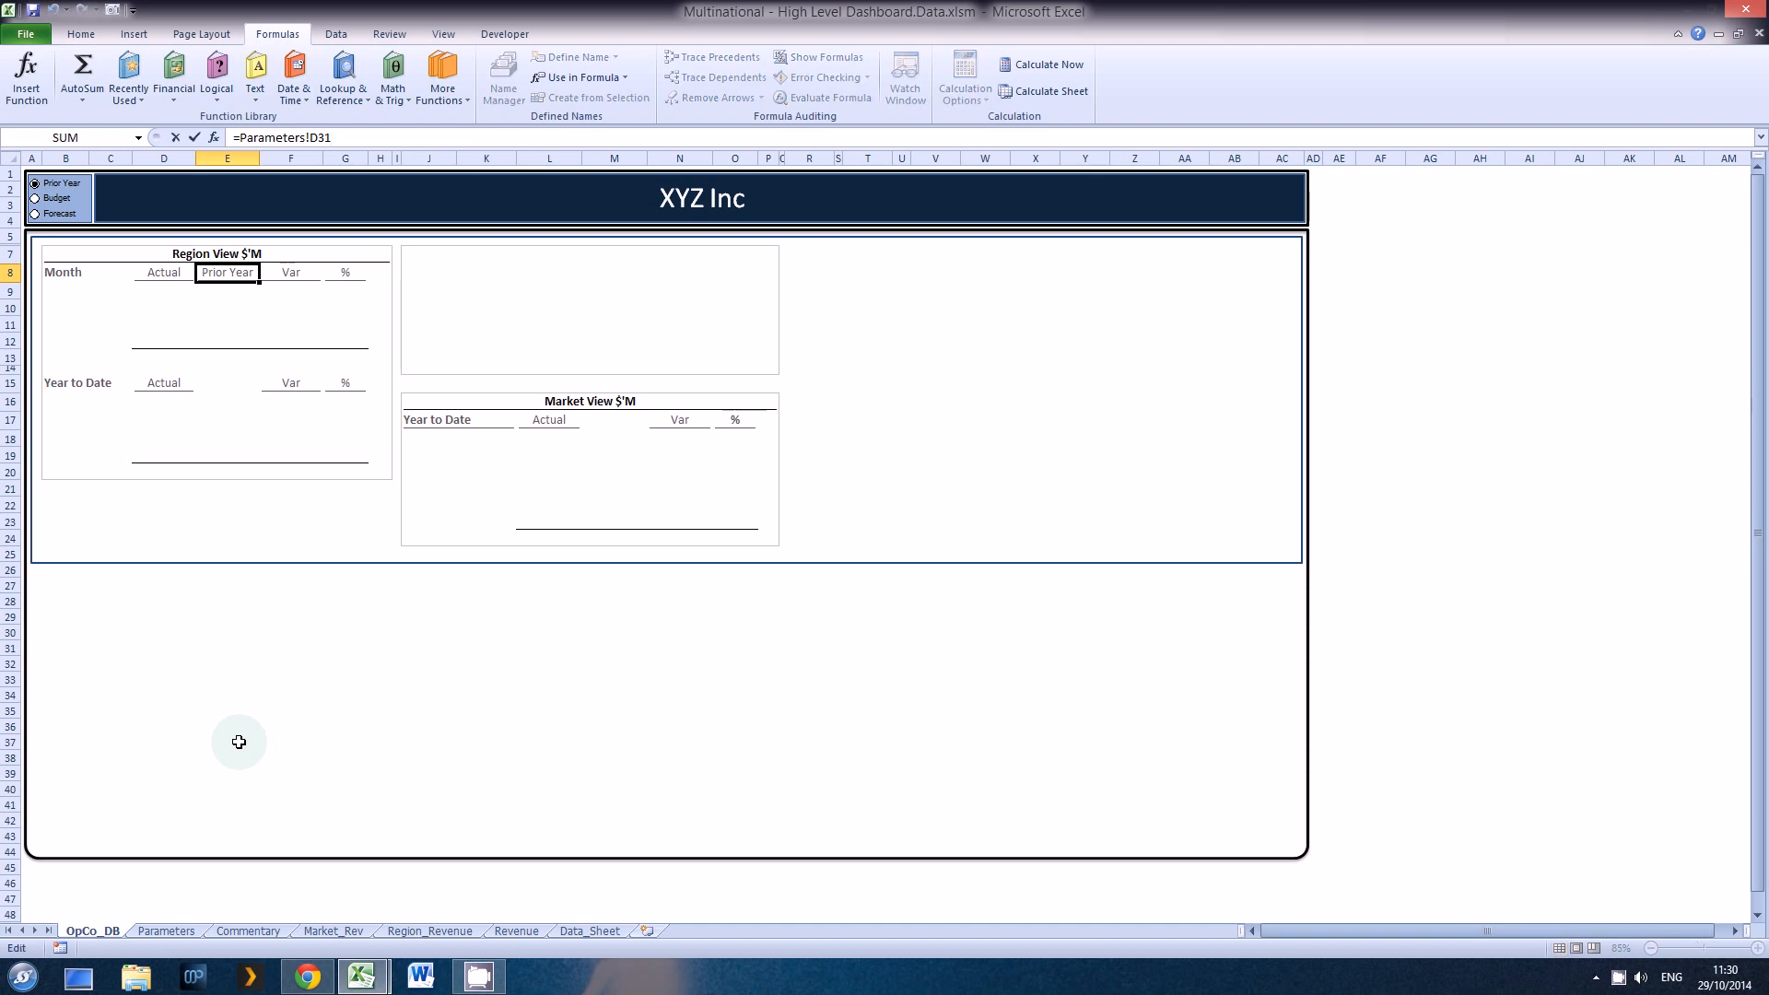
key(F4)
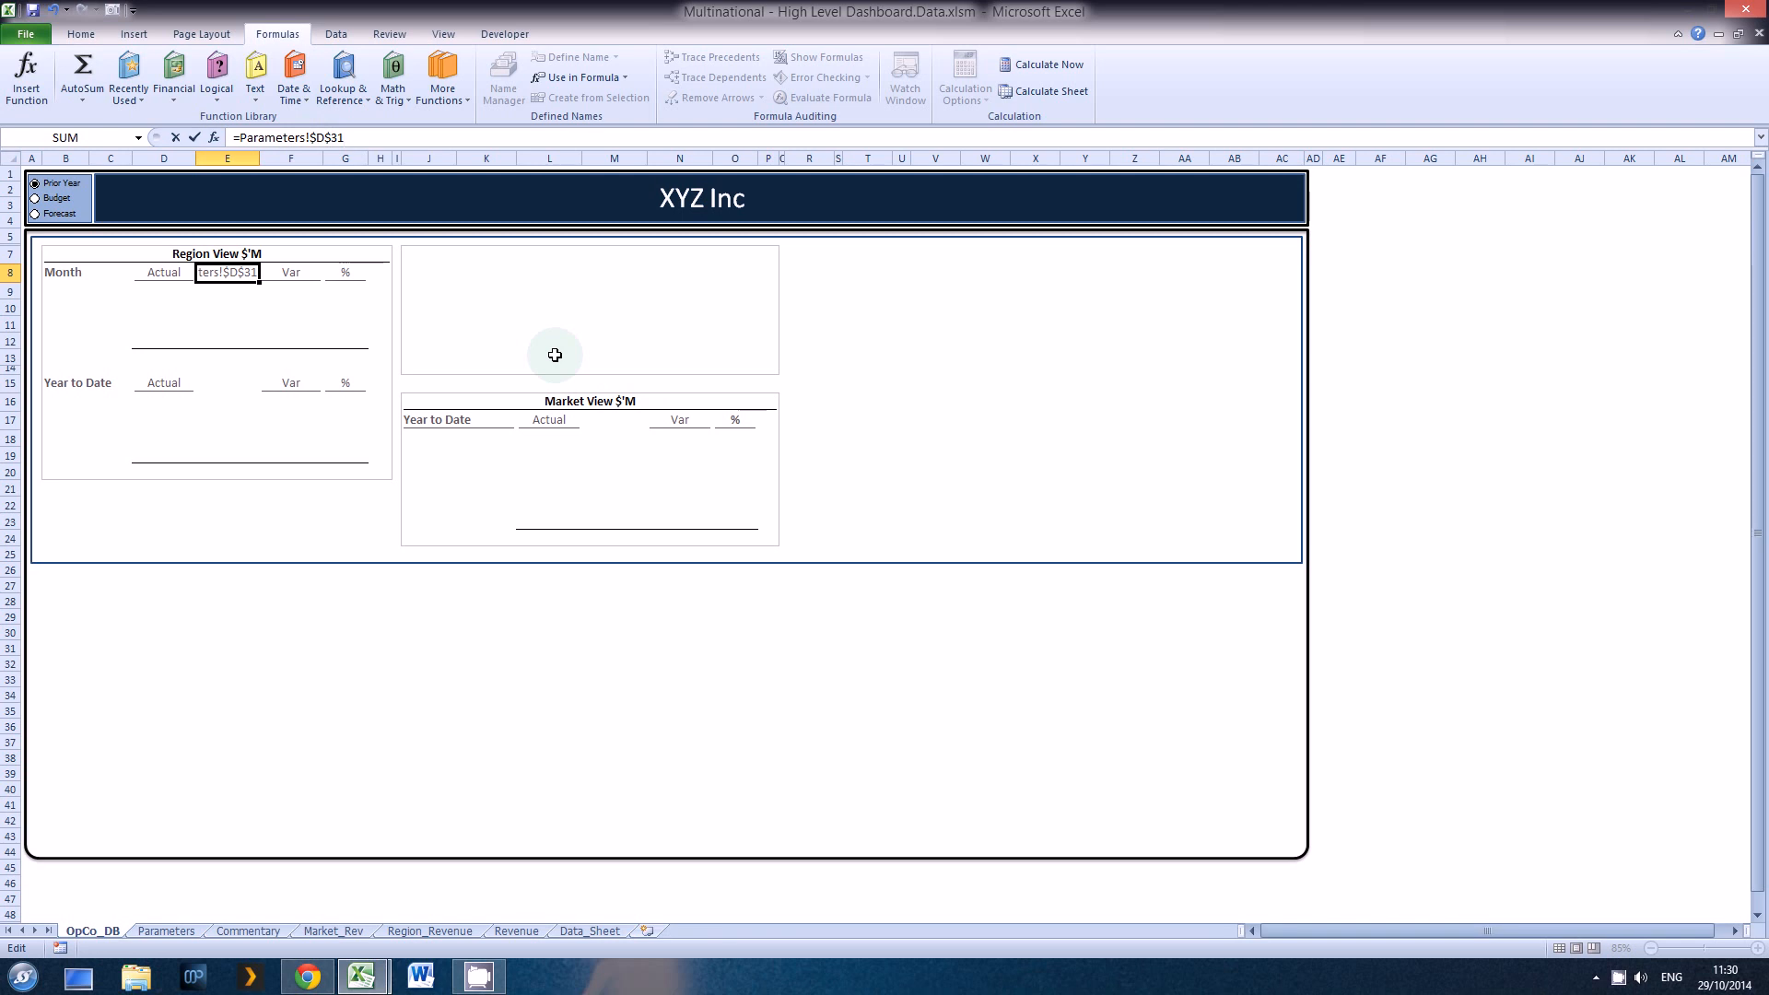
key(ctrl+Return)
Step: Copy the linked heading from E8 to the blank Year to Date headings in E15 and M17
key(ctrl+c)
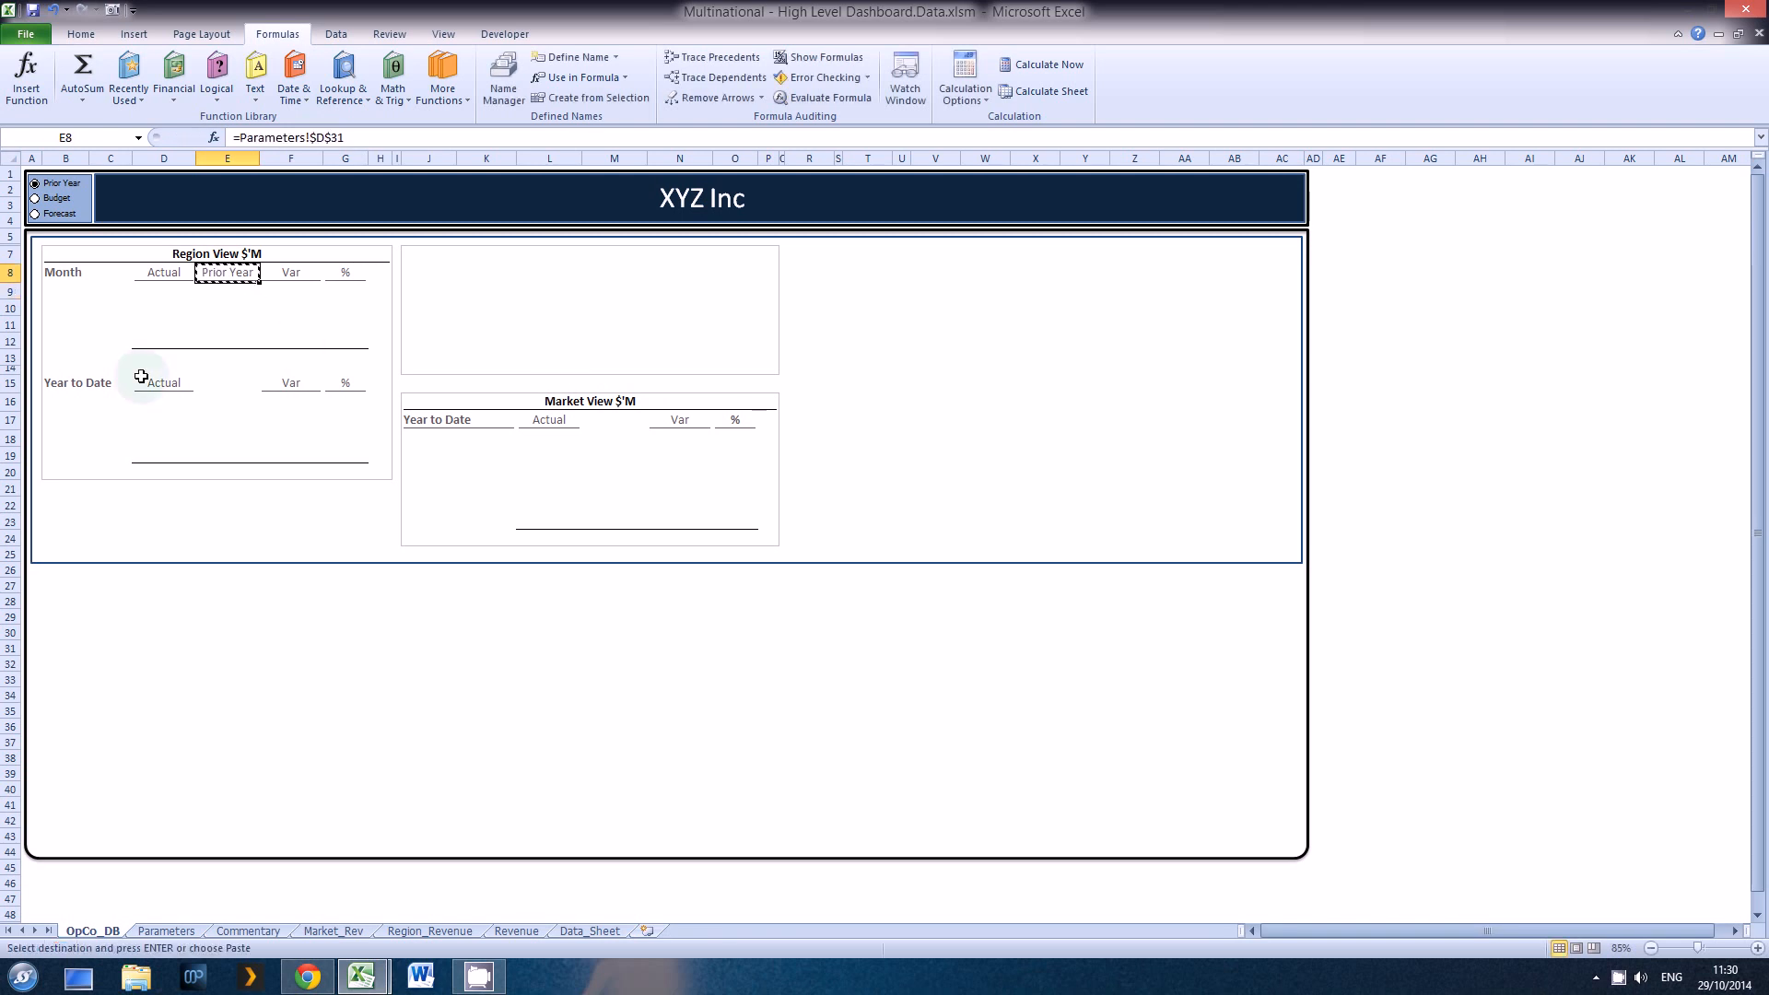
ctrl+click(228, 385)
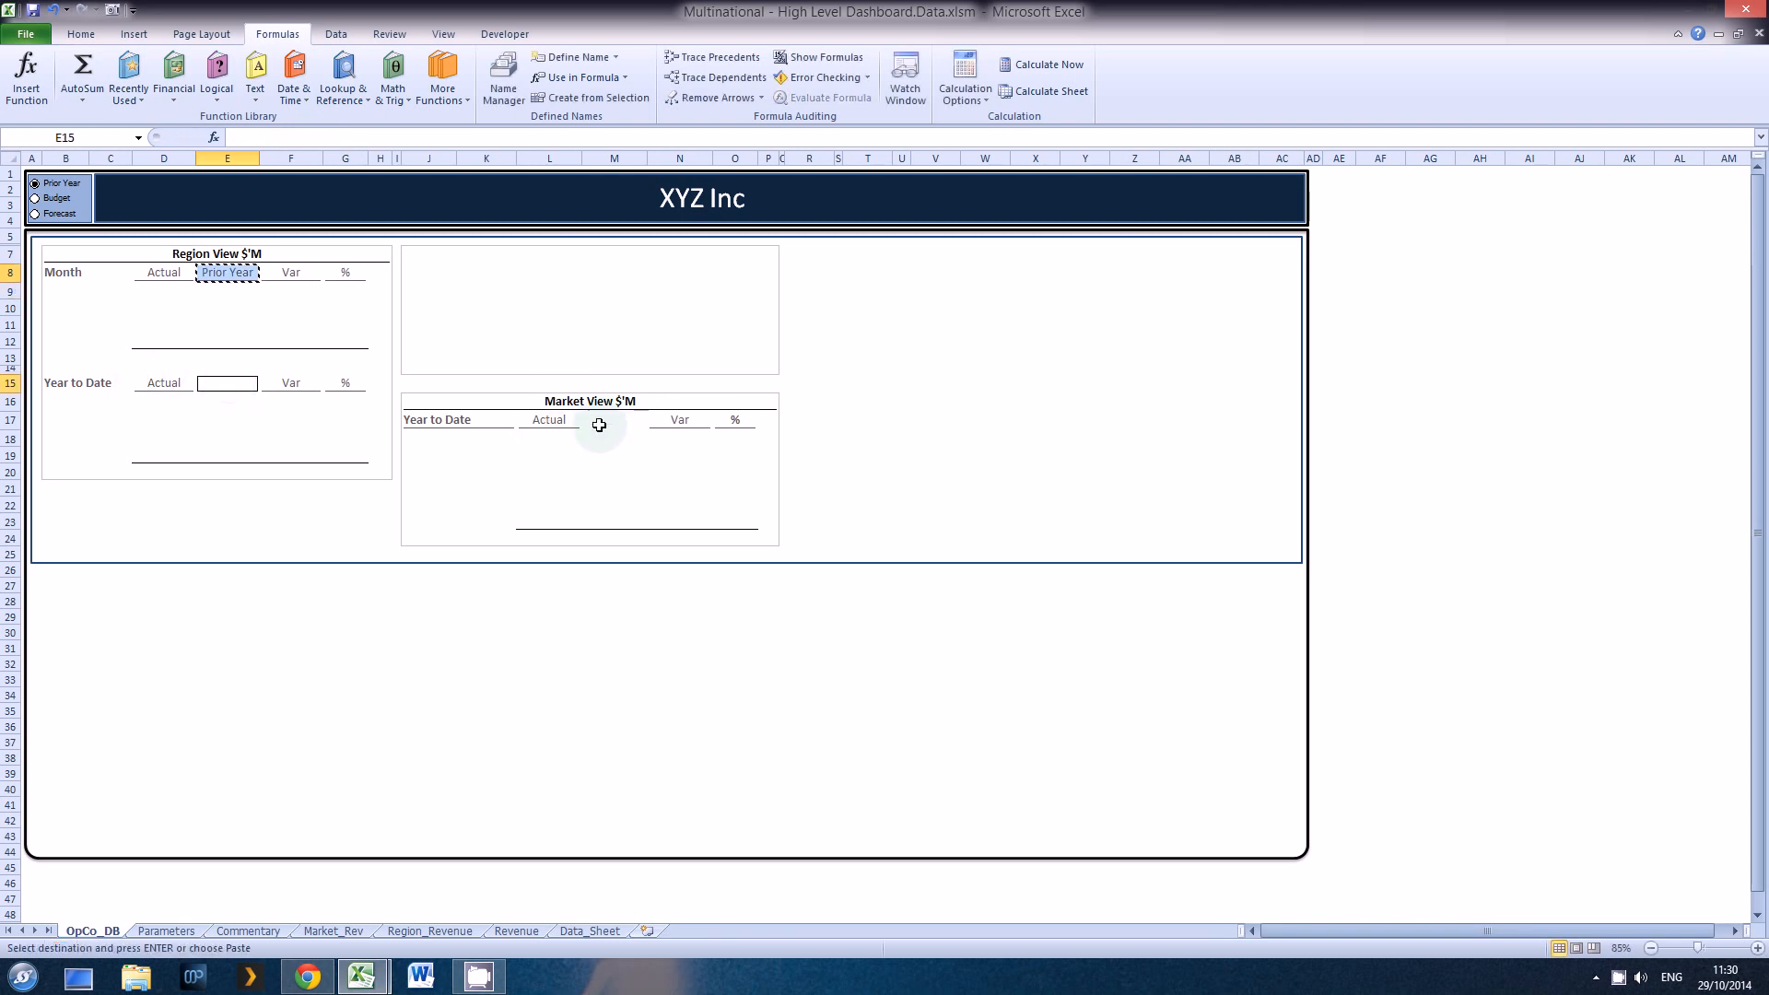
ctrl+click(601, 421)
key(Return)
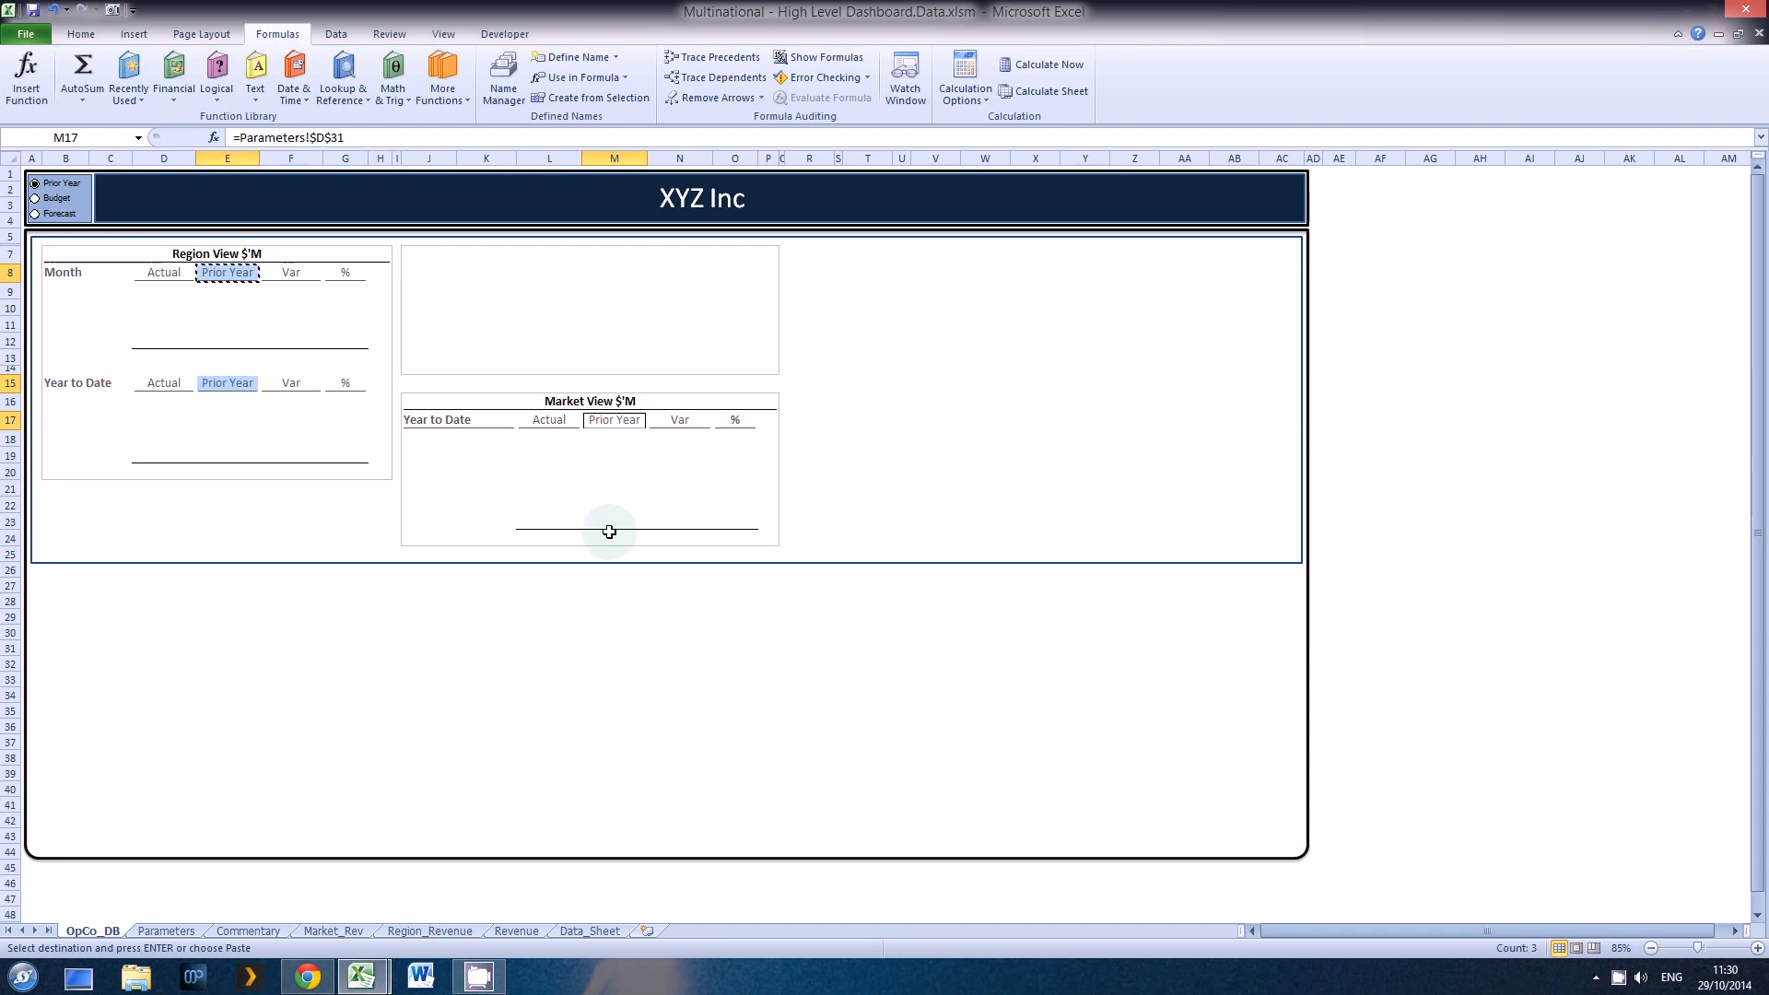
click(278, 453)
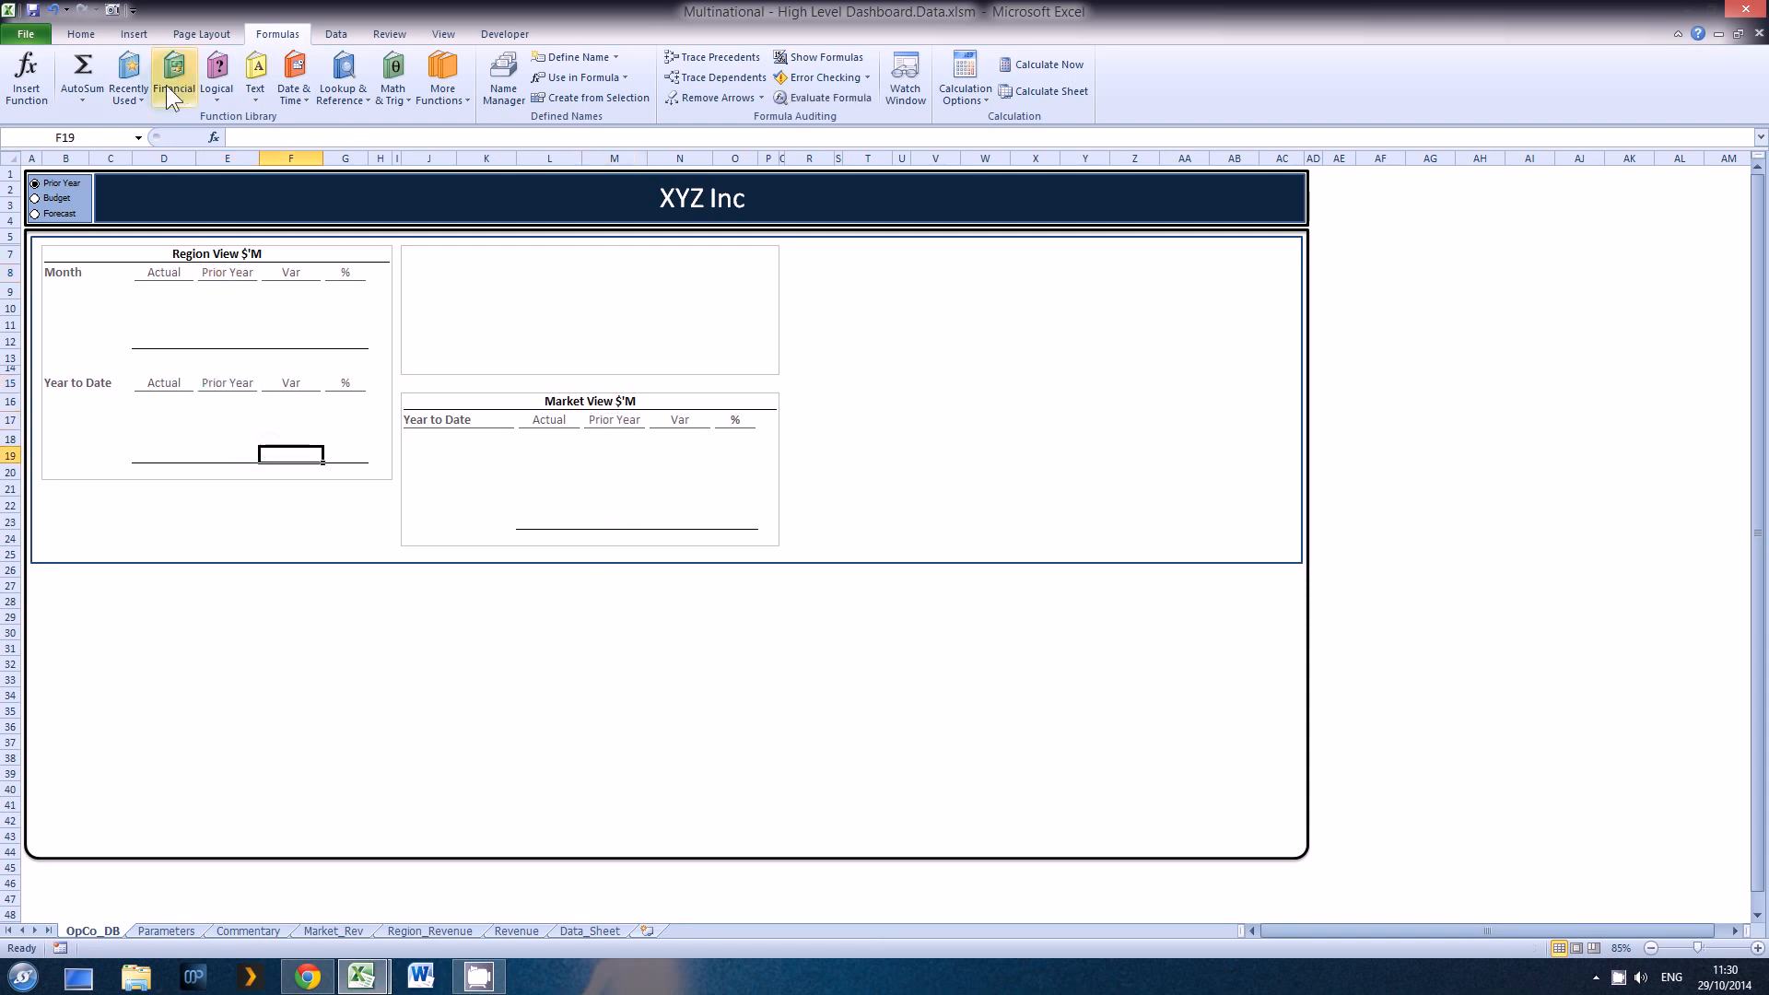
Step: Test the dynamic headings by switching the comparison option among Budget, Forecast and Prior Year, finishing on Prior Year
click(51, 199)
click(53, 212)
click(56, 201)
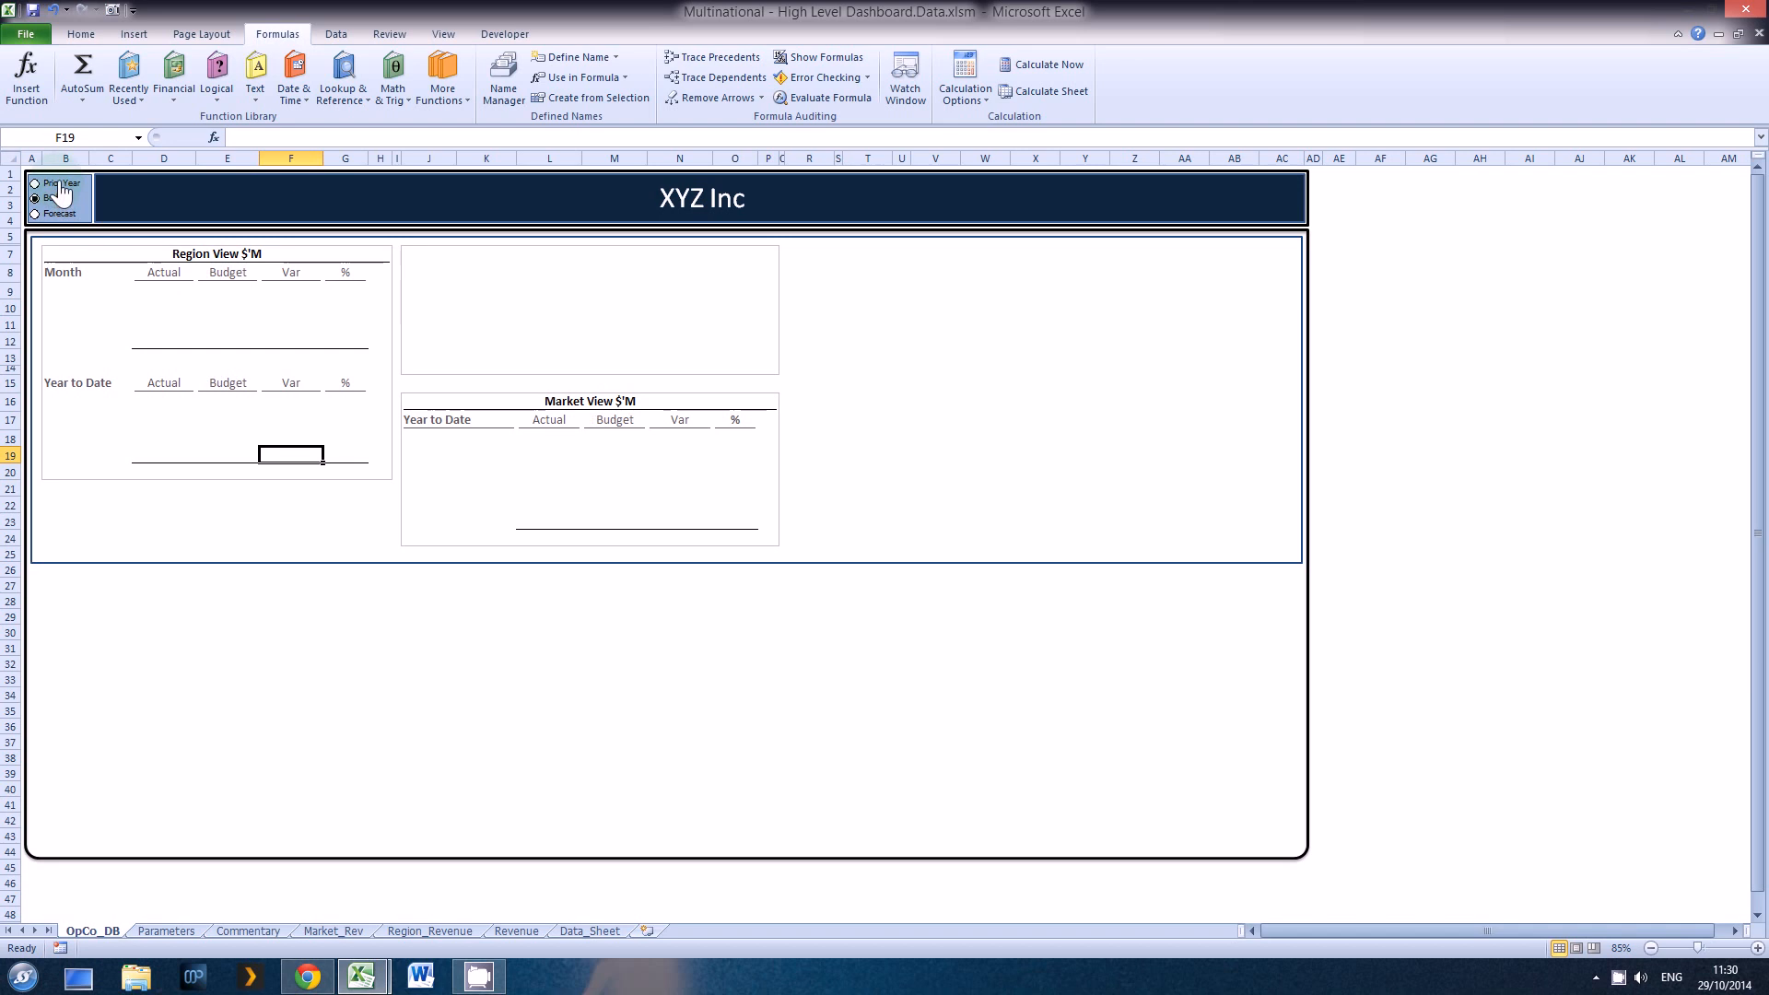
click(61, 185)
click(58, 199)
click(55, 213)
click(60, 197)
click(61, 185)
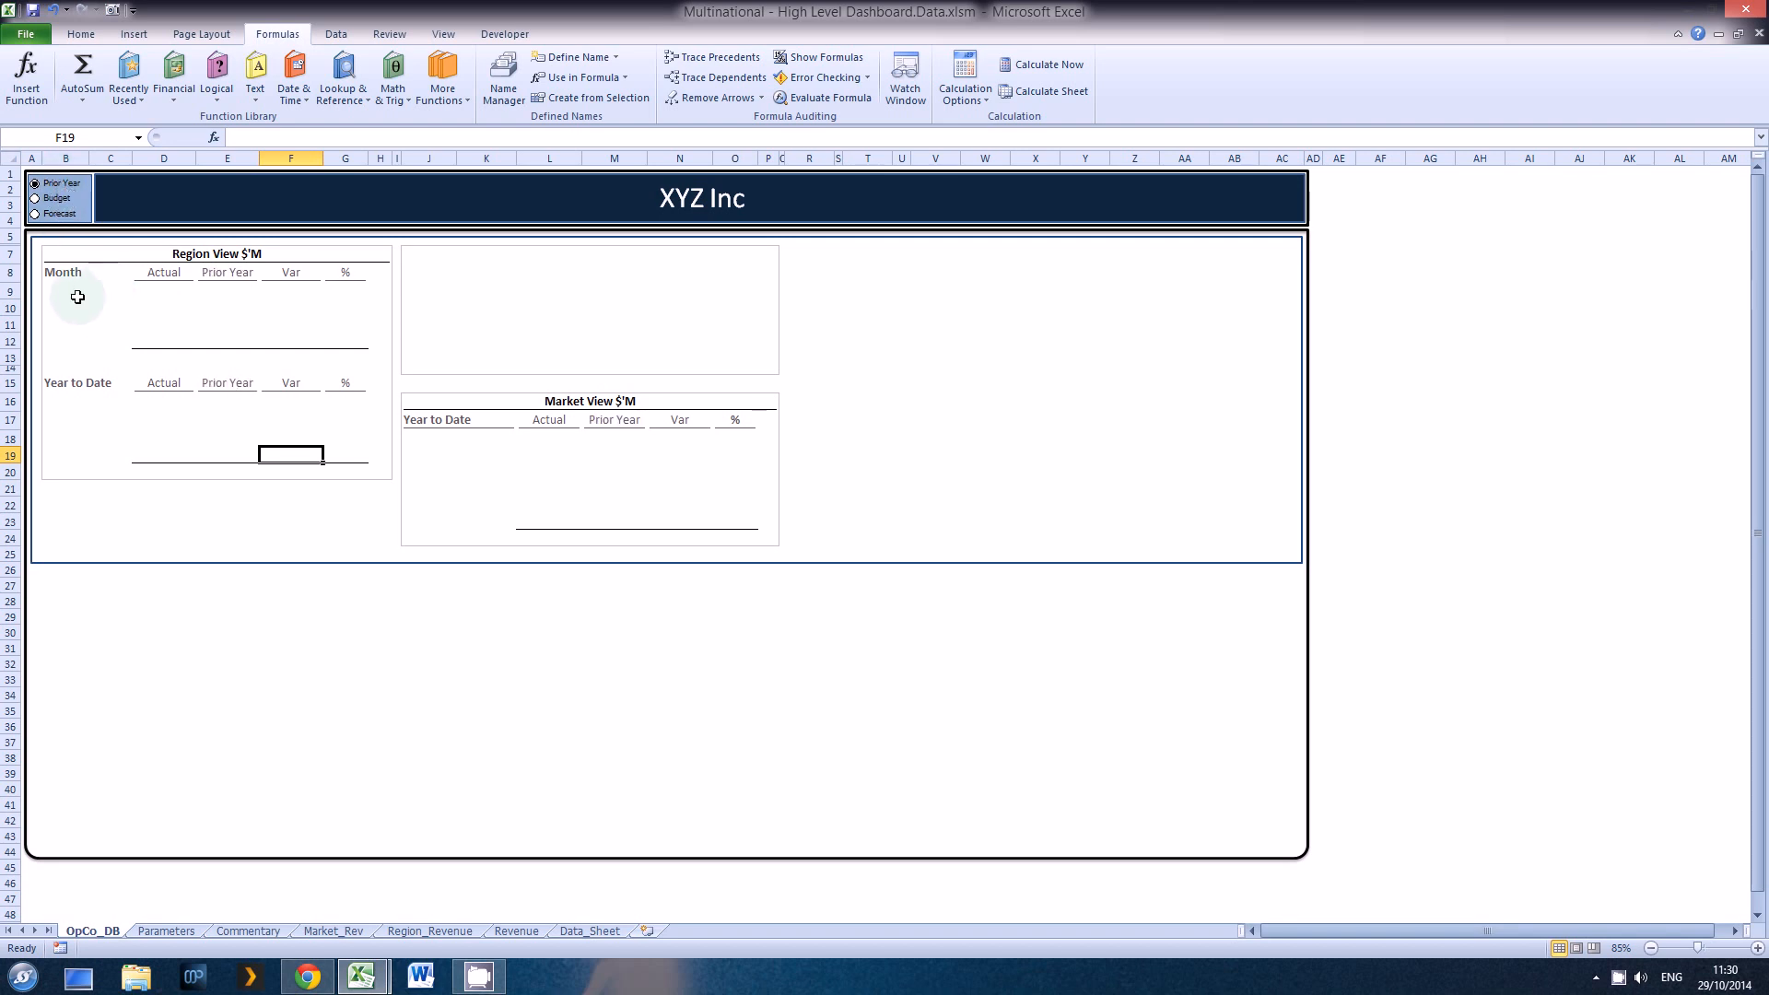
Step: Move the Region_Revenue sheet to directly after OpCo_DB in the sheet order
click(77, 295)
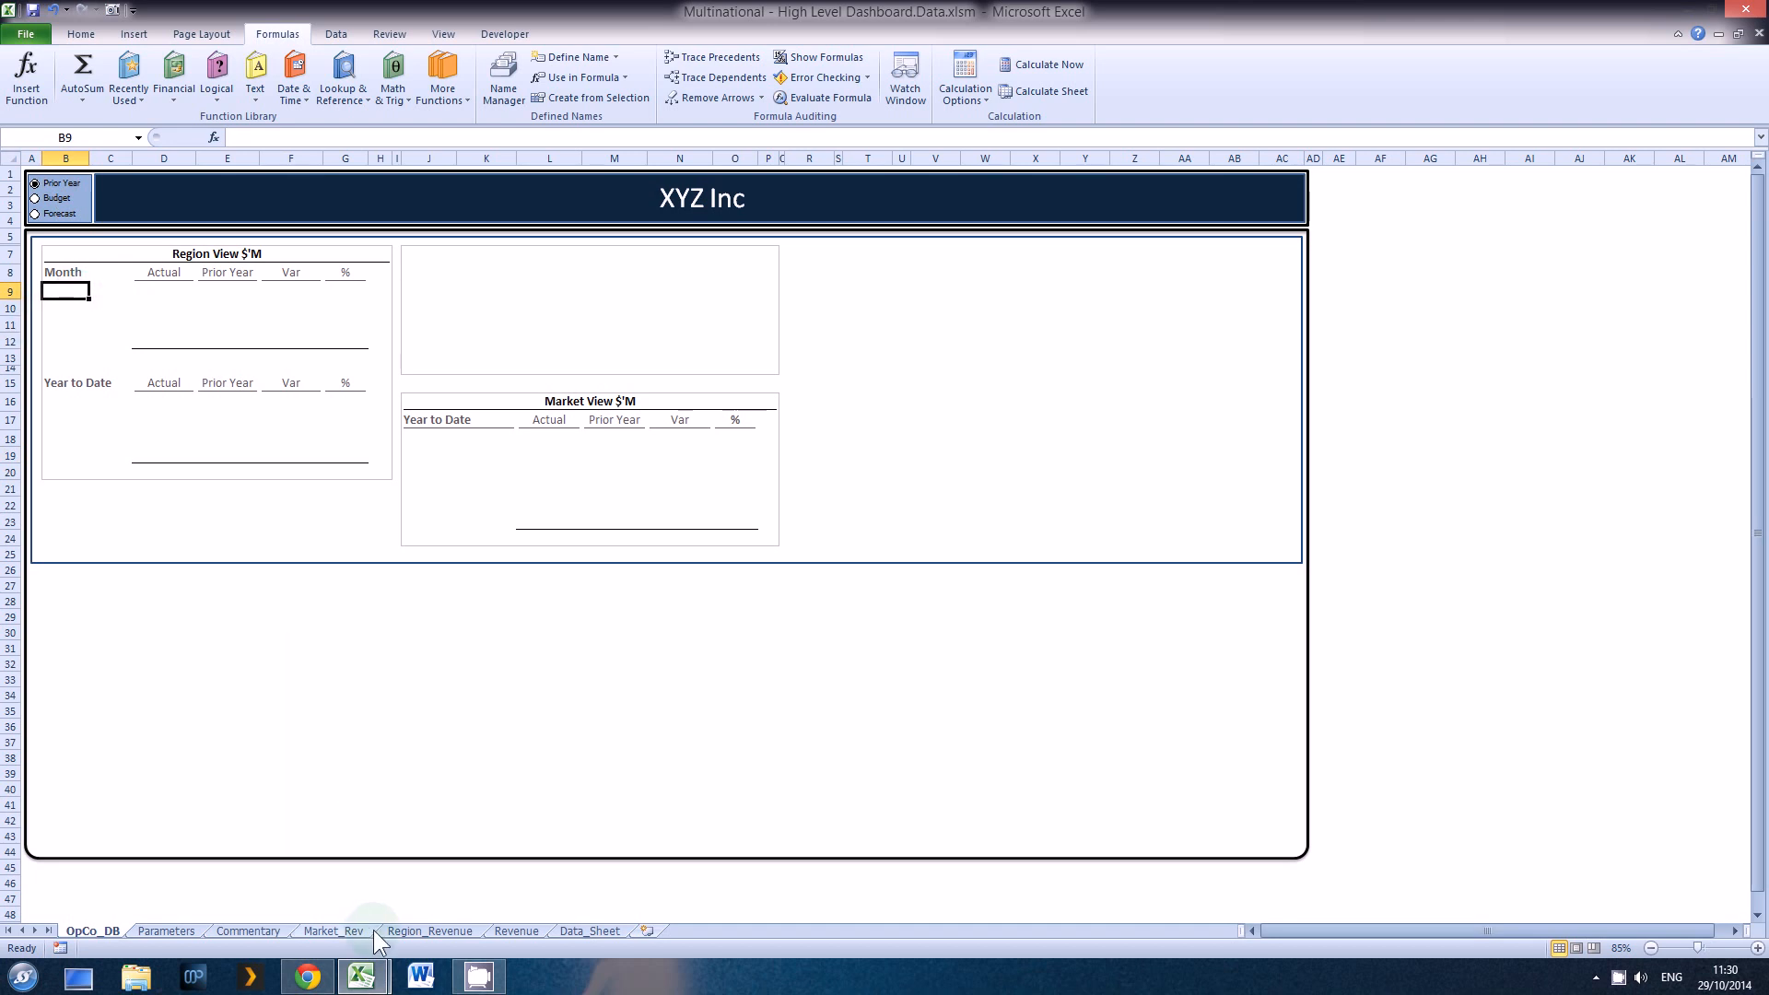
click(414, 930)
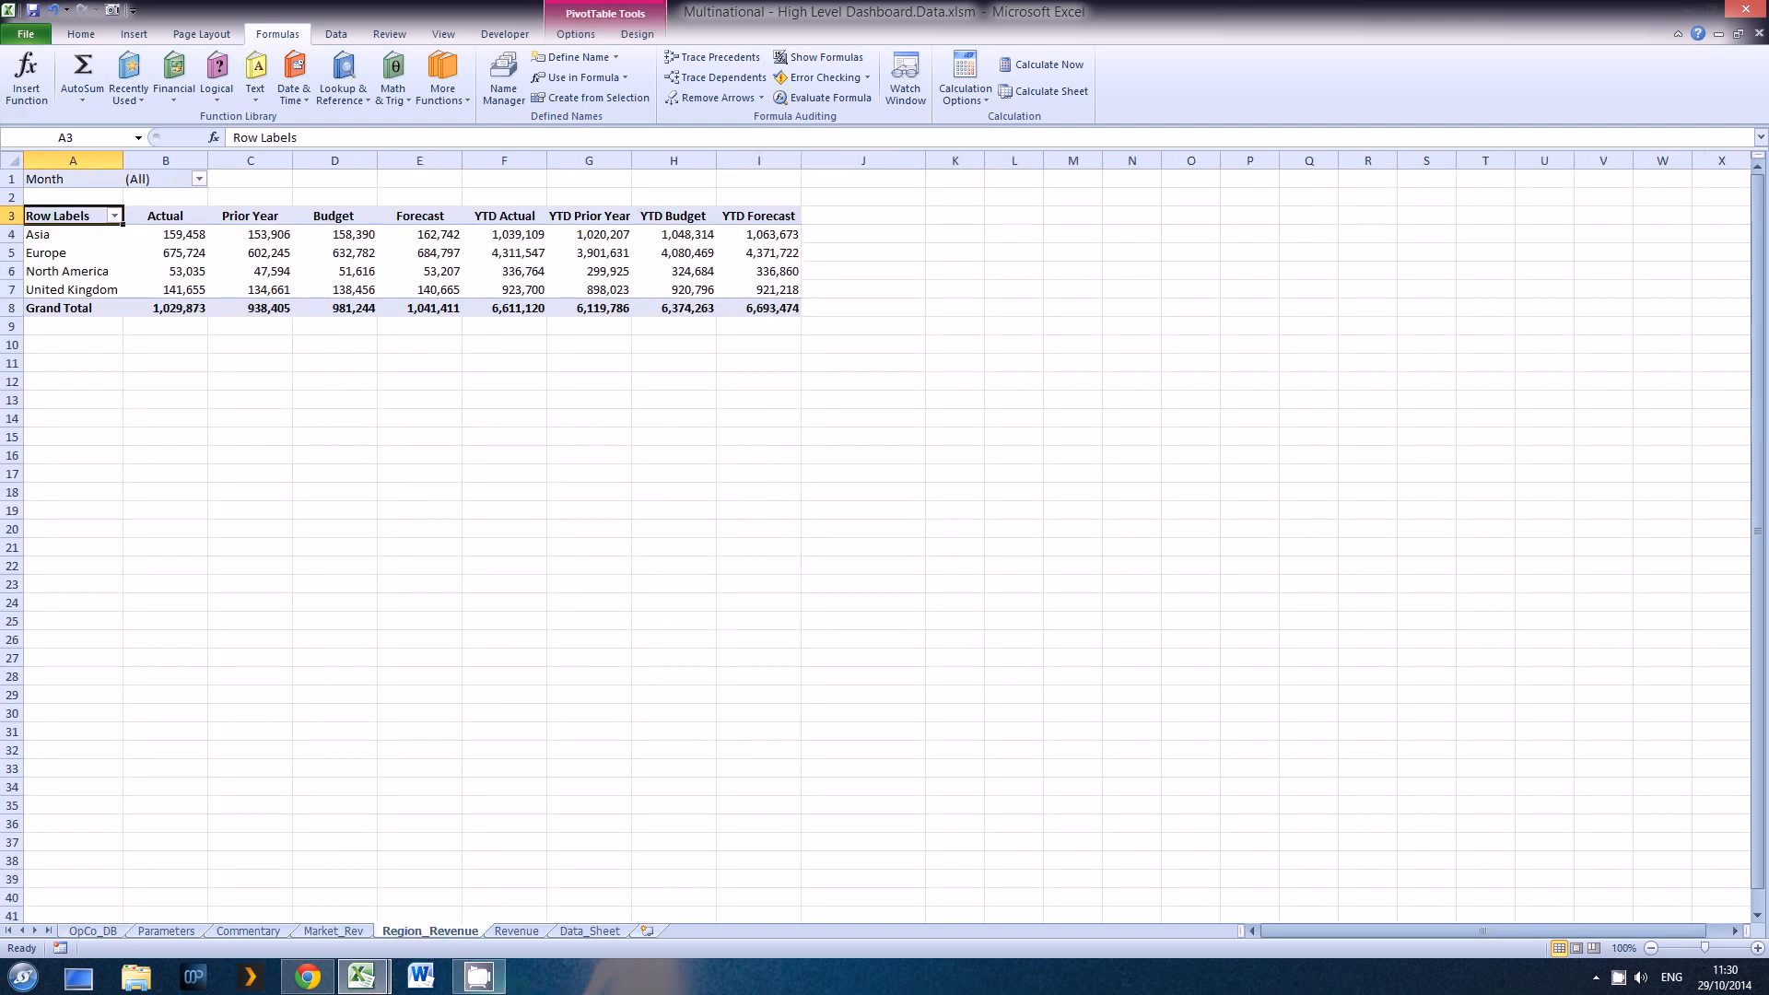
drag(426, 936, 198, 932)
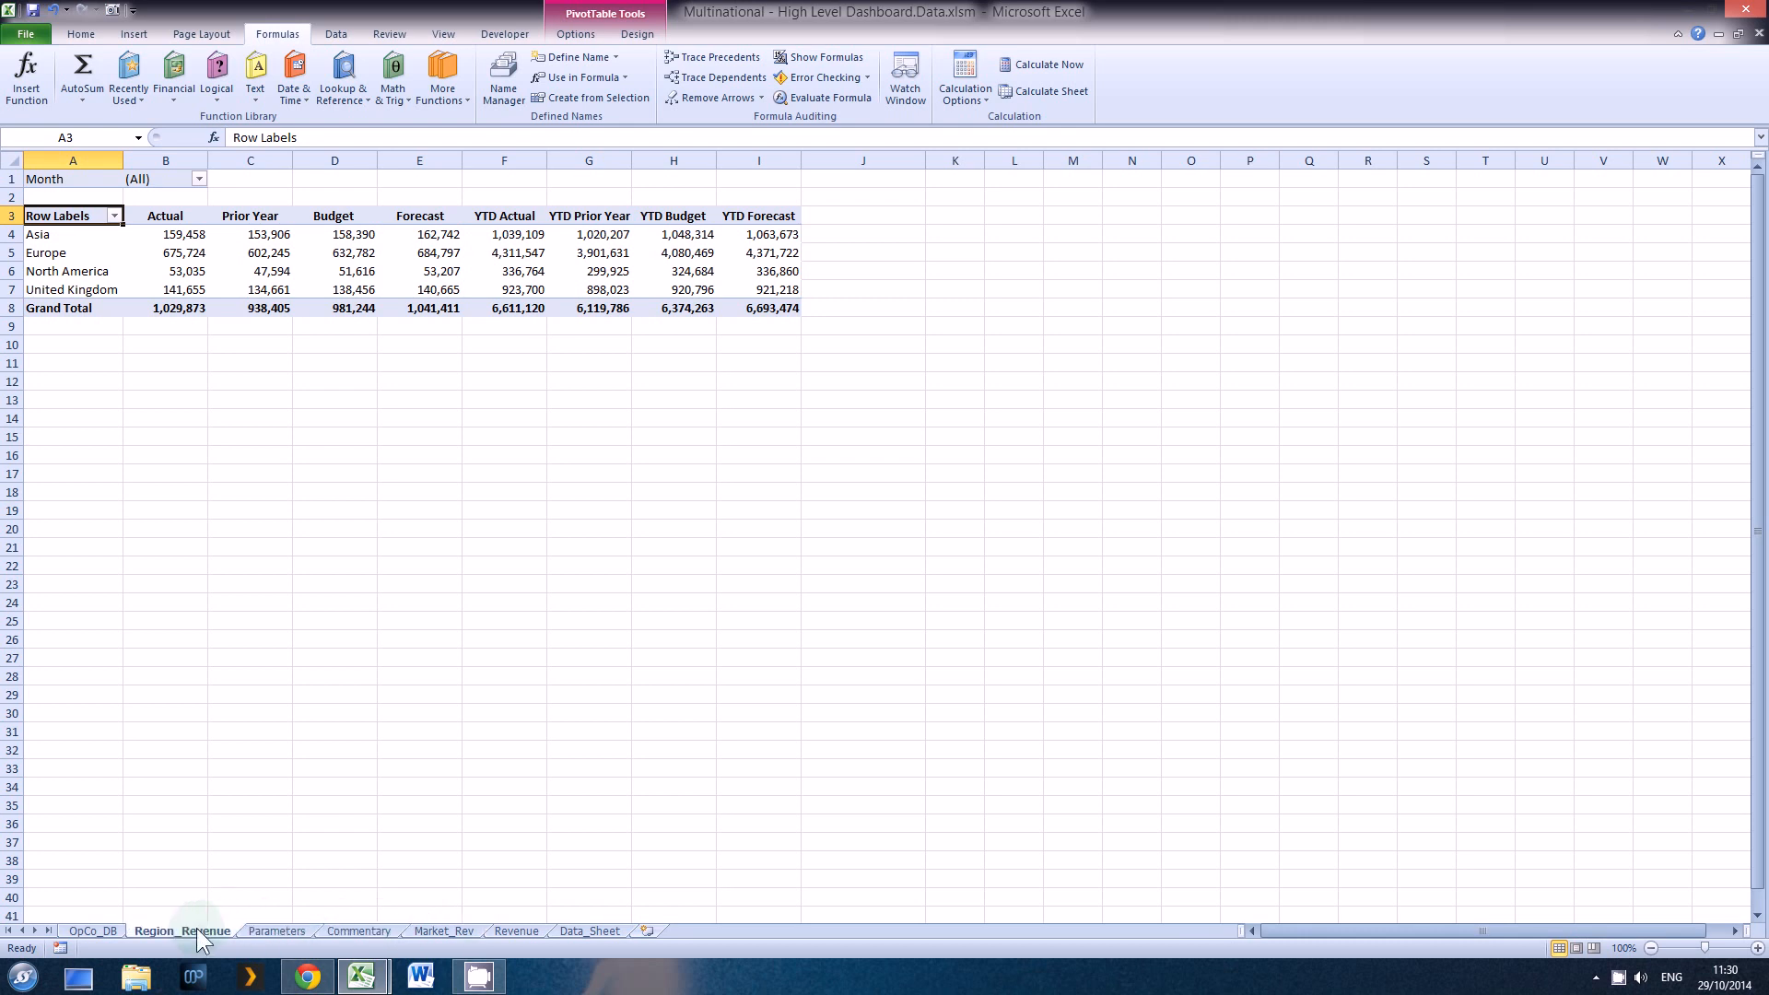
Step: Link the first Month region label in B9 of OpCo_DB to the pivot table's first region with =Region_Revenue!A4
click(102, 931)
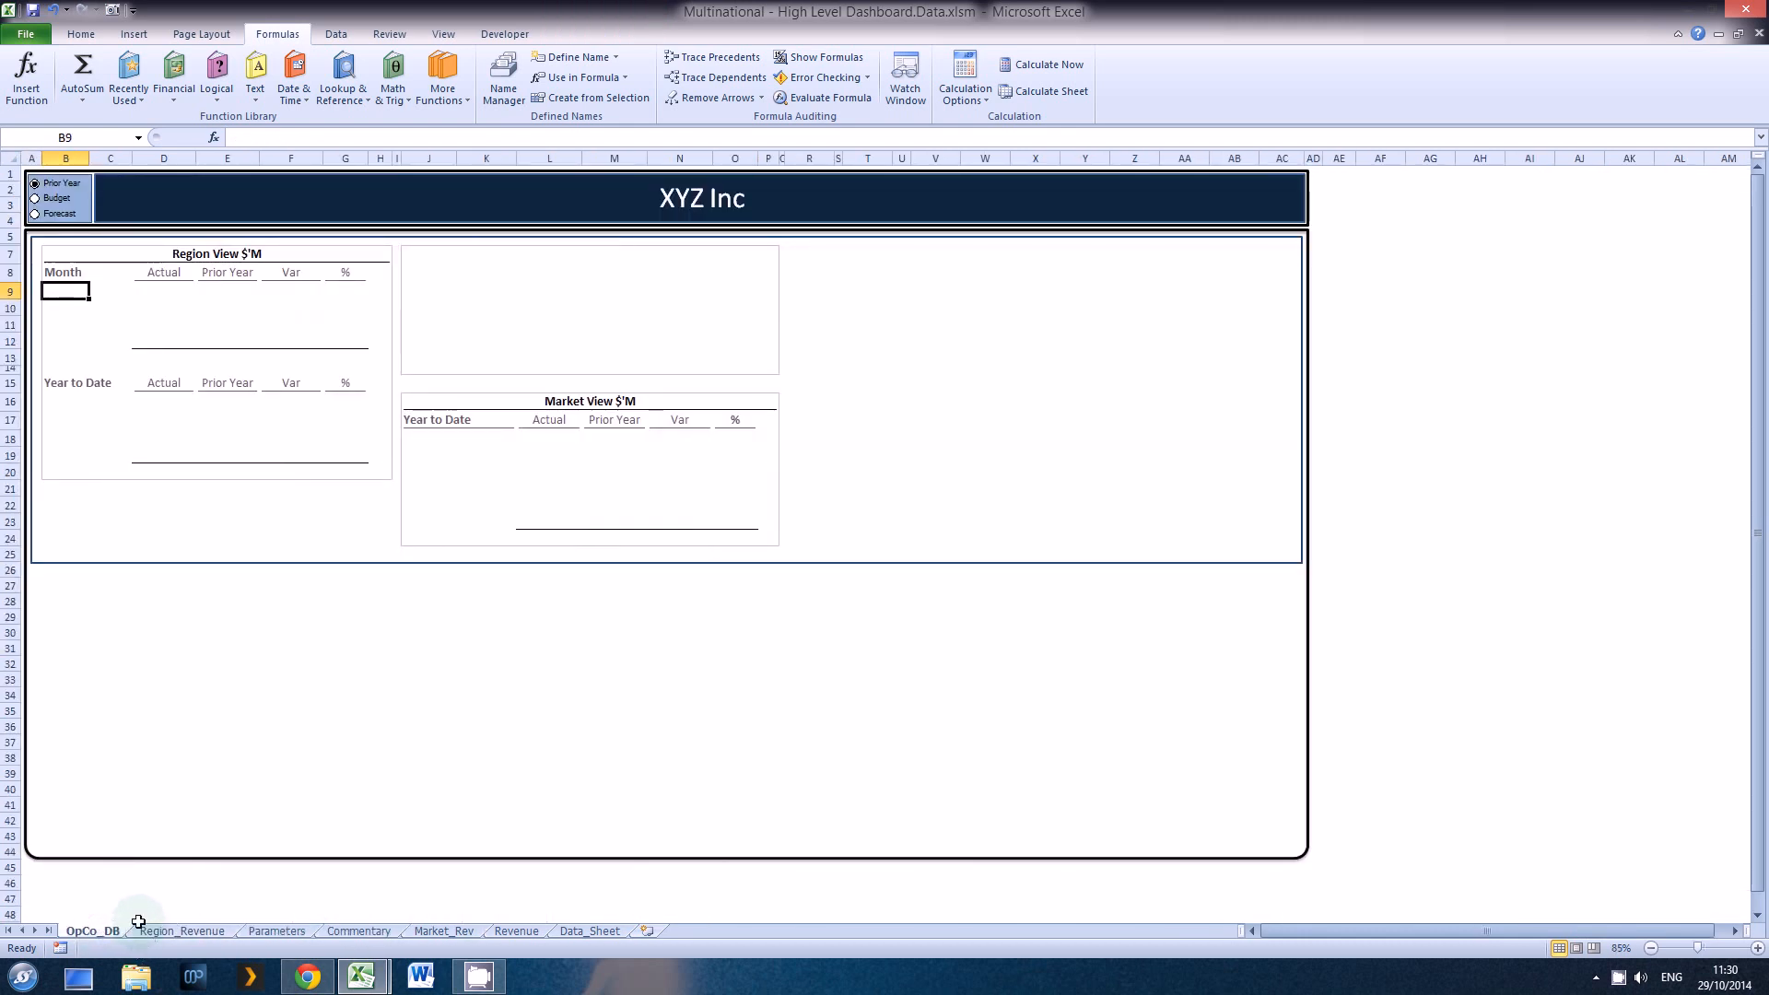
text(=)
click(175, 932)
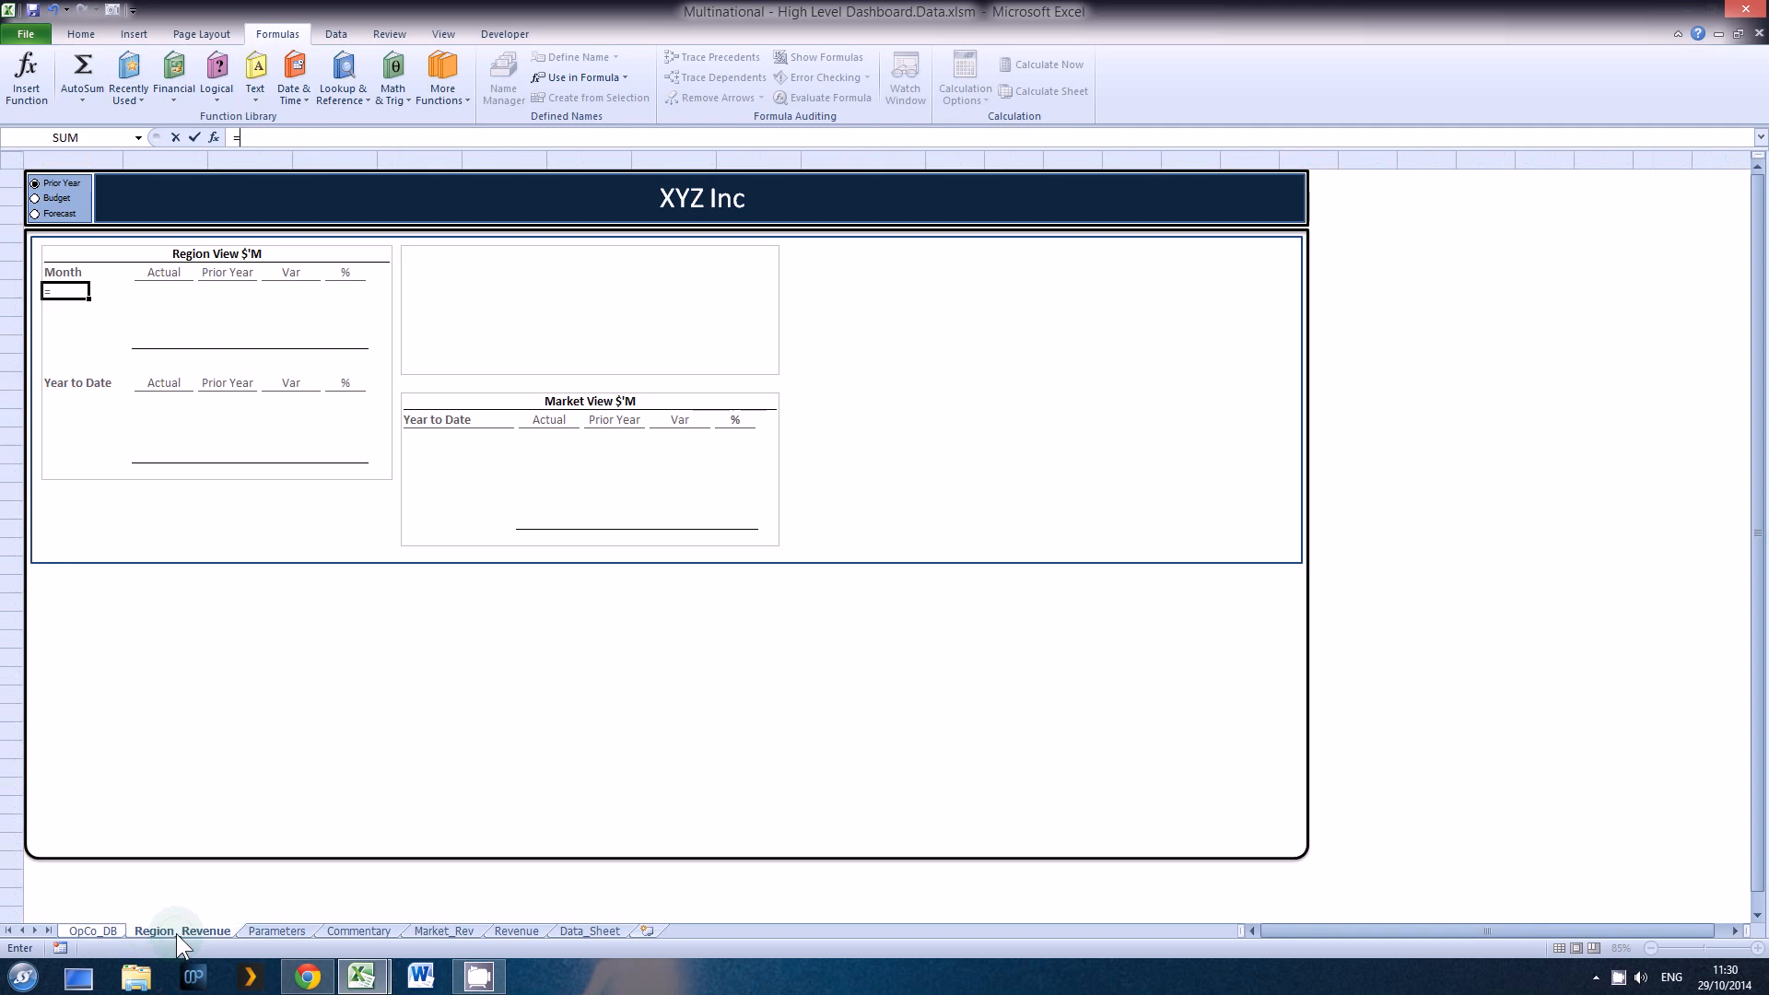
click(56, 237)
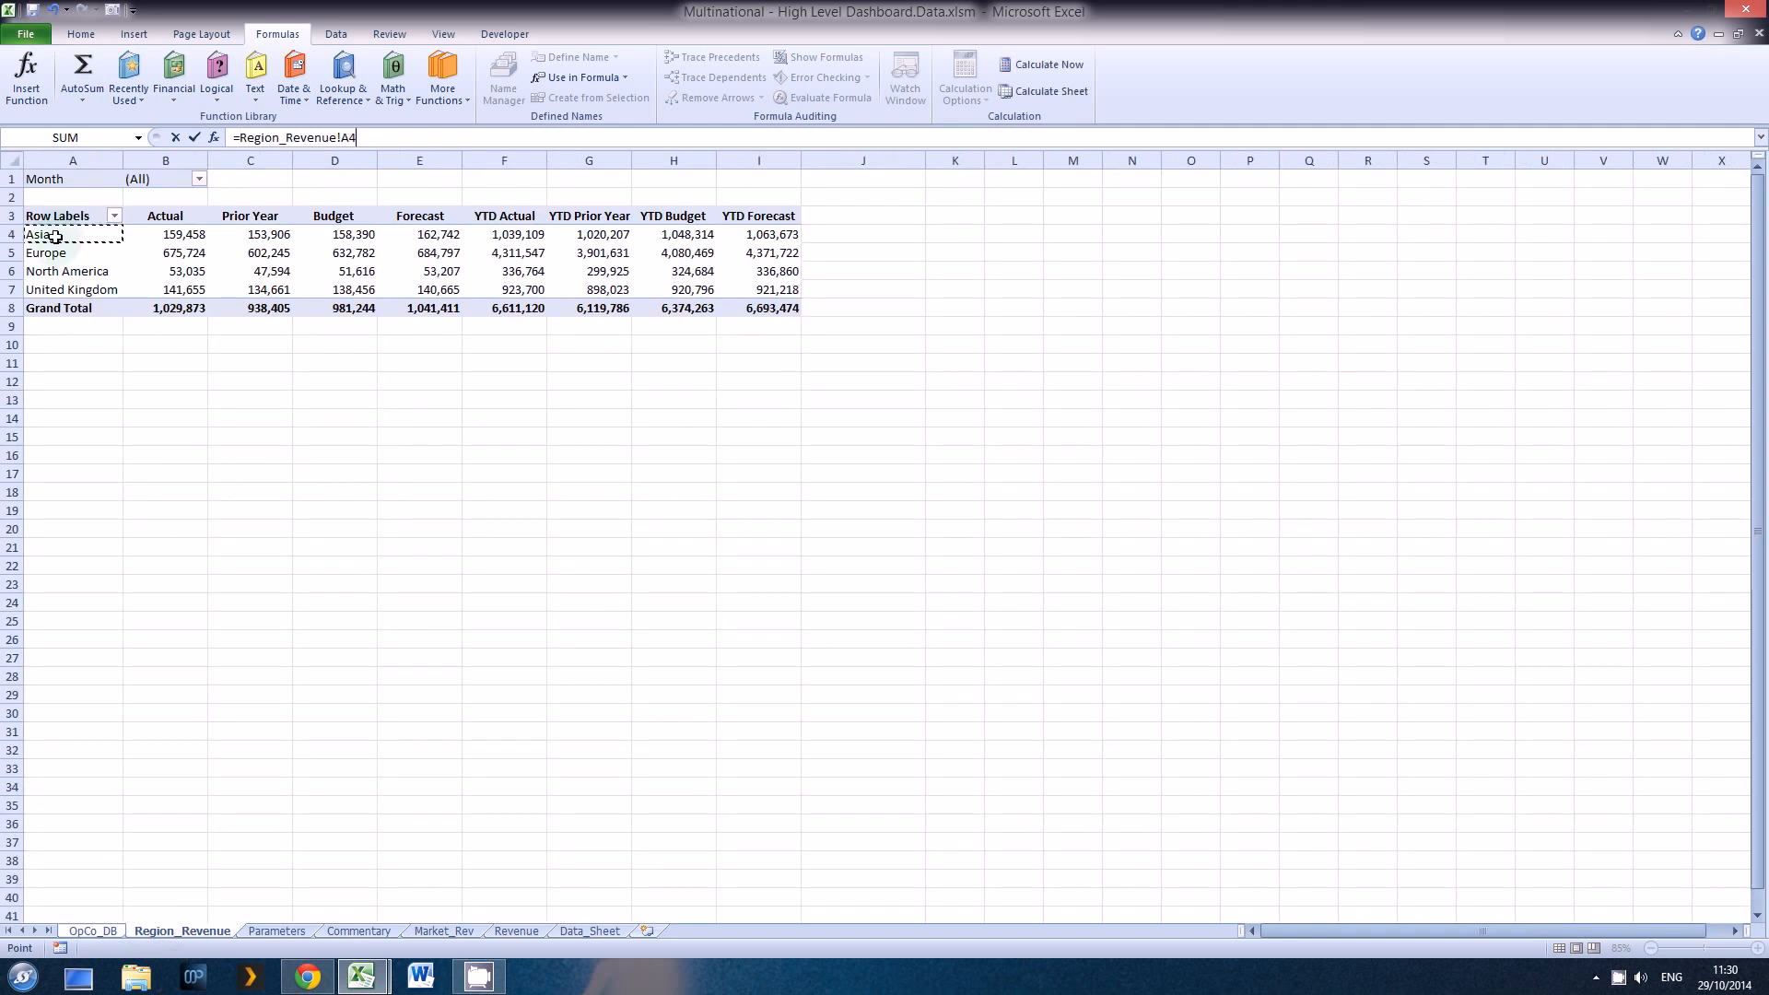
key(Return)
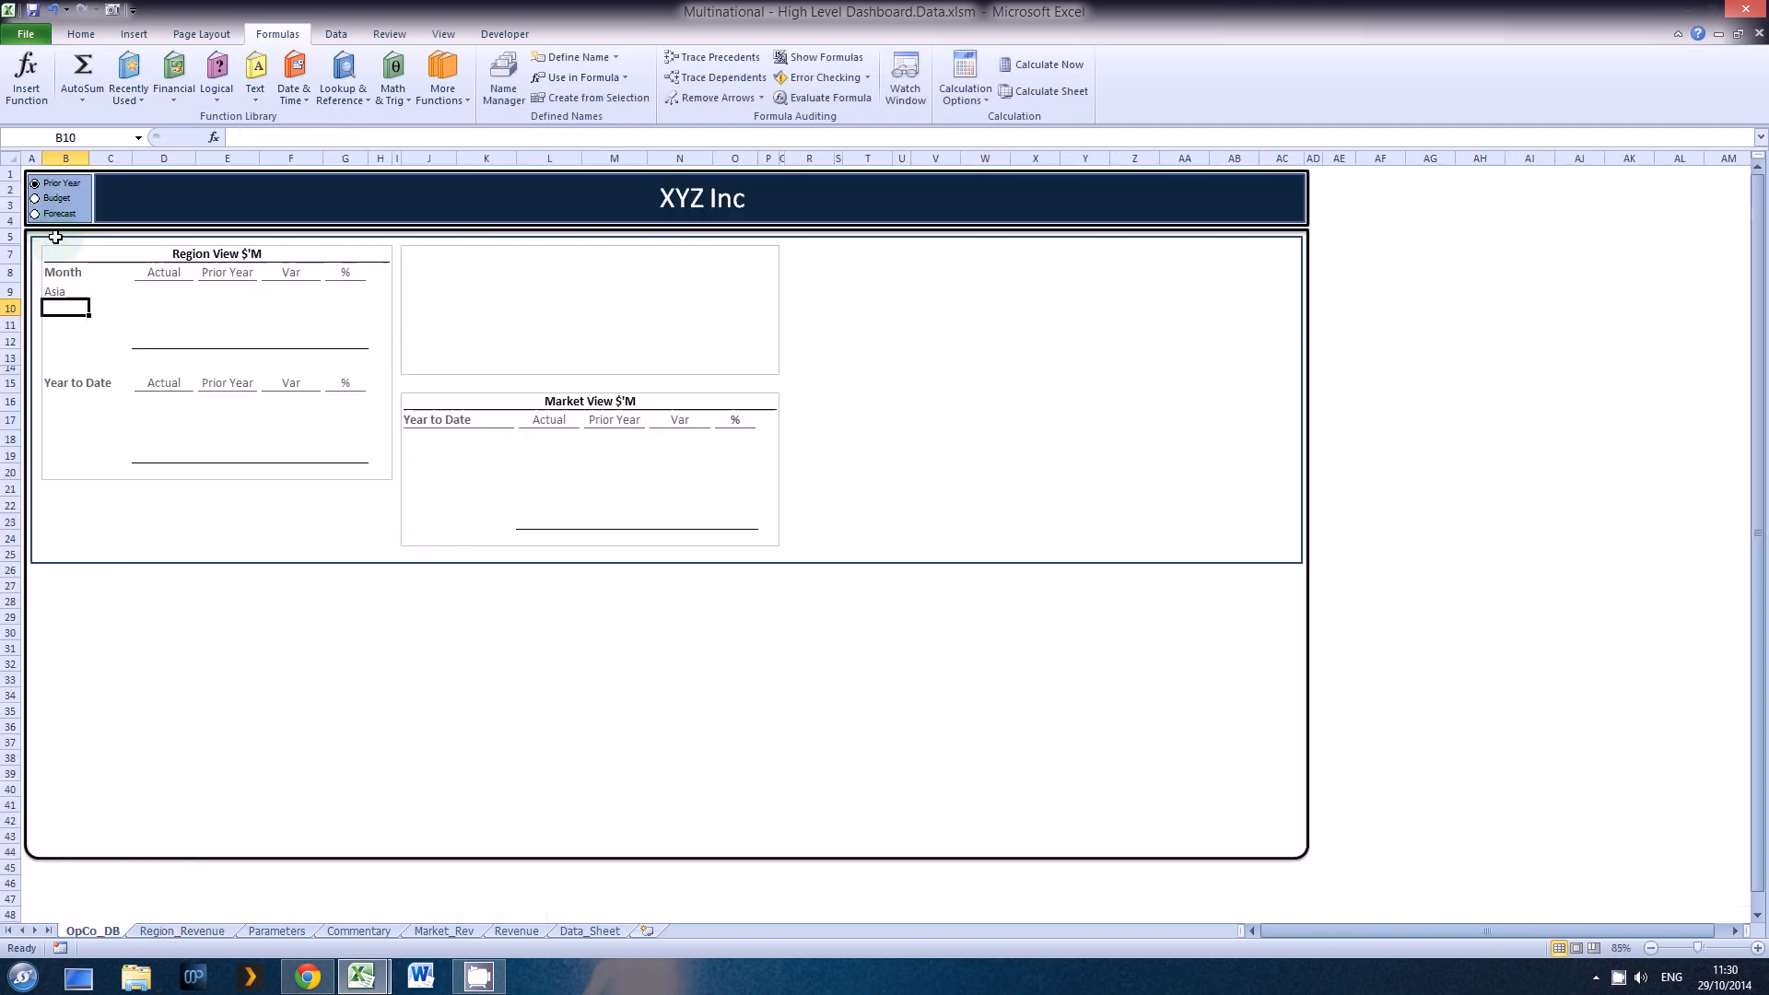
Step: Copy the region label formula from B9 down to B10:B12
key(Up)
key(ctrl+c)
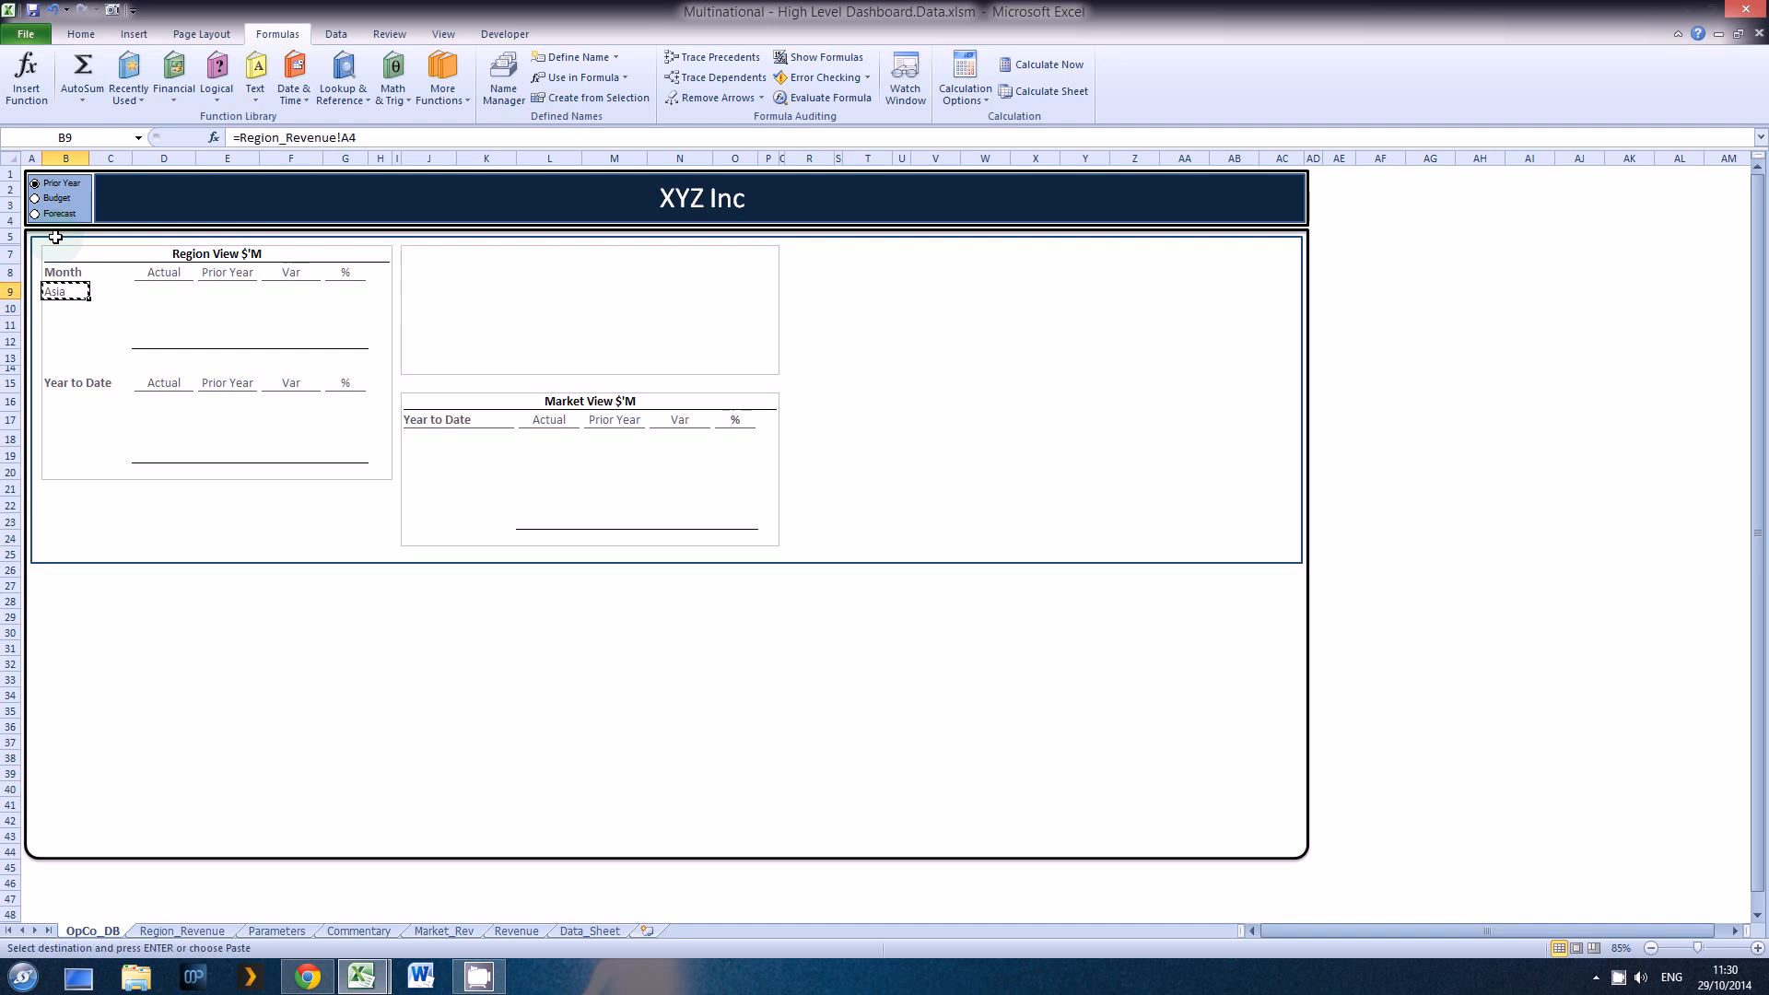
key(Down)
key(shift+Down)
key(shift+Down)
key(Return)
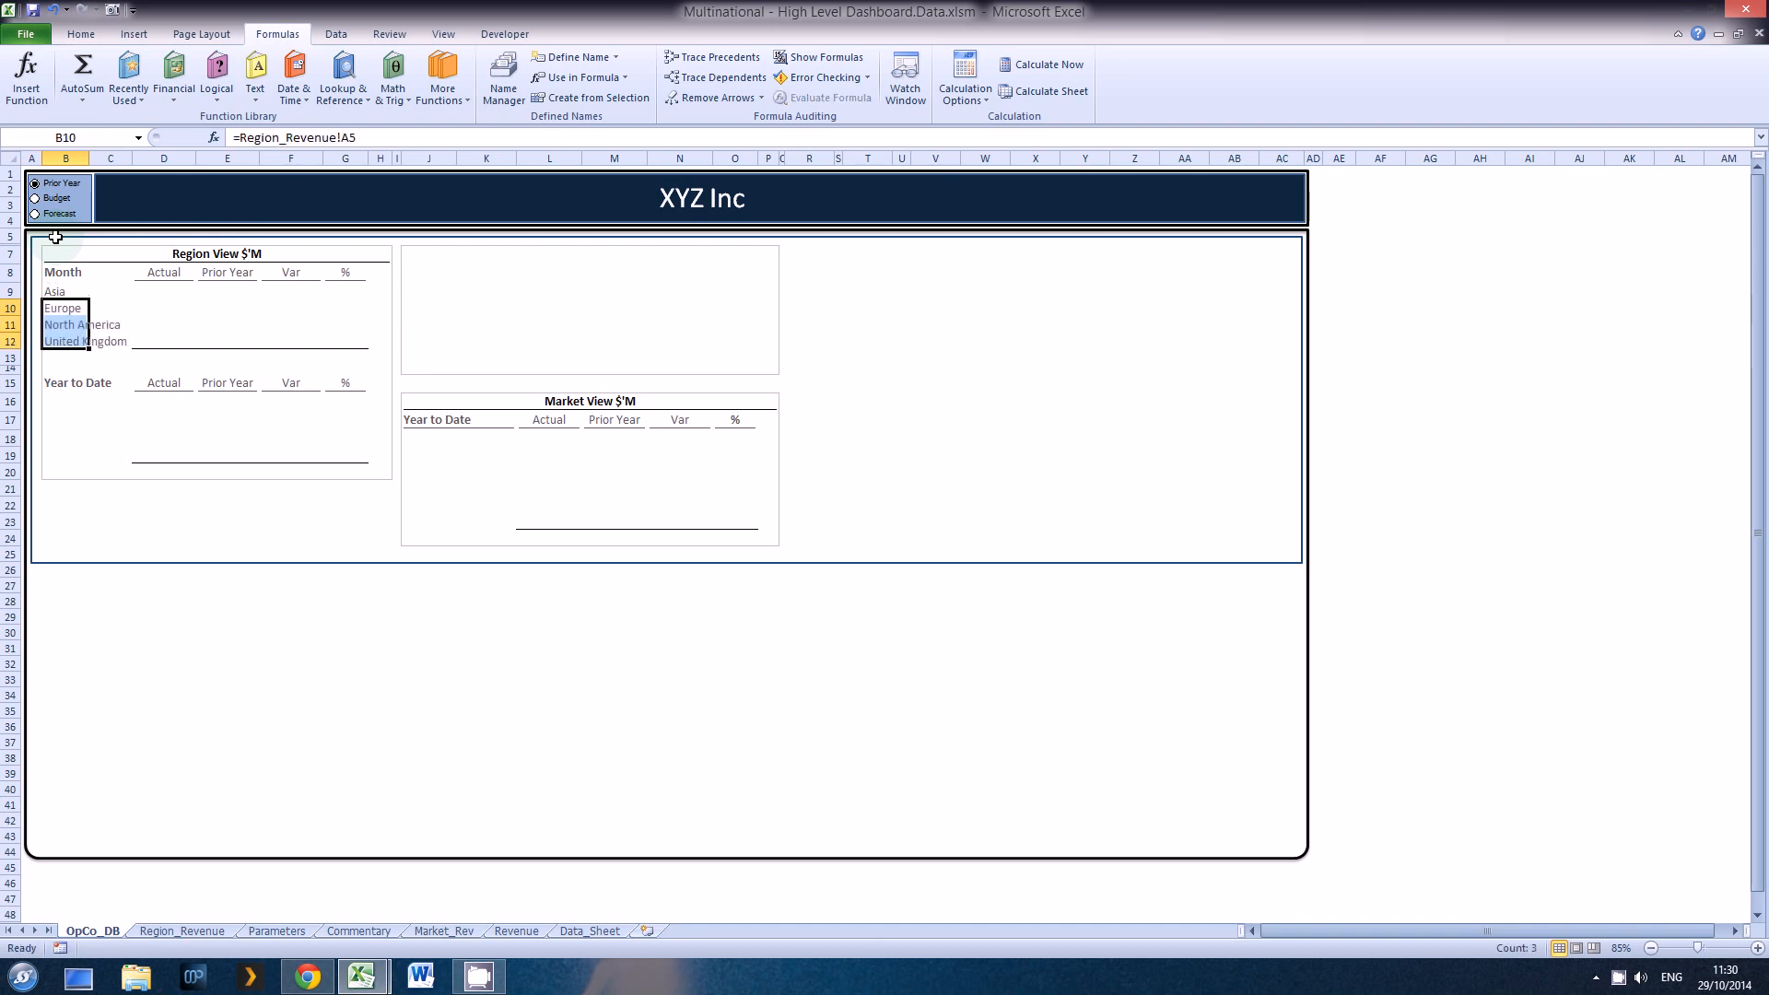
Step: Link the first Year to Date region label in B16 to the pivot table's first region with =Region_Revenue!A4
key(Down)
key(Down)
key(Down)
key(Down)
key(Down)
key(Down)
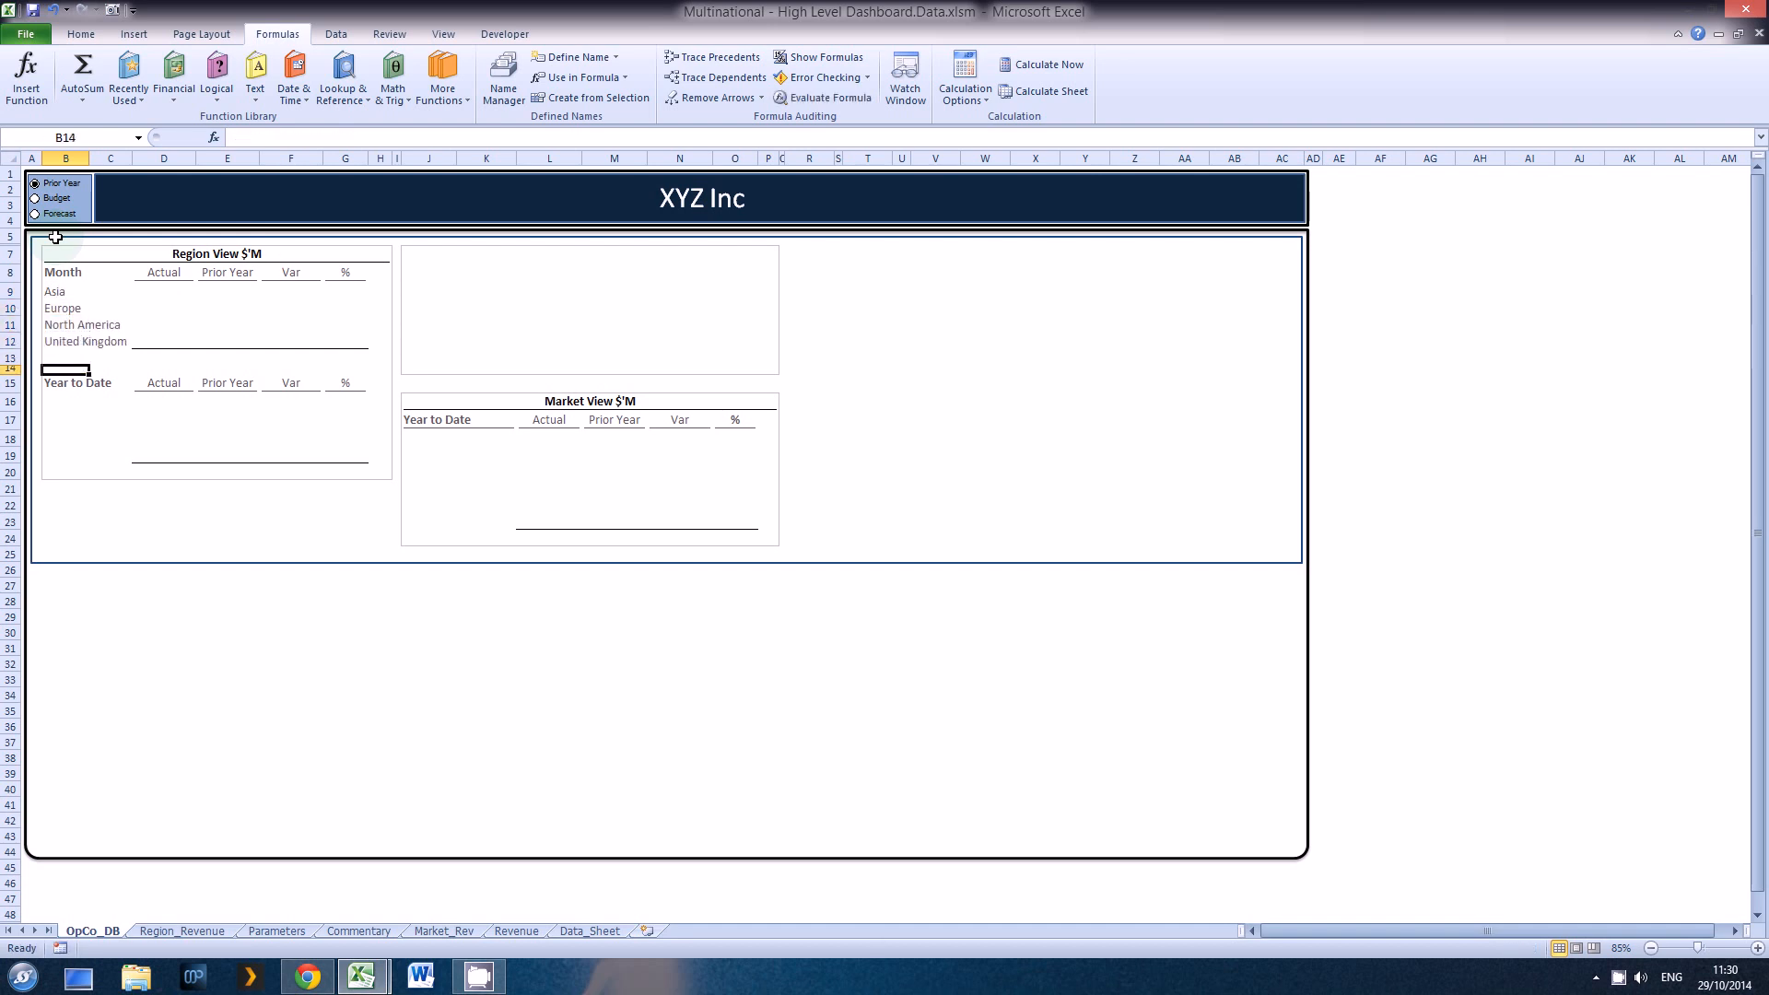
text(=)
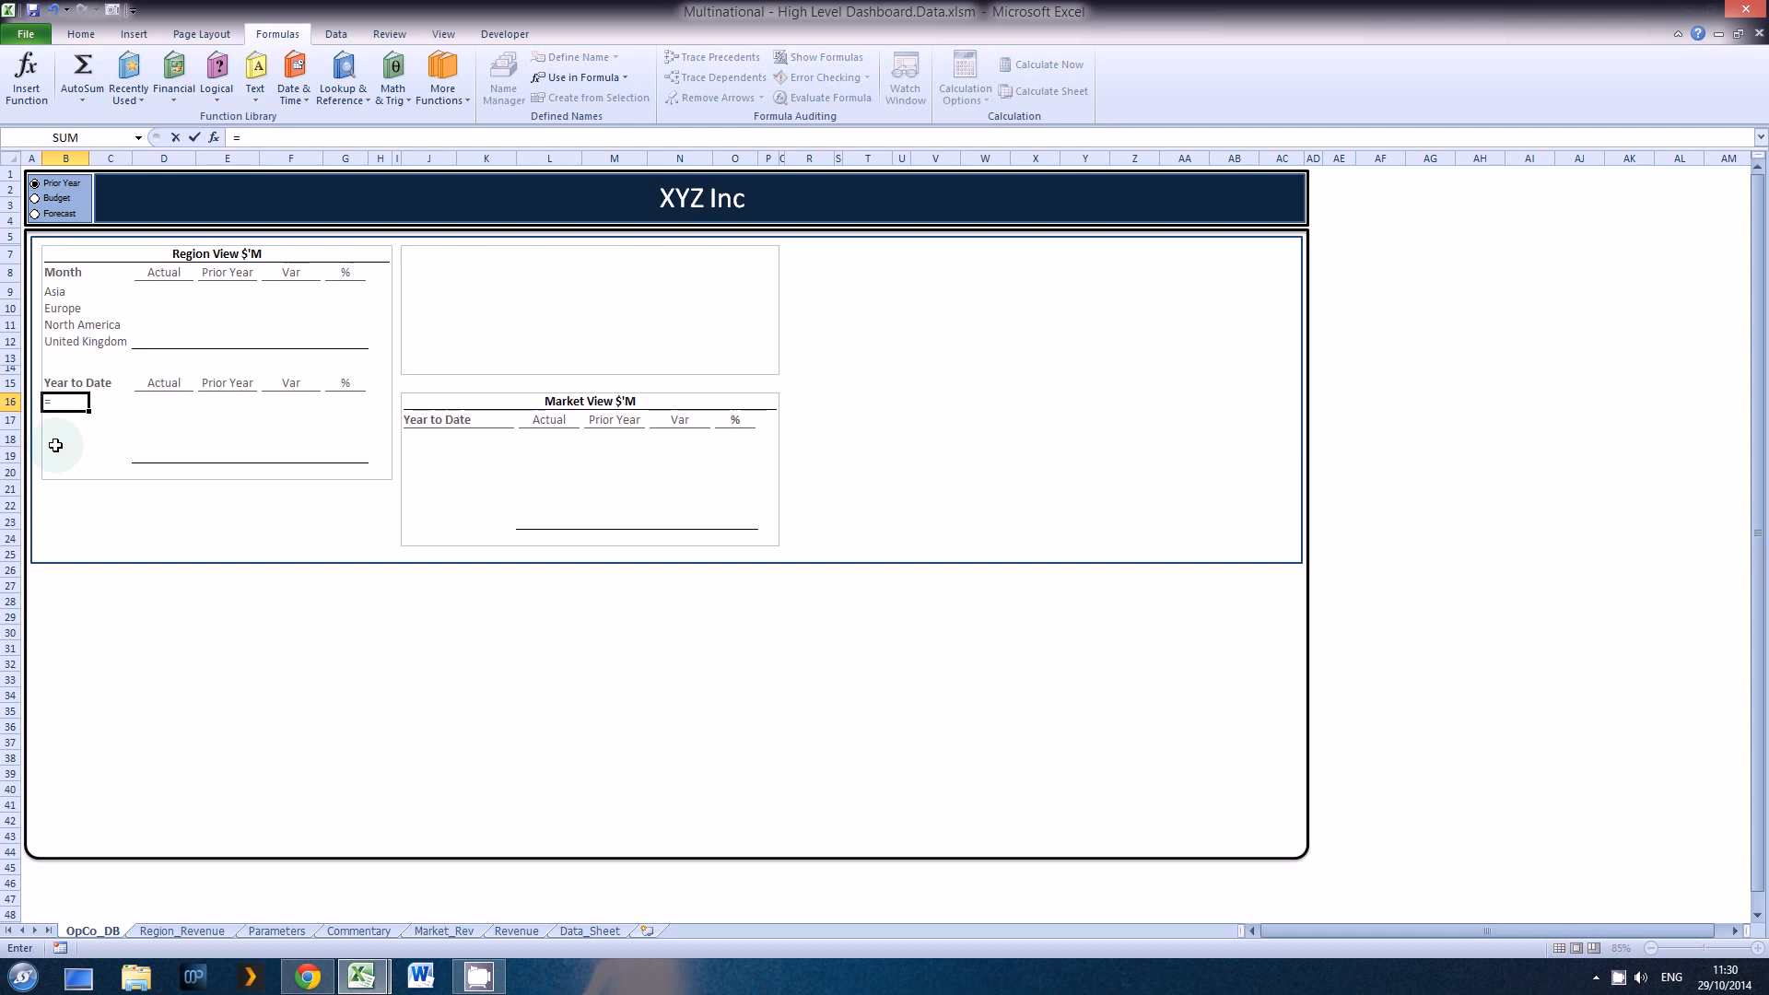
click(182, 932)
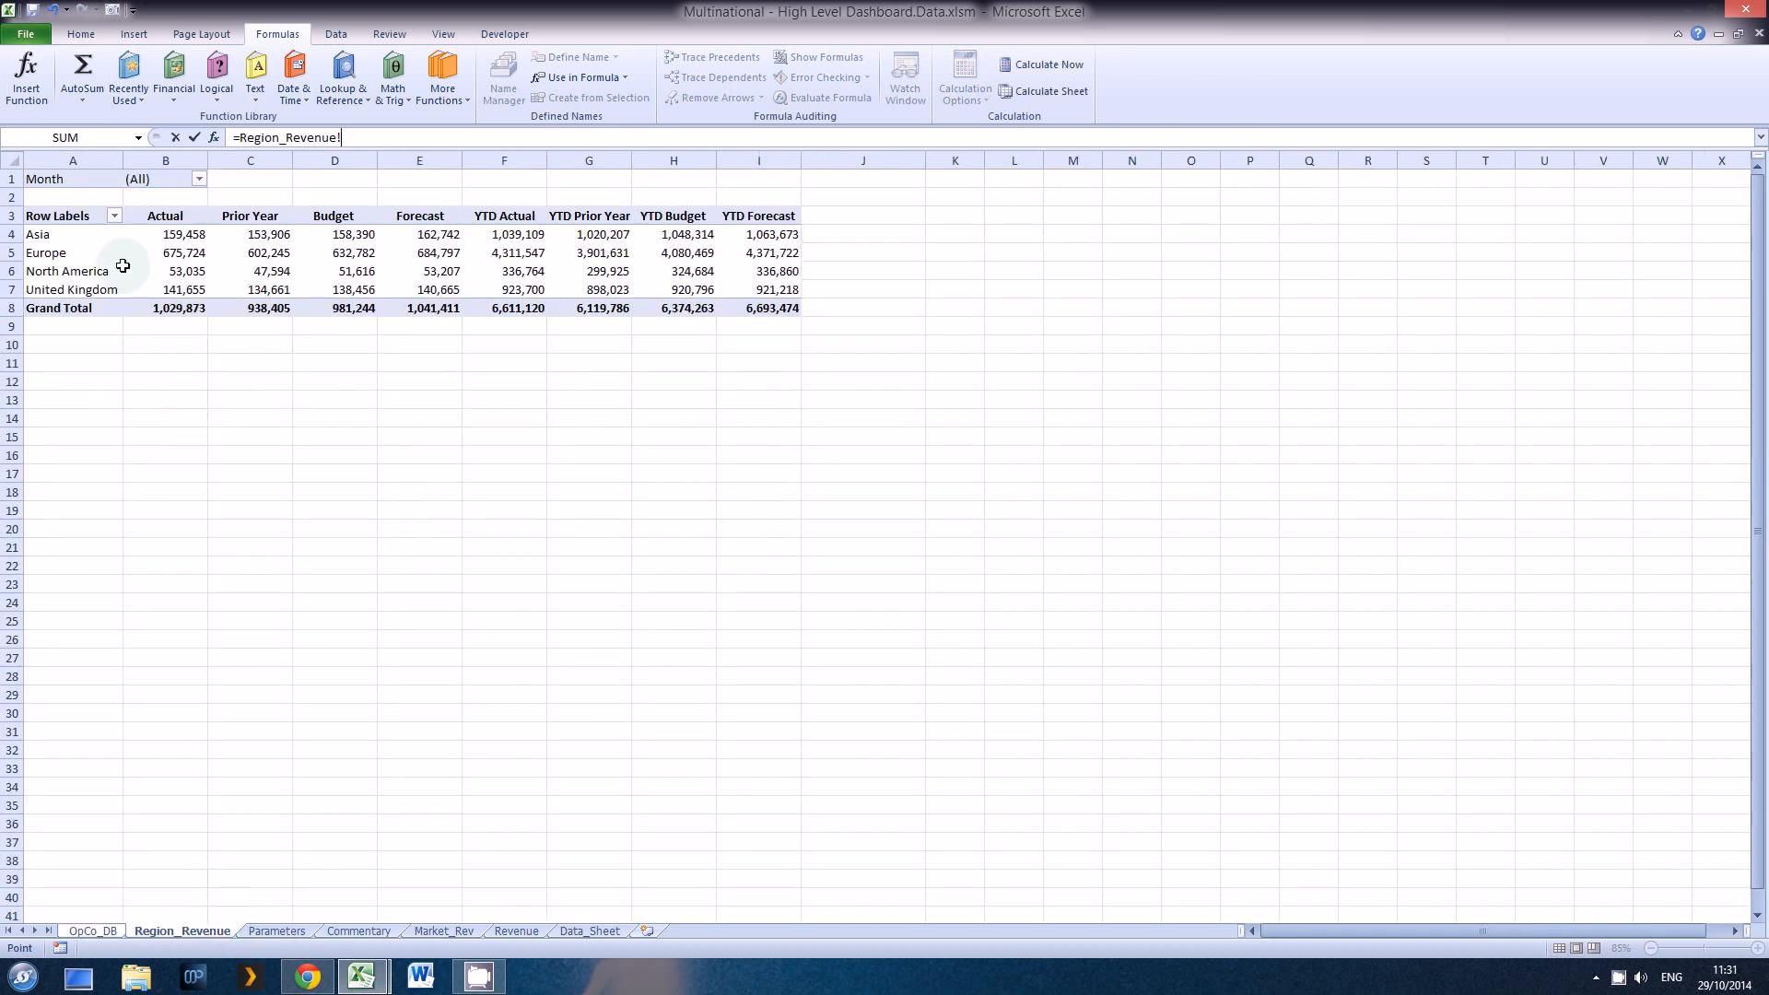
click(39, 235)
key(Return)
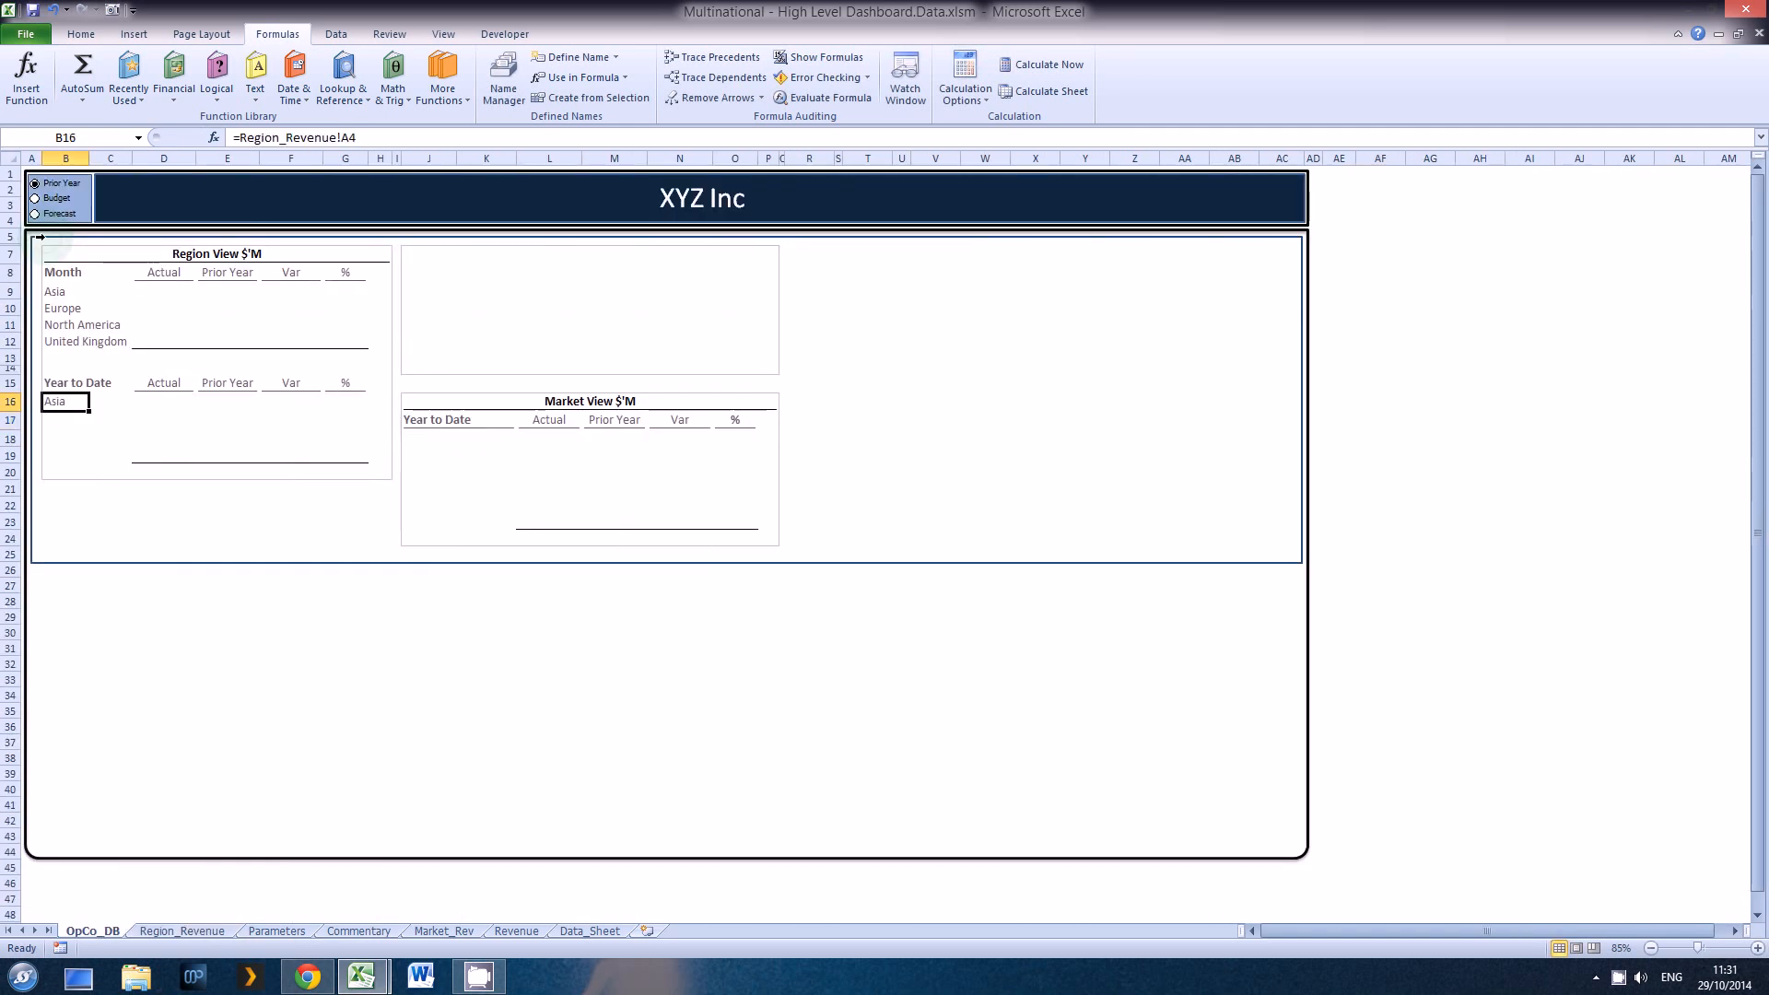
Step: Copy the Year to Date region label formula from B16 down to B17:B19
key(ctrl+c)
key(Down)
key(shift+Down)
key(shift+Down)
key(Return)
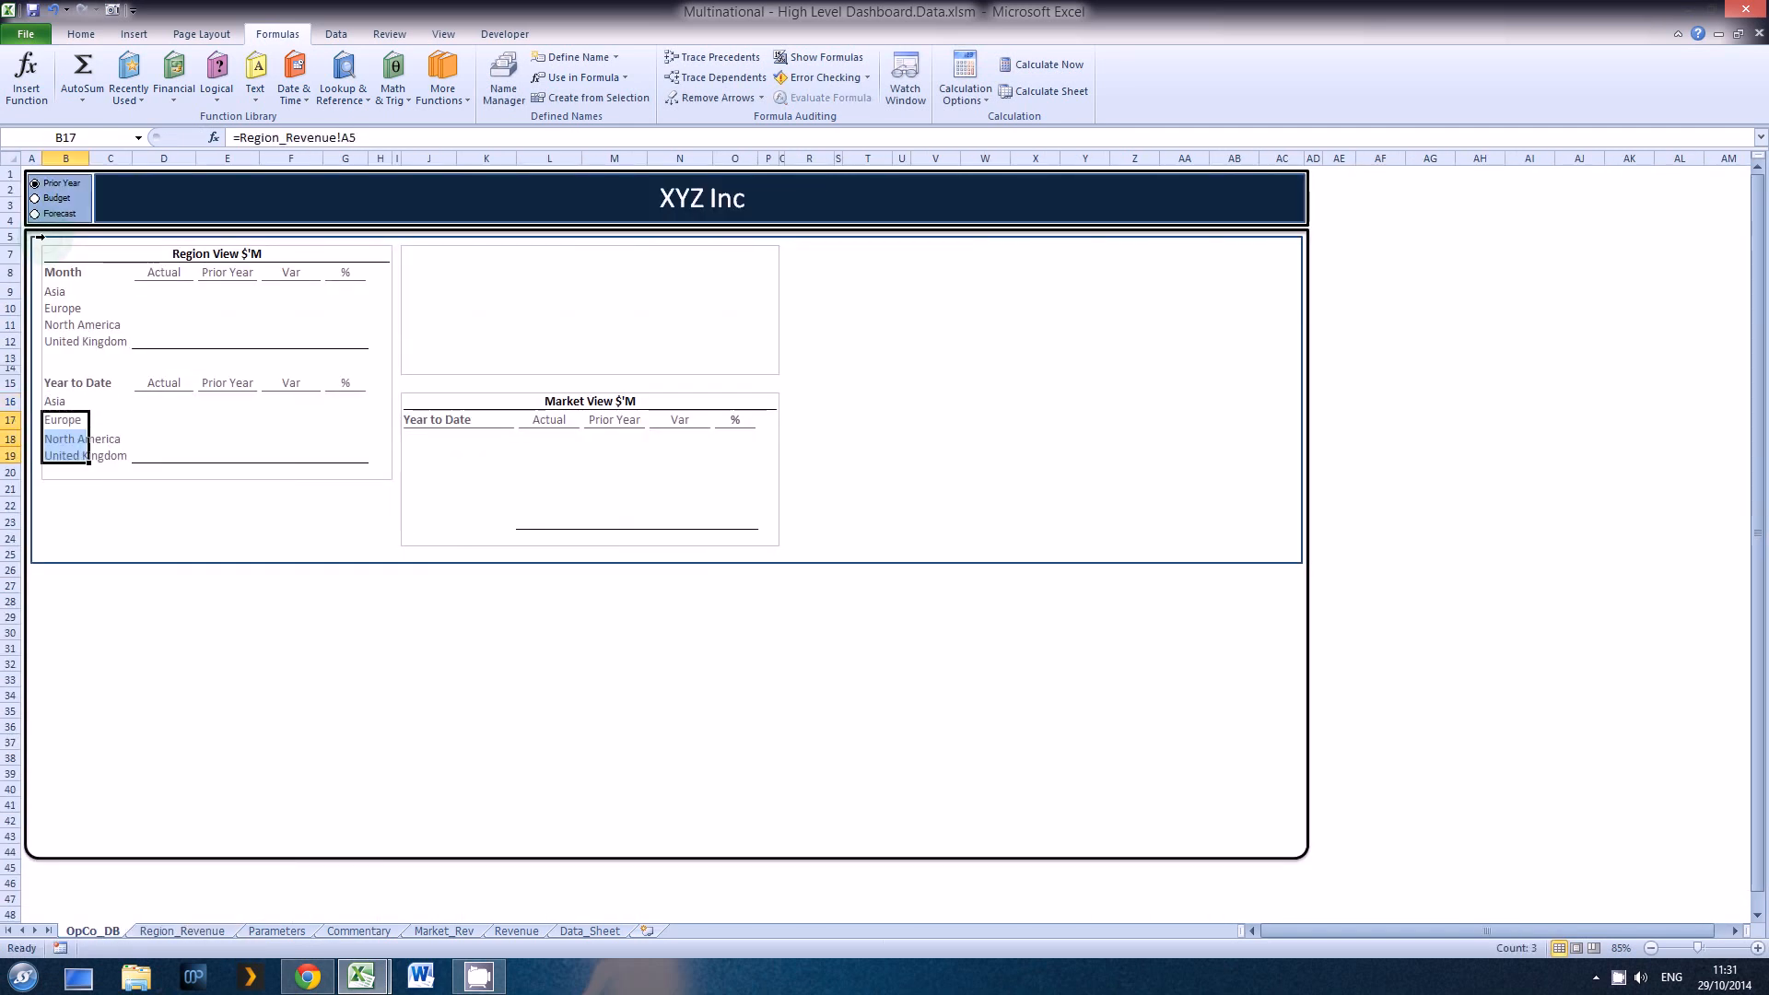
Step: Link Asia's Month Actual in D9 to the pivot table with the direct cell reference =Region_Revenue!B4 instead of a GETPIVOTDATA formula
key(Up)
key(Right)
key(Right)
key(Up)
key(Up)
key(Up)
key(Up)
key(Up)
key(Up)
key(Up)
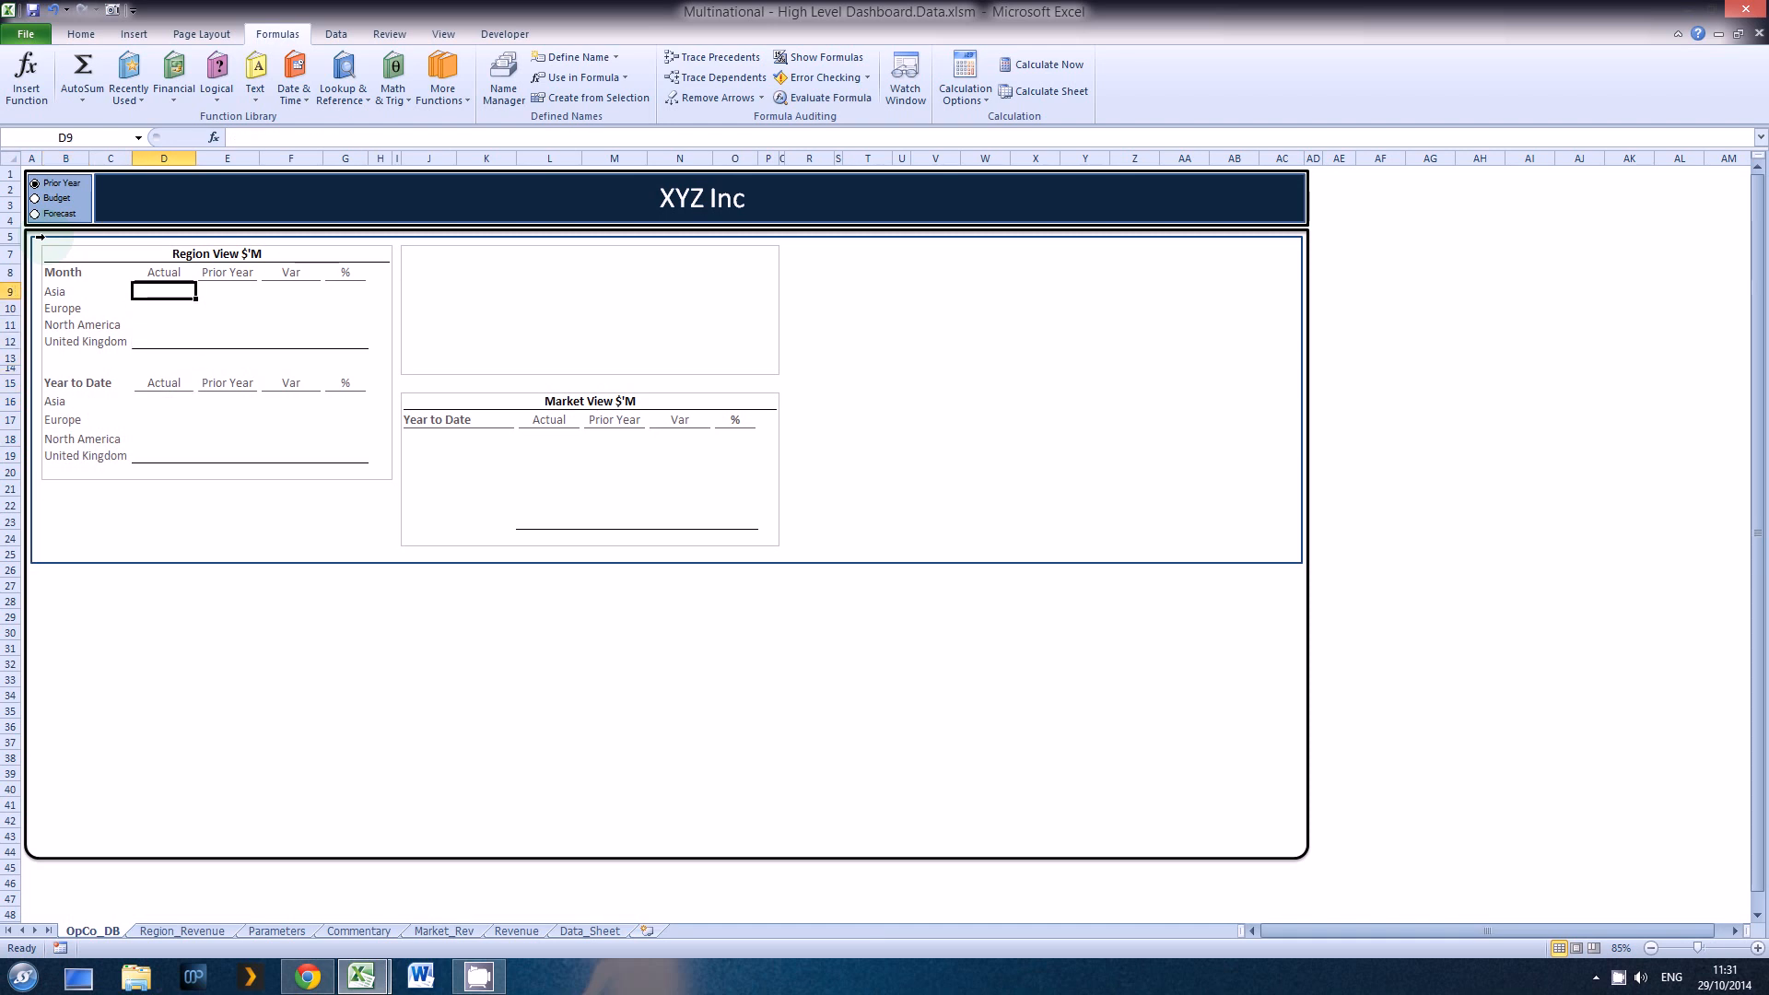
text(=)
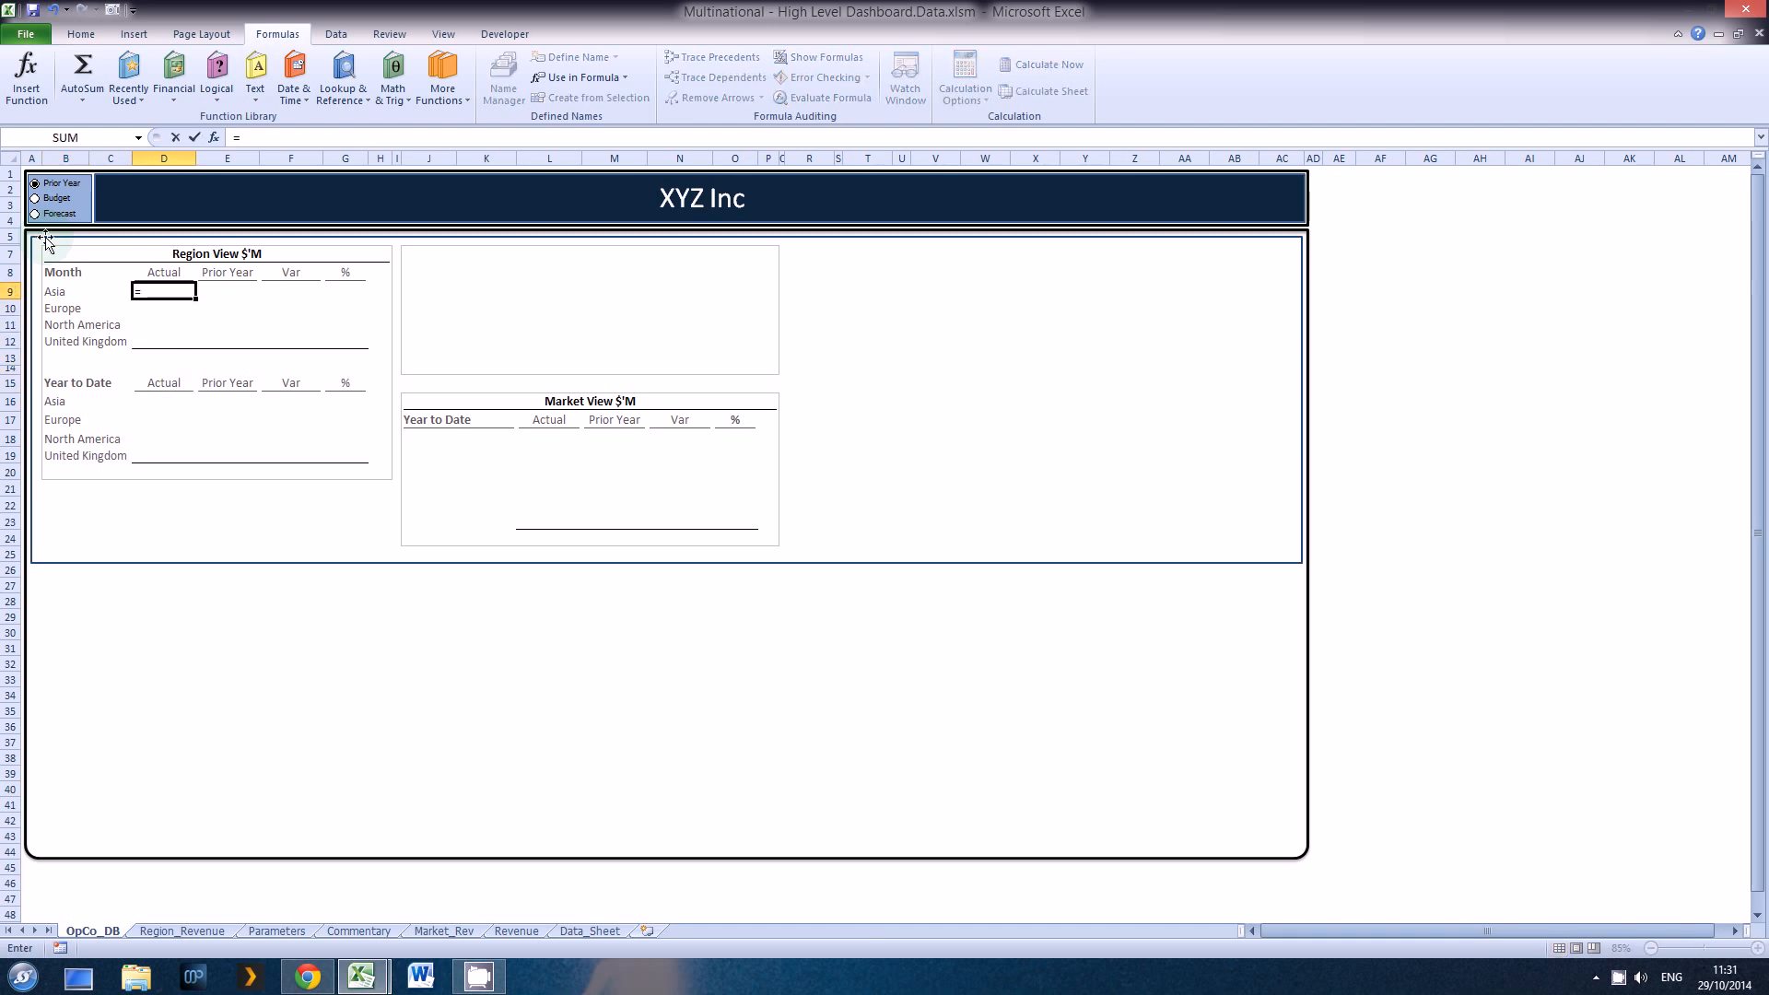
click(191, 931)
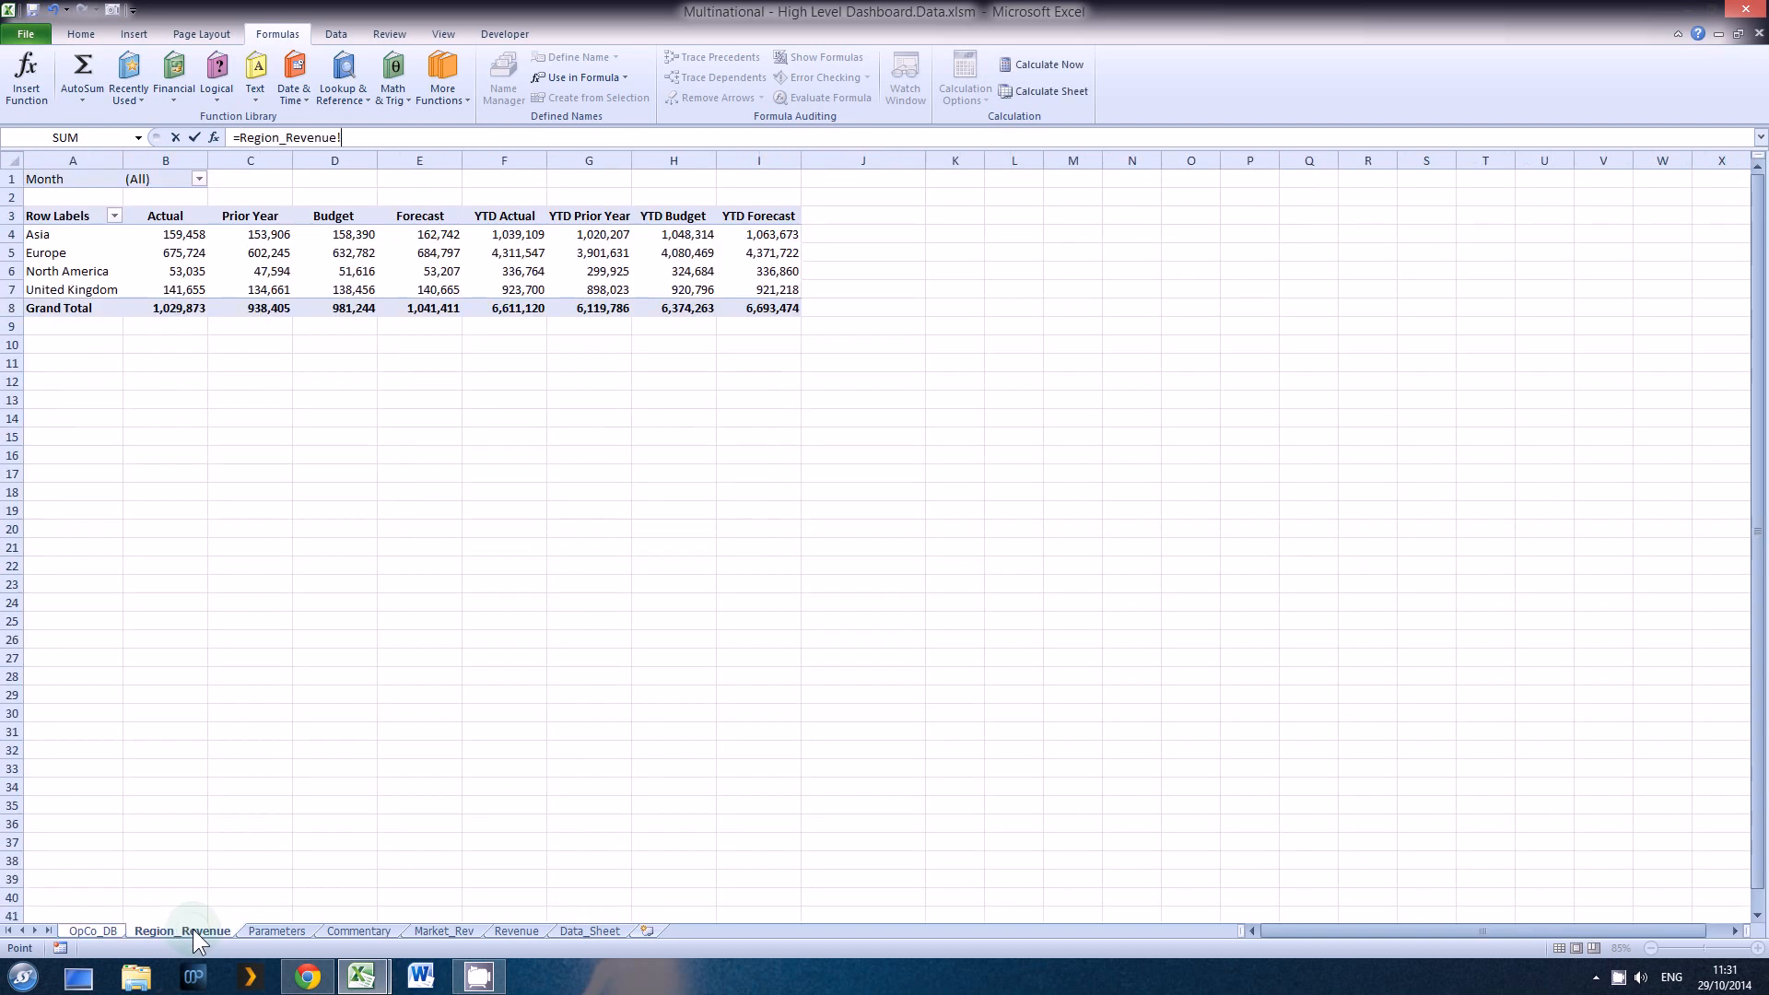
click(187, 232)
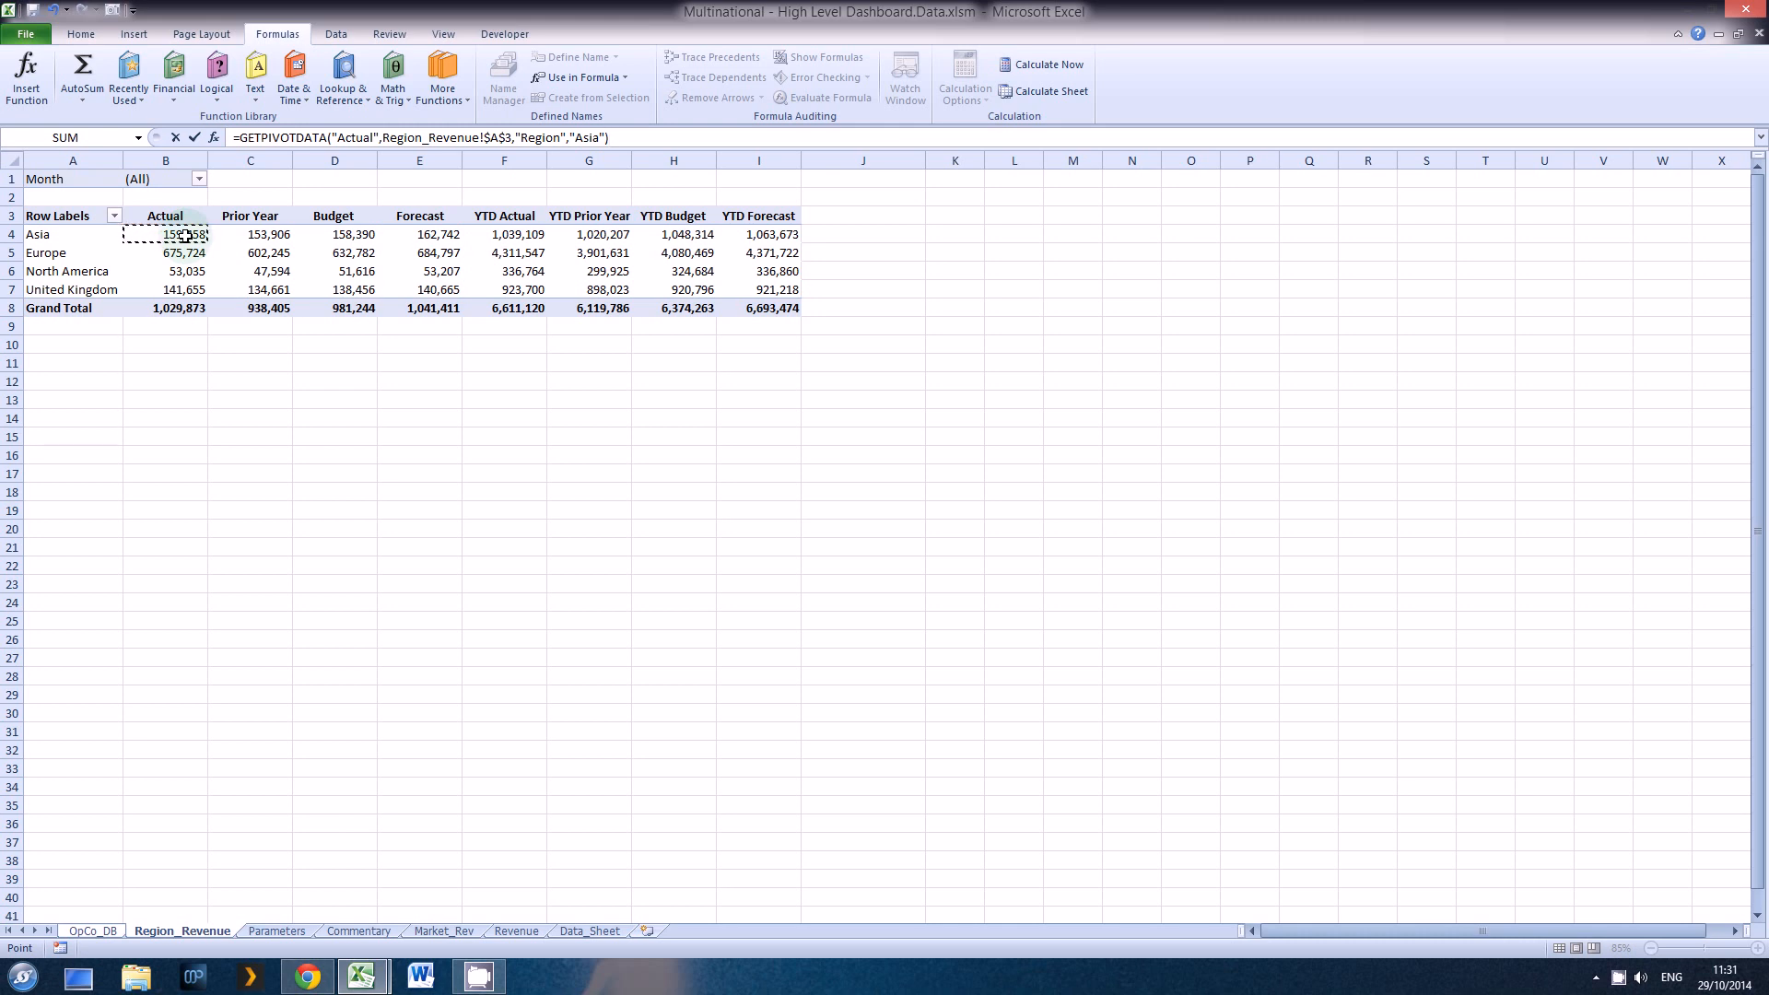
key(Down)
key(Down)
key(Down)
key(Down)
key(Down)
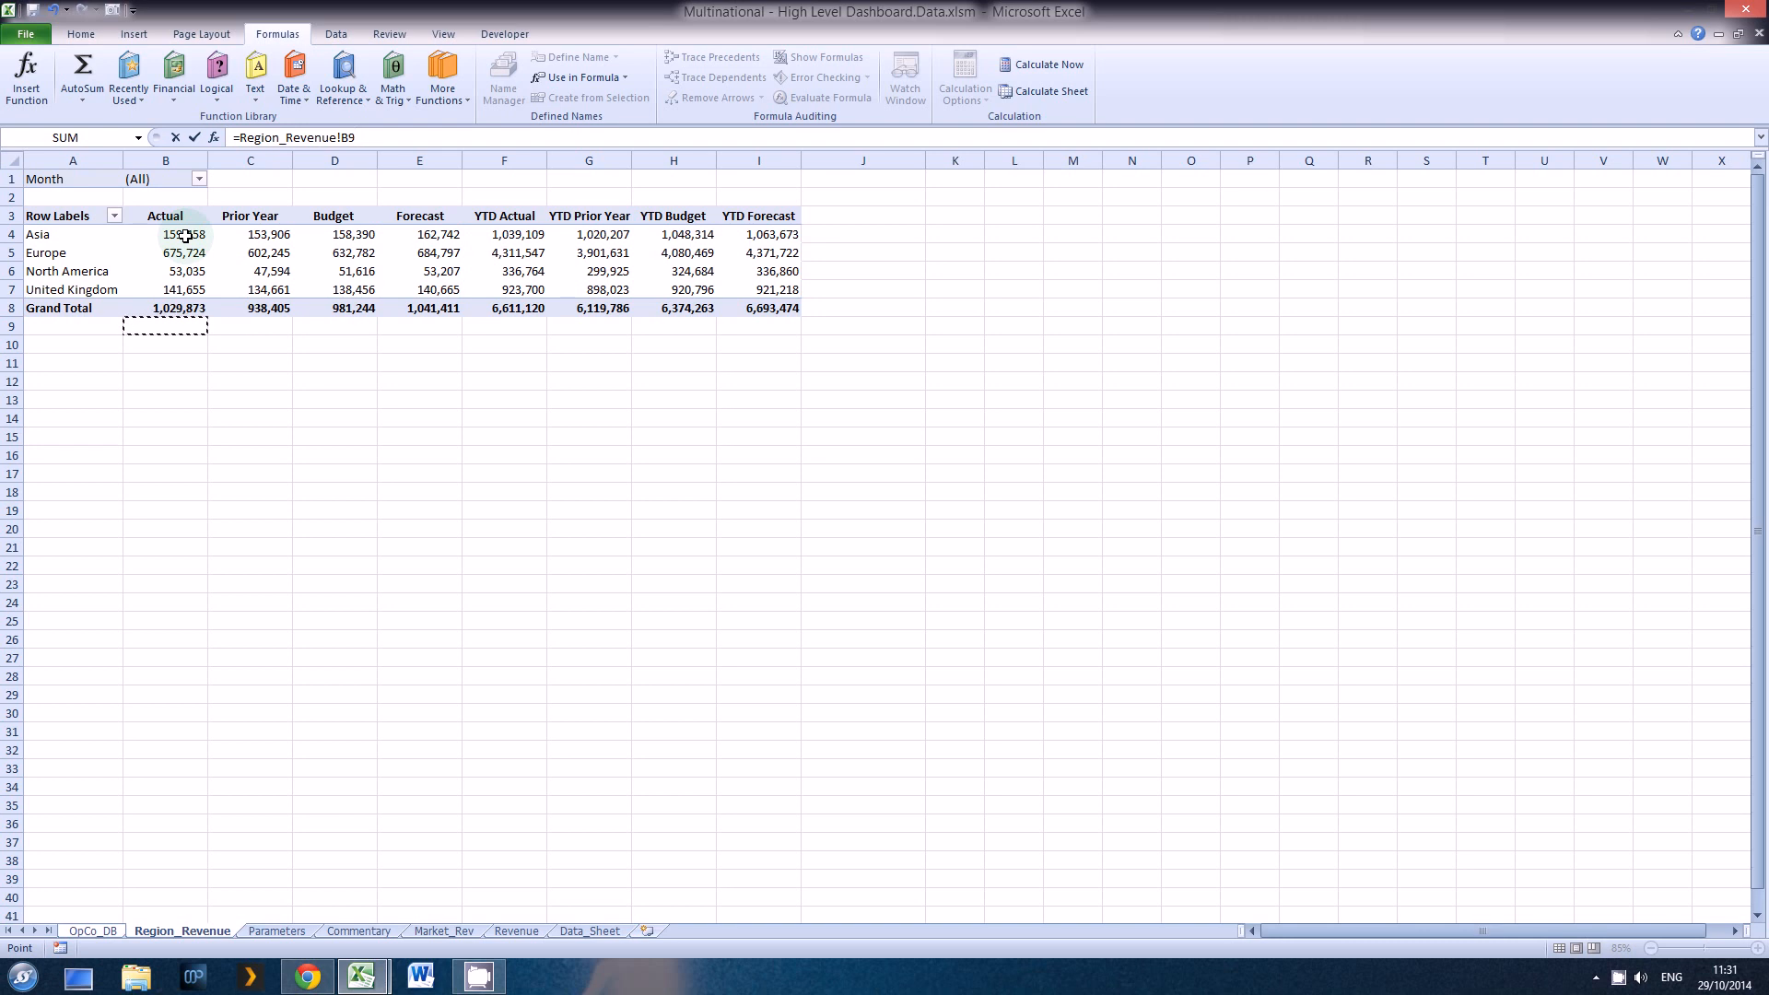
key(BackSpace)
text(4)
key(Return)
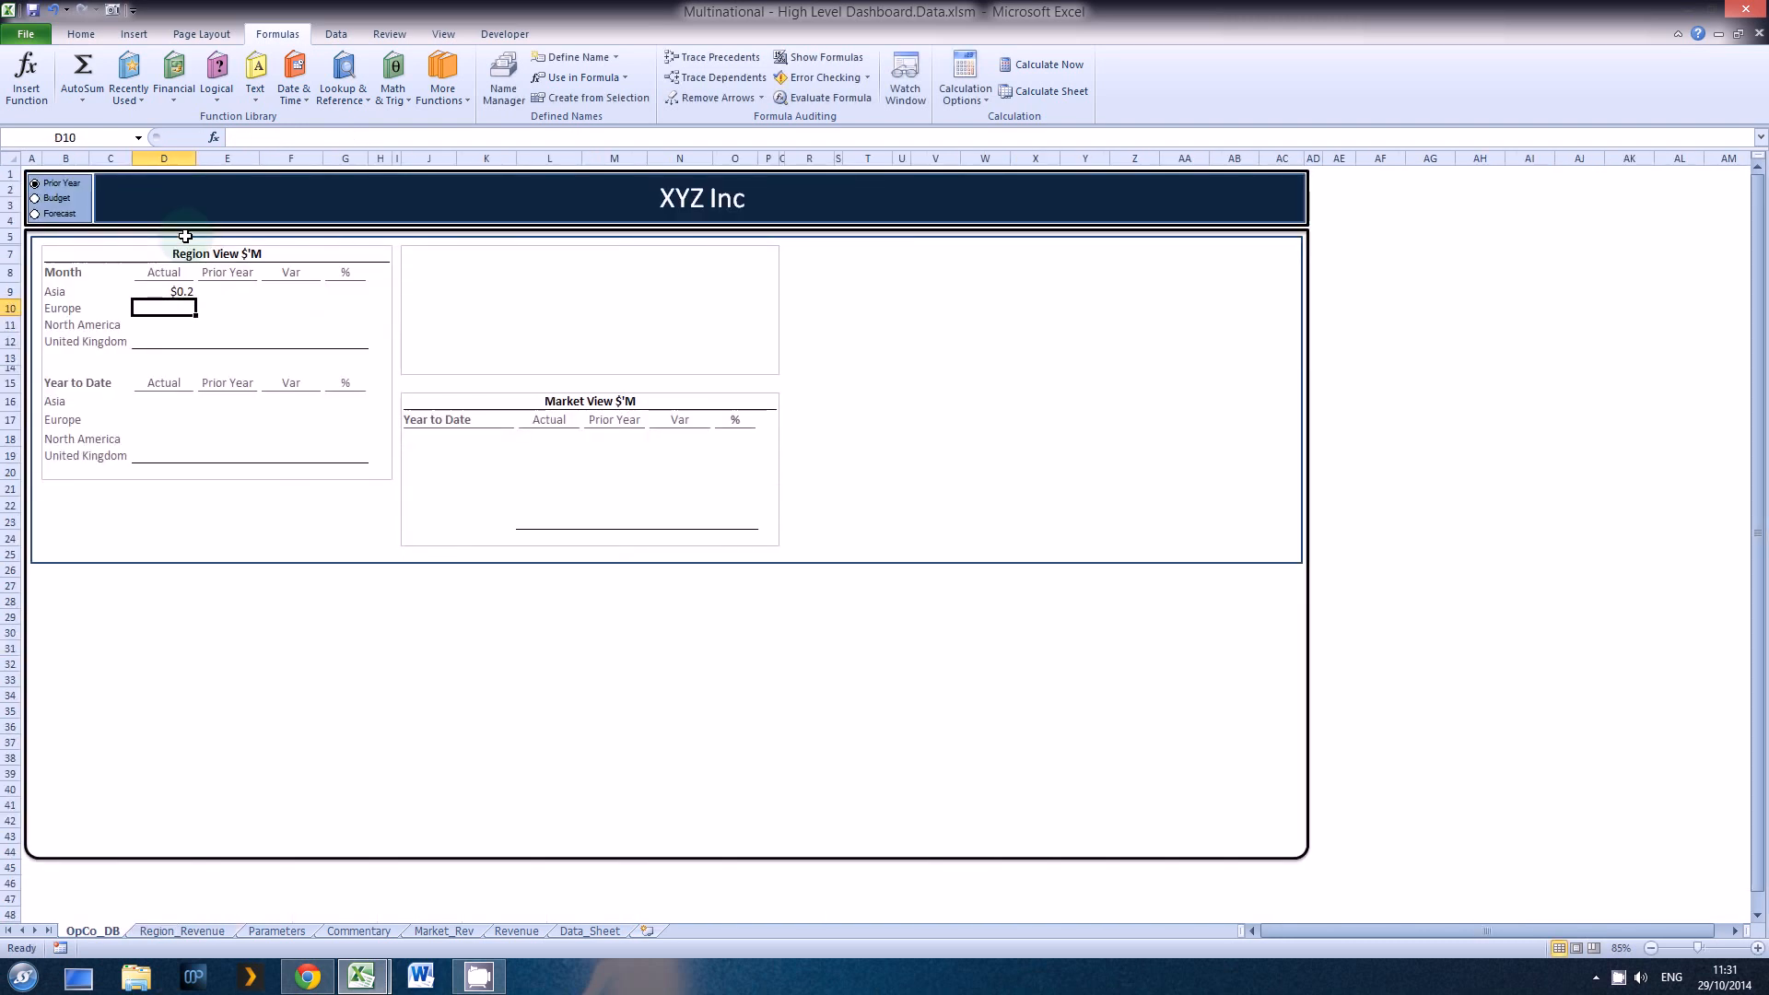
Step: Multiply the D9 reference by 1000 so its formula reads =Region_Revenue!B4*1000
key(Up)
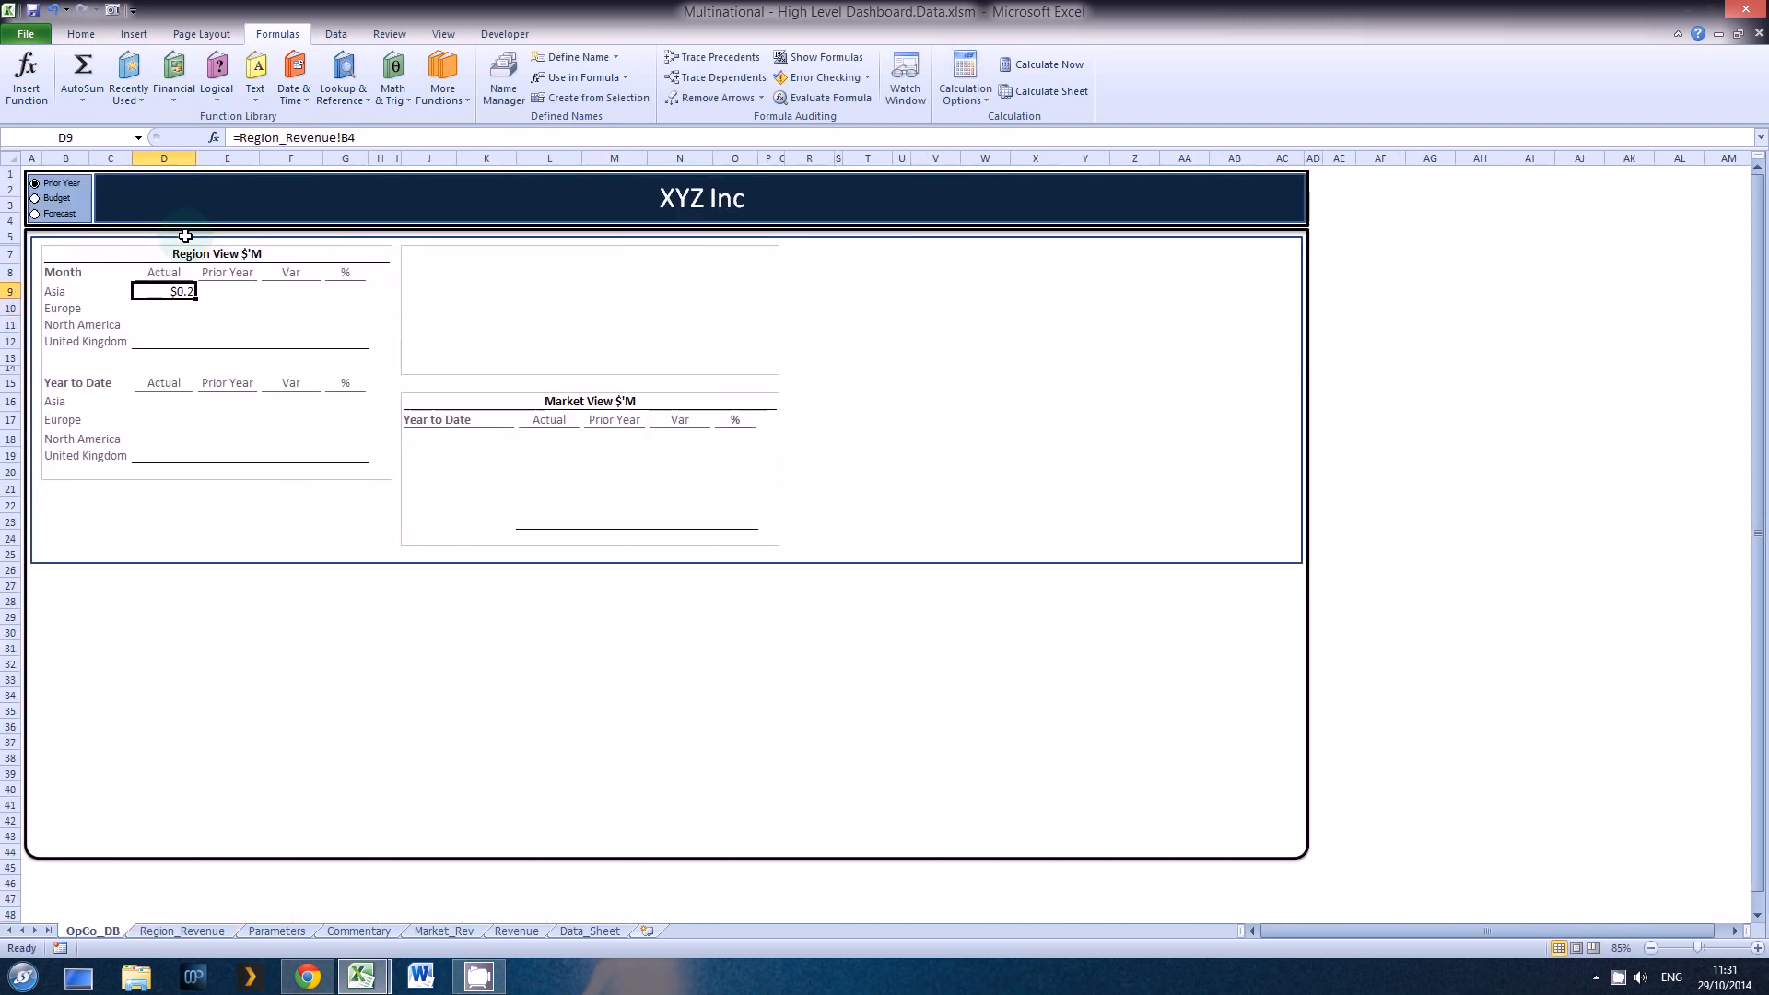
double_click(178, 291)
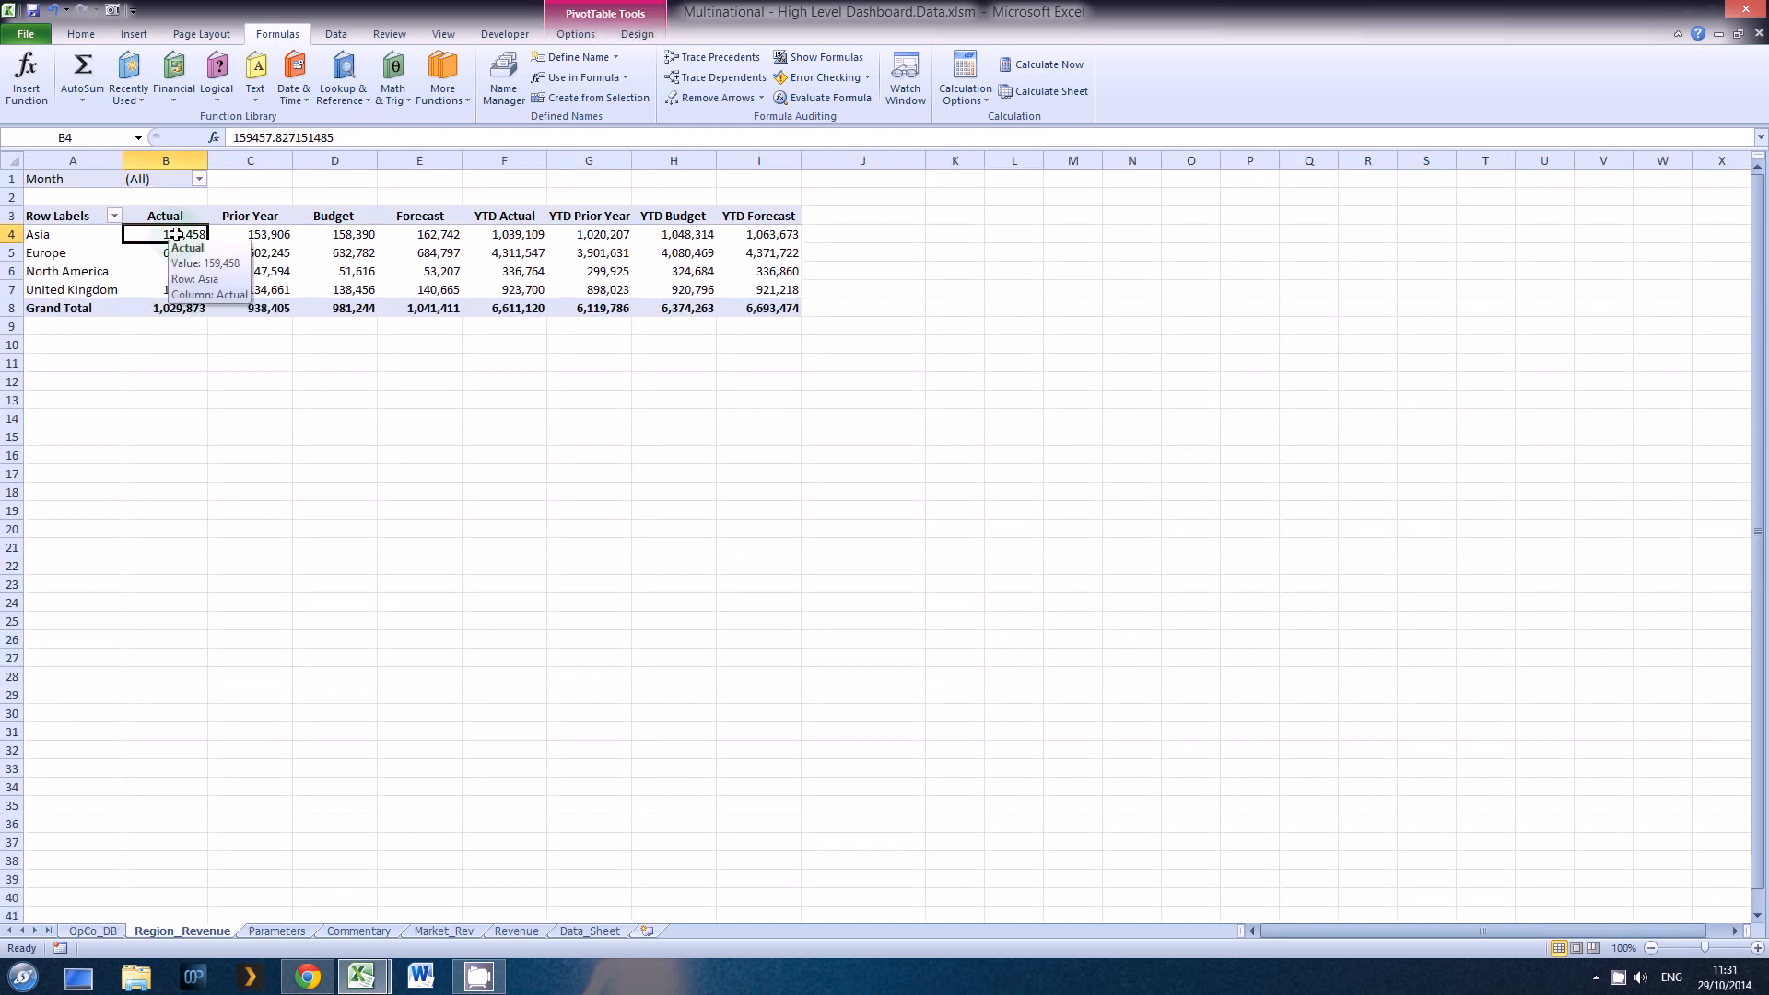
click(112, 931)
key(F2)
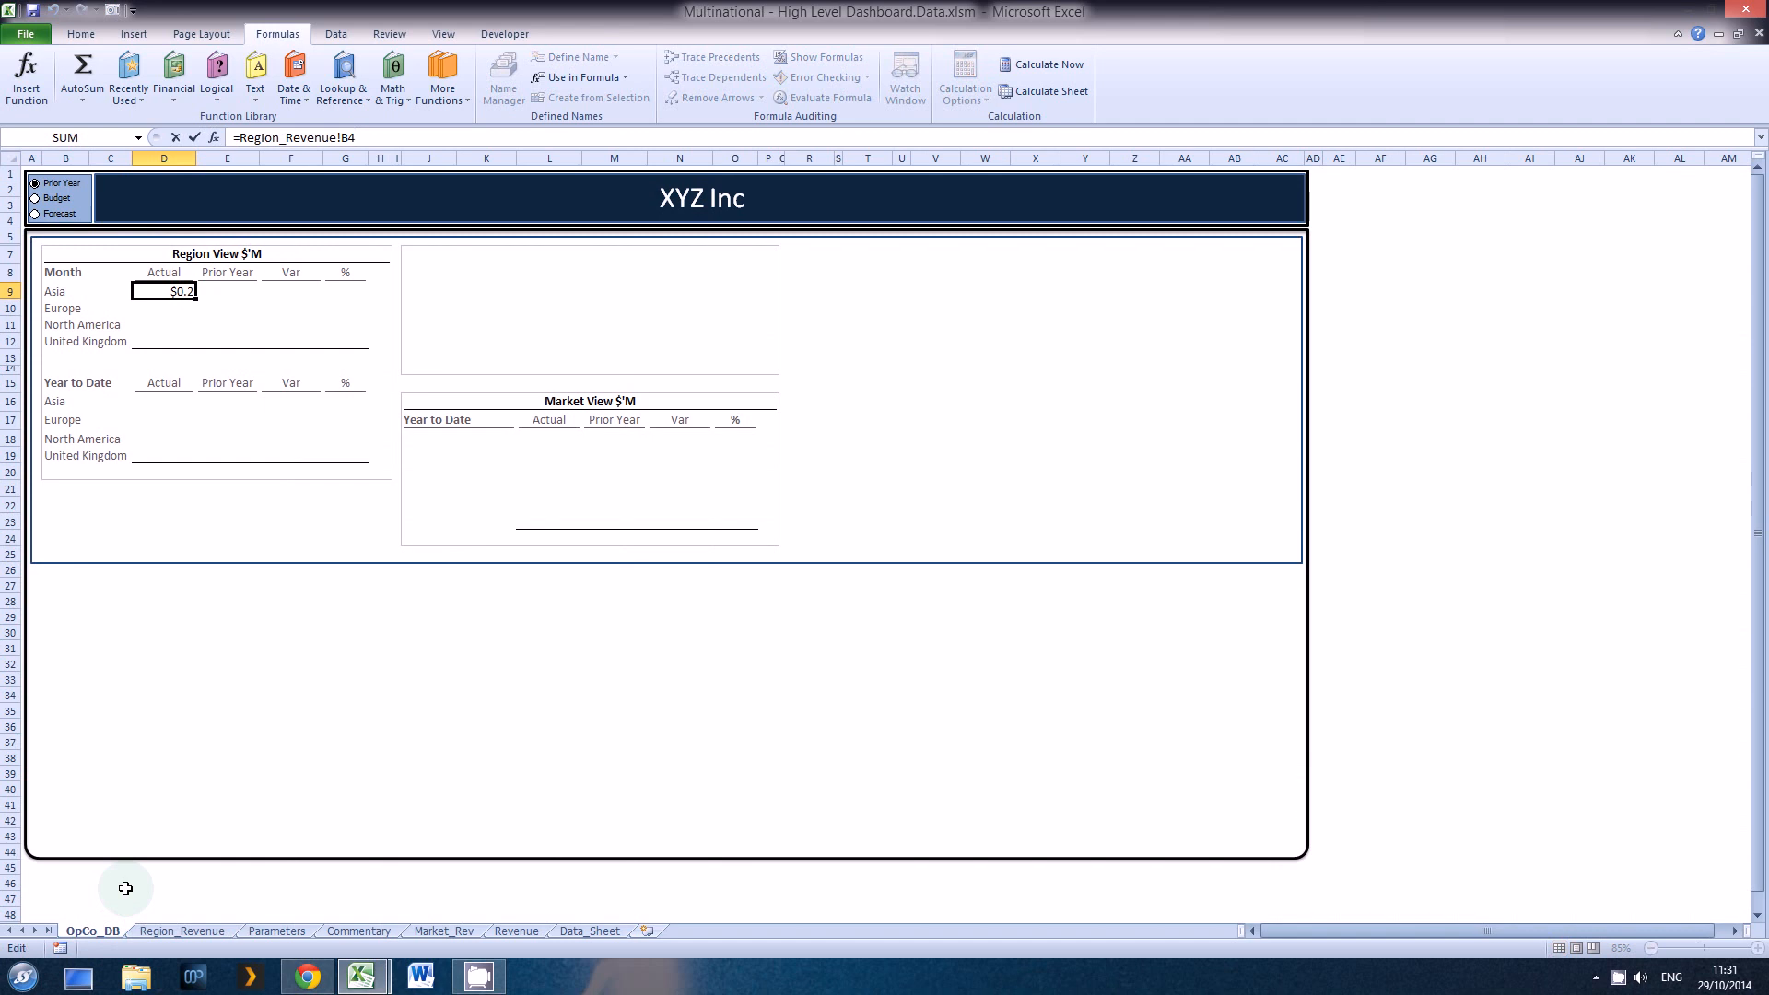
text(*1000)
key(ctrl+Return)
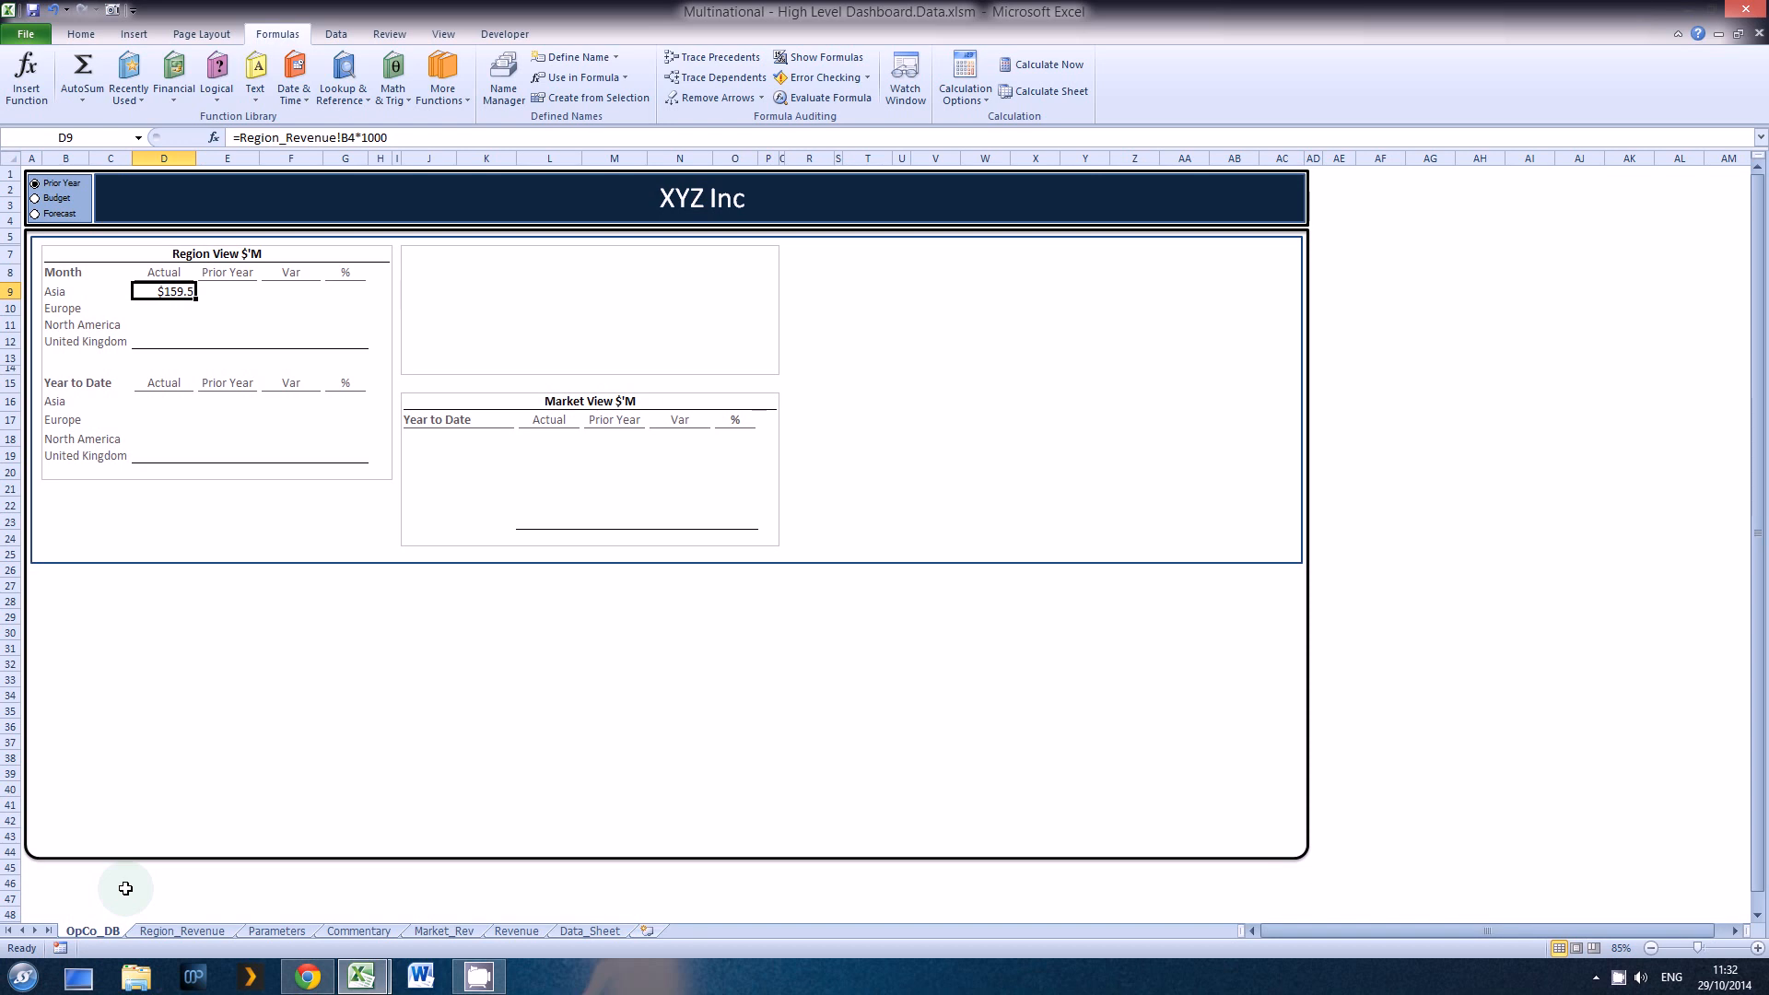
Step: Test how the trailing commas scale D9's custom number format by removing and restoring them, ending on $#,##0.0,,
key(ctrl+1)
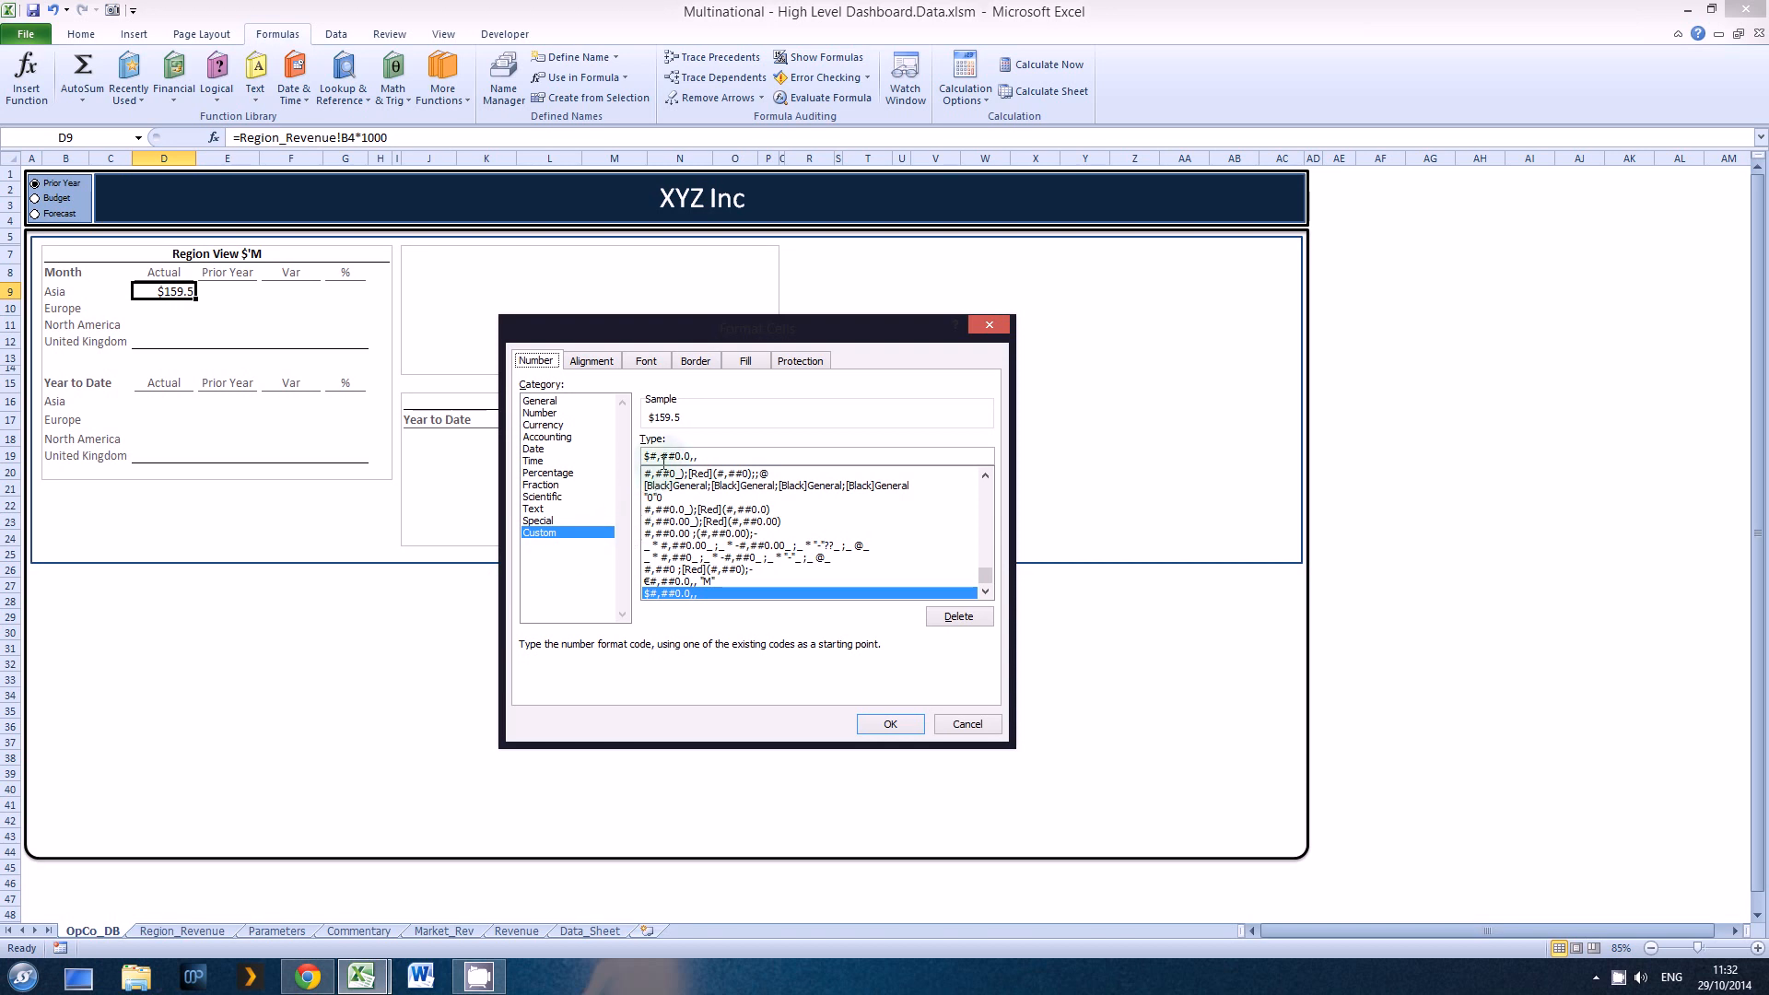
click(695, 456)
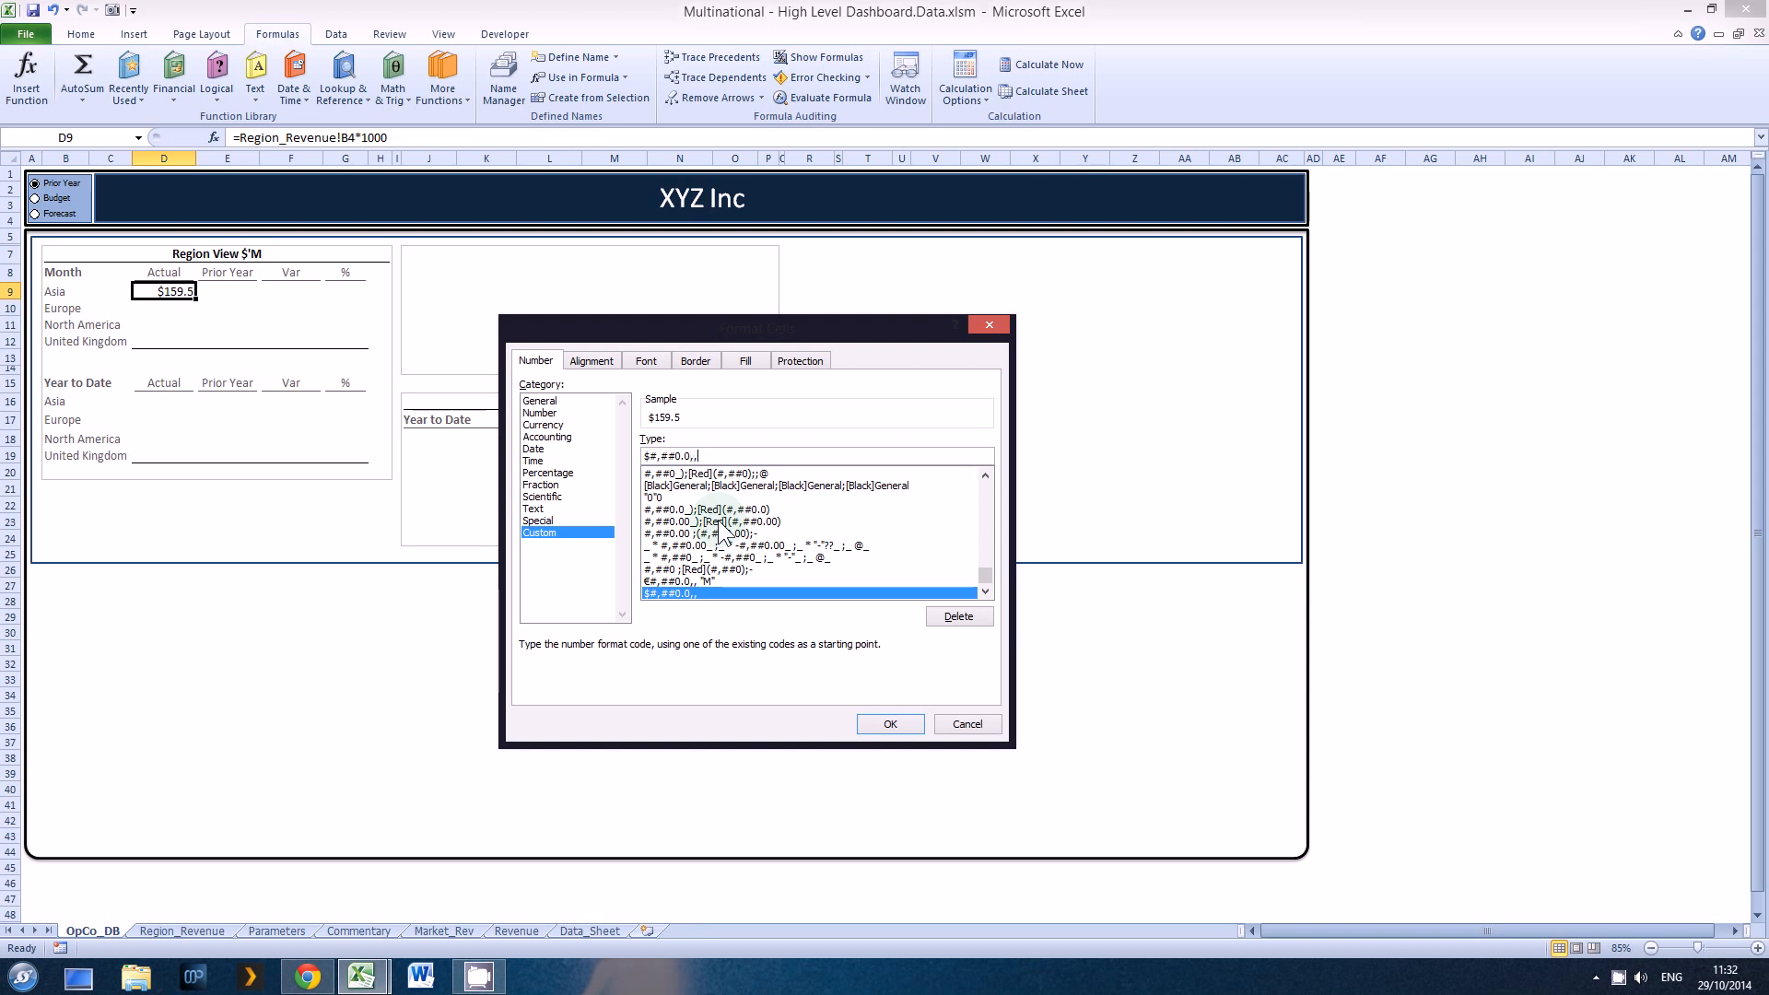
key(BackSpace)
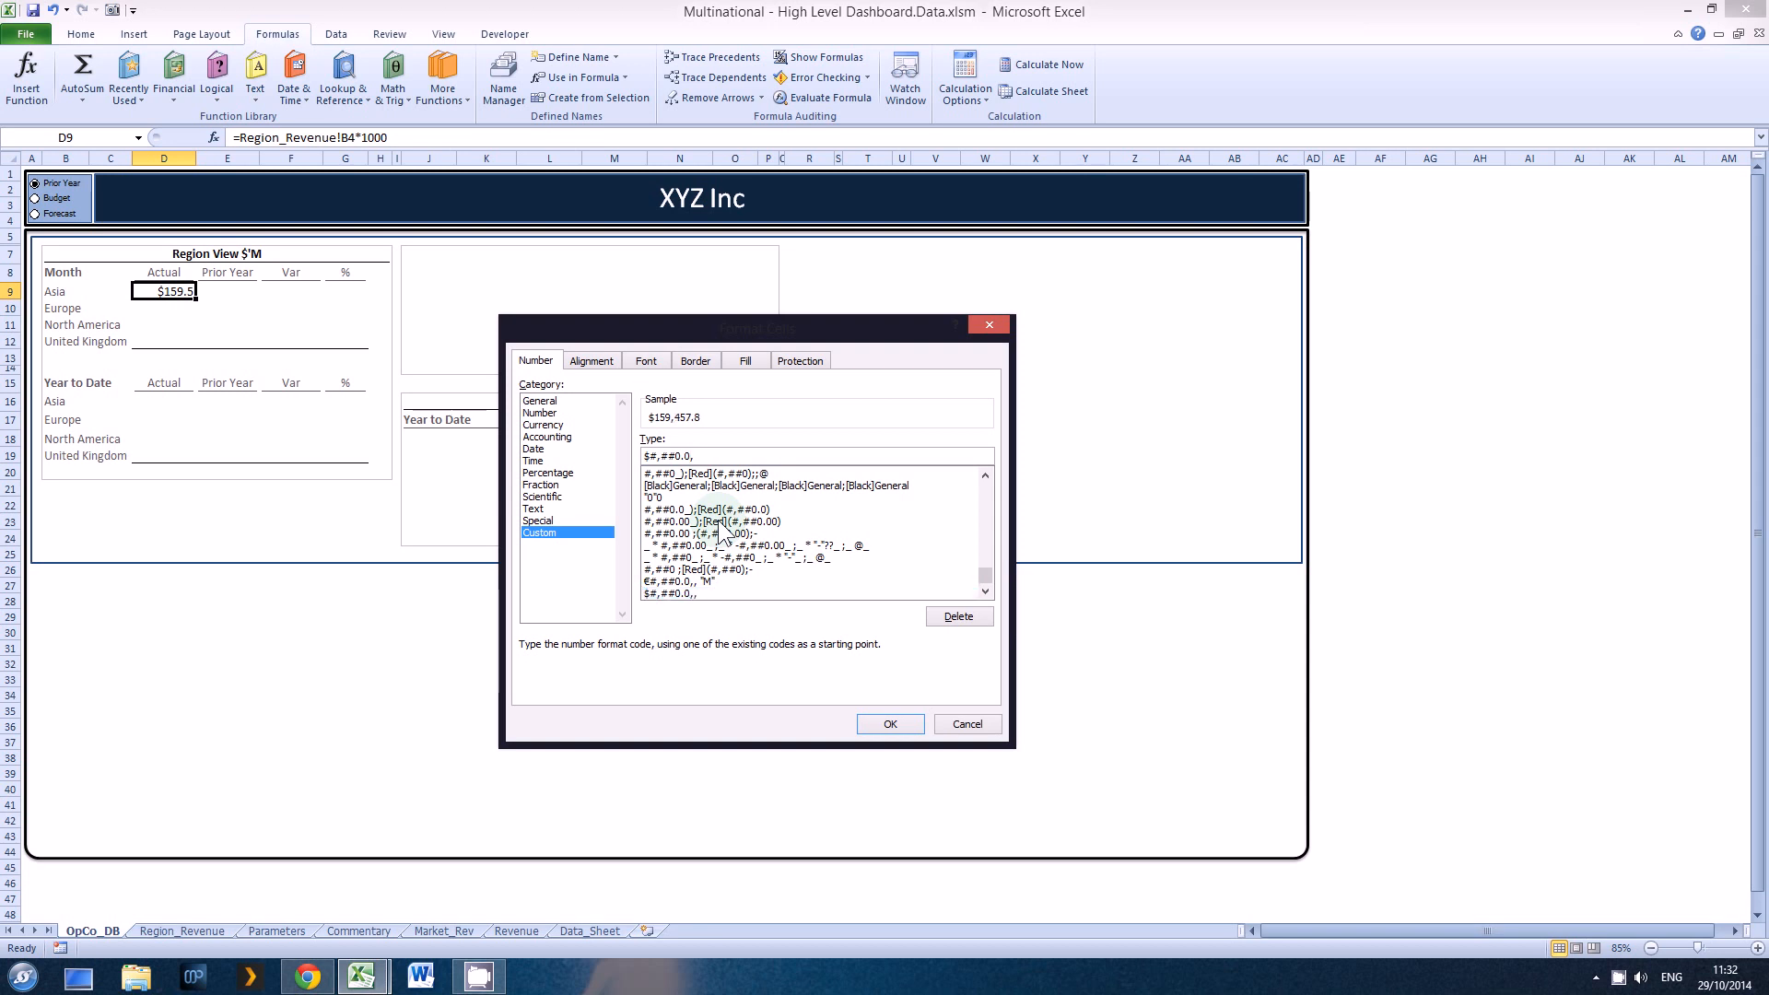
key(BackSpace)
text(,,)
click(887, 724)
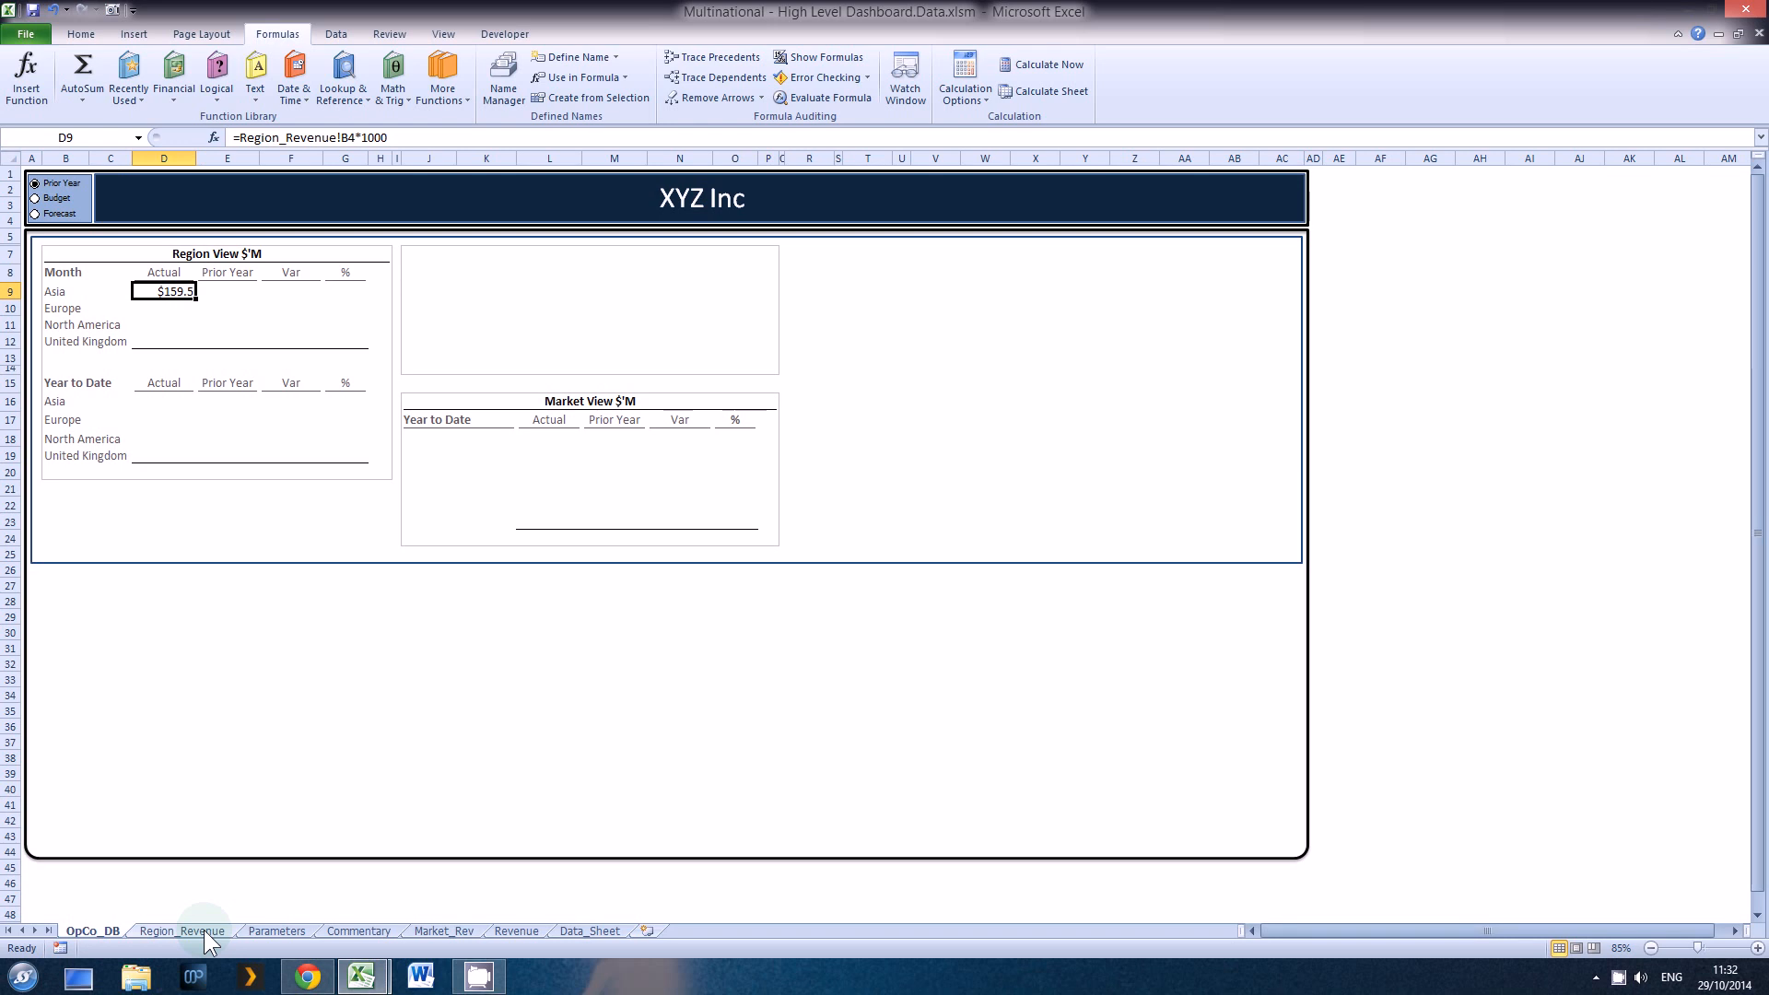
Step: Copy Asia's Month Actual formula from D9 down to the other regions in D10:D12
key(Up)
key(Up)
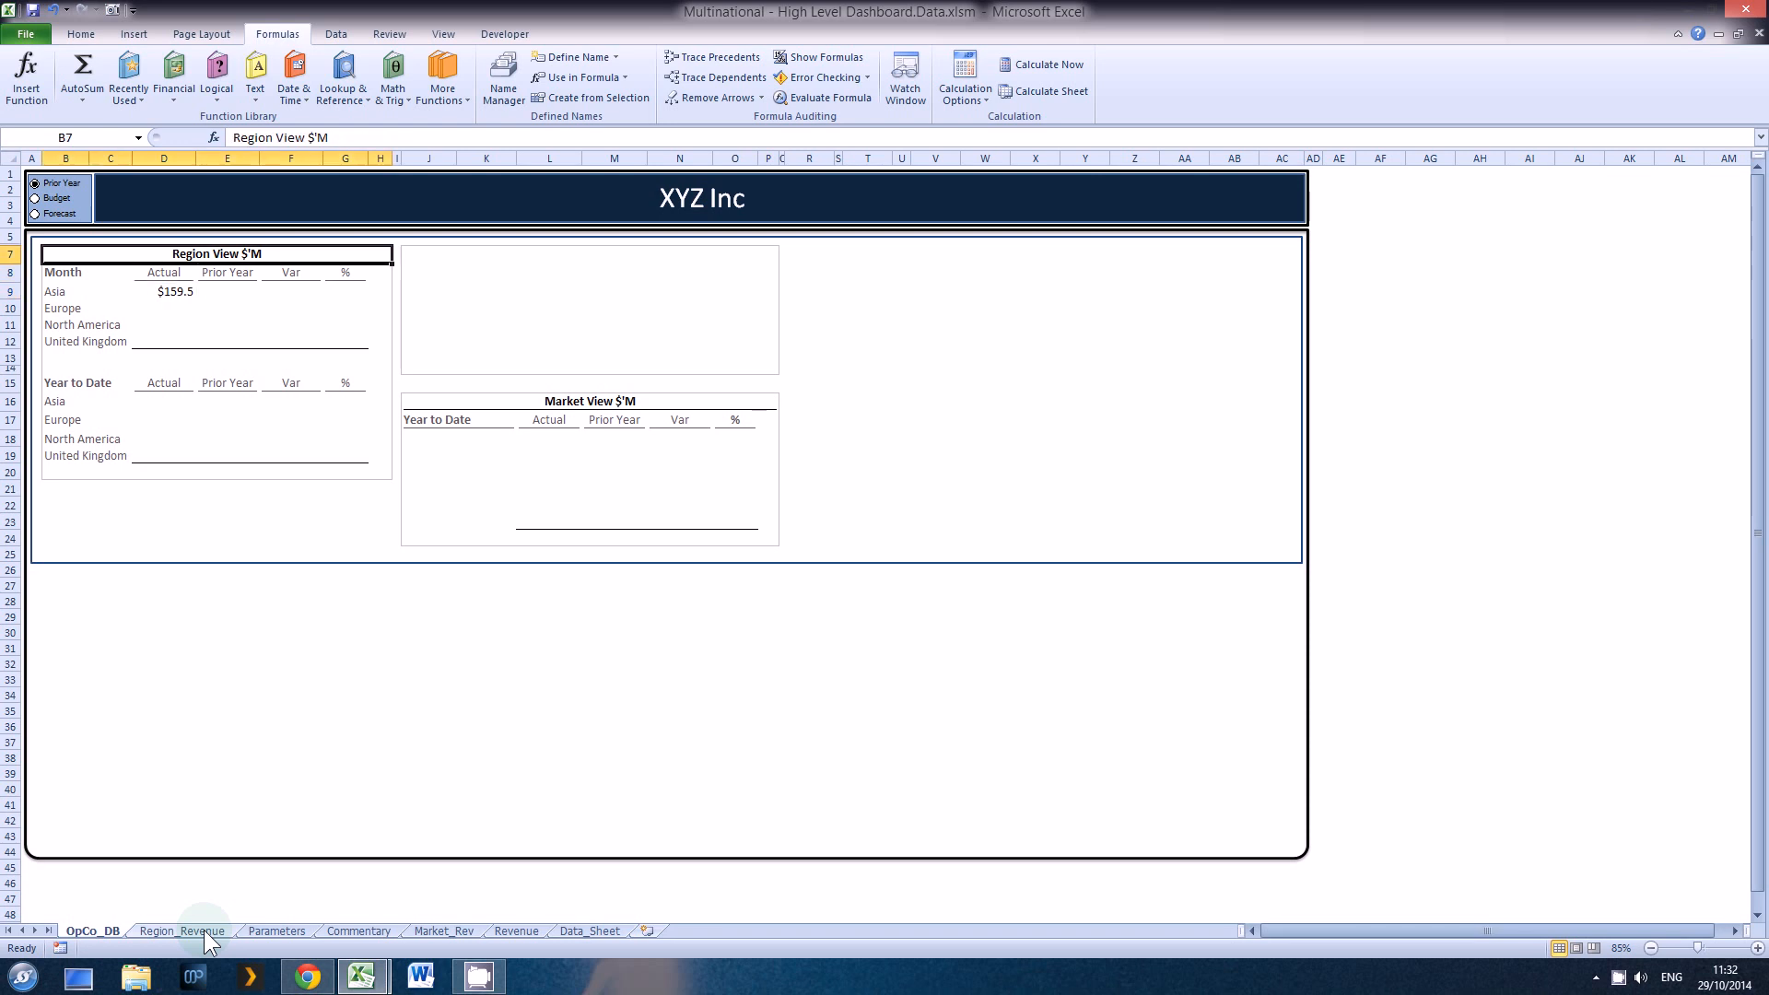
key(Down)
key(Down)
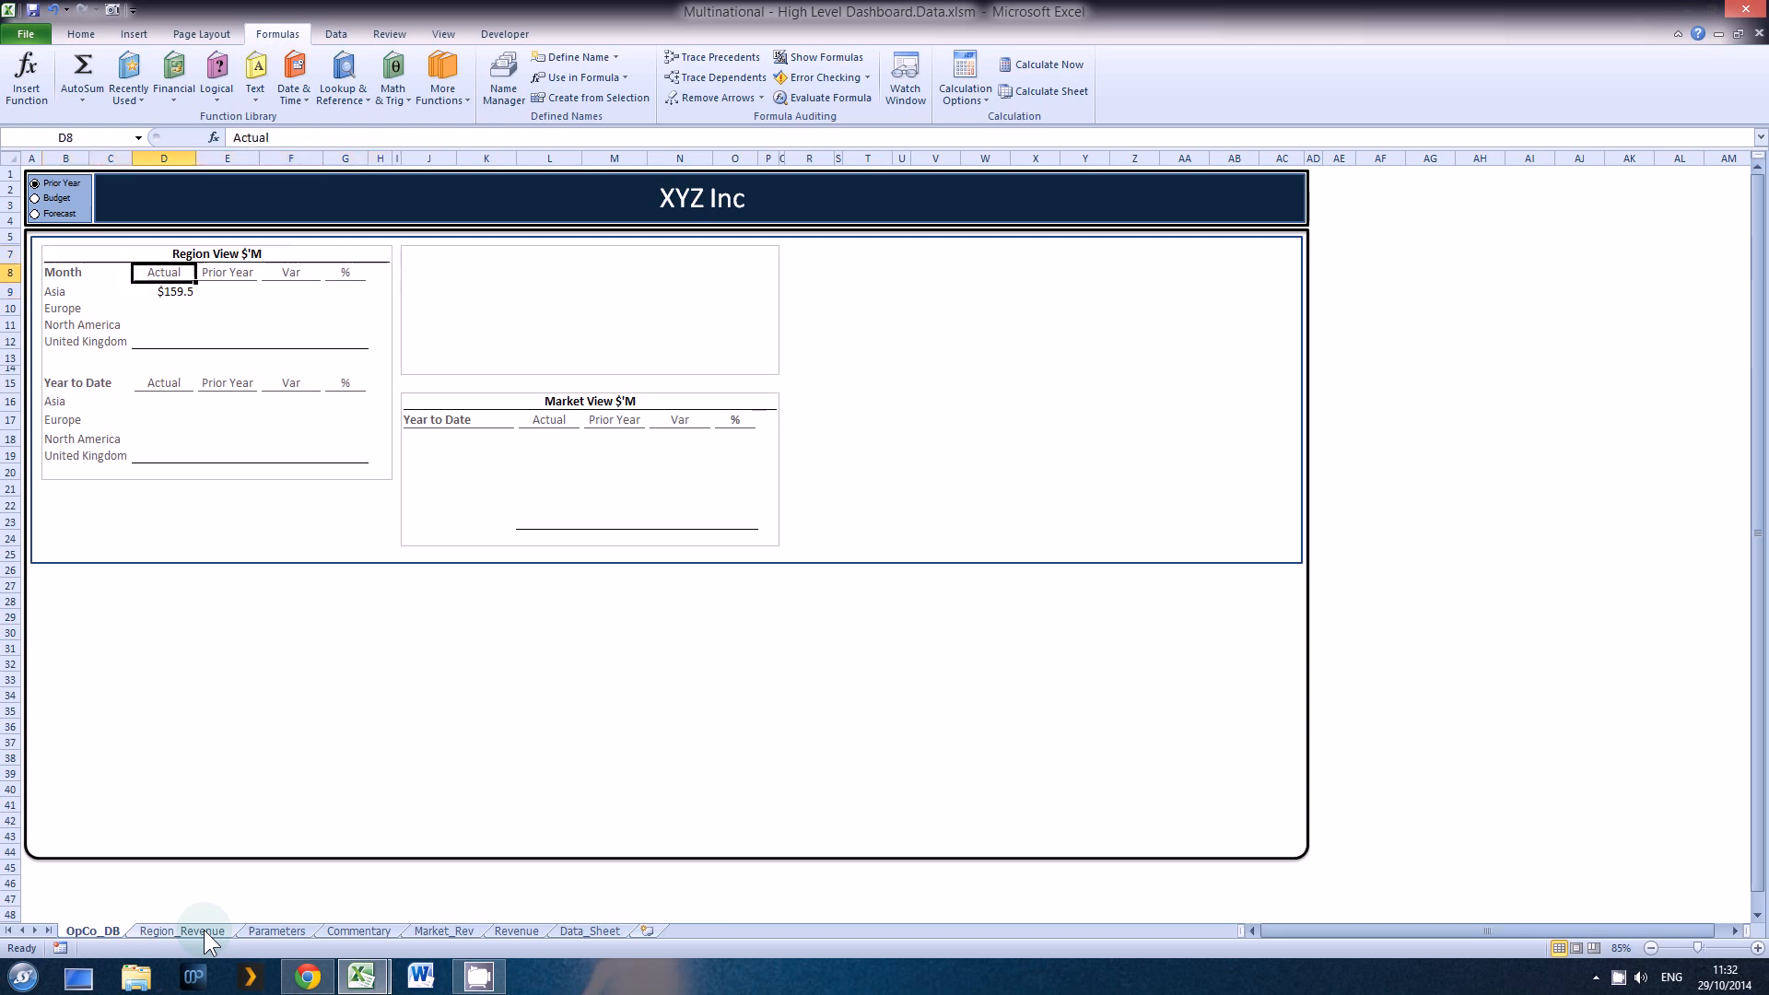
key(ctrl+c)
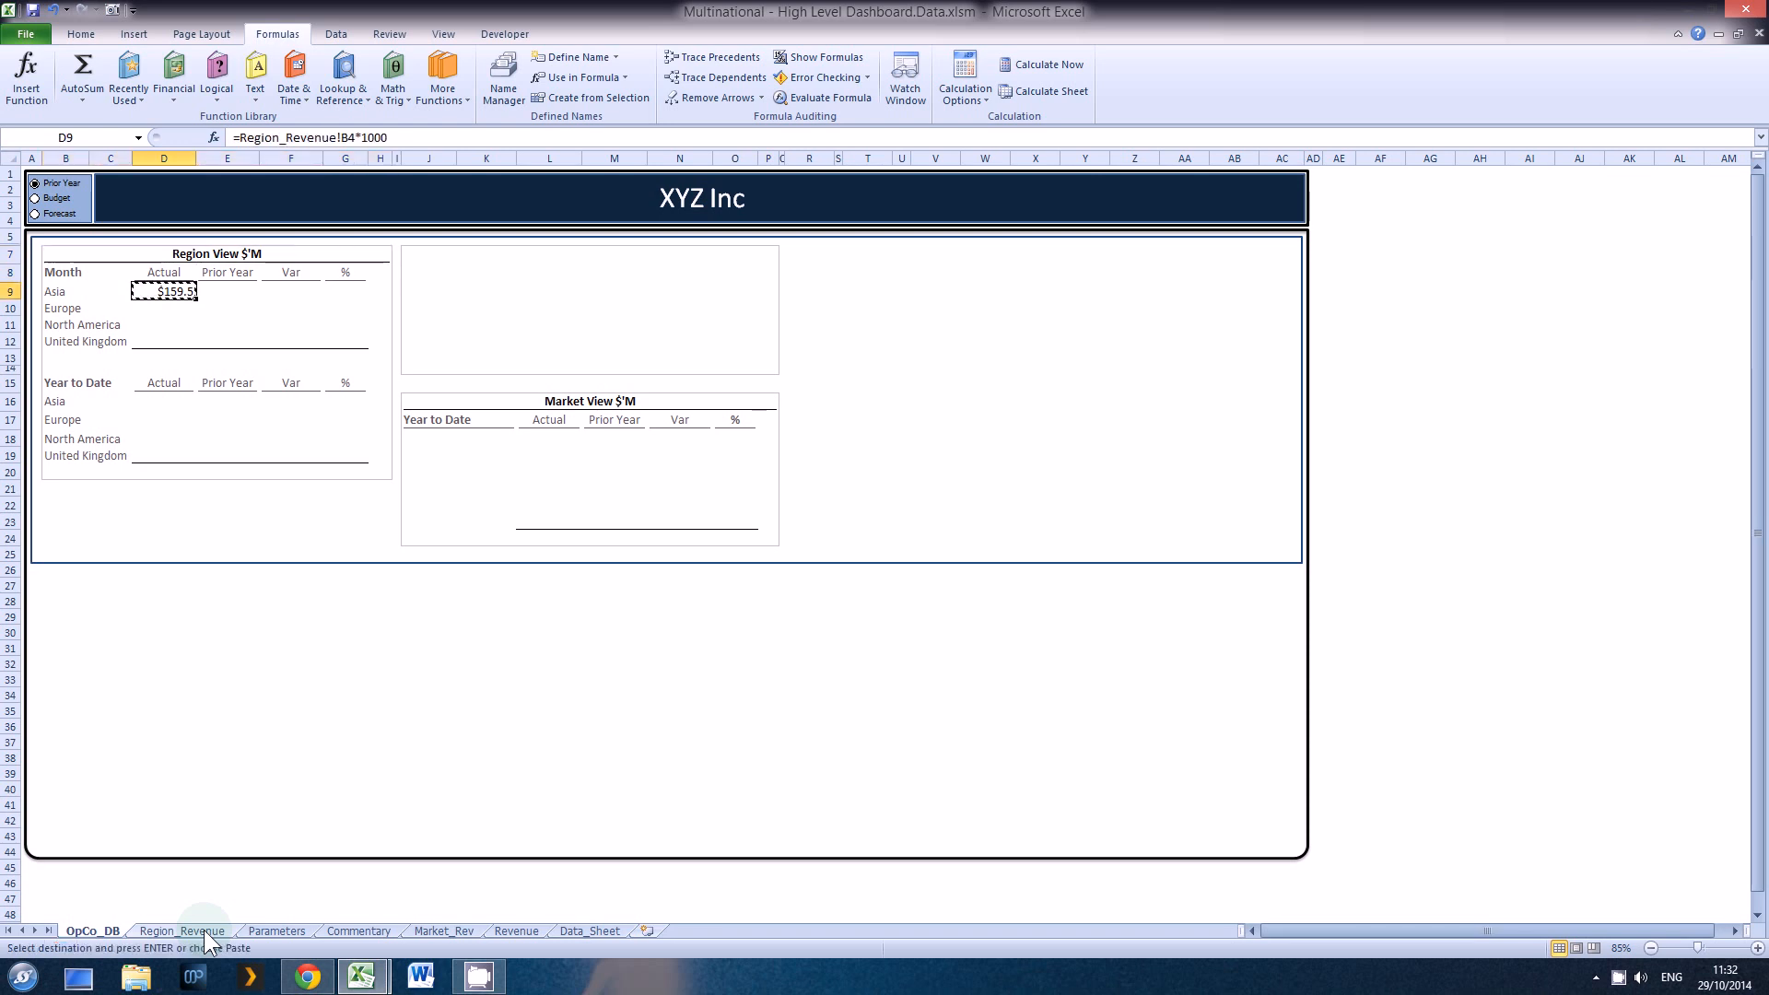
key(Down)
key(shift+Down)
key(shift+Down)
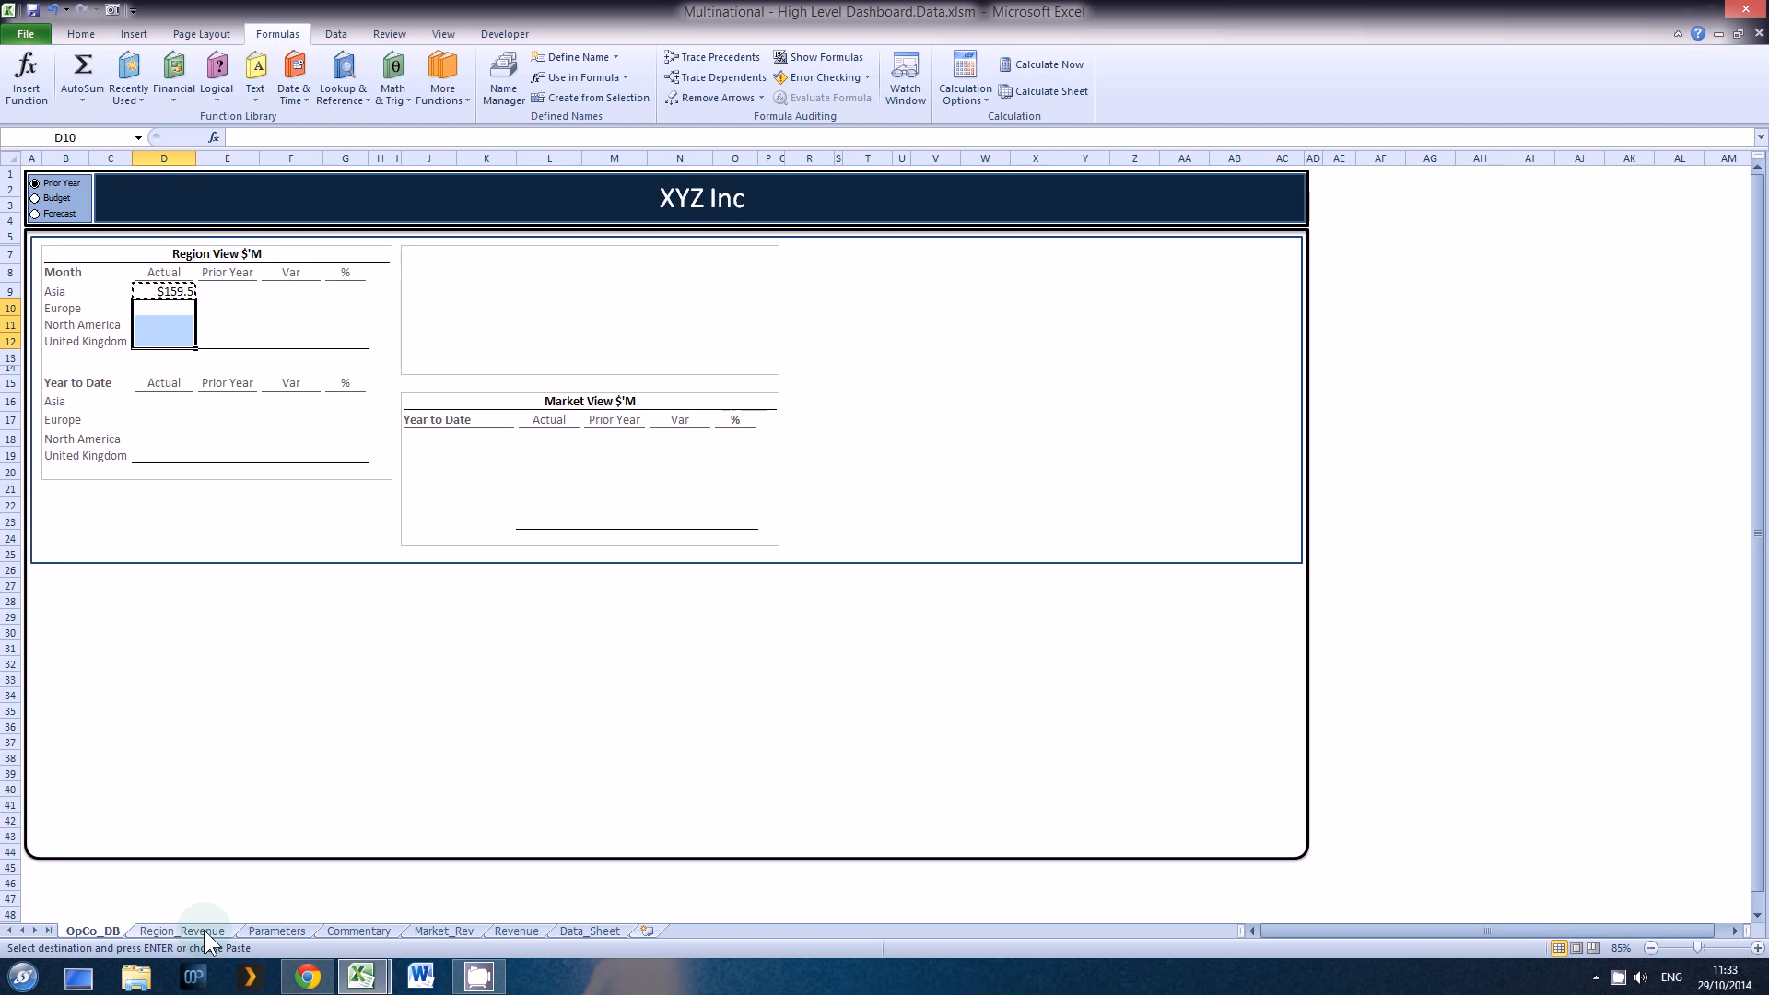
key(Return)
Step: Total the Month Actual column in D13 with =SUM(D9:D12)
key(Down)
key(Down)
key(Down)
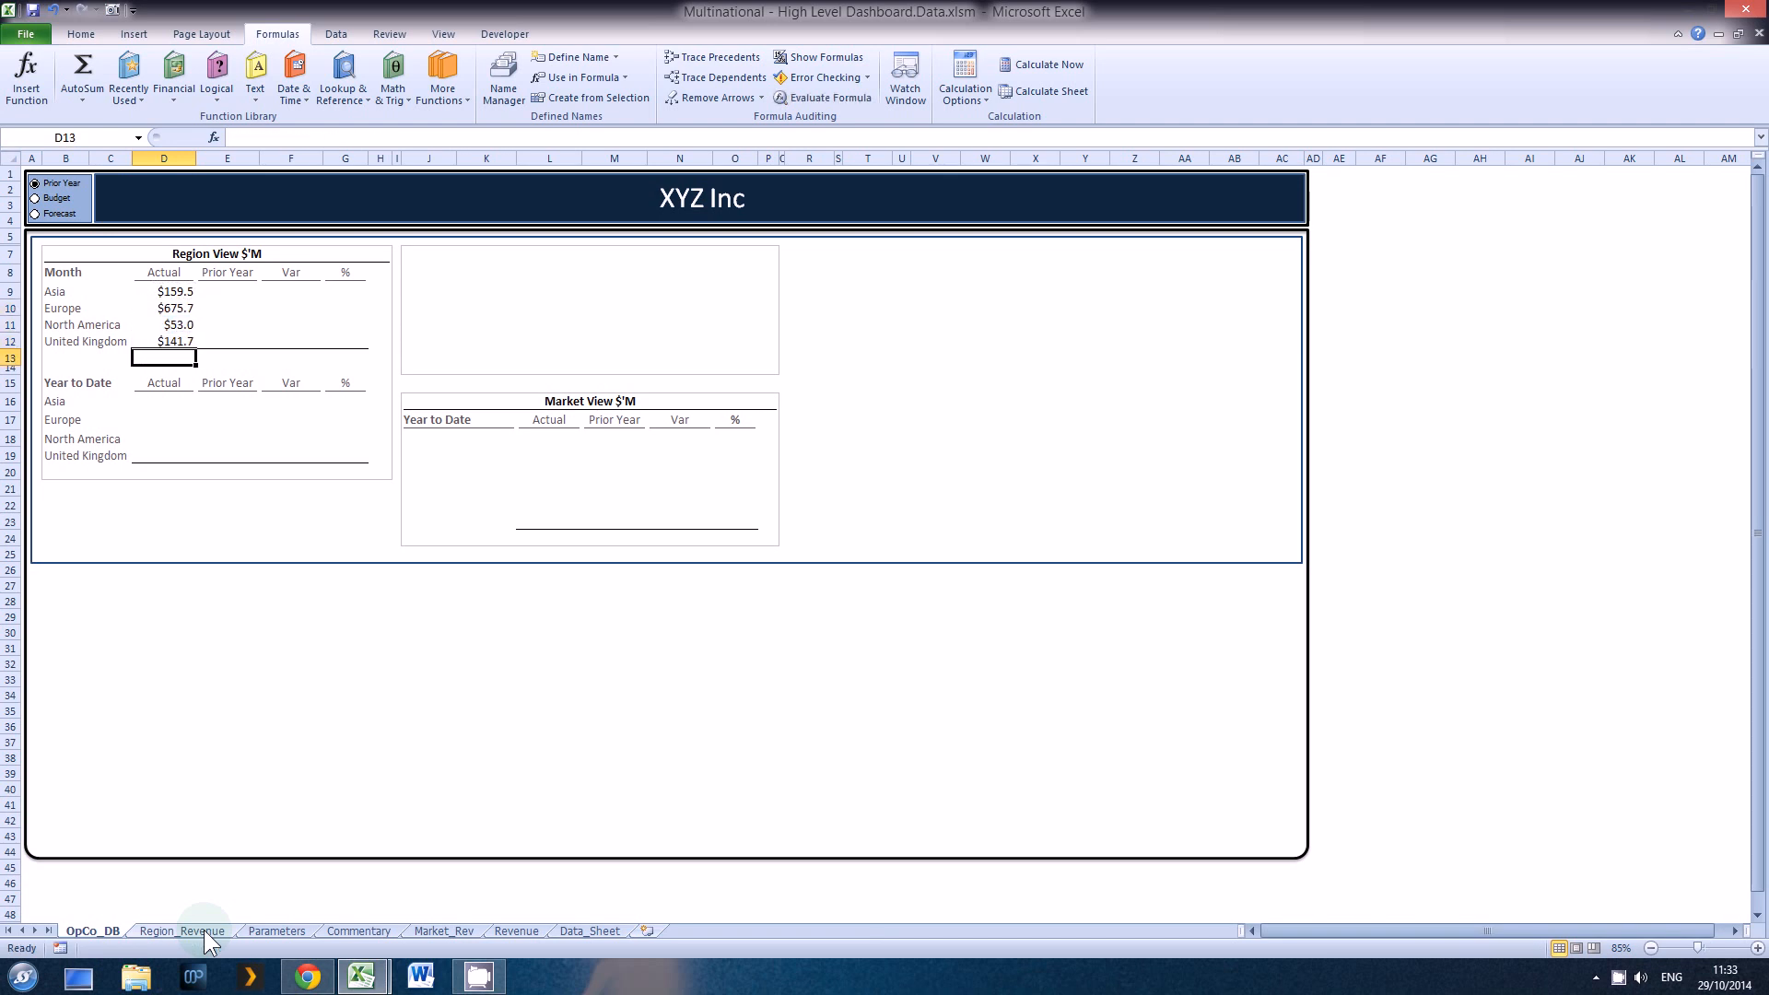
key(alt+equal)
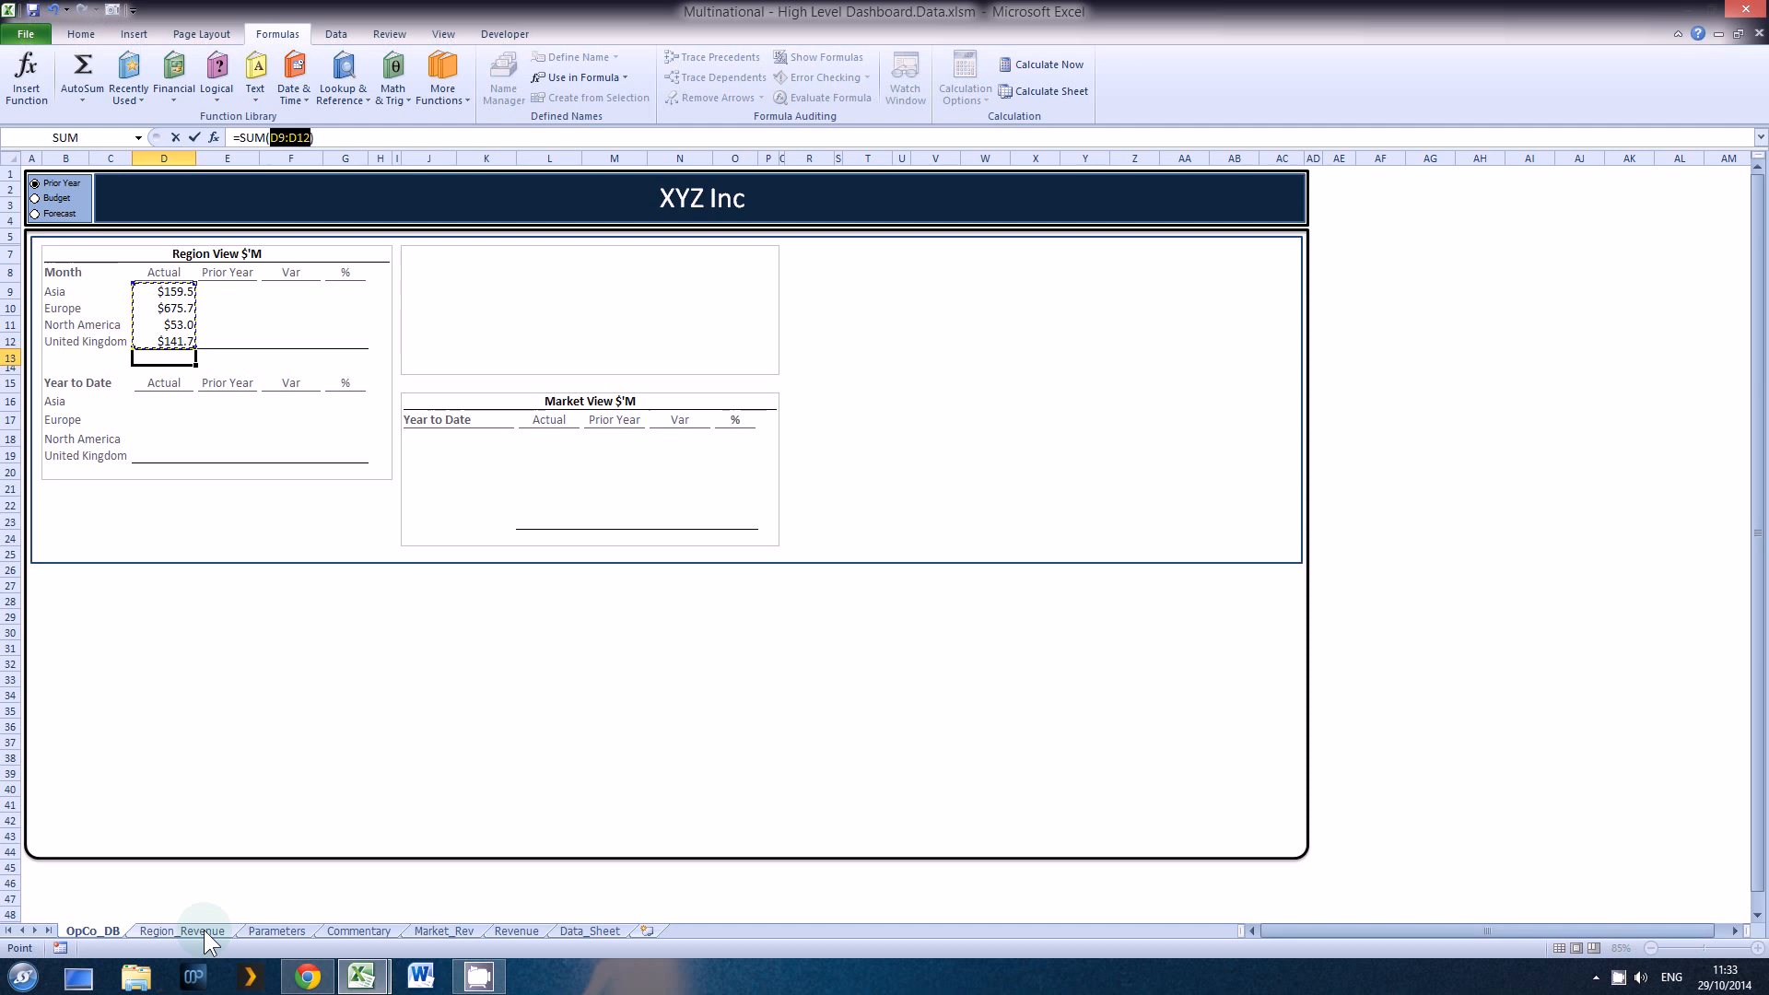
key(Return)
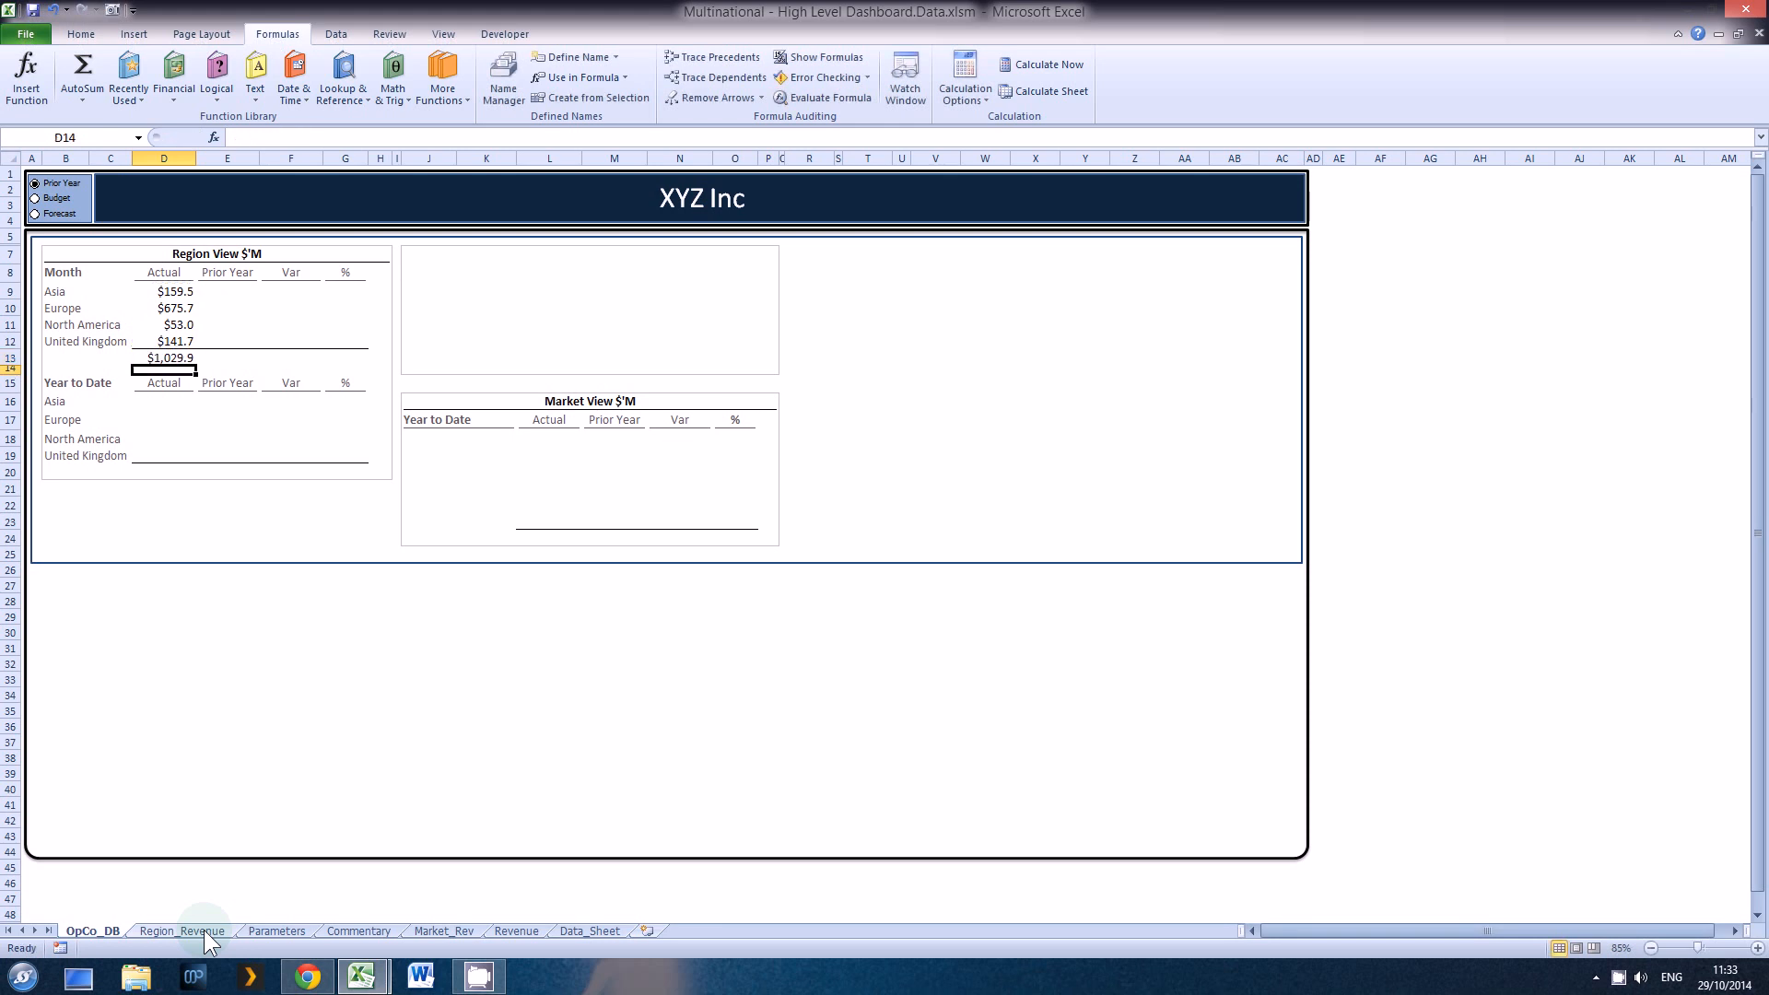
key(Up)
key(Up)
key(Up)
key(Up)
key(Up)
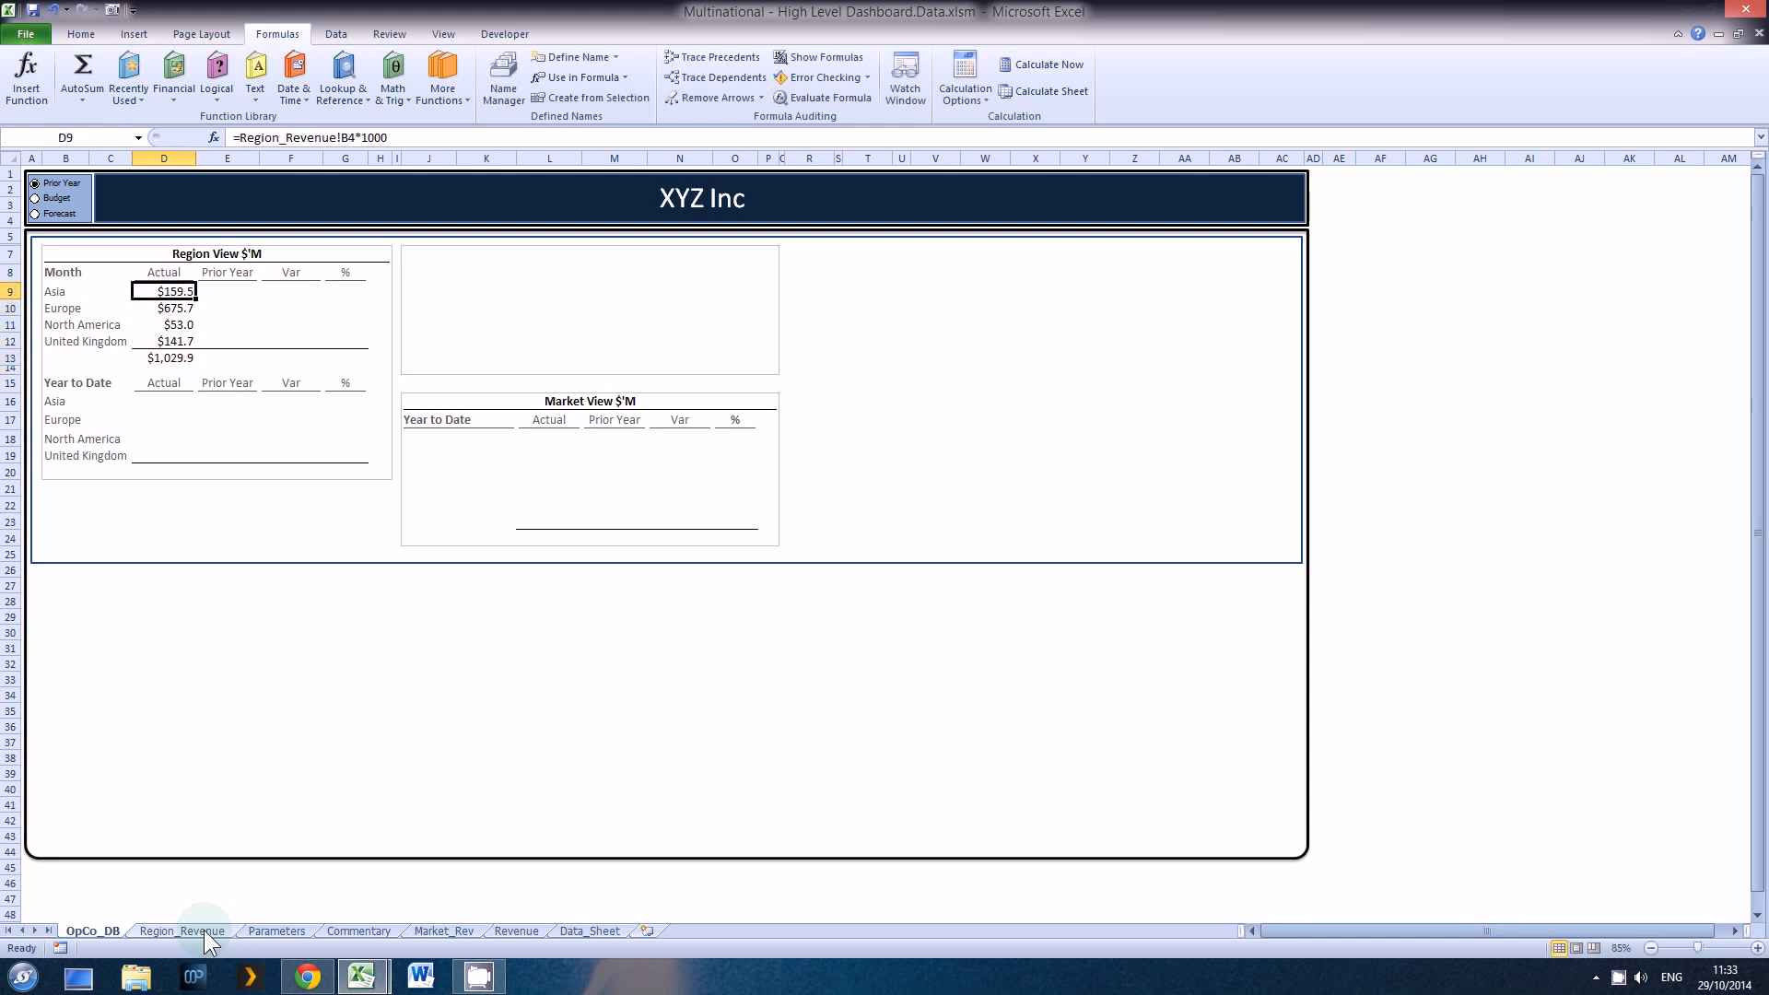
key(Right)
key(Right)
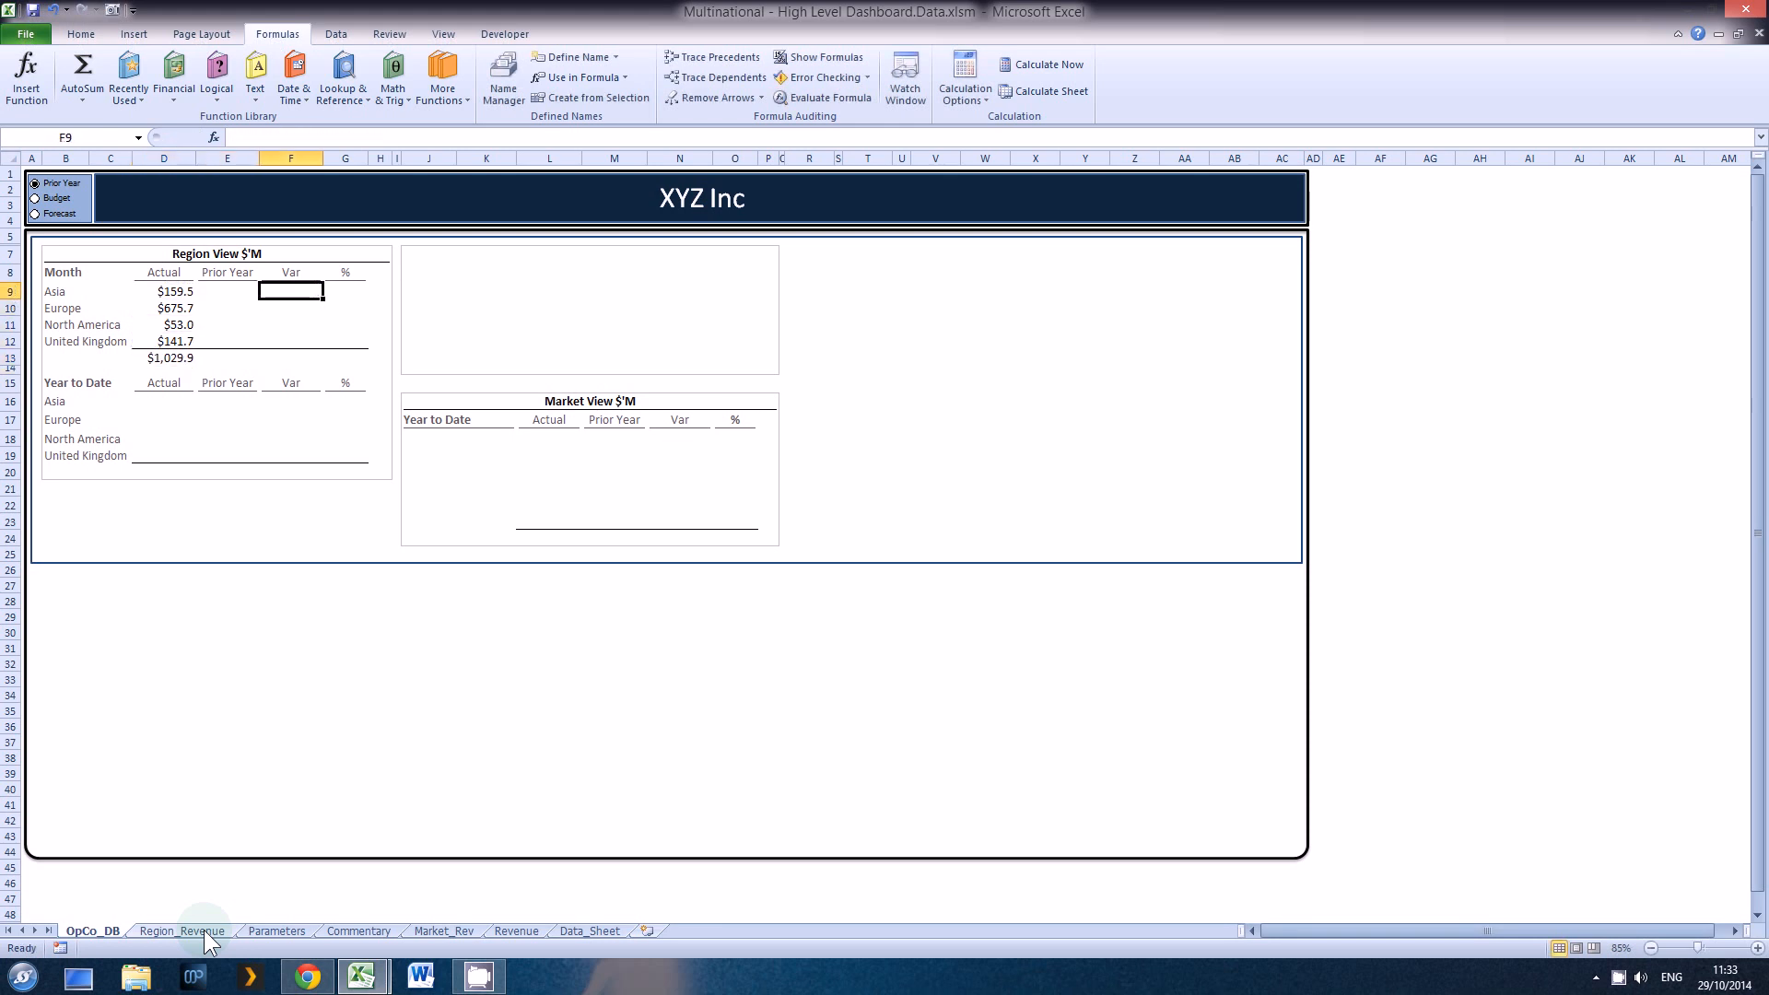
key(Left)
key(Left)
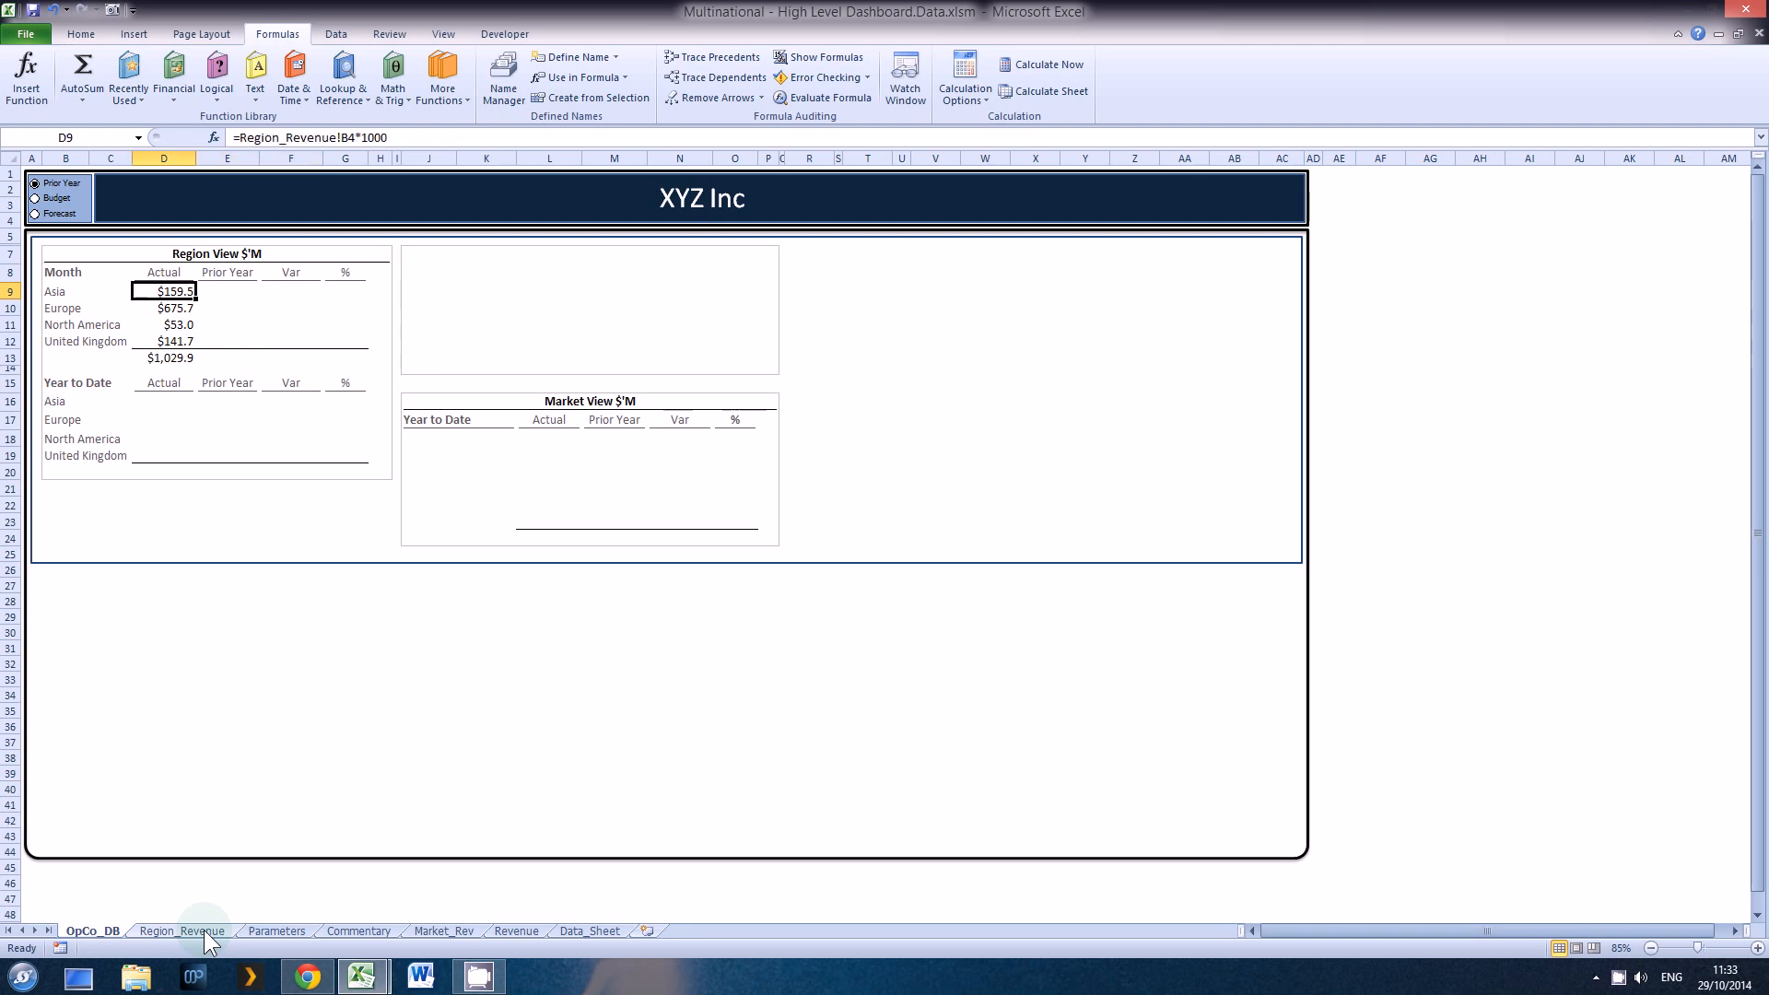
Step: Link Asia's Year to Date Actual in D16 to the pivot table's YTD Actual with =Region_Revenue!F4
key(Down)
key(Down)
key(Down)
key(Down)
key(Down)
key(Down)
key(Down)
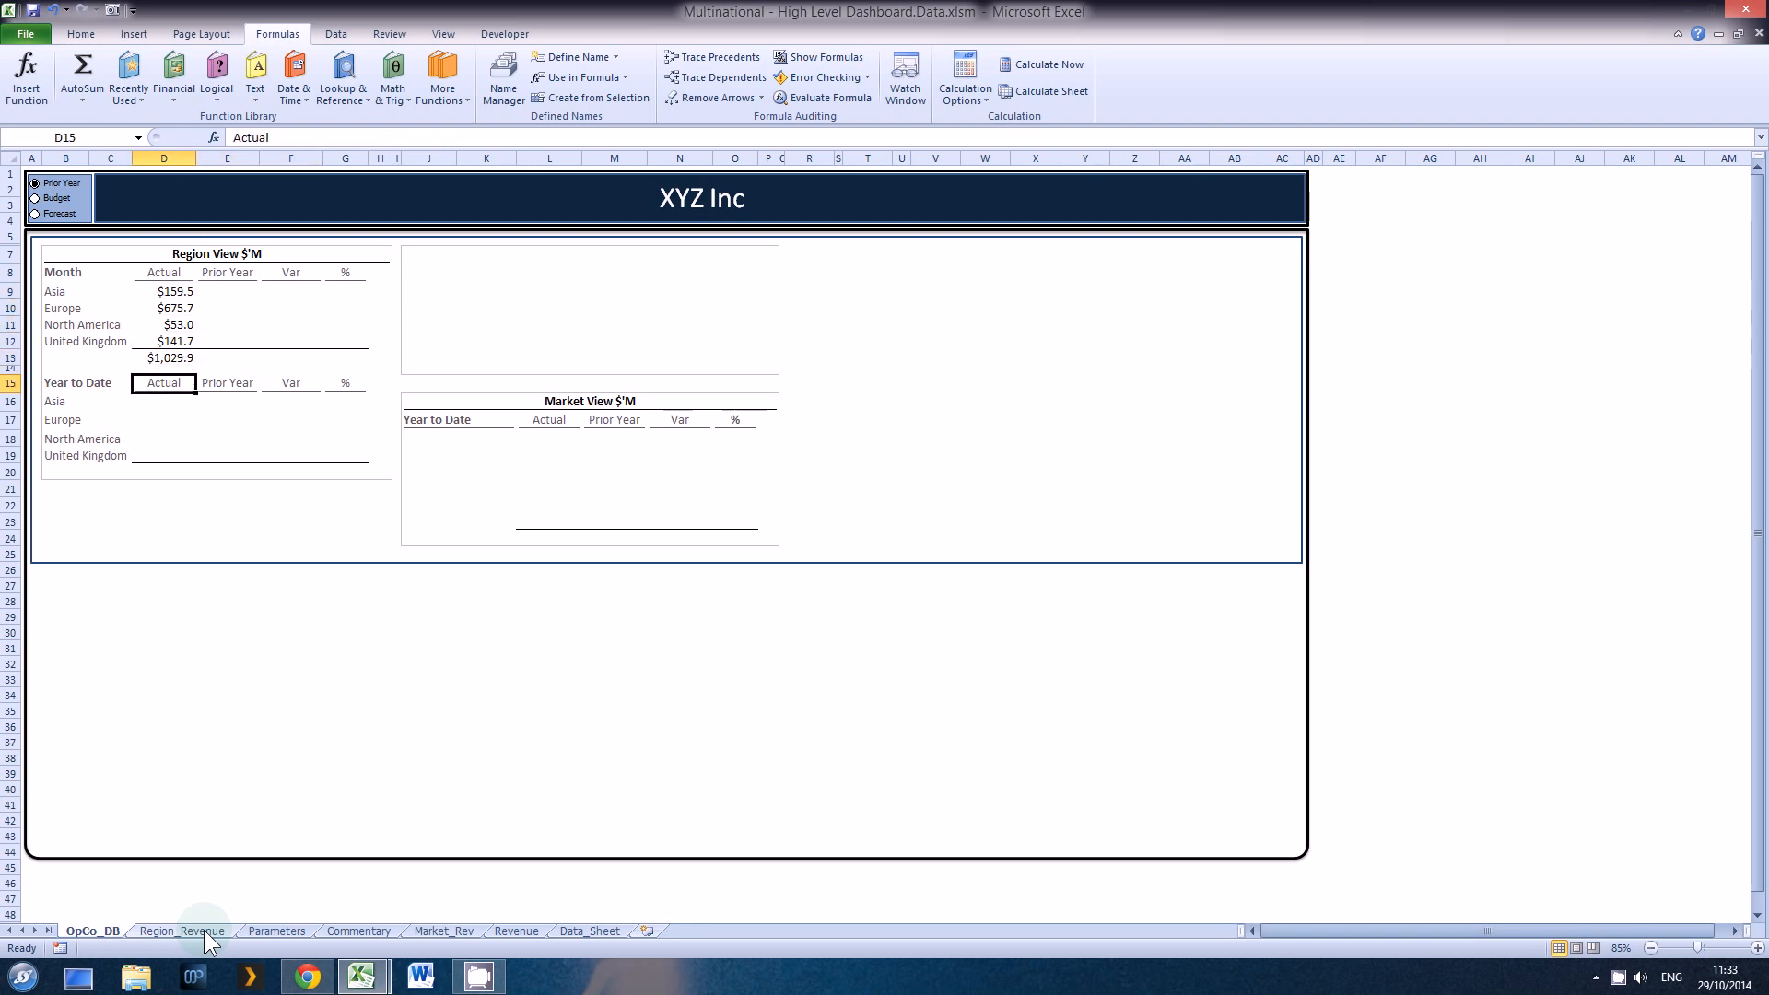
text(=)
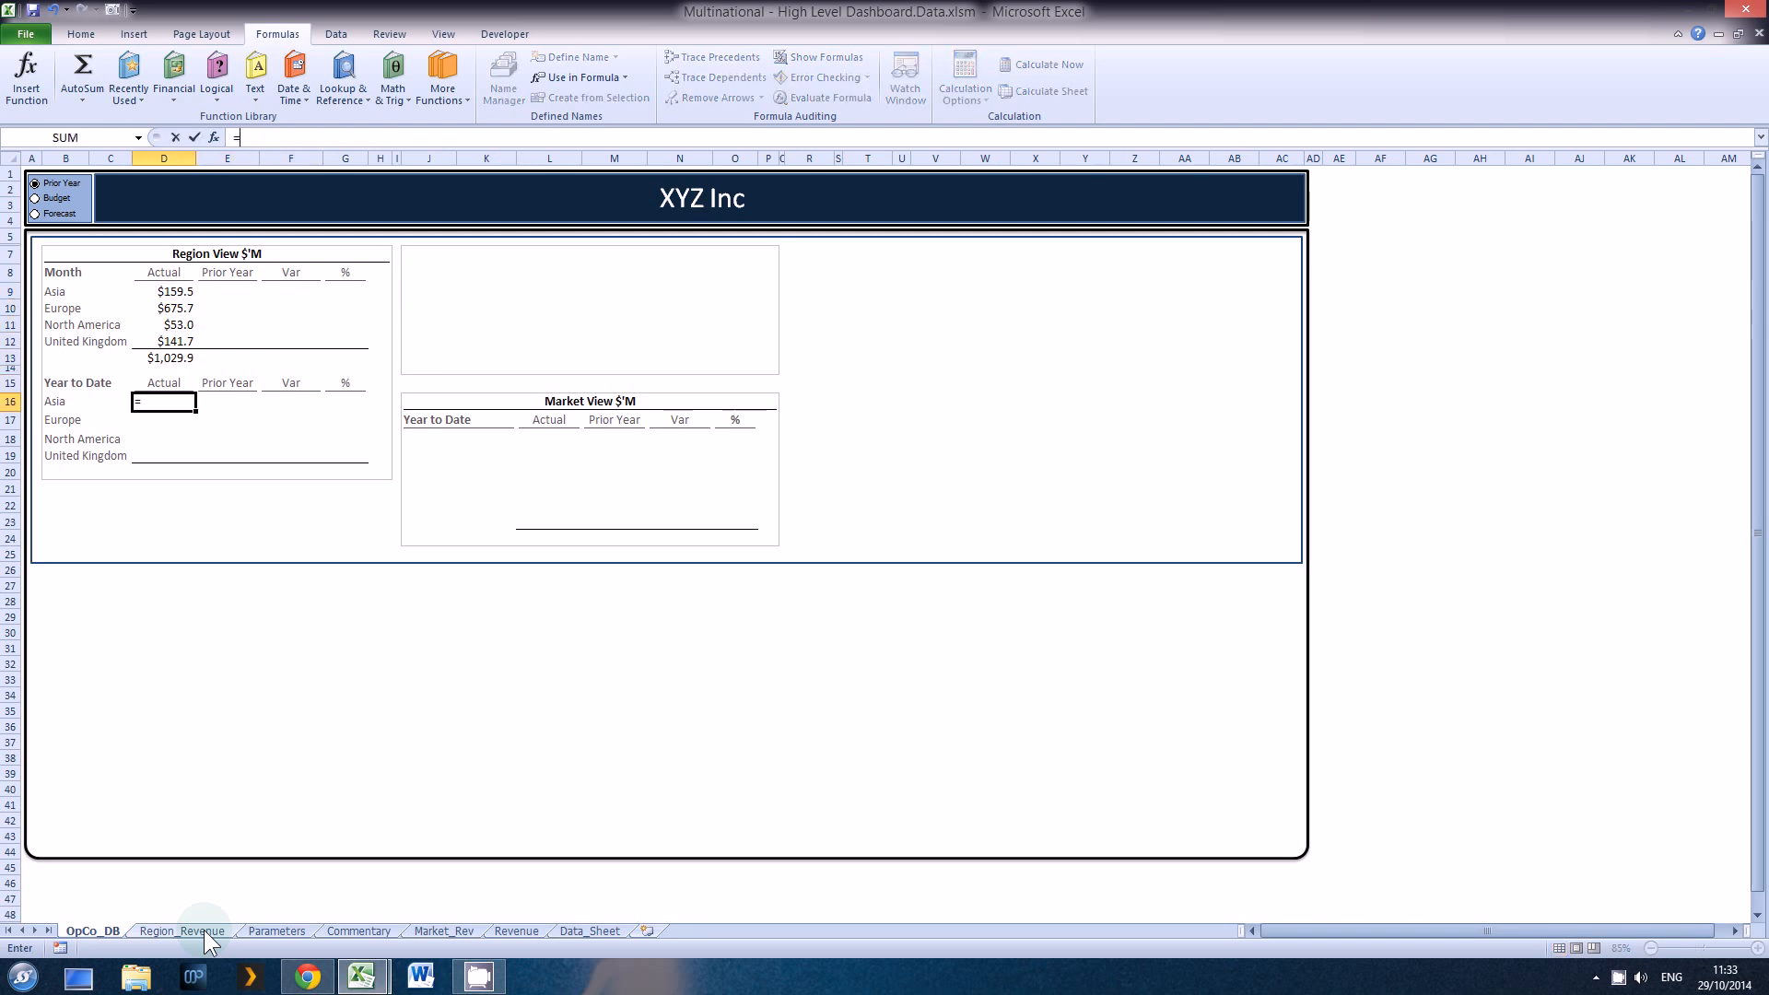
click(221, 931)
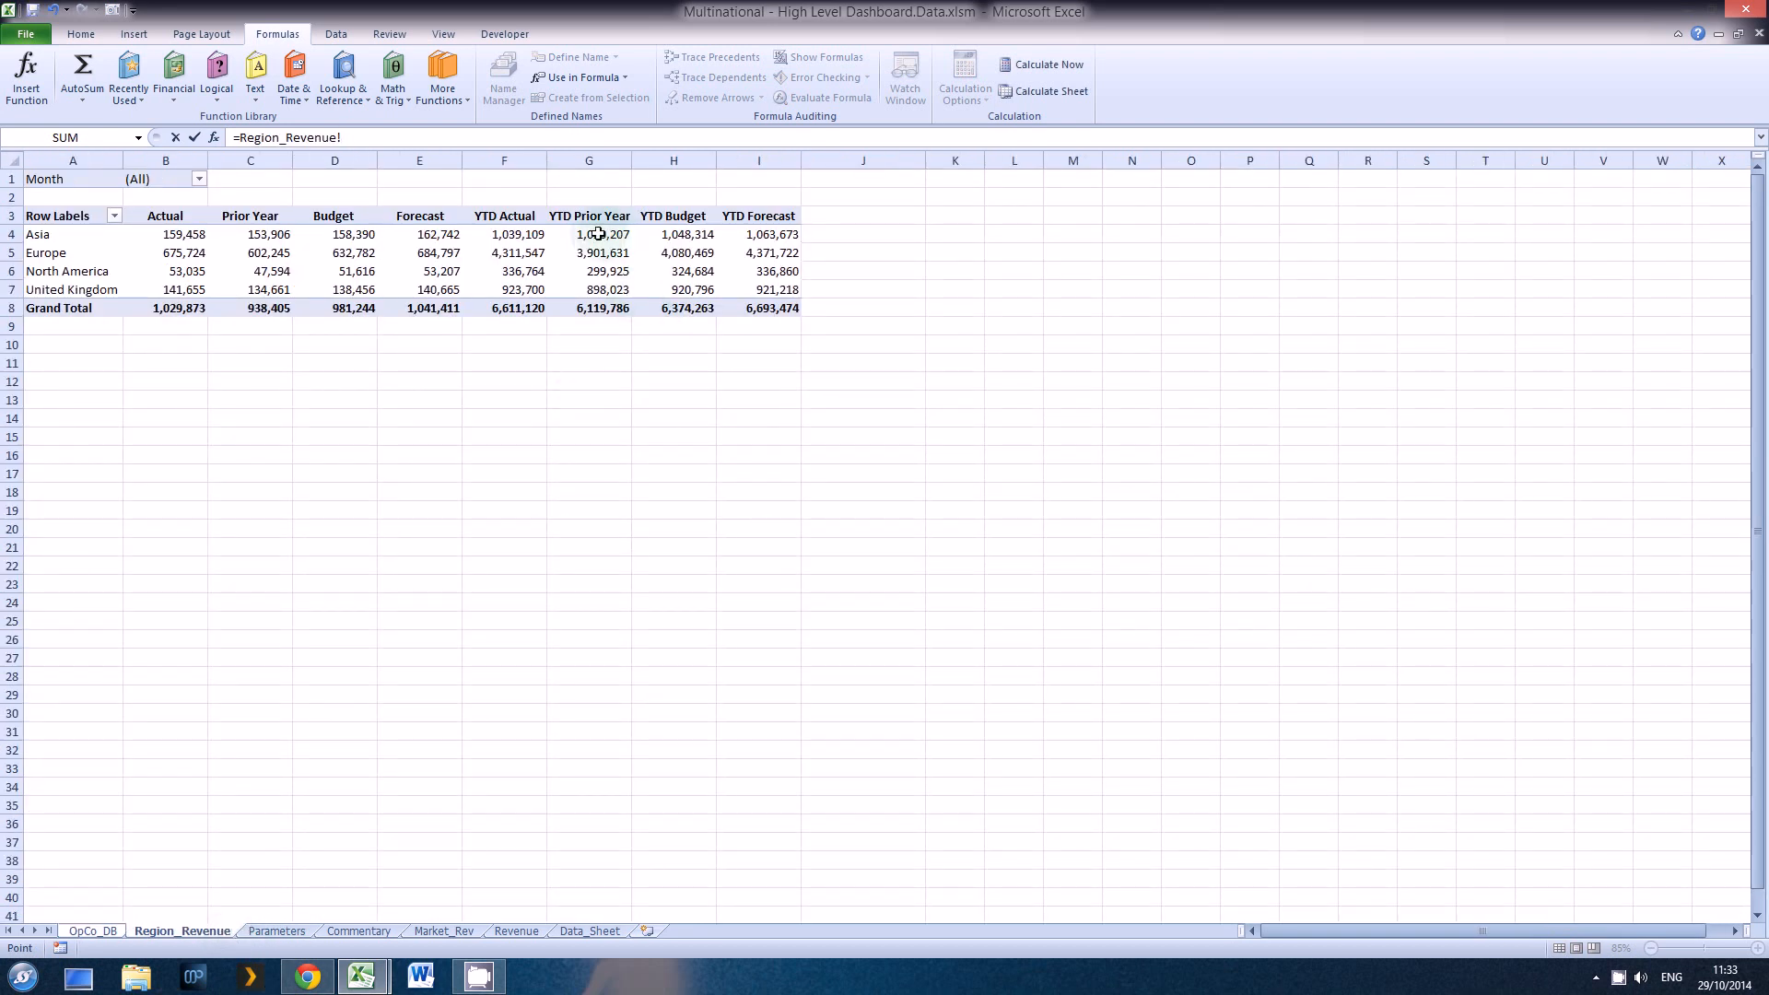
click(512, 332)
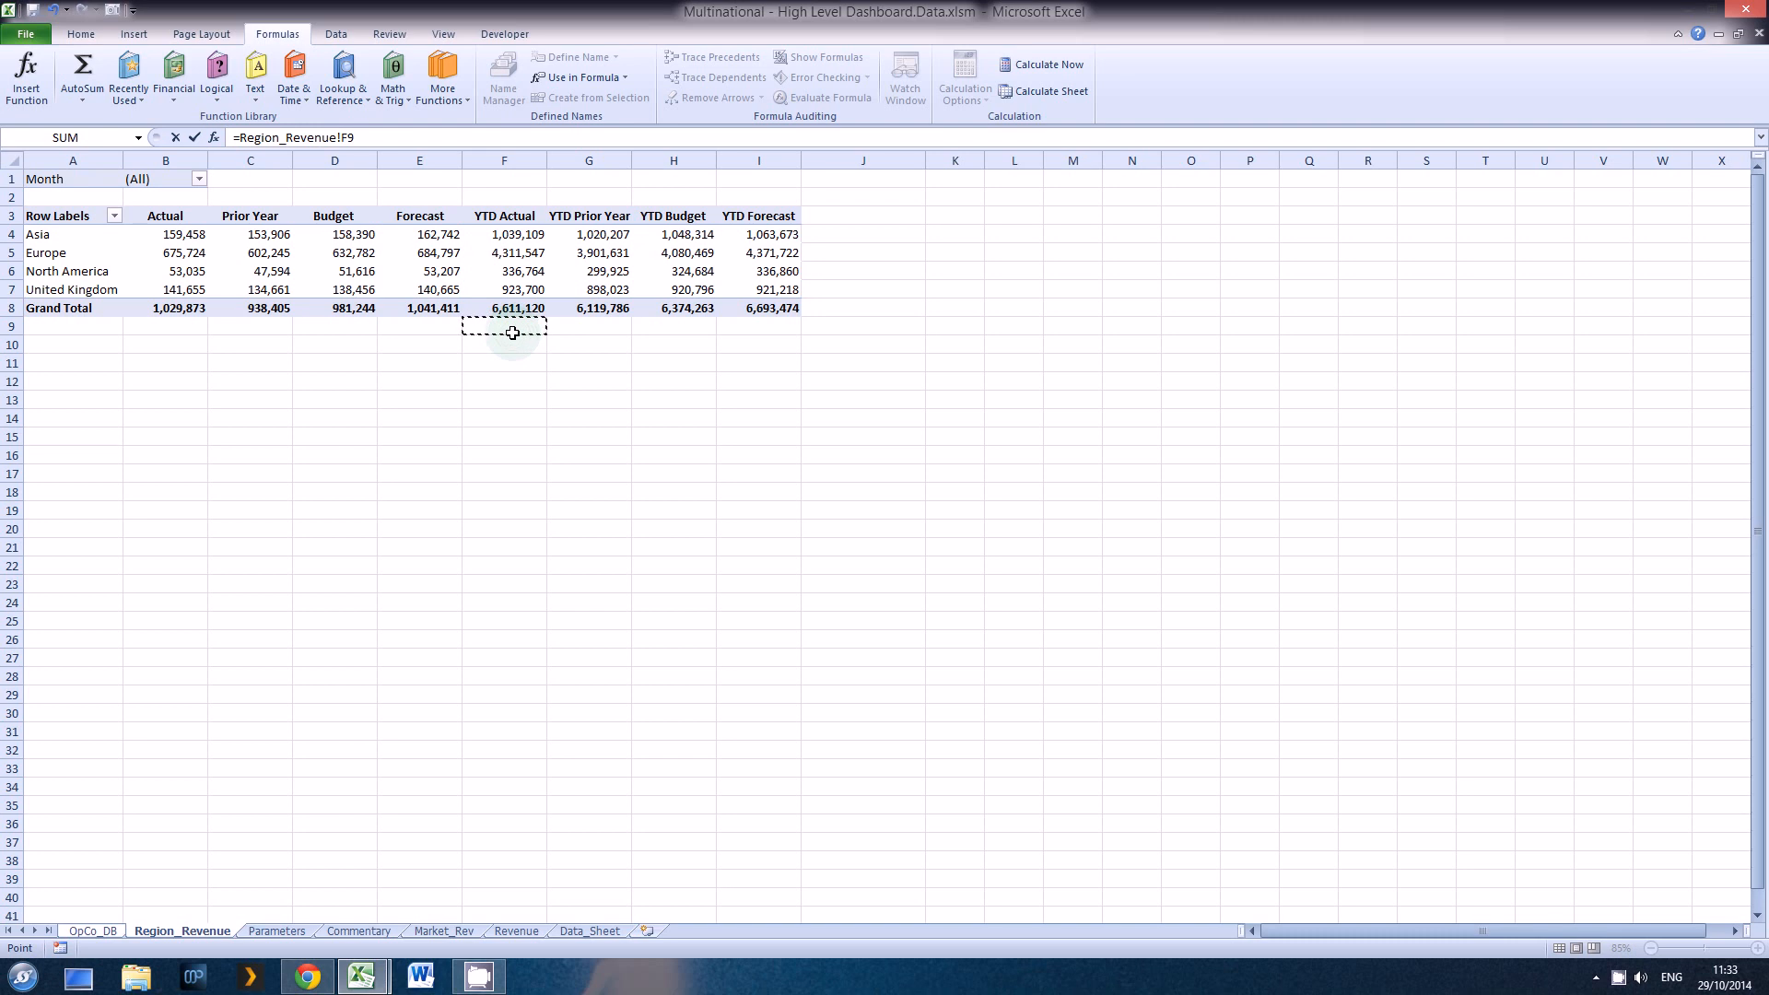
key(BackSpace)
key(Return)
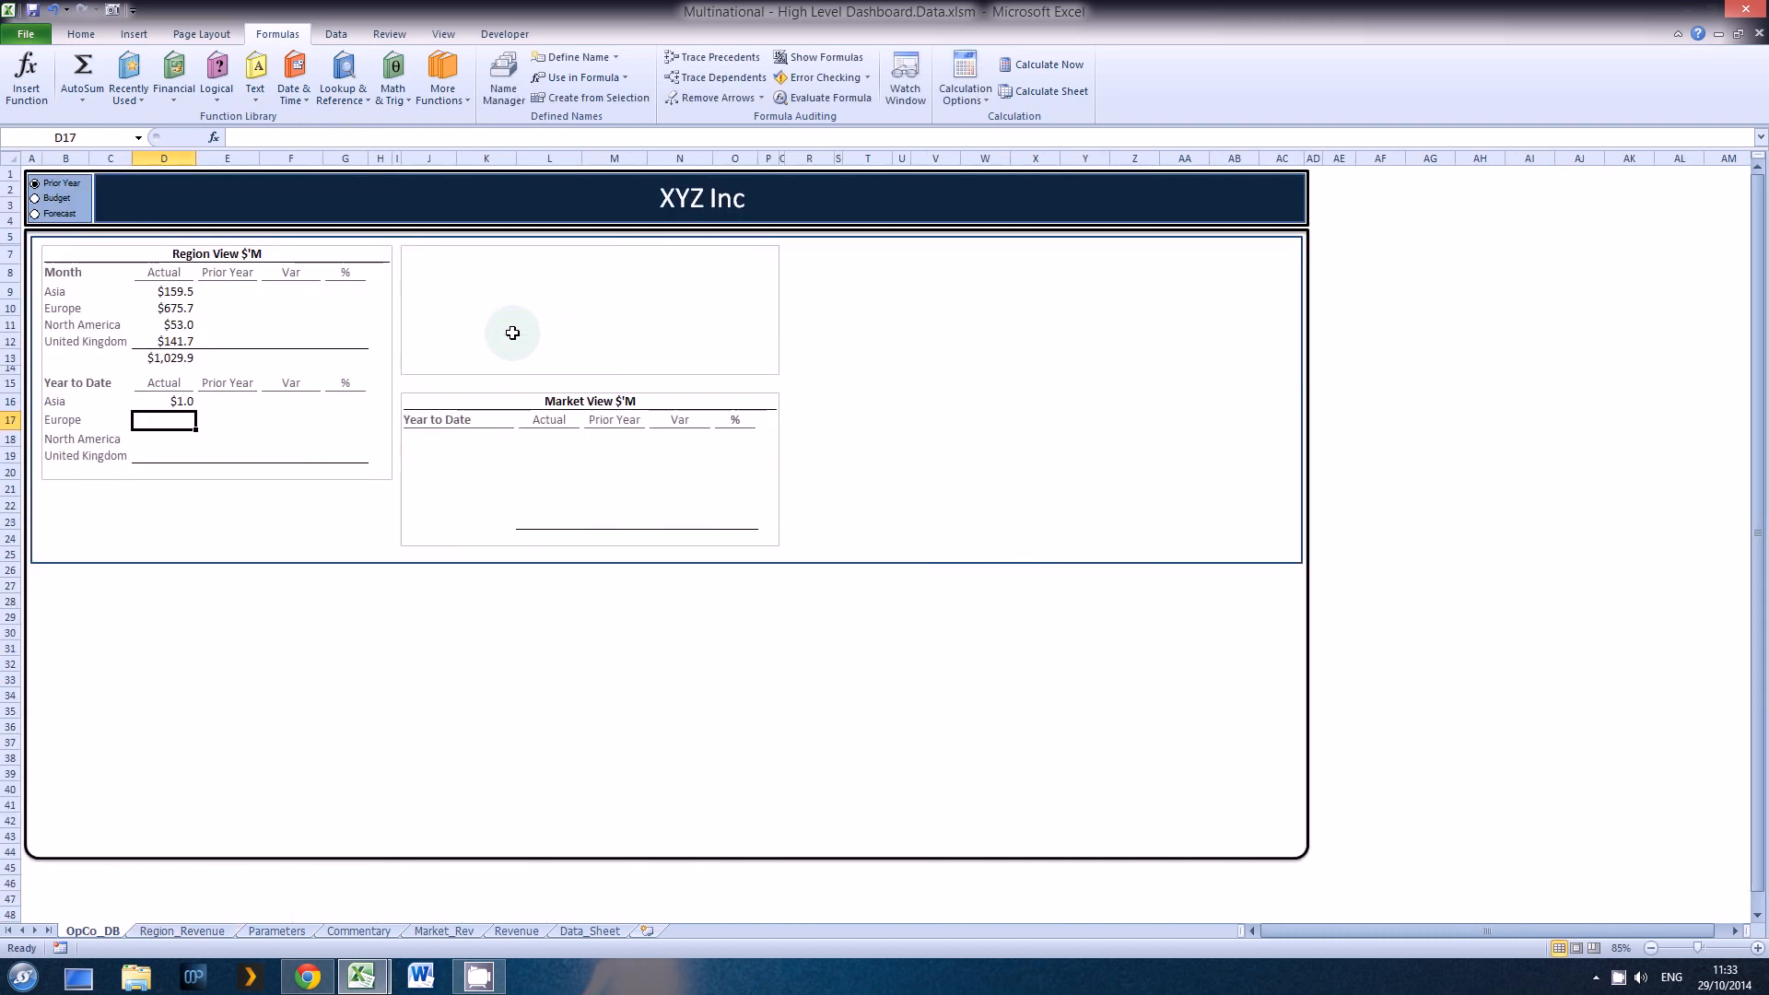
Step: Multiply Asia's Year to Date Actual link in D16 by 1000, making it =Region_Revenue!F4*1000
key(Up)
key(F2)
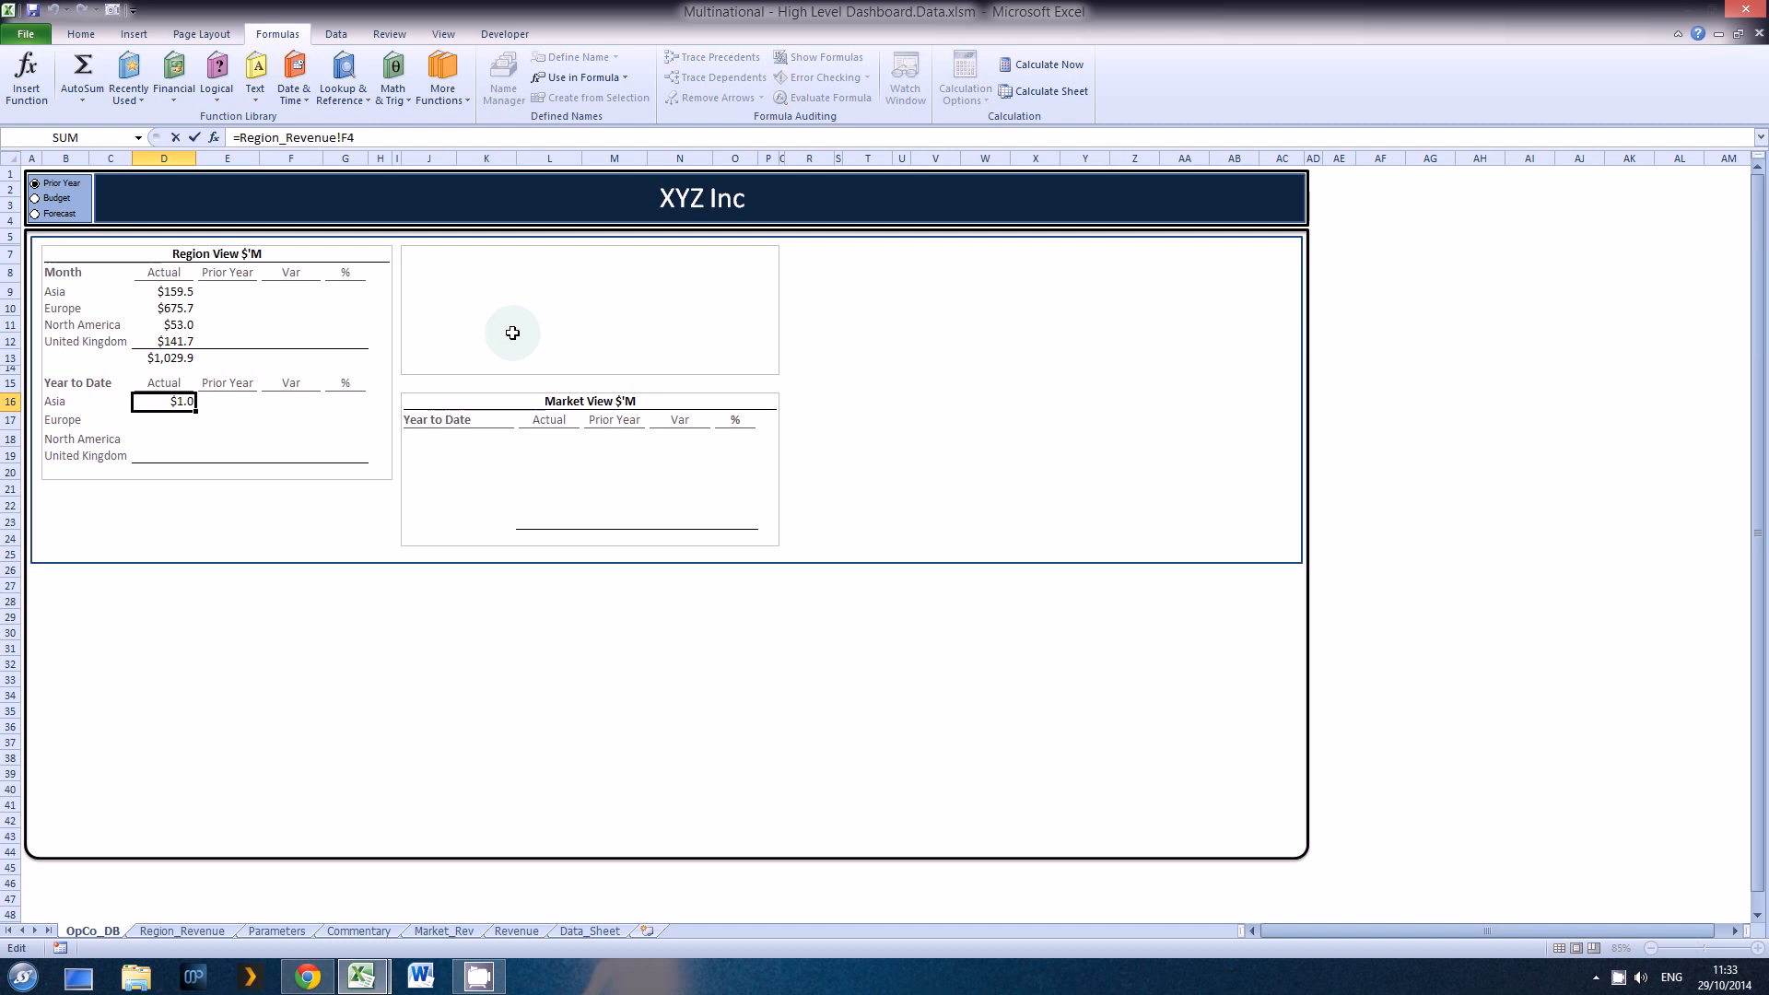
text(*1000)
key(ctrl+Return)
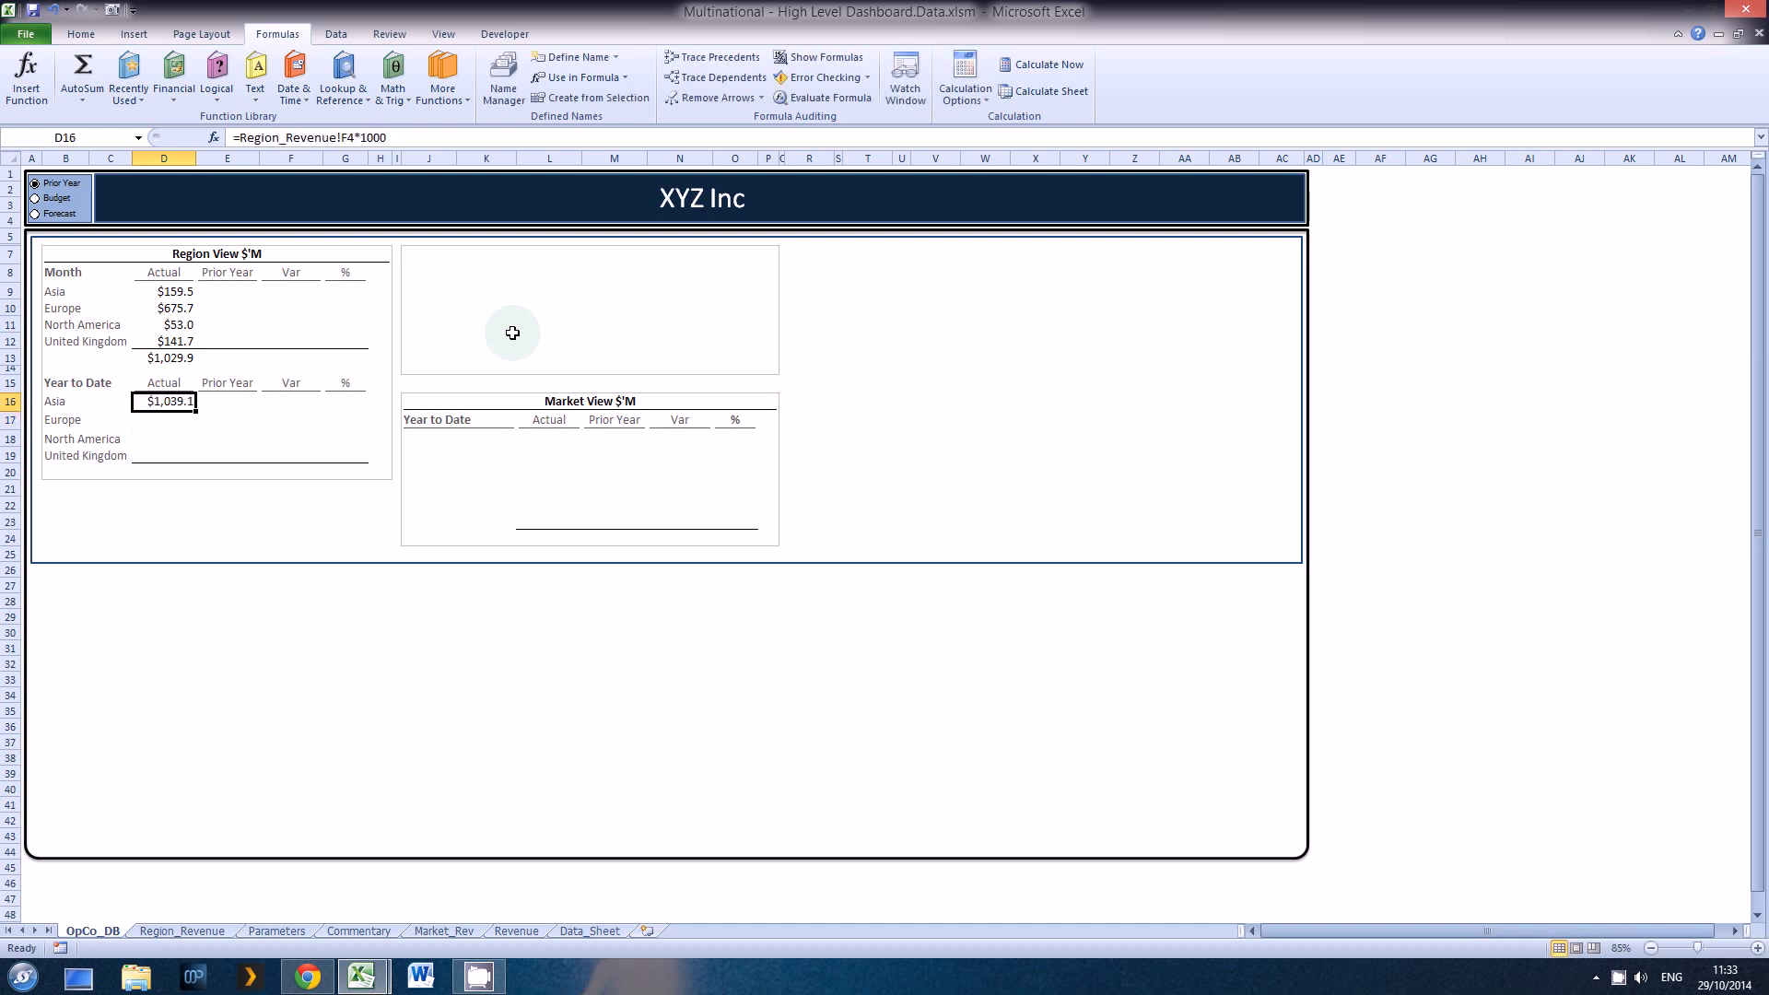
Step: Copy Asia's Year to Date Actual formula from D16 to the other regions in D17:D19
key(ctrl+c)
key(Down)
key(shift+Down)
key(shift+Down)
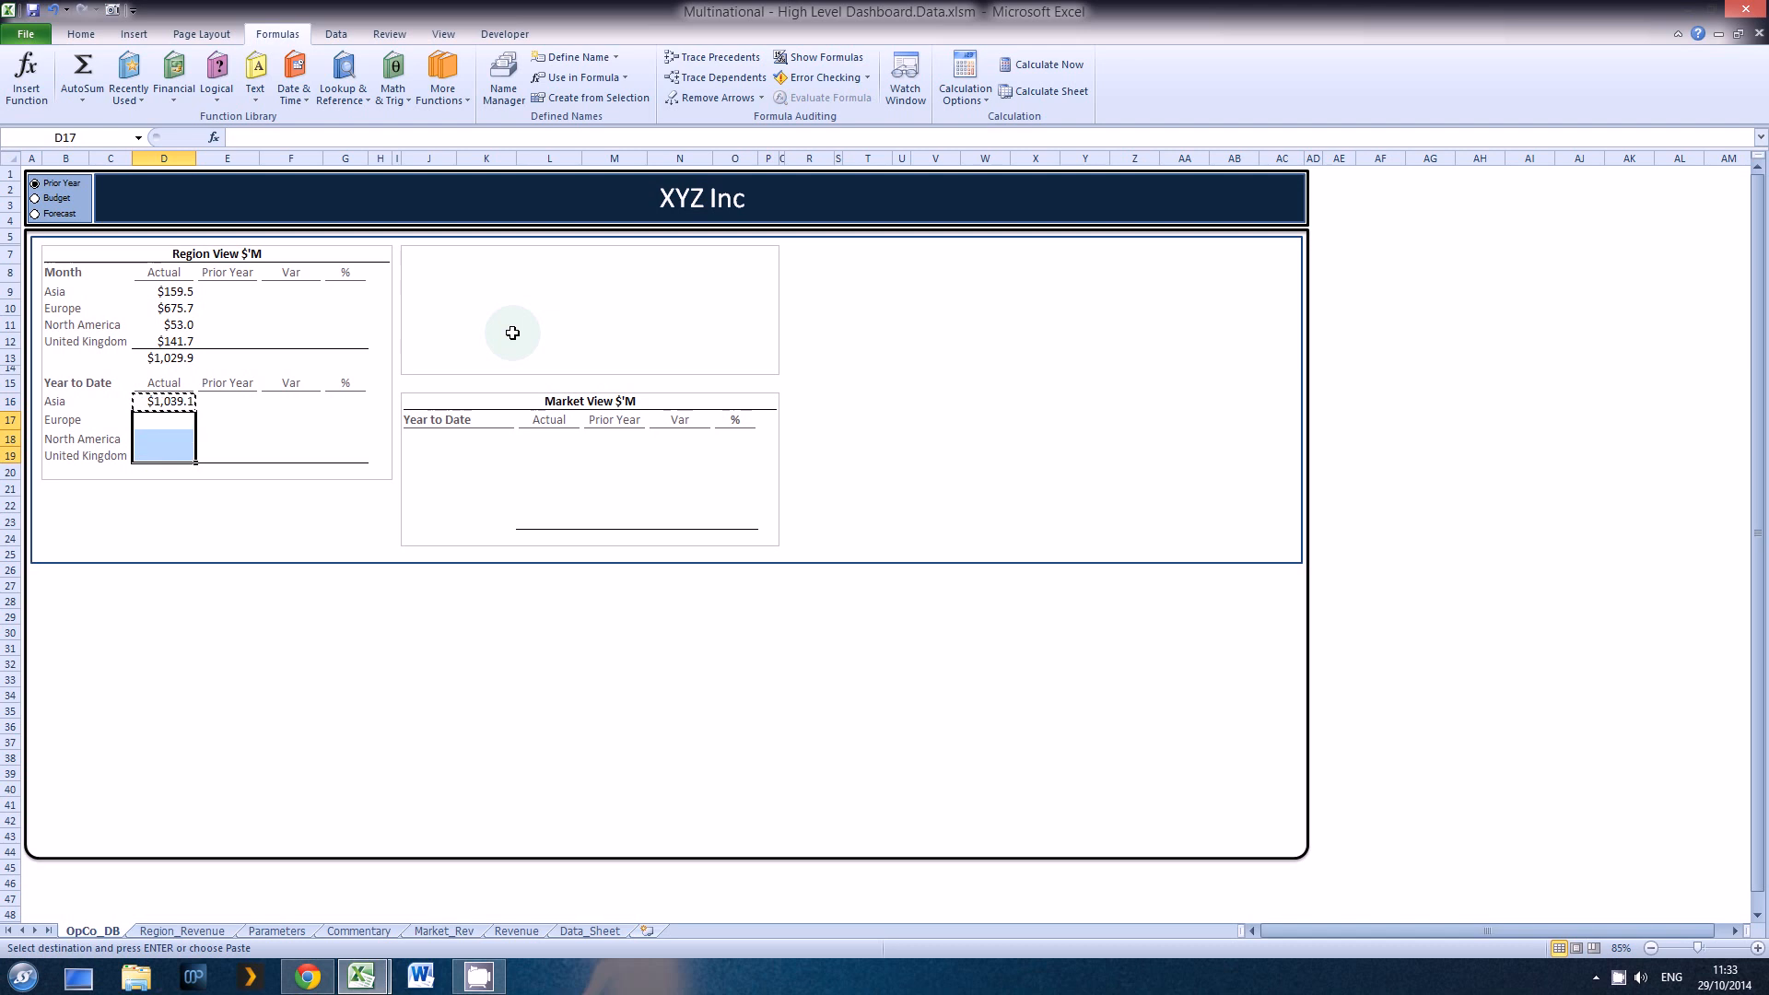
key(Return)
Step: Total the Year to Date Actual column in D20 with an automatic sum
key(Down)
key(Down)
key(Down)
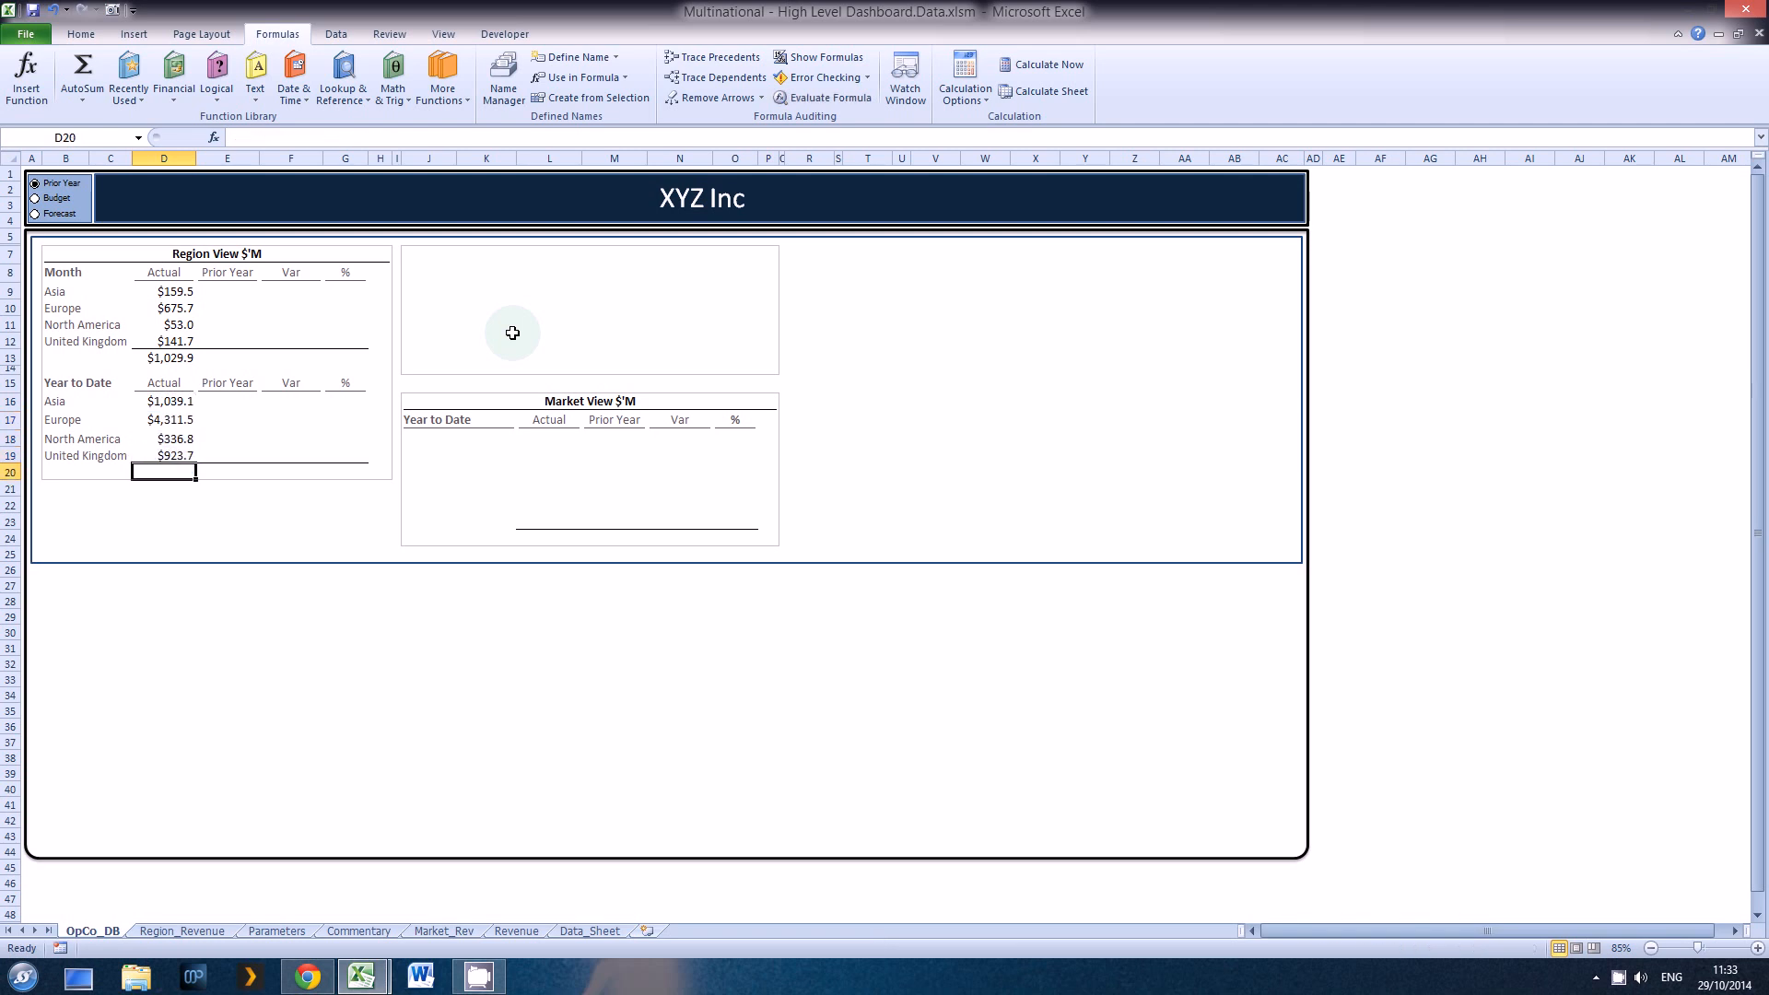
key(alt+equal)
key(Return)
Step: Examine the month list in the pivot table's Month filter on Region_Revenue with multiple selection enabled, and cancel without filtering
key(ctrl+Page_Down)
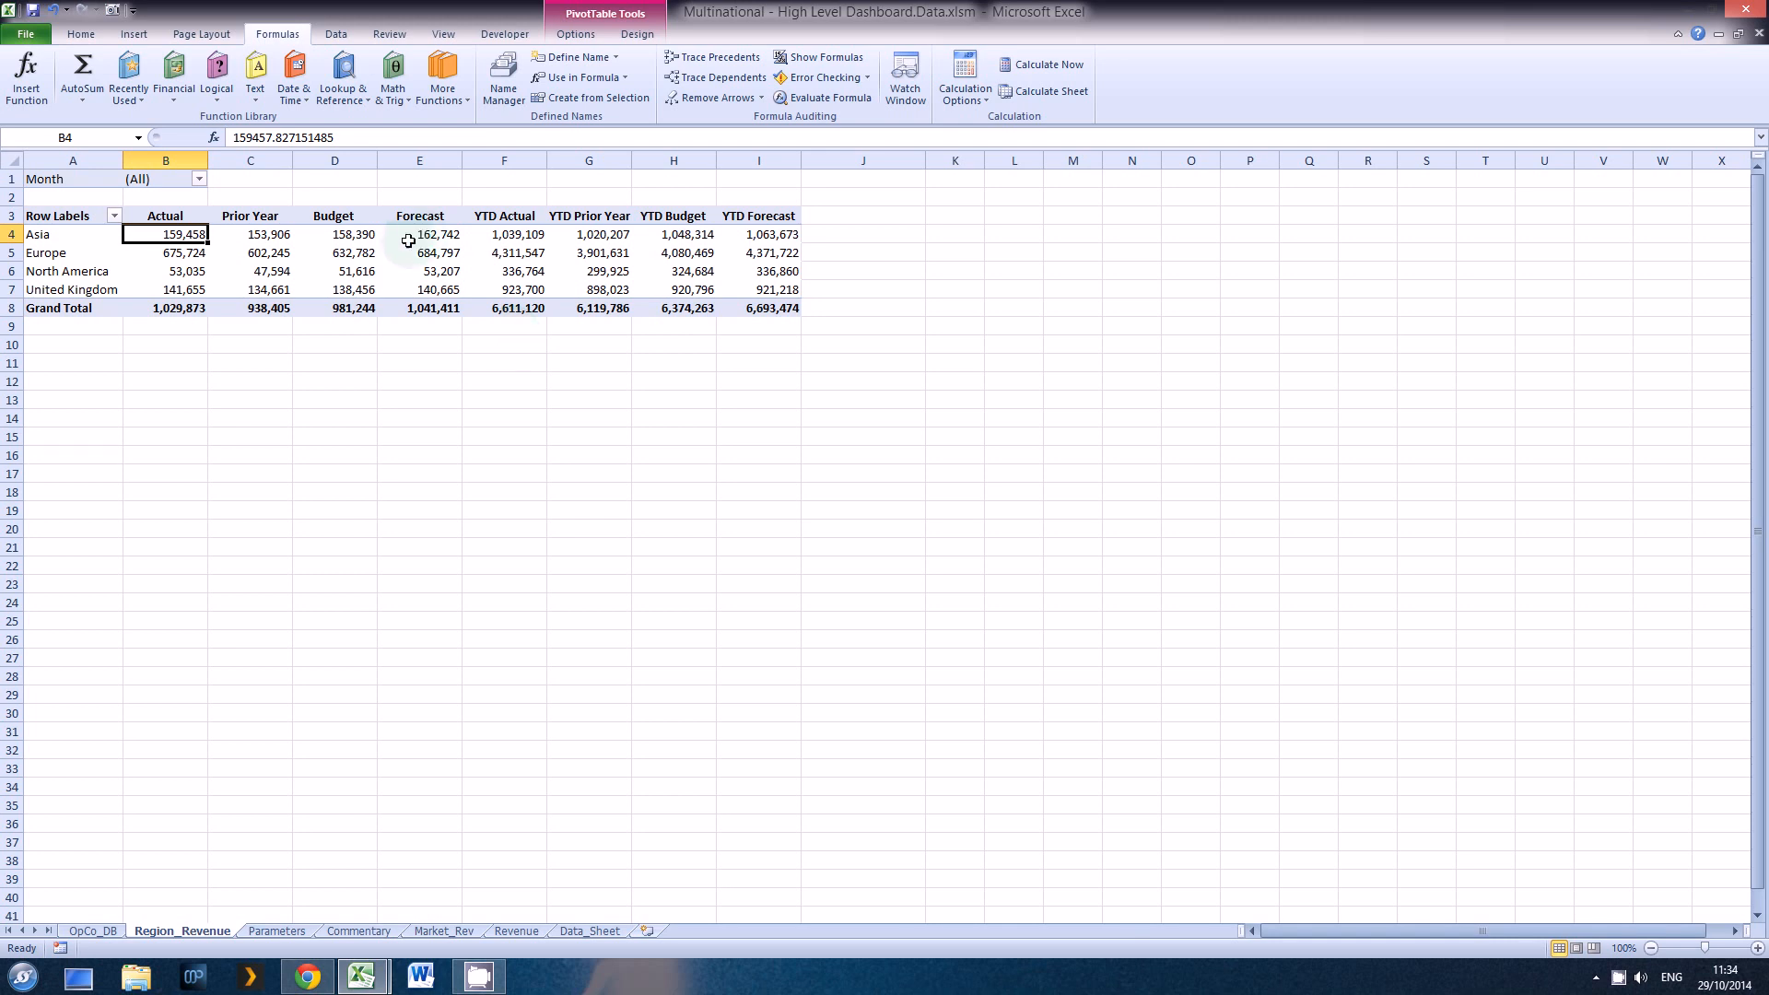
click(152, 178)
click(199, 179)
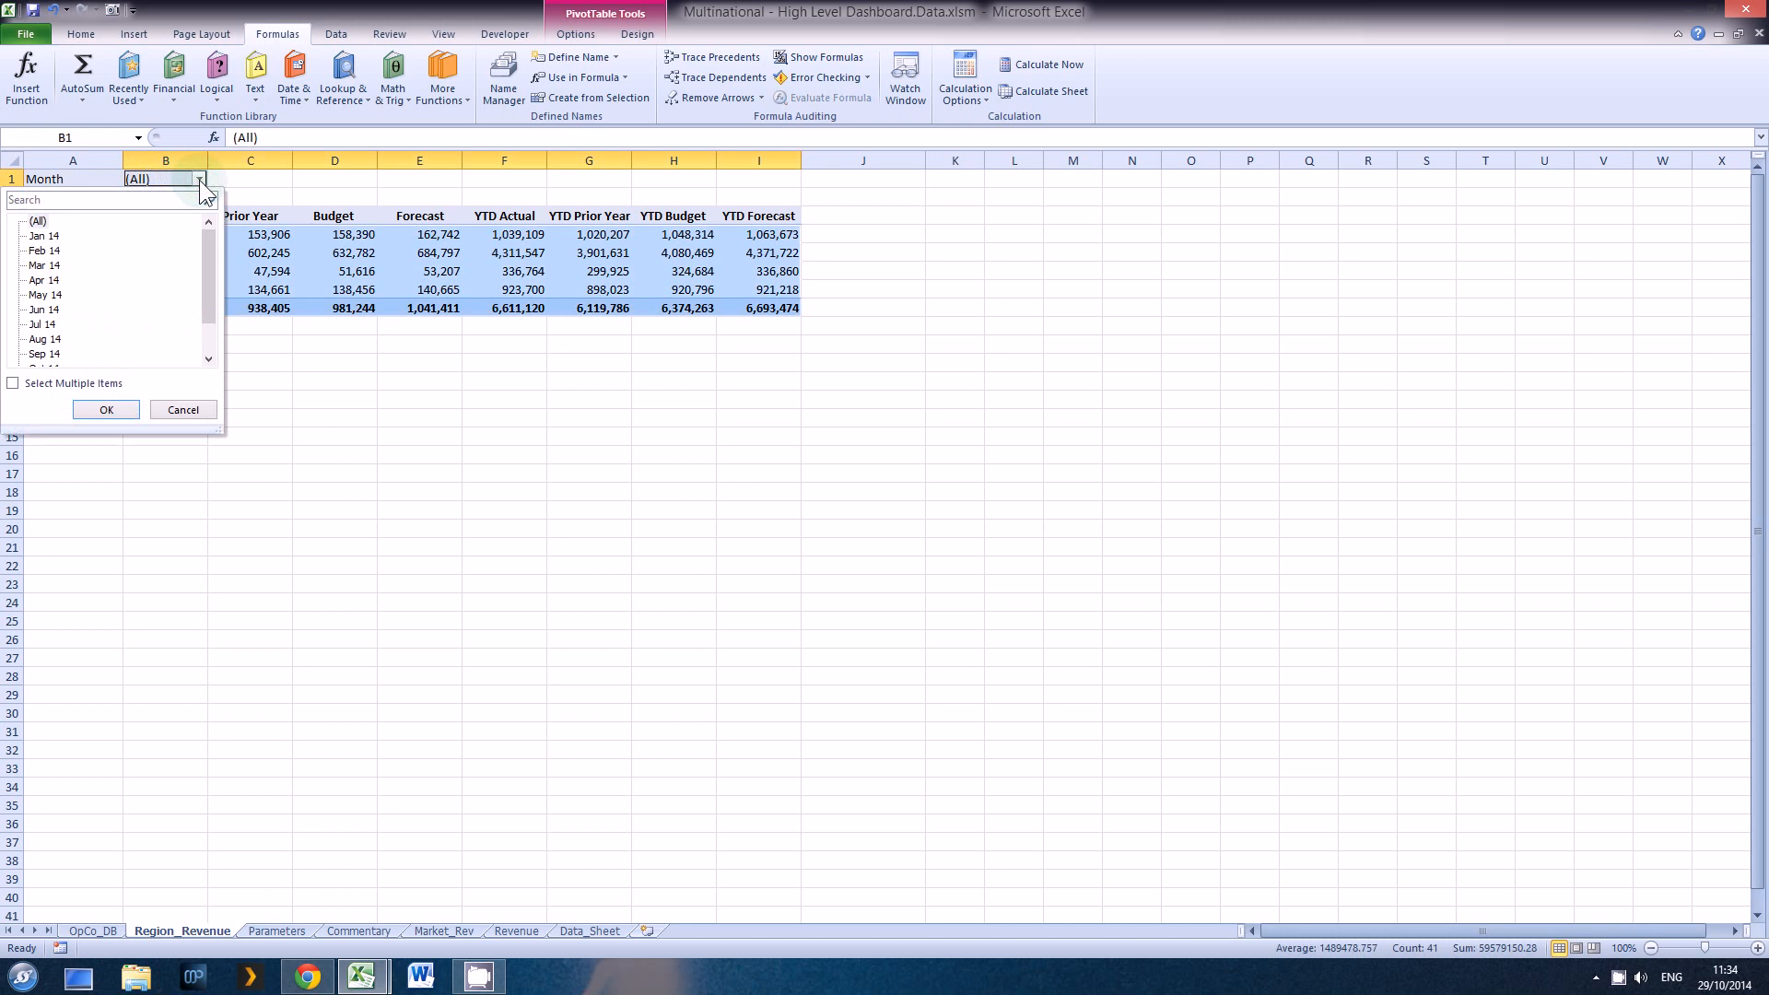
click(13, 383)
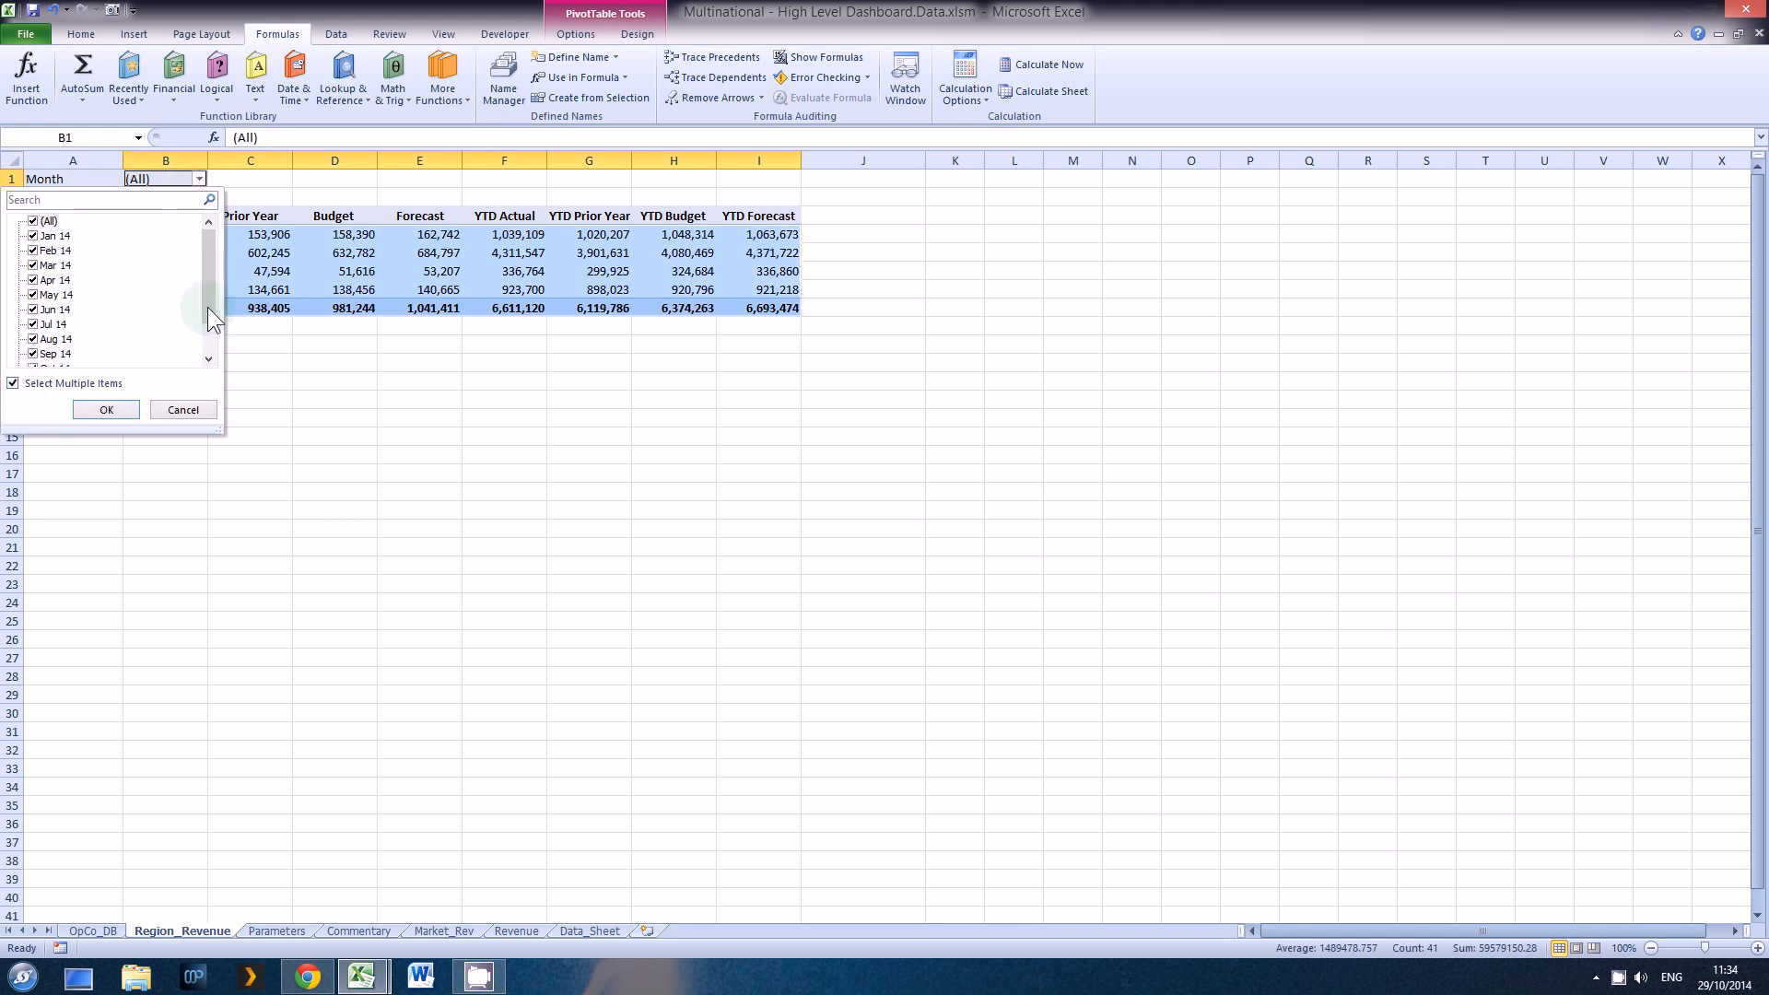
scroll(120, 355, down, 1)
click(184, 410)
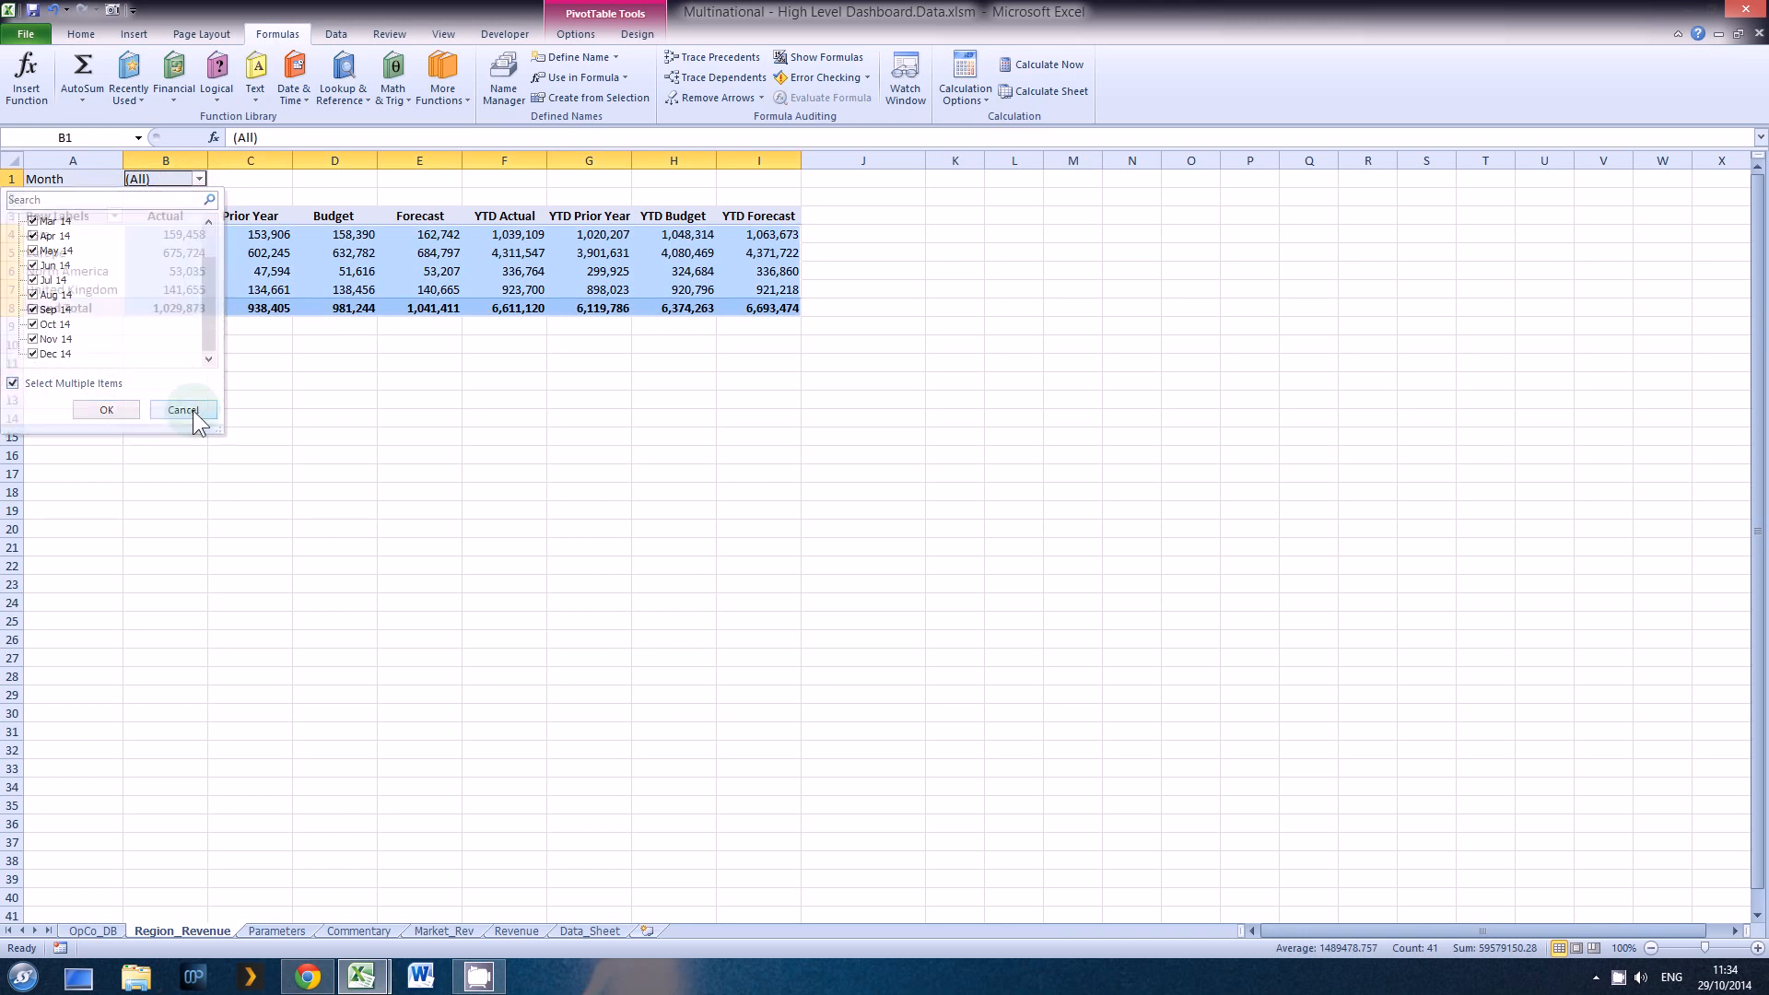
click(92, 346)
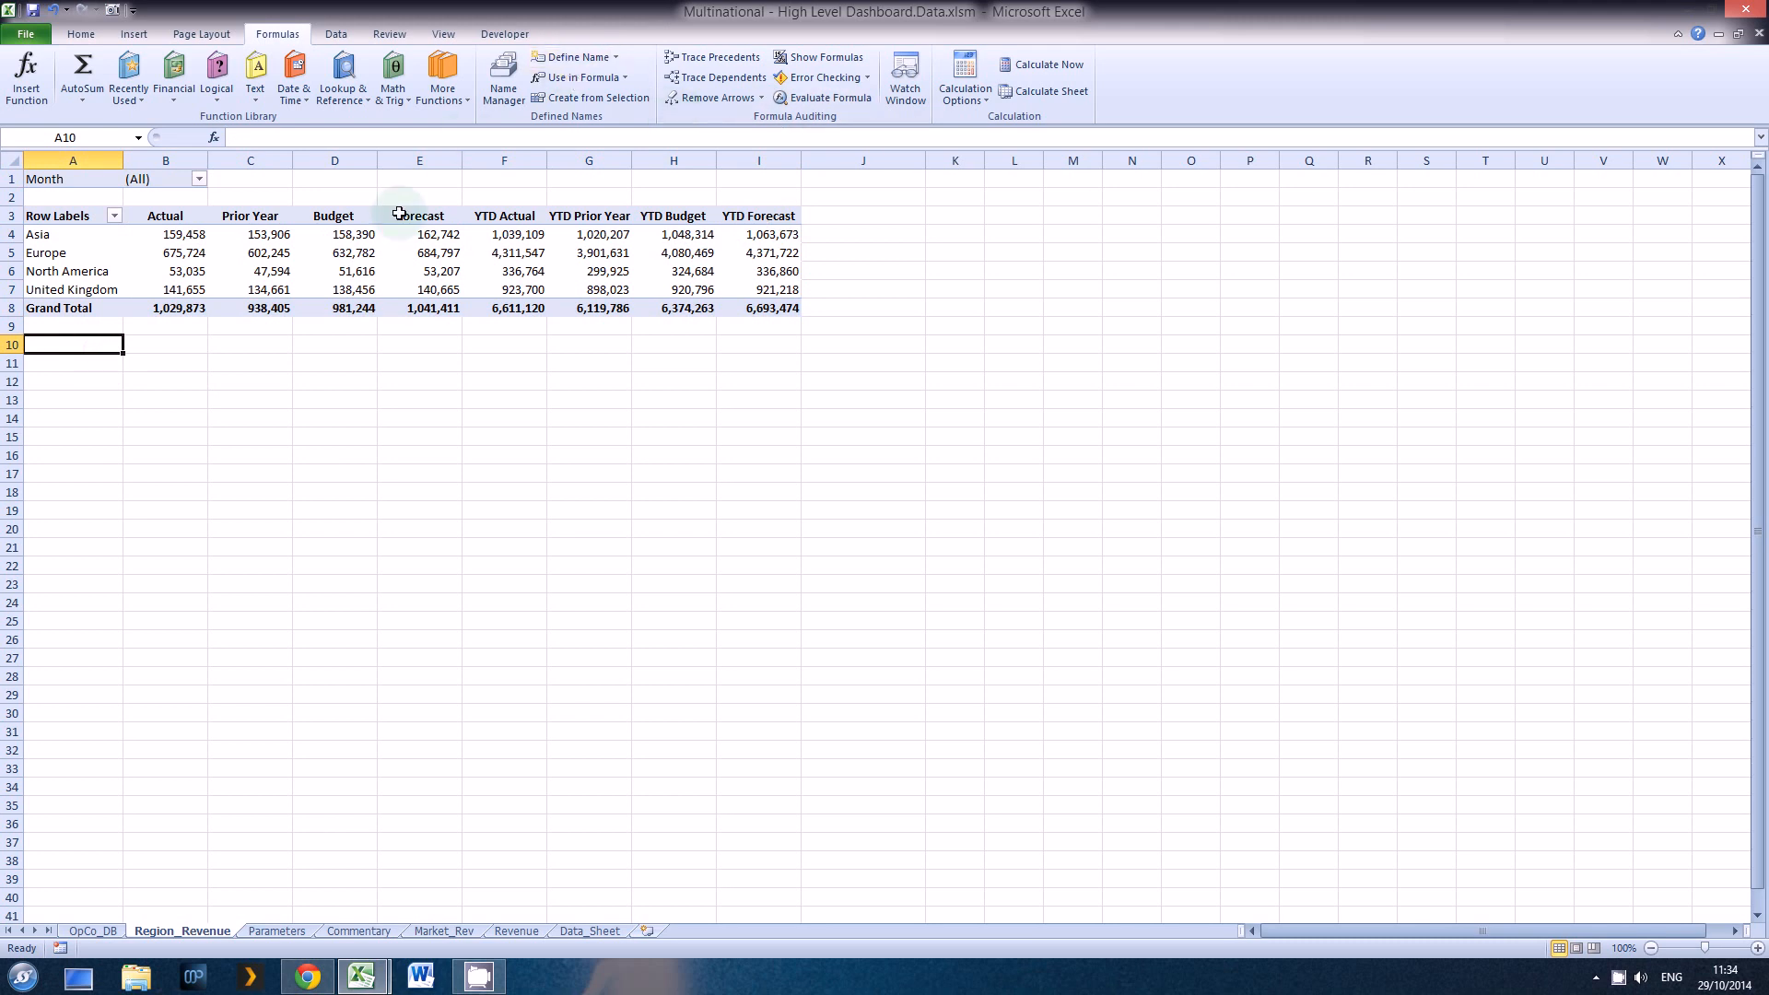
Step: Insert a Month slicer for the Region_Revenue pivot table, placed just below the table and about 8.6 cm tall
click(356, 252)
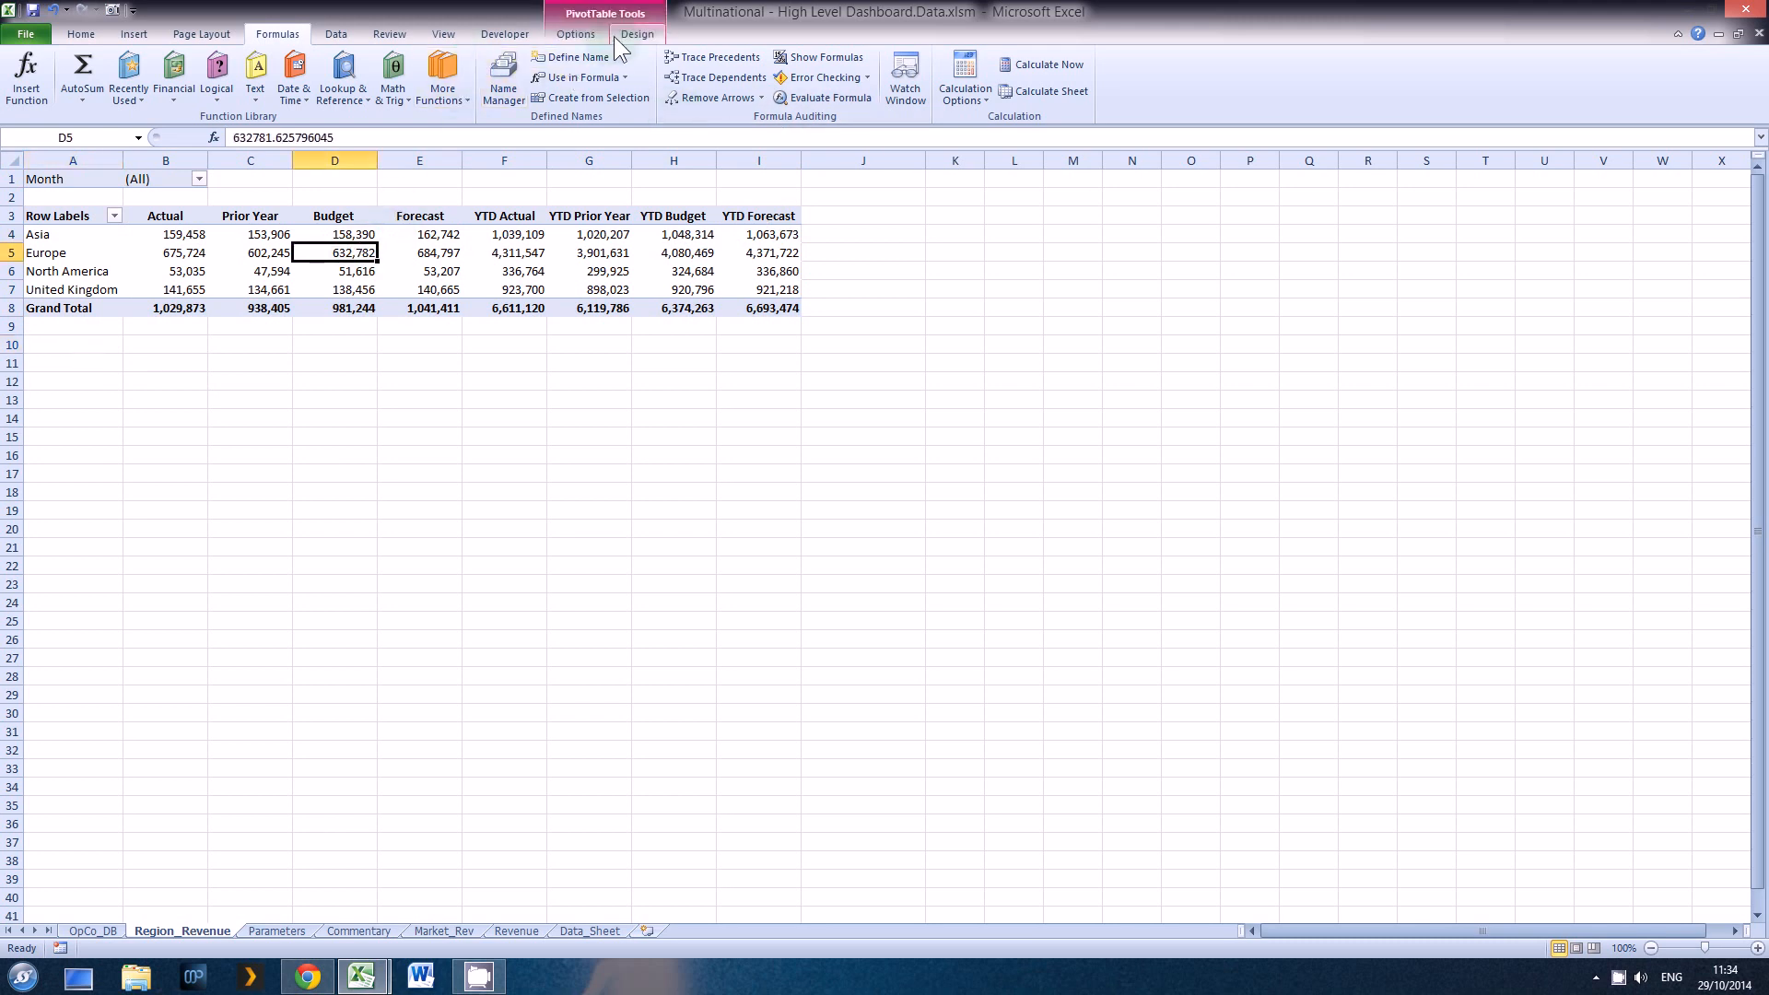
click(576, 34)
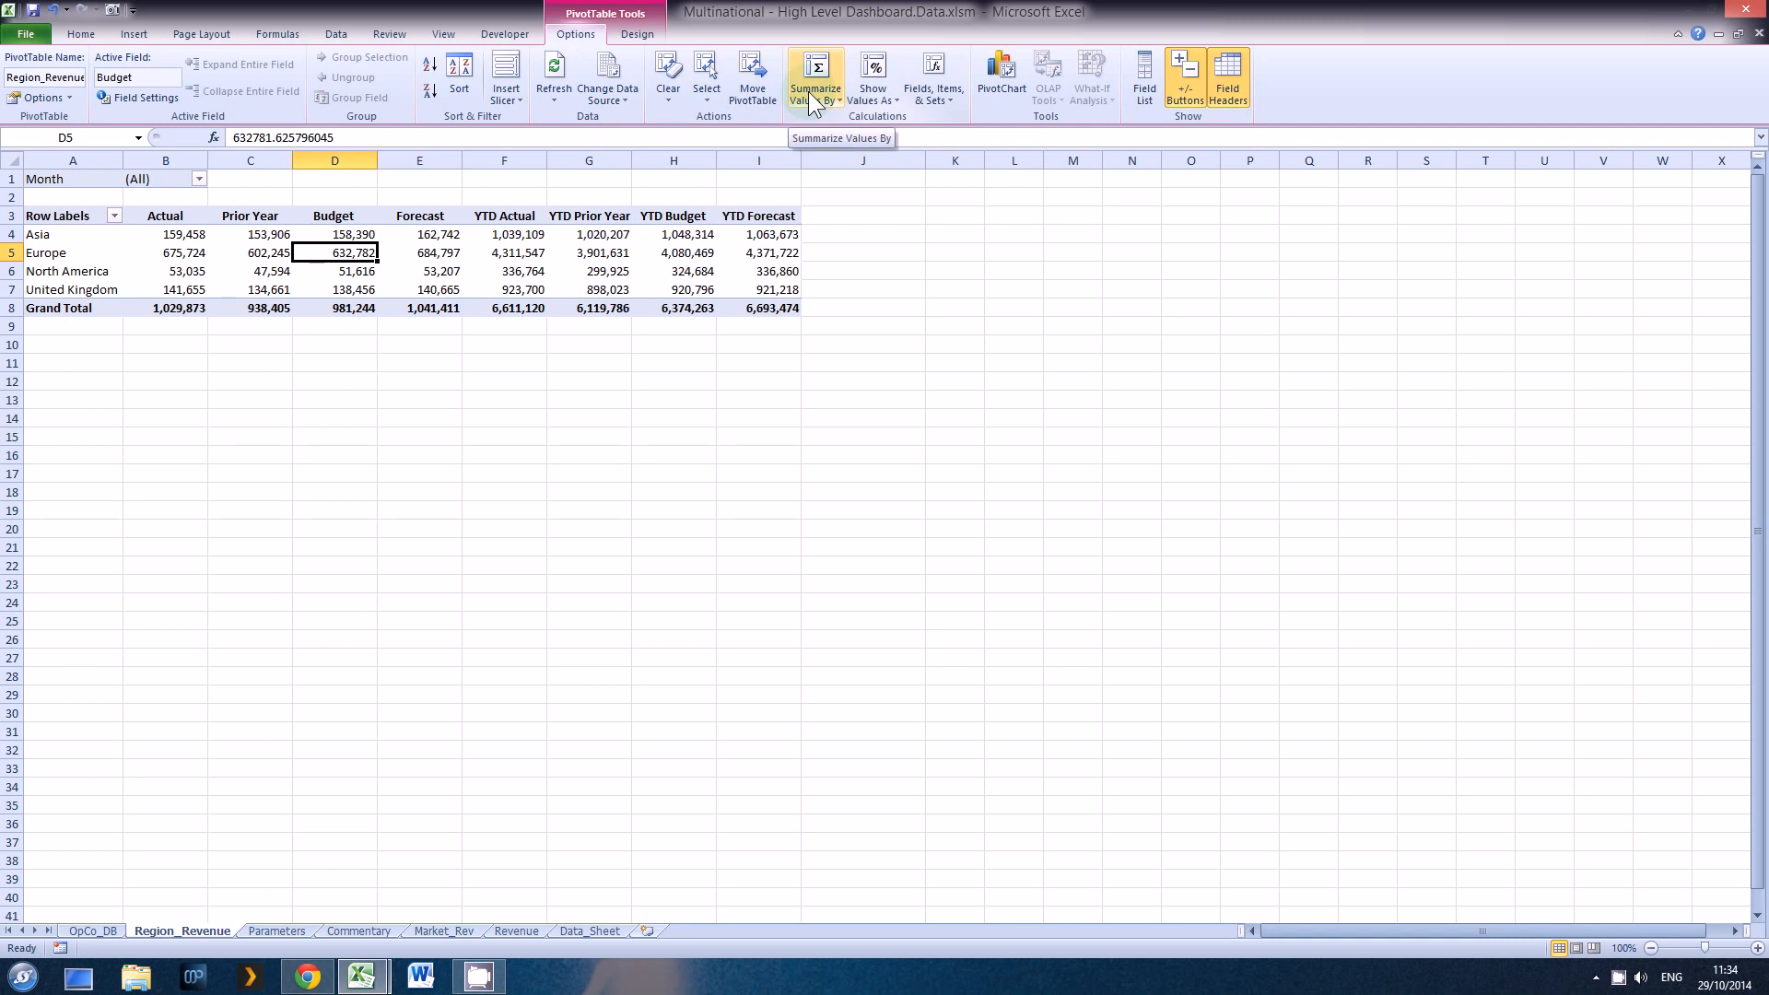
click(498, 94)
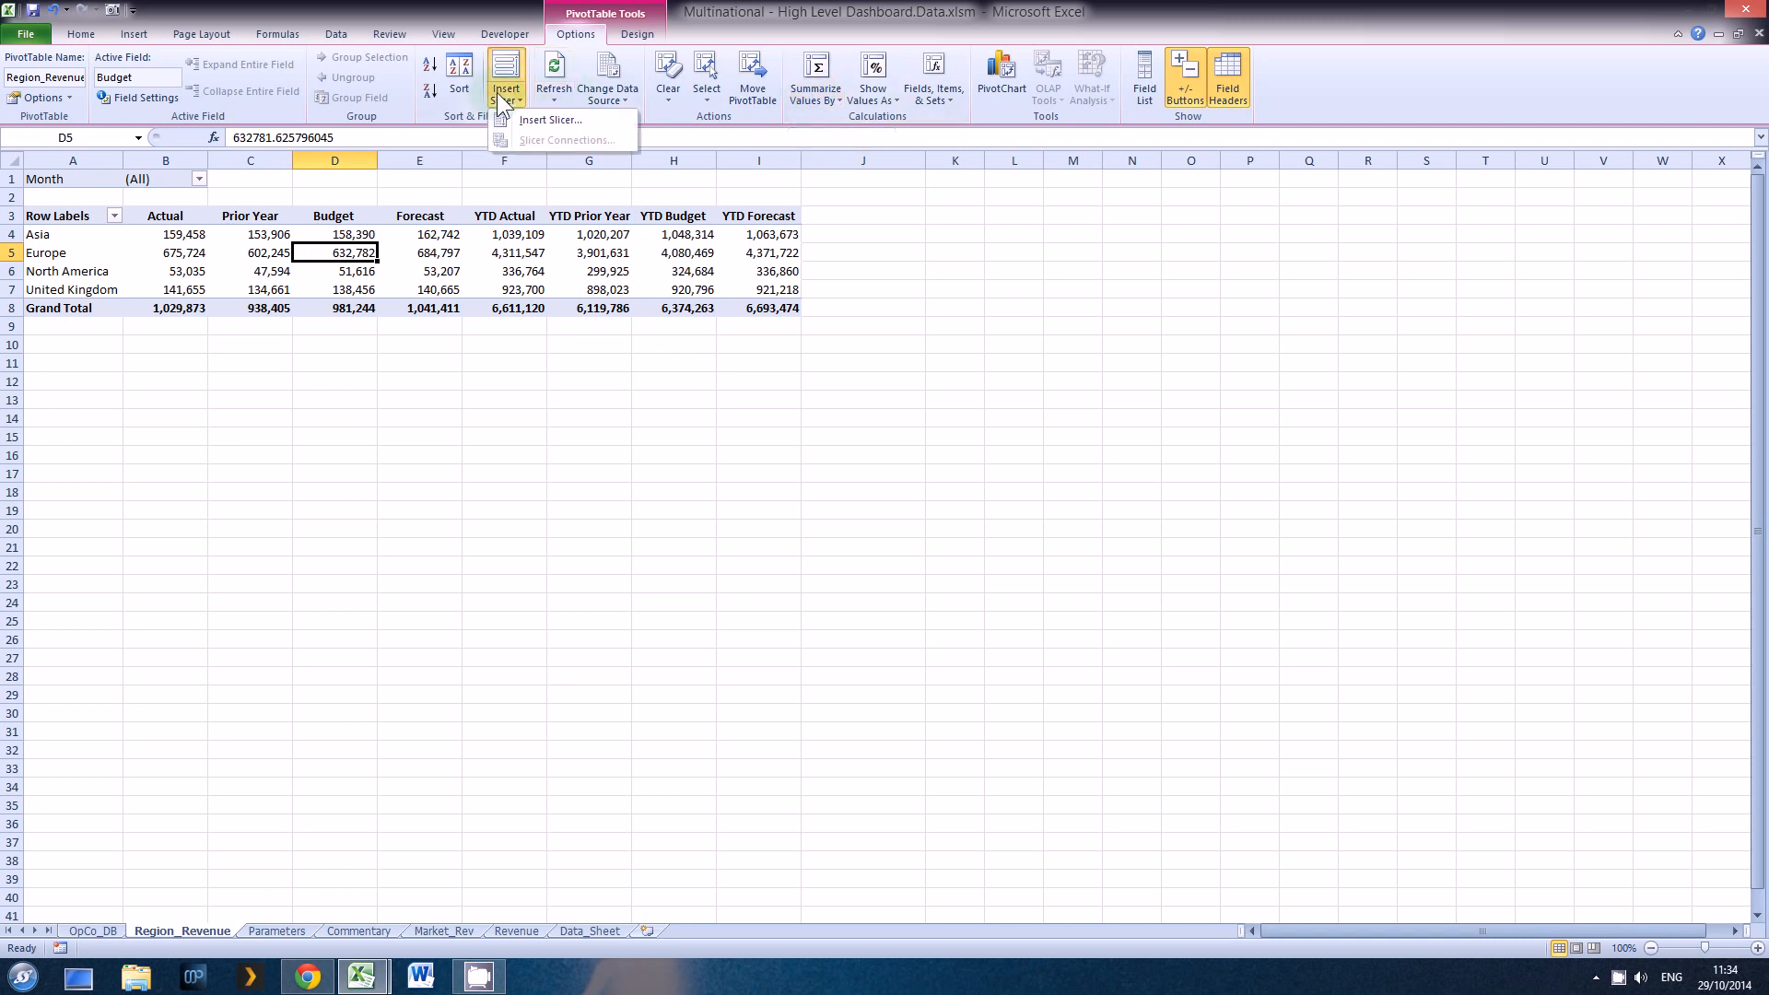
click(529, 121)
drag(479, 308, 415, 316)
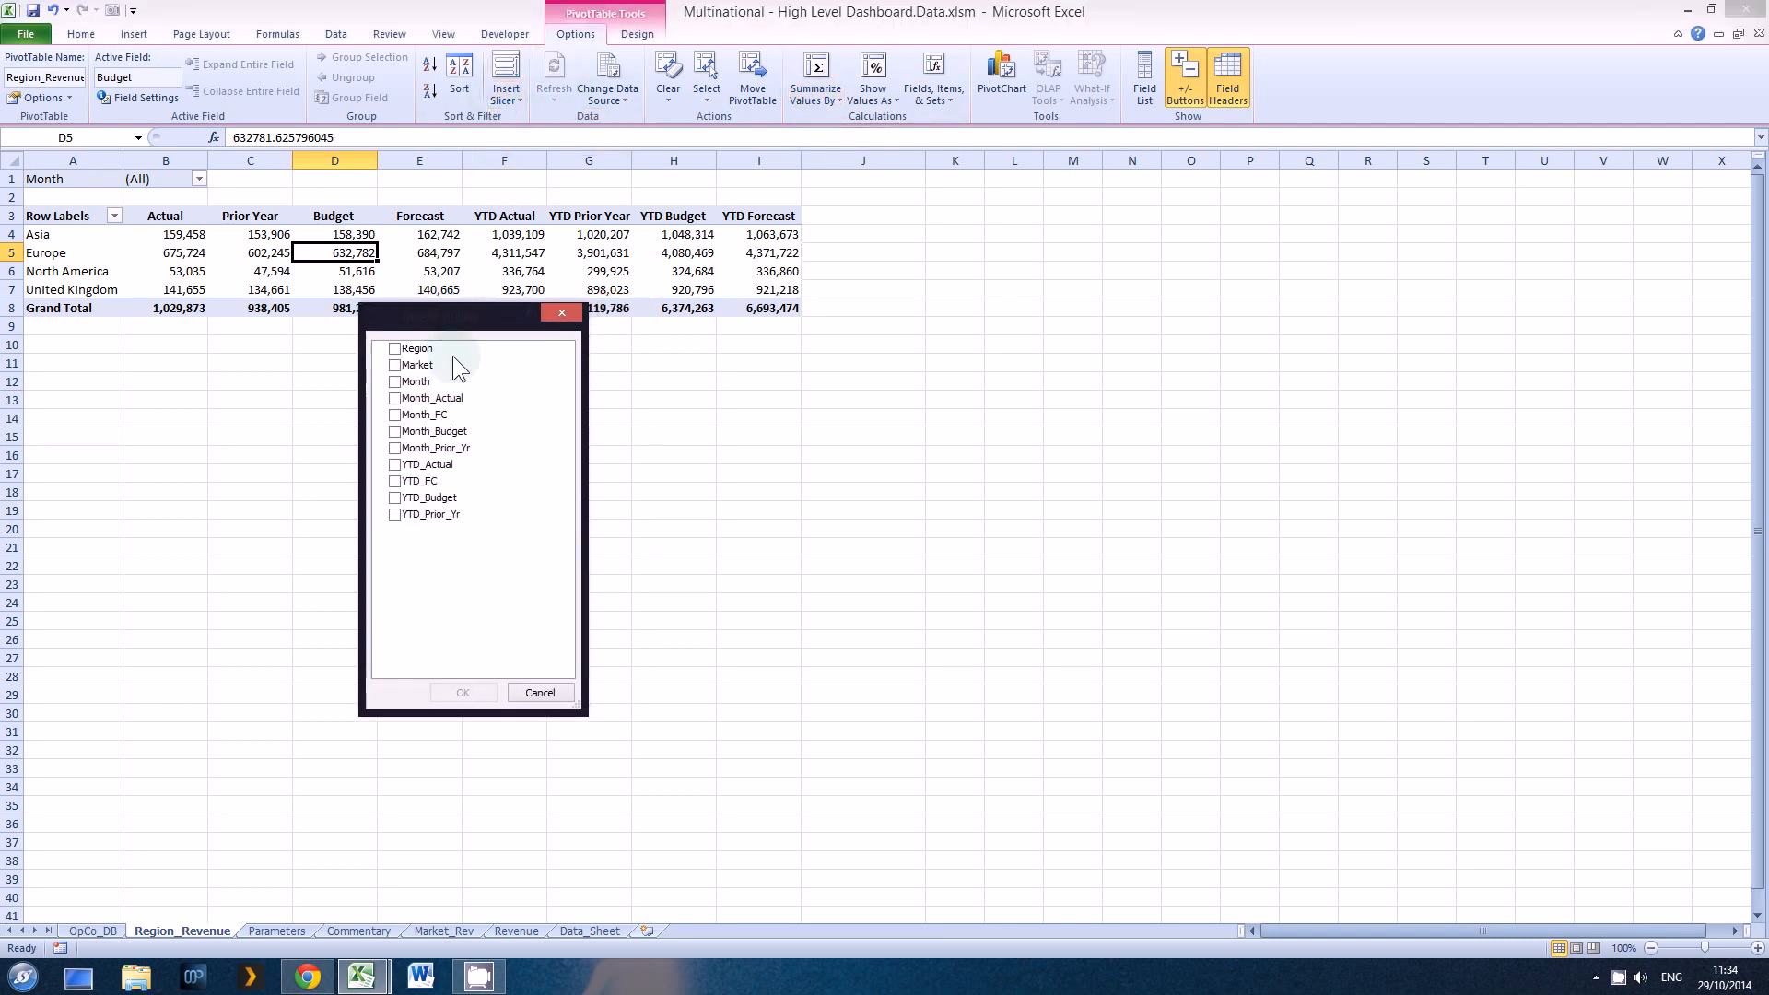
click(395, 381)
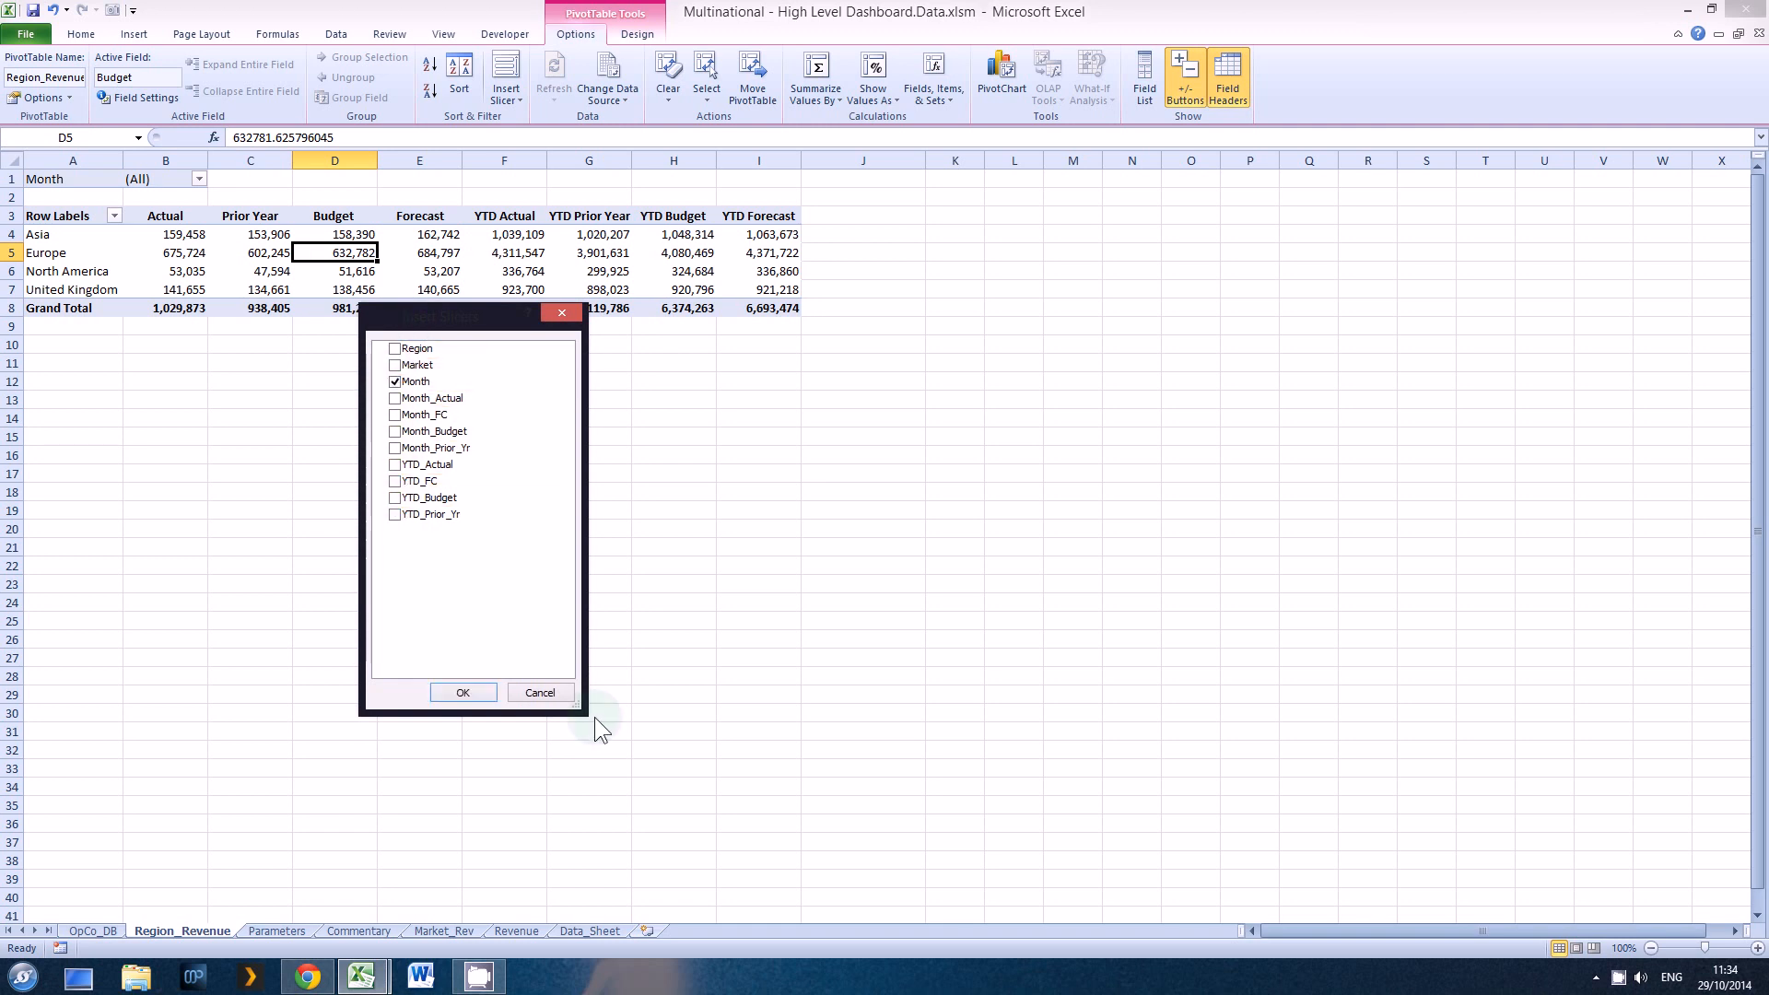
click(463, 692)
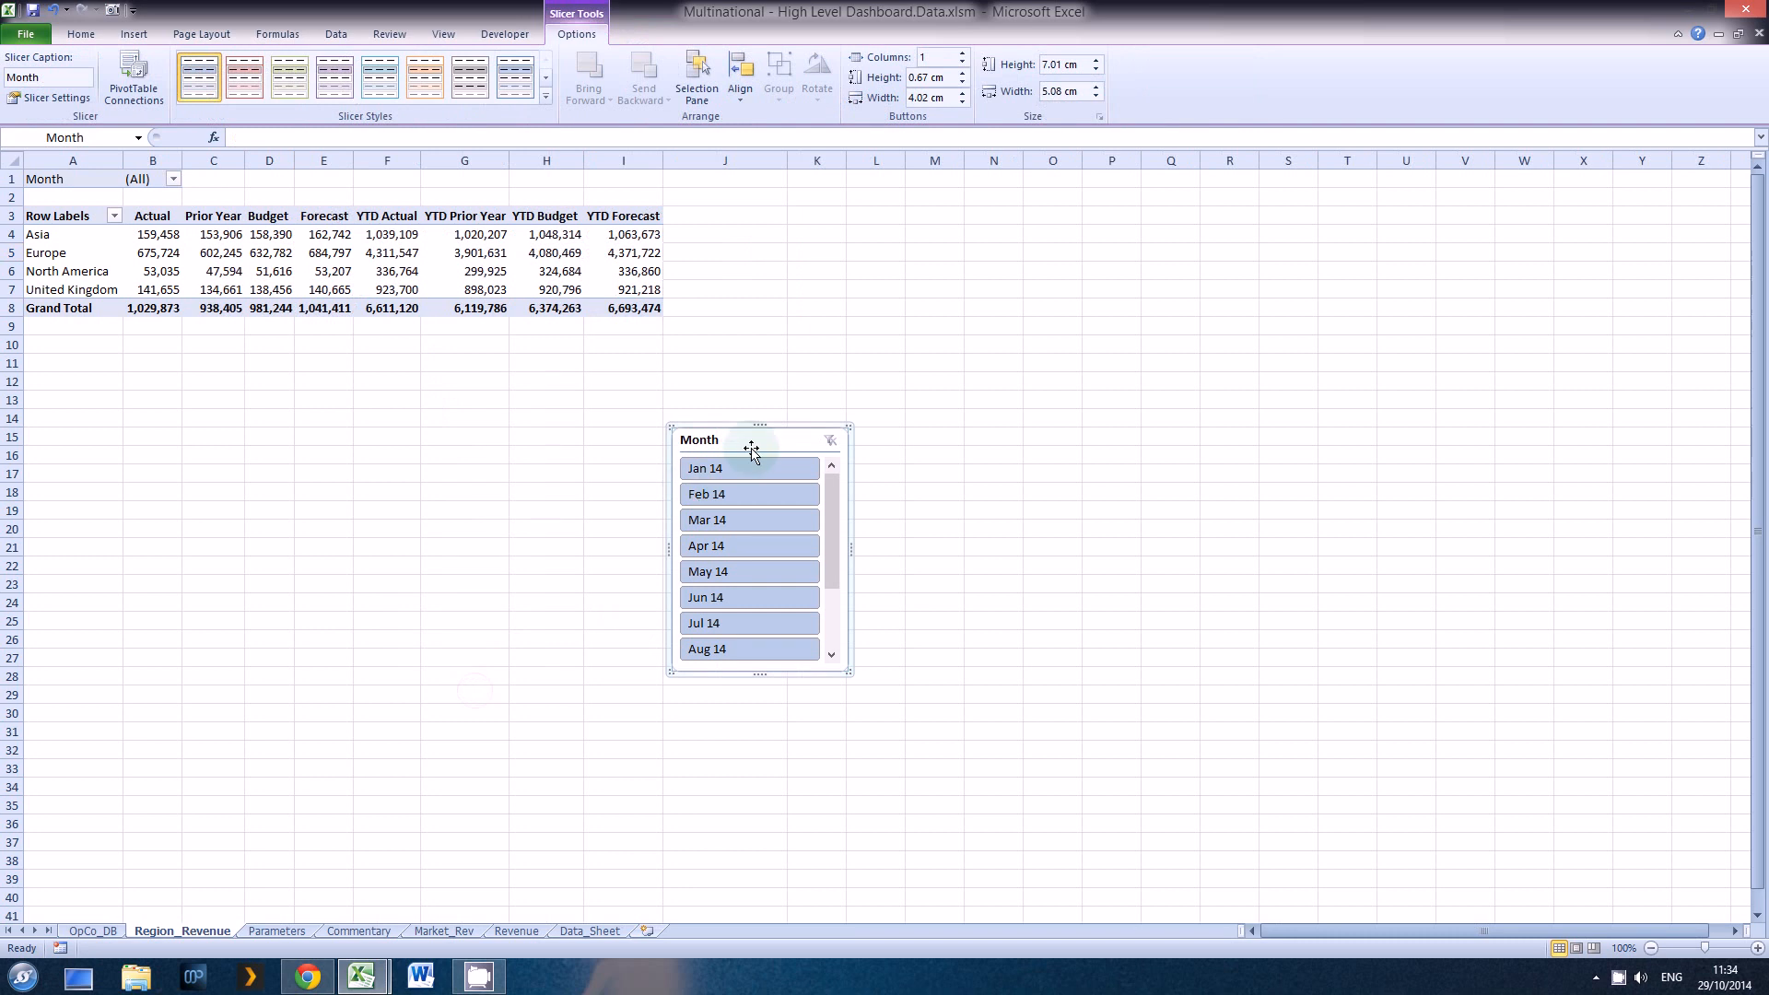
drag(750, 423, 300, 369)
drag(737, 370, 218, 338)
Step: Test the Month slicer on single months from Jan 14 to Apr 14 and finish with all months, Jan 14 to Dec 14, selected
click(221, 378)
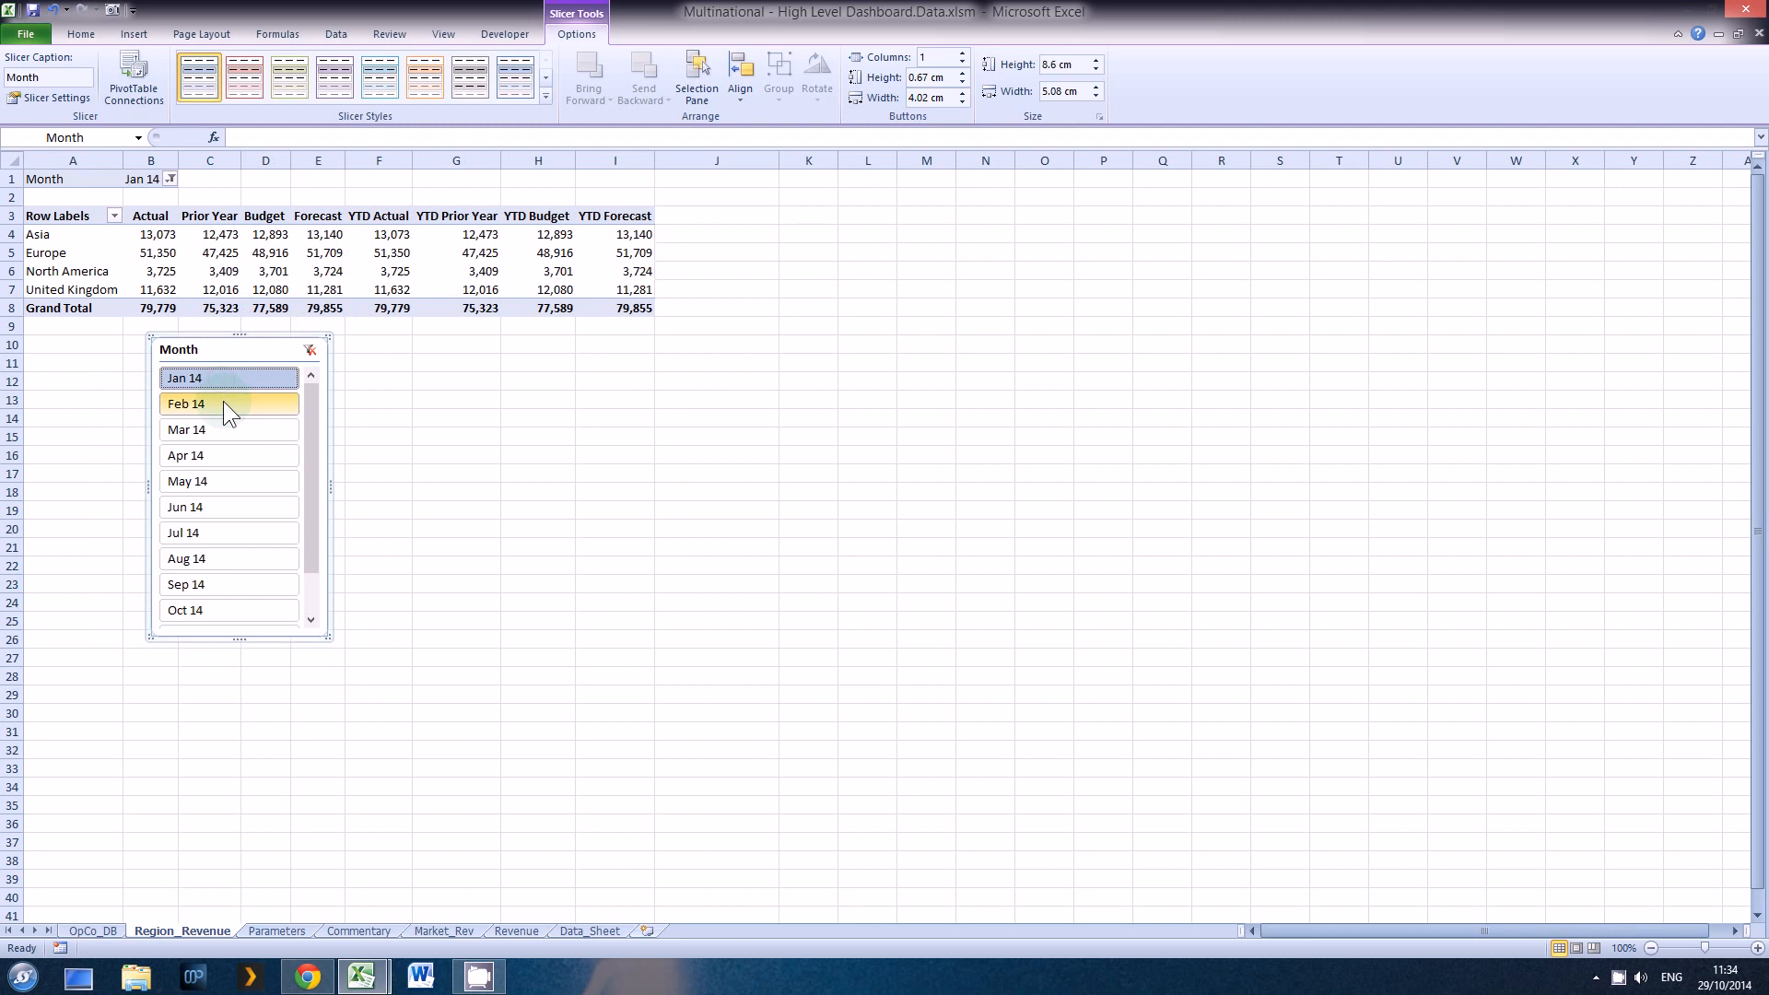
click(223, 402)
click(224, 428)
click(218, 456)
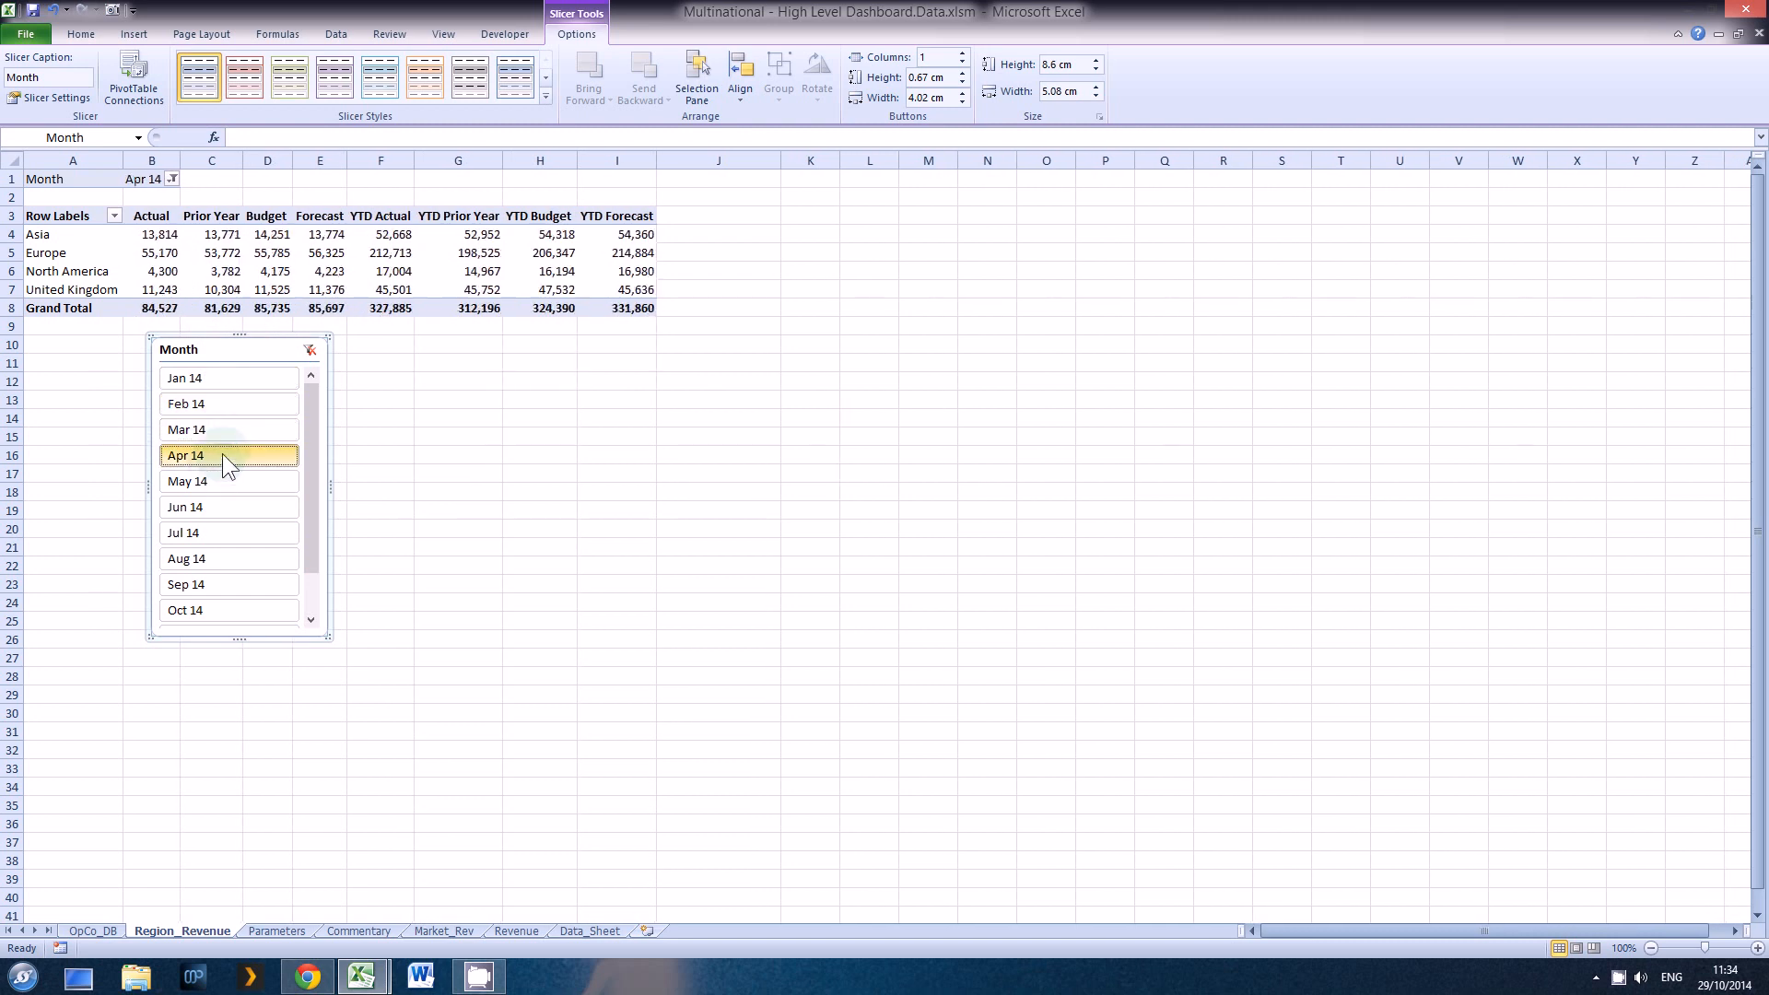
click(230, 376)
drag(310, 461, 312, 623)
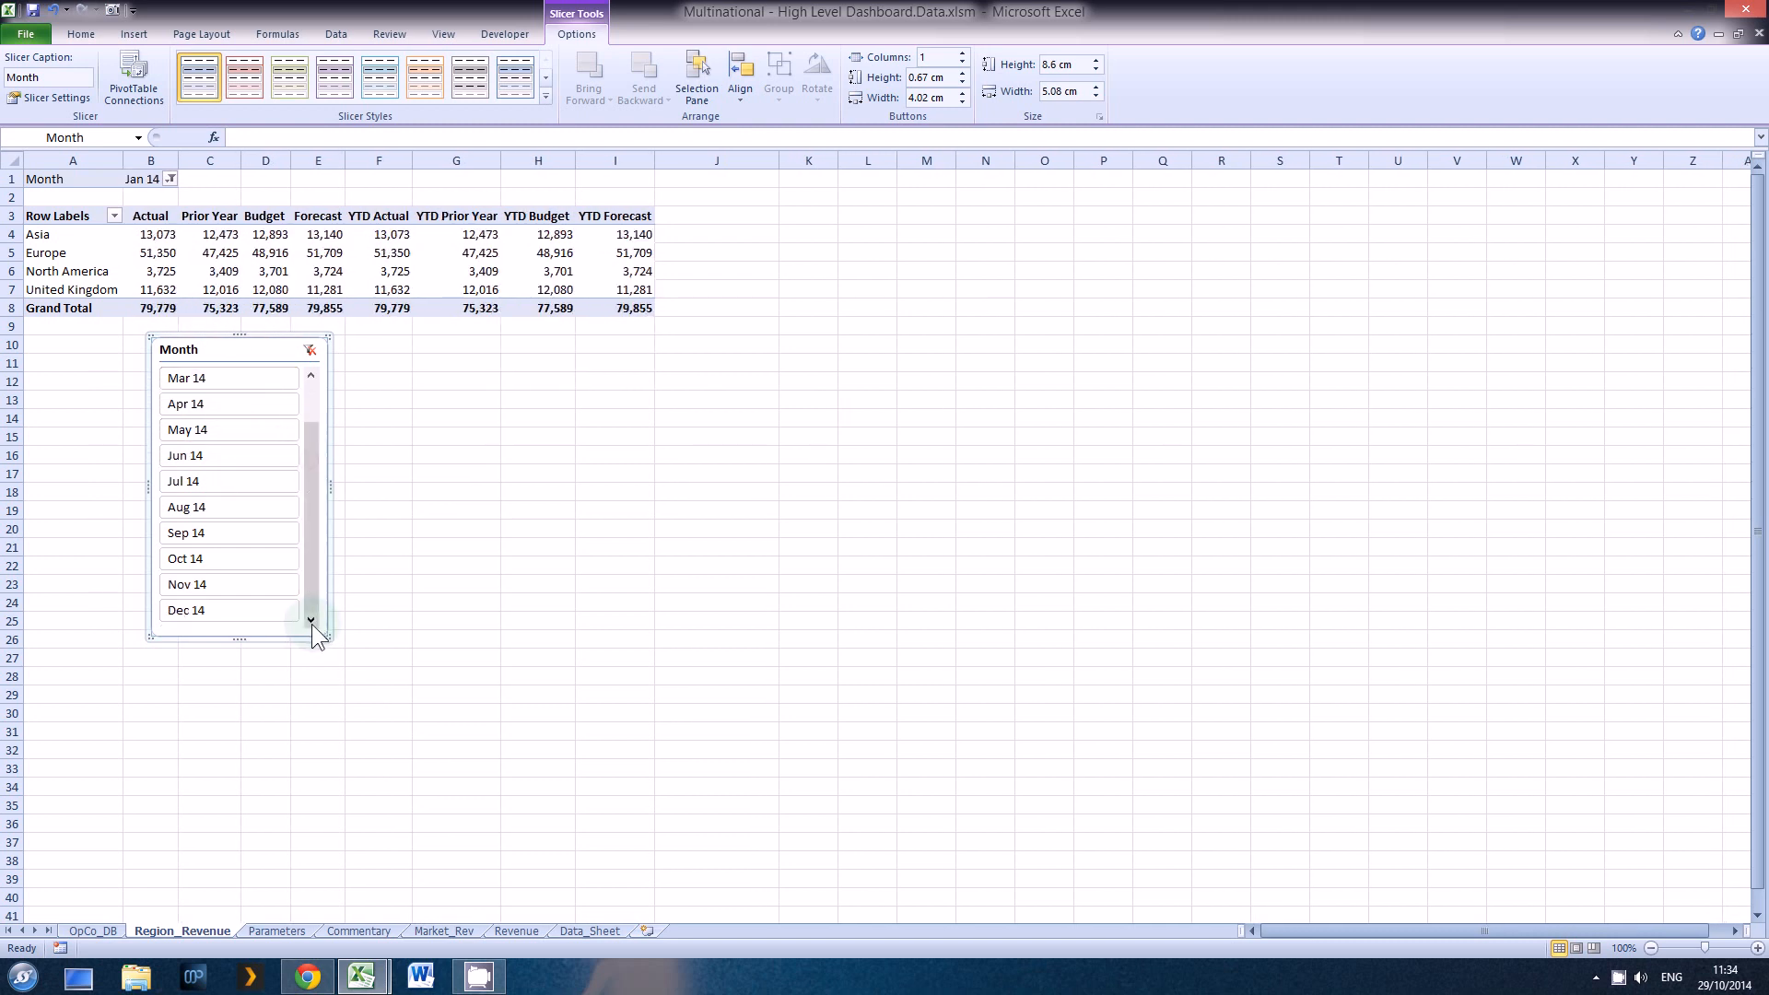
shift+click(258, 612)
click(387, 473)
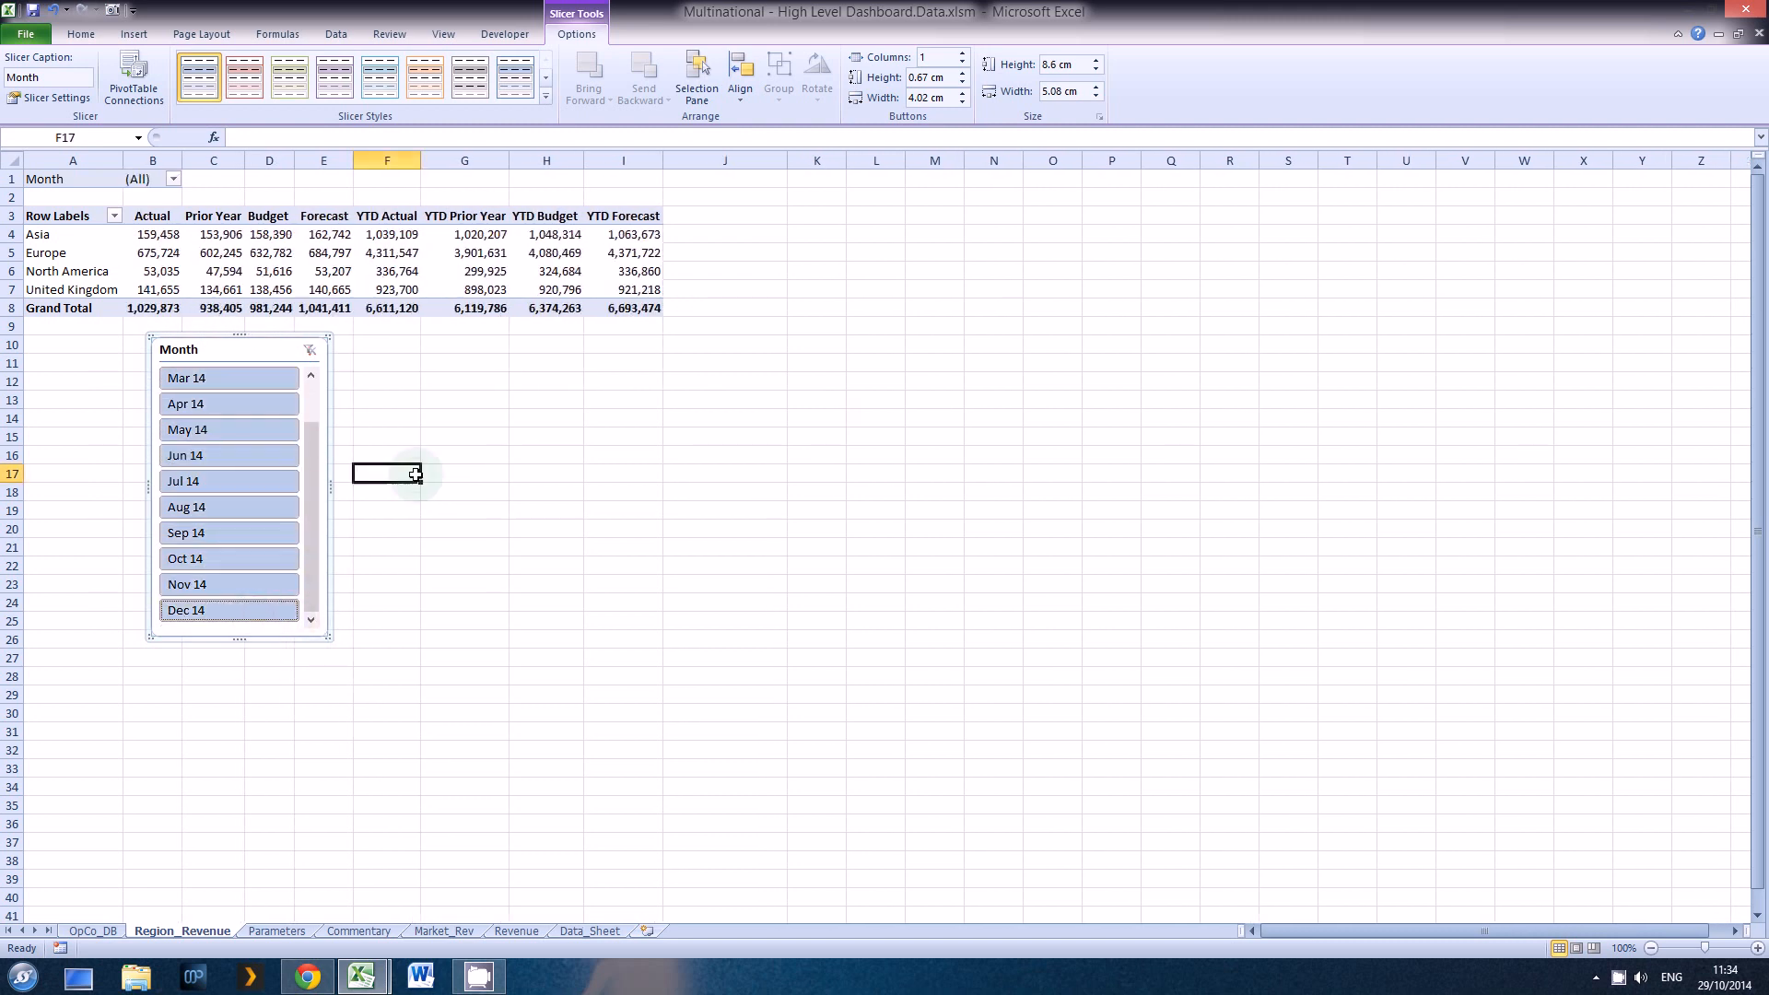
click(226, 347)
right_click(228, 346)
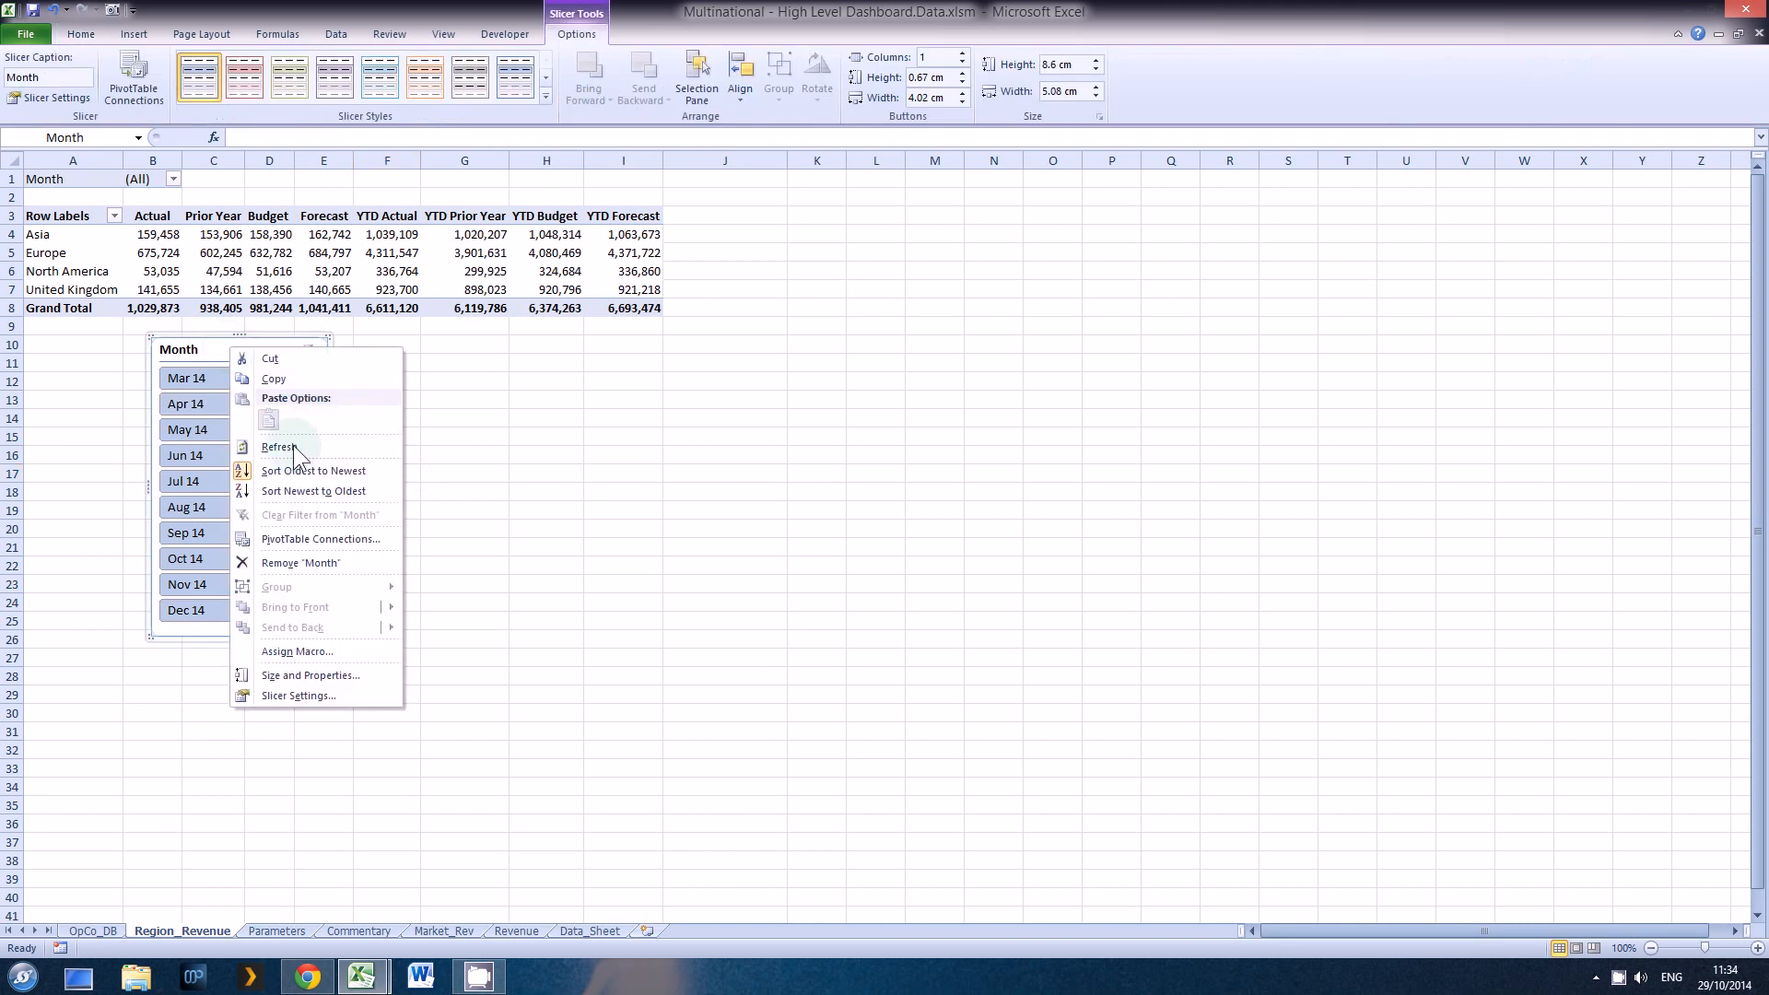
click(333, 678)
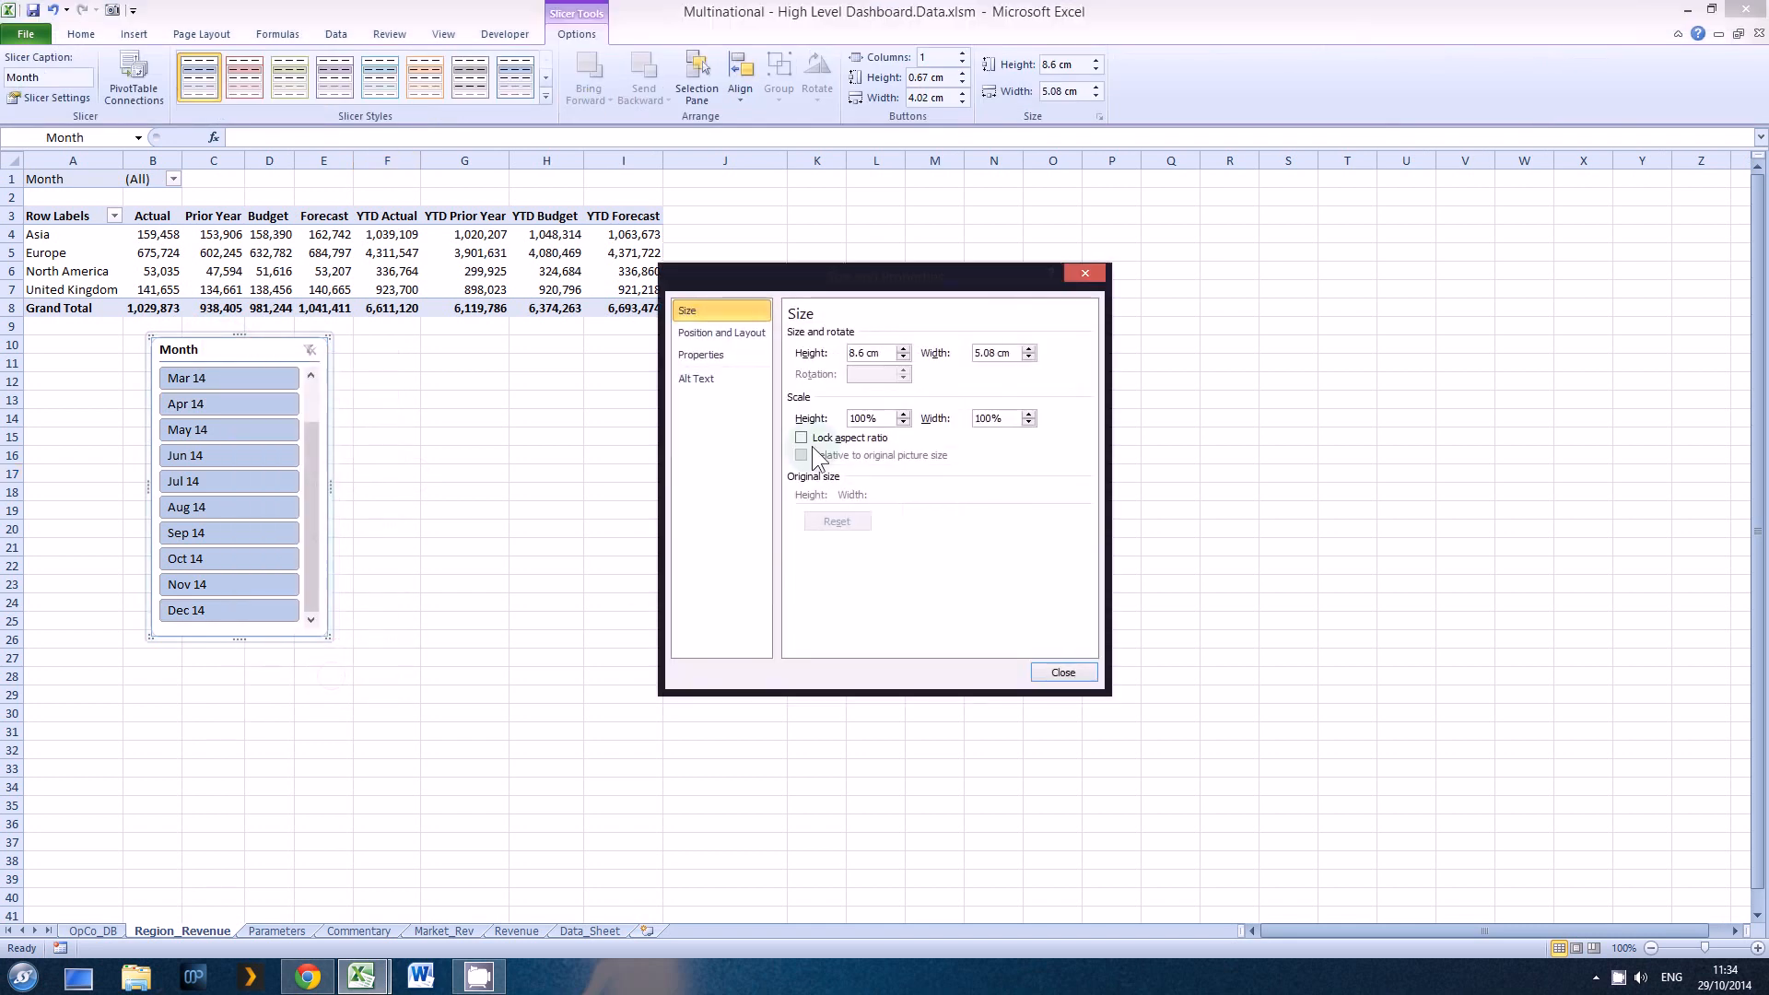
click(1064, 672)
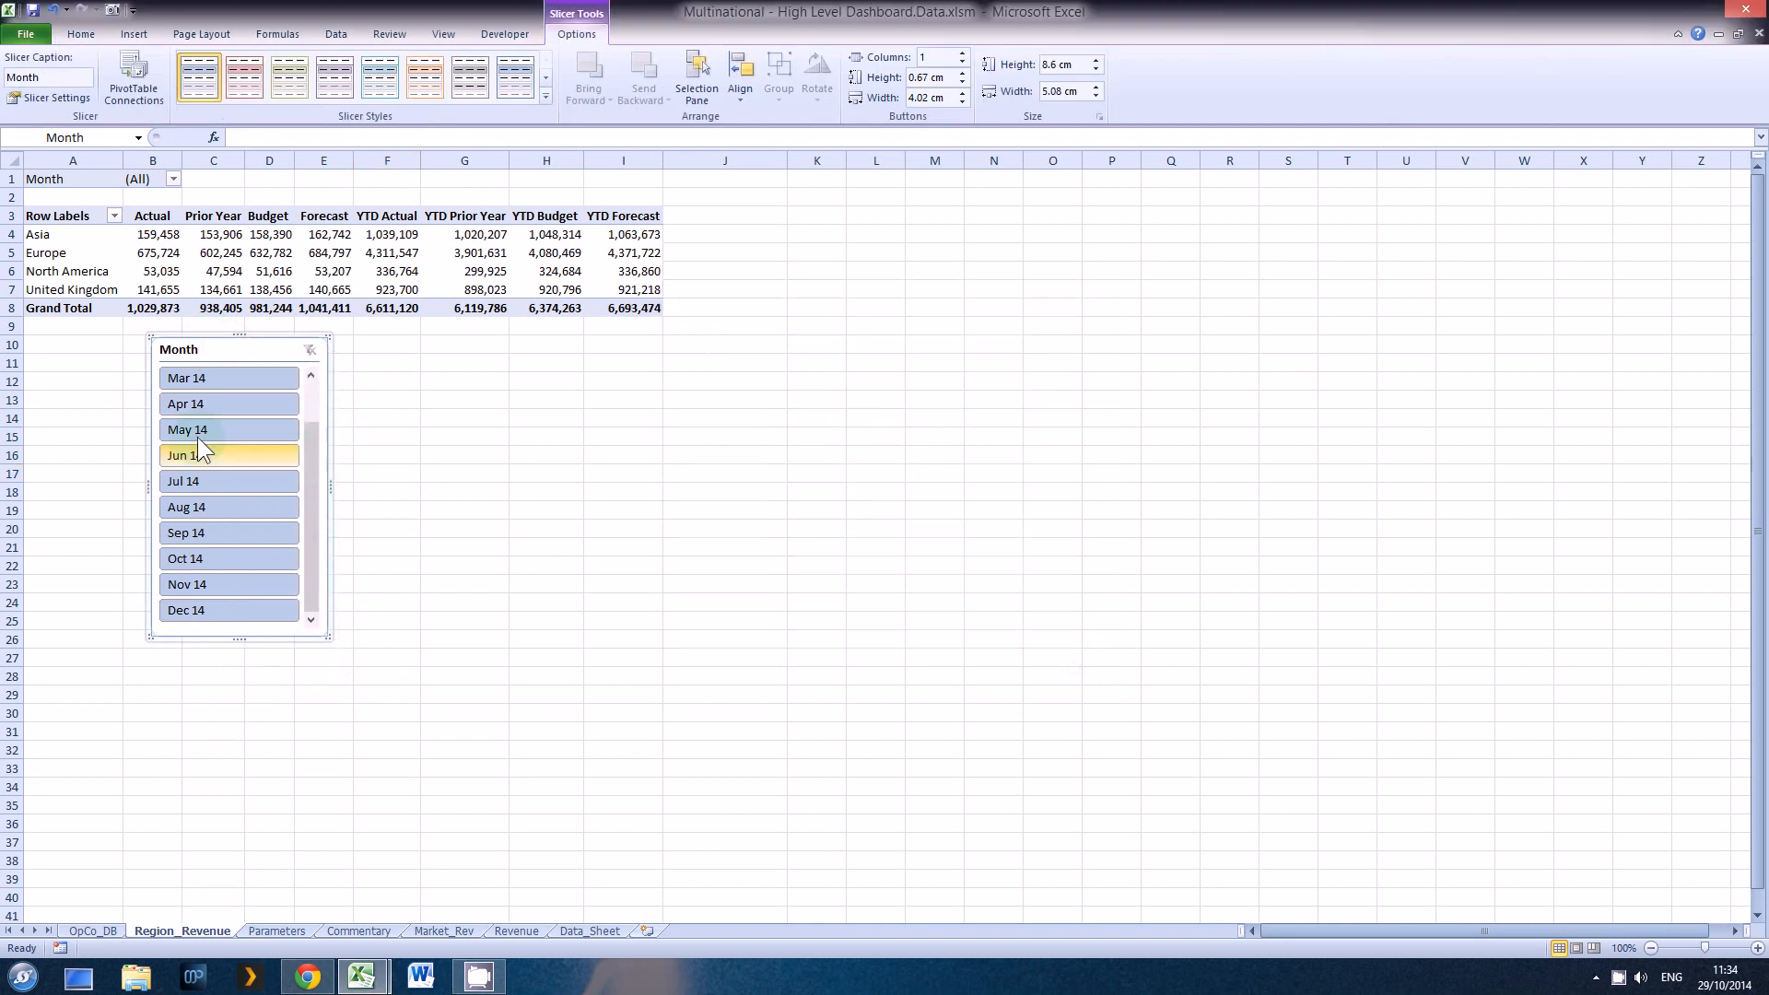
Step: Turn off the header display in the Month slicer's settings
right_click(230, 349)
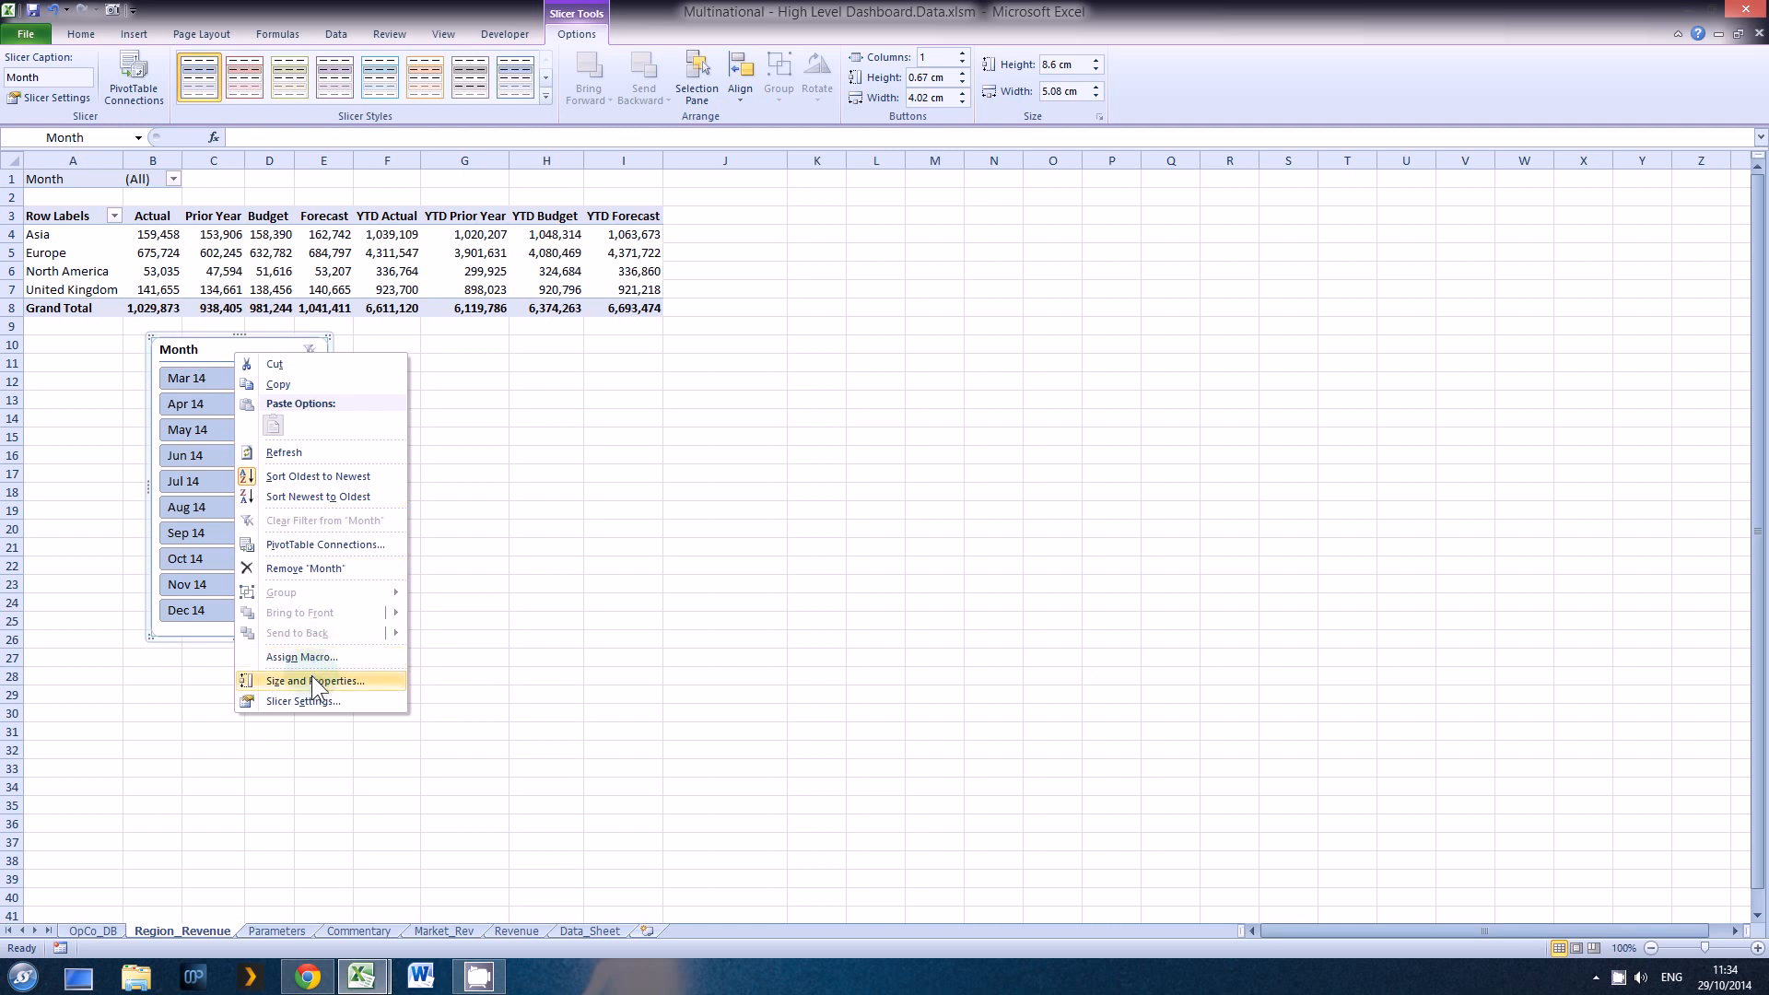
click(308, 698)
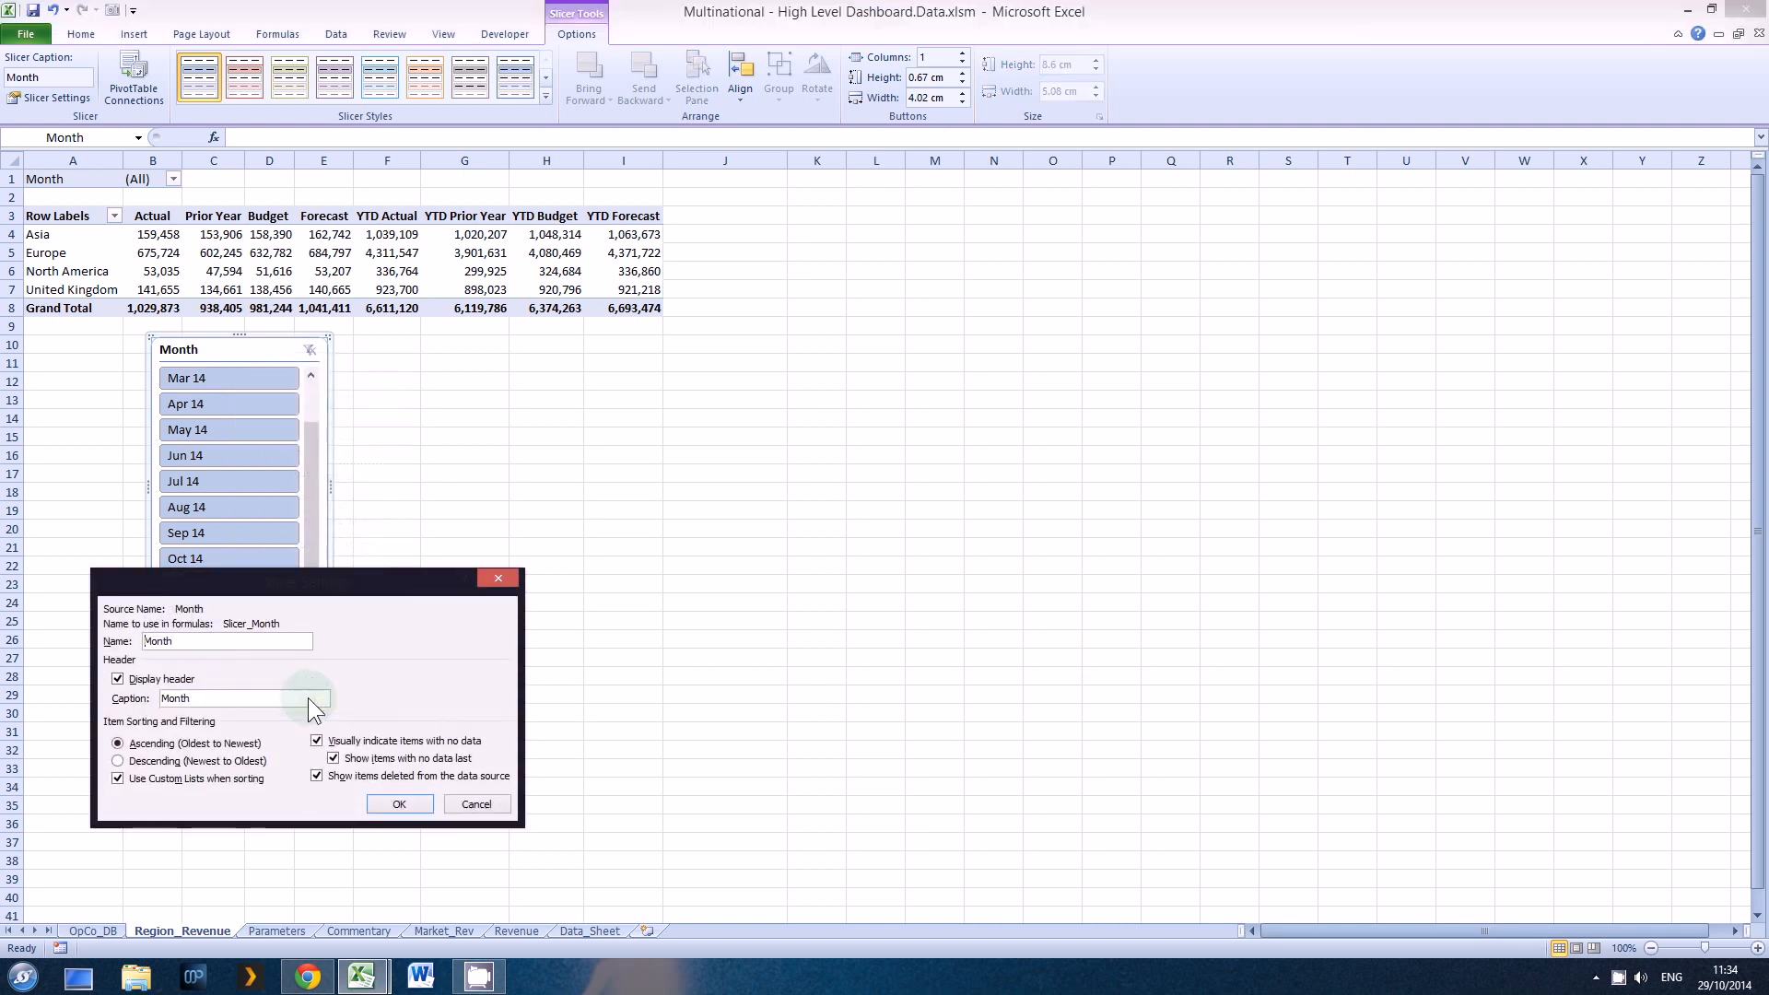
click(118, 679)
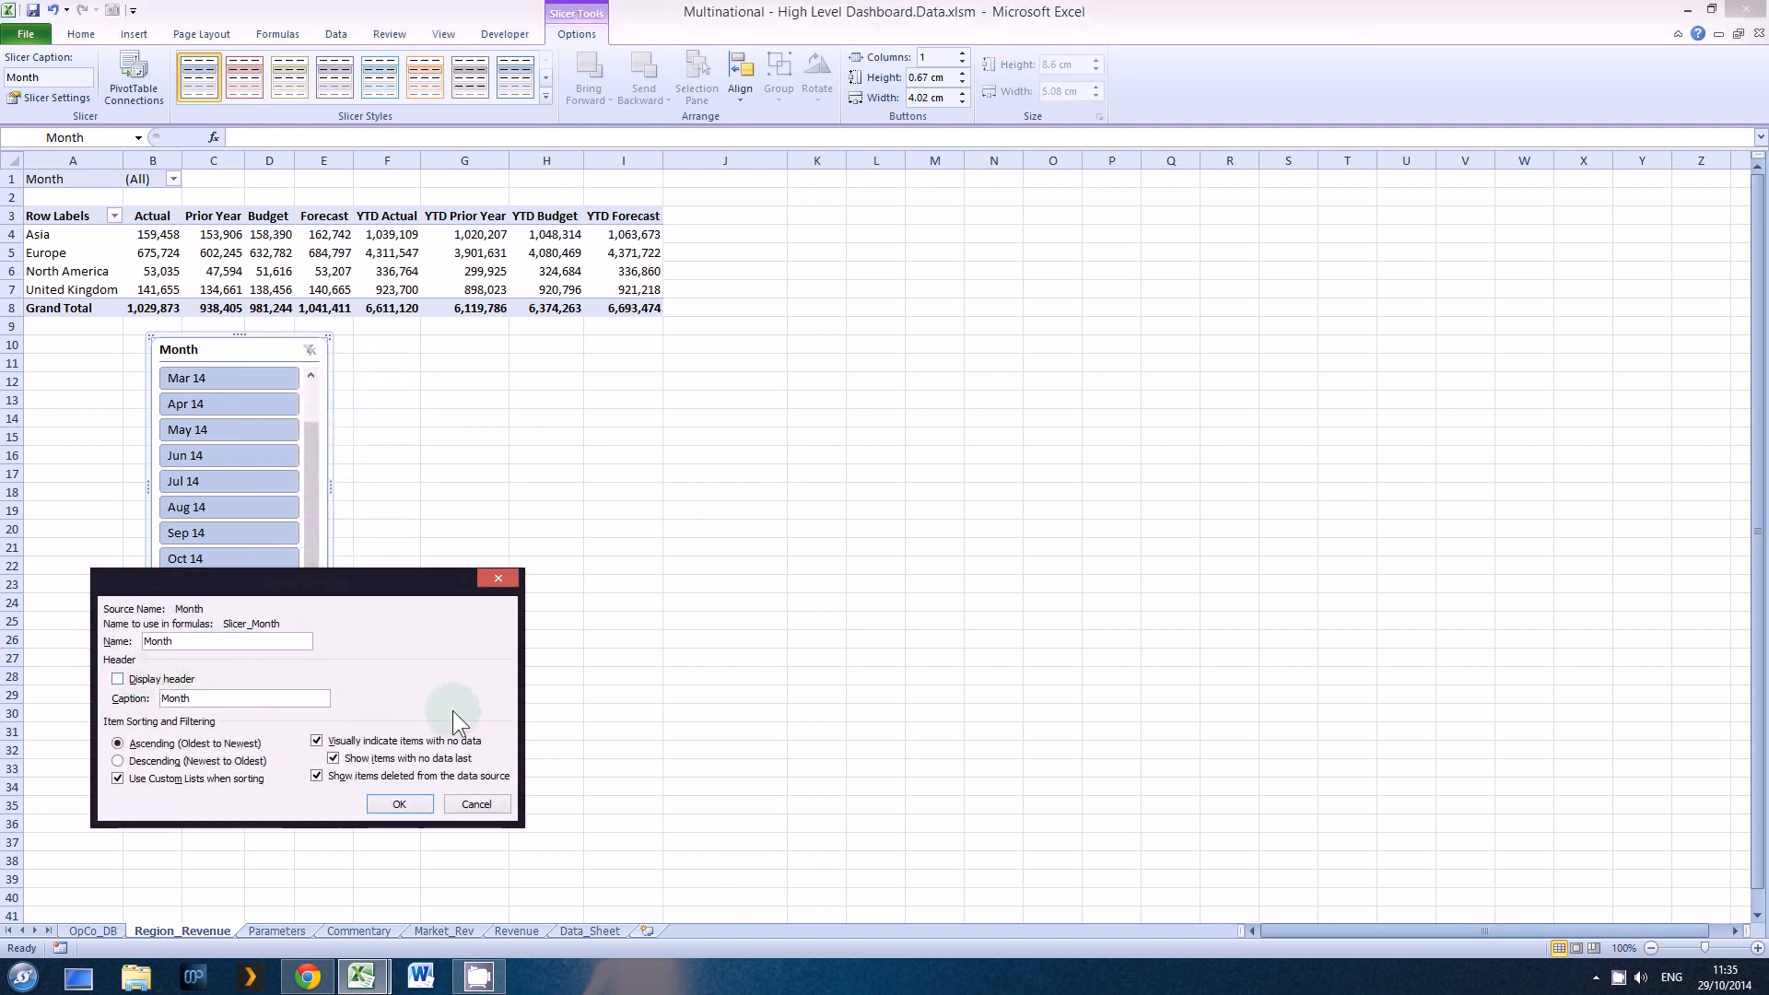
click(399, 804)
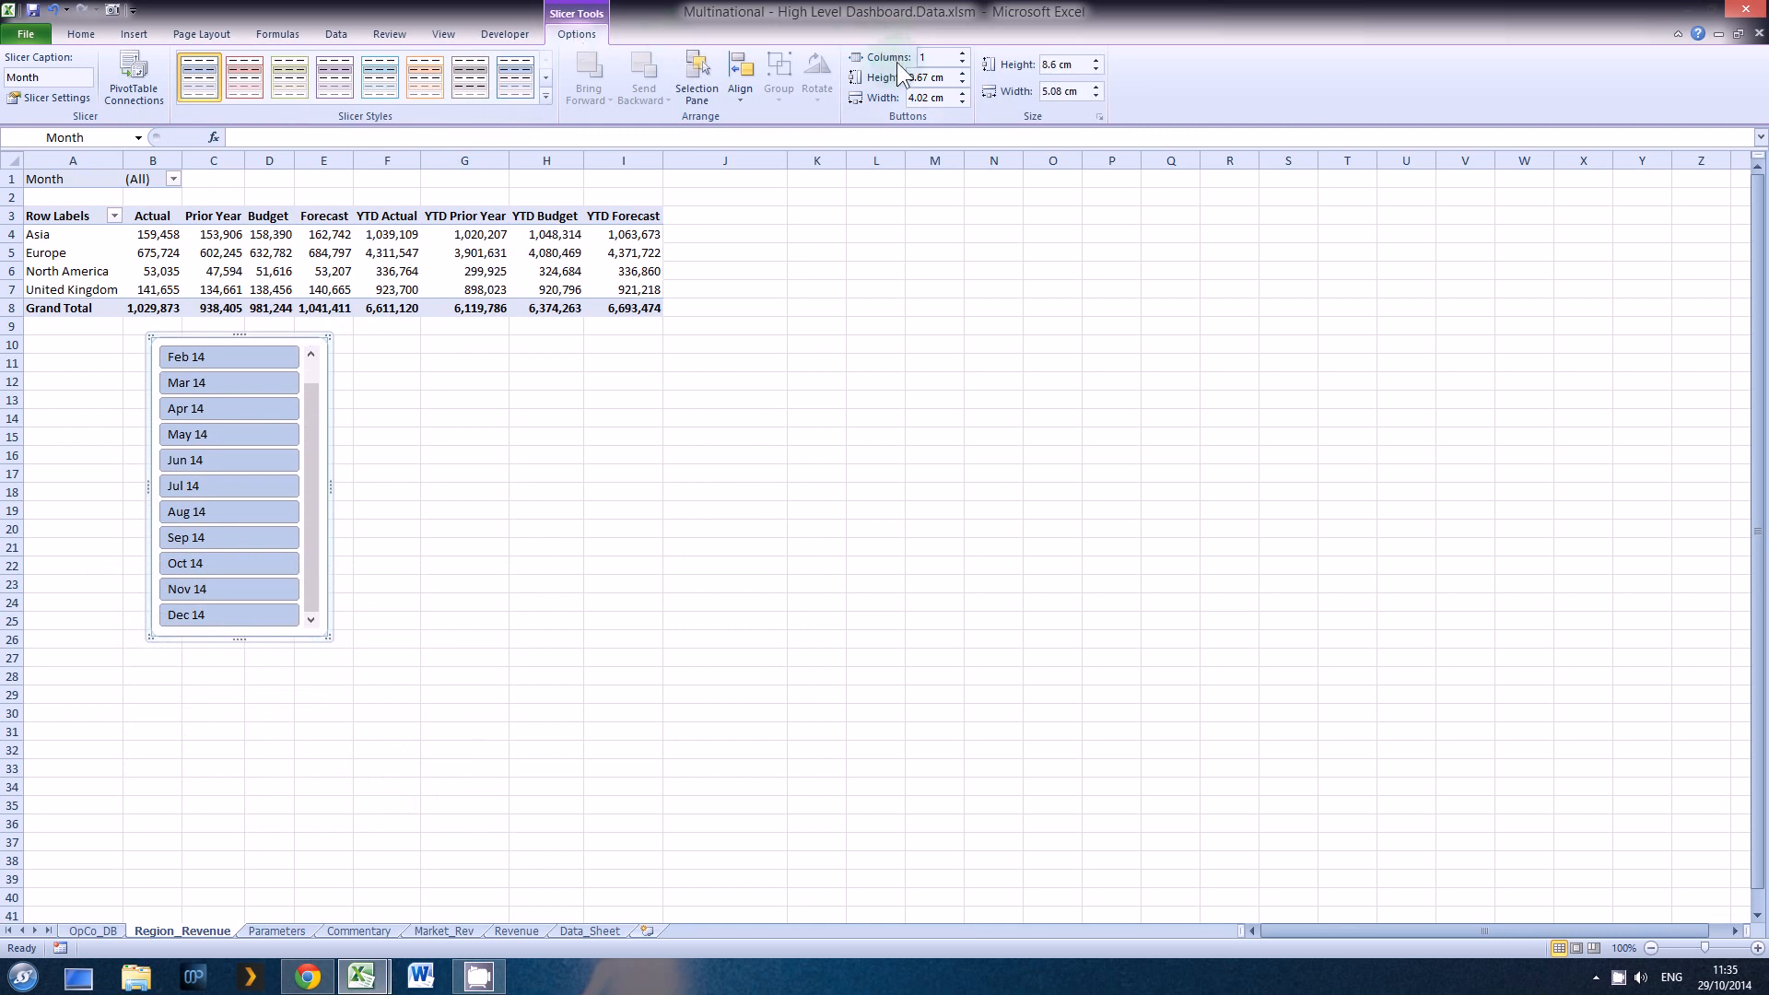
Step: Arrange the Month slicer's buttons in 6 columns
click(962, 52)
click(962, 53)
click(962, 53)
click(962, 53)
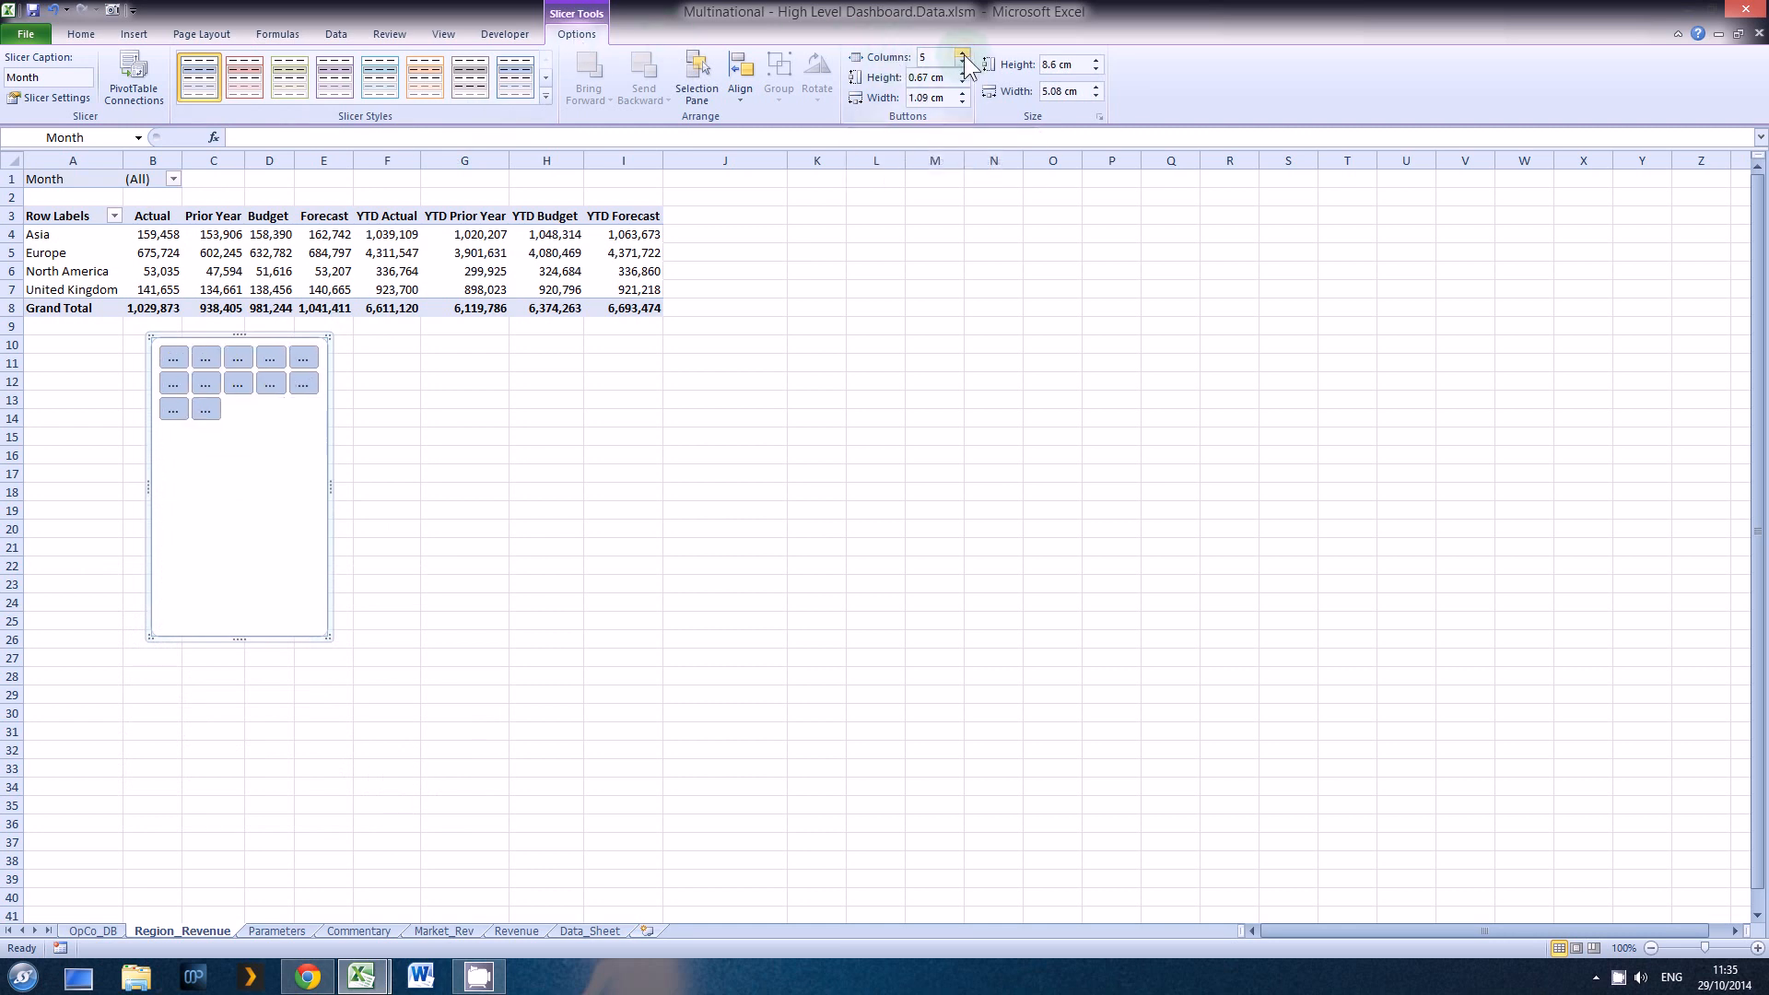
click(962, 53)
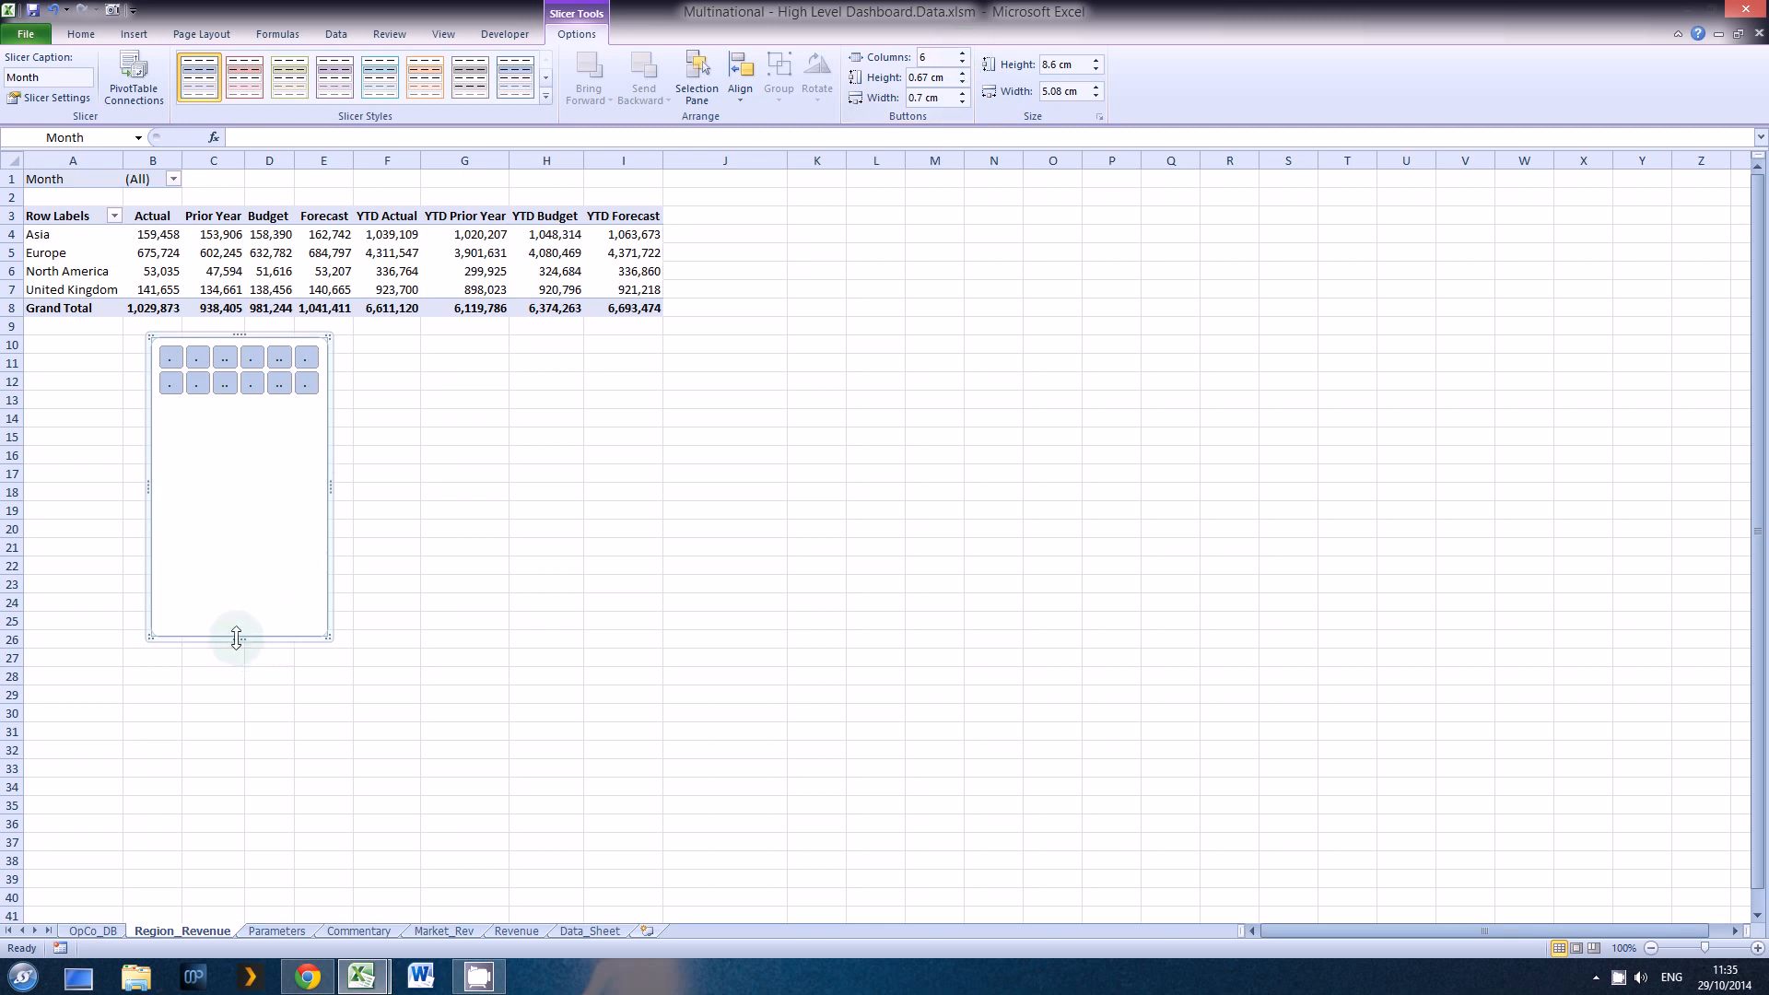
Step: Resize the Month slicer to about 1.98 cm high by 10.45 cm wide and keep its original blue style after trying another
drag(237, 636, 240, 425)
drag(331, 383, 517, 383)
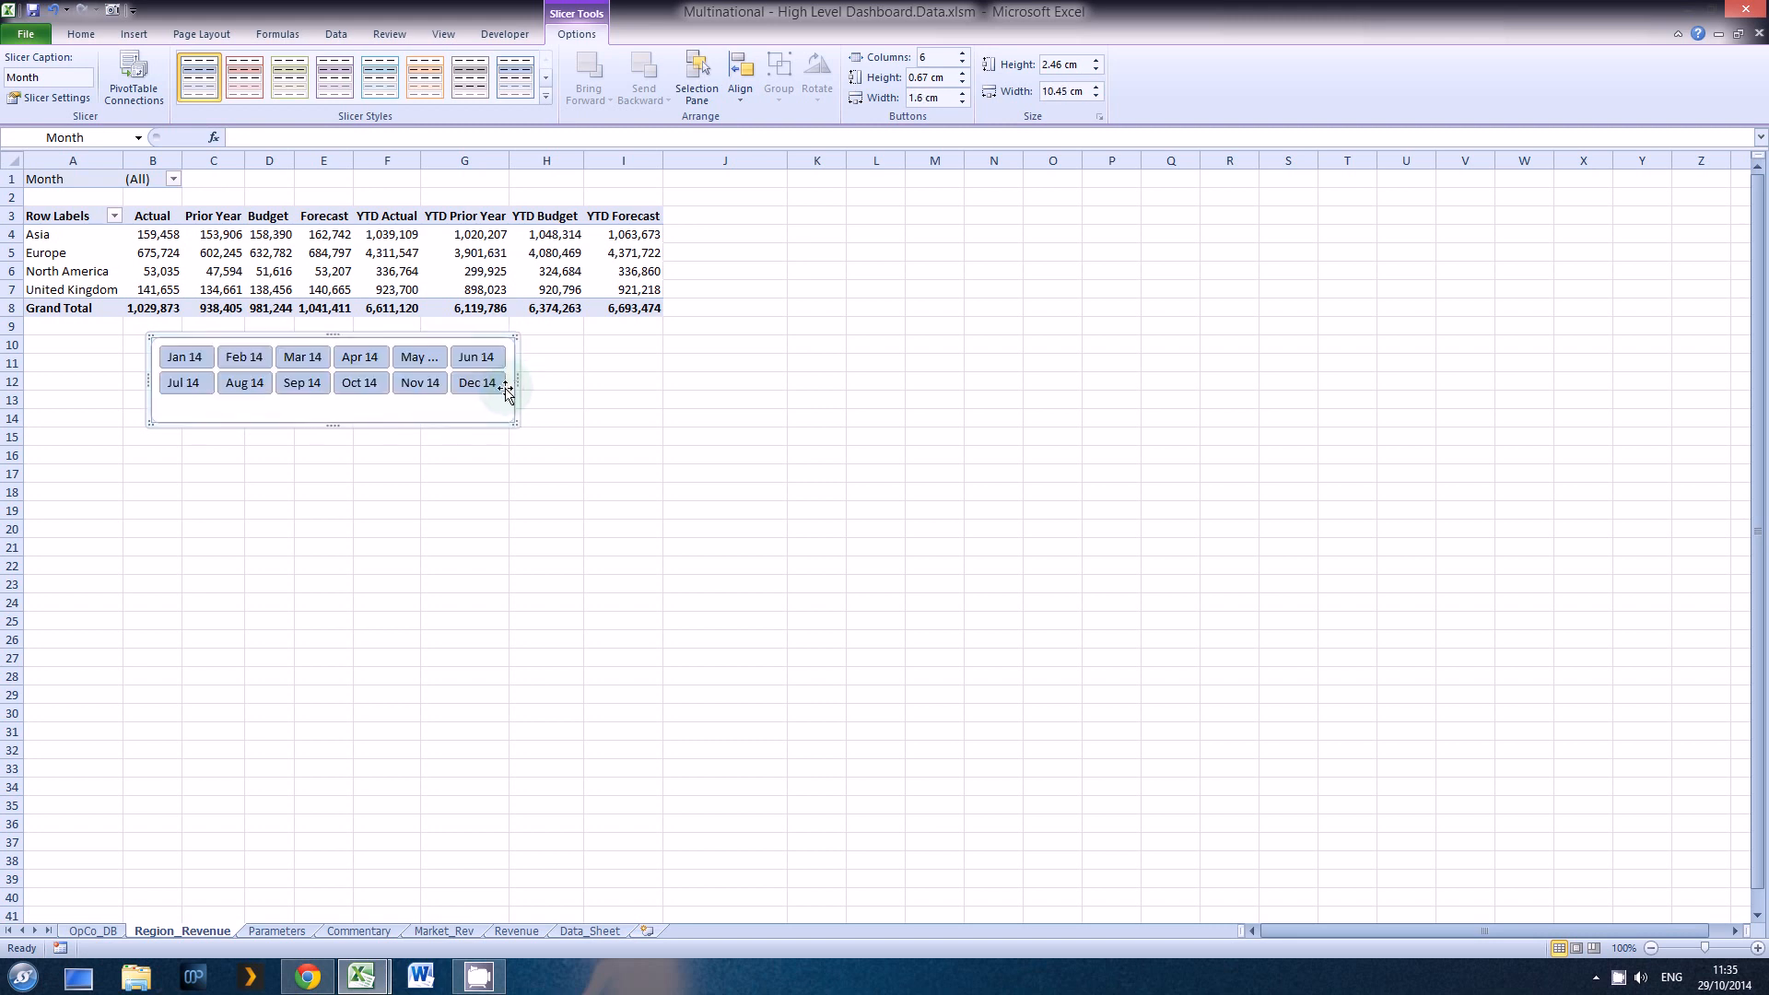
drag(334, 425, 335, 409)
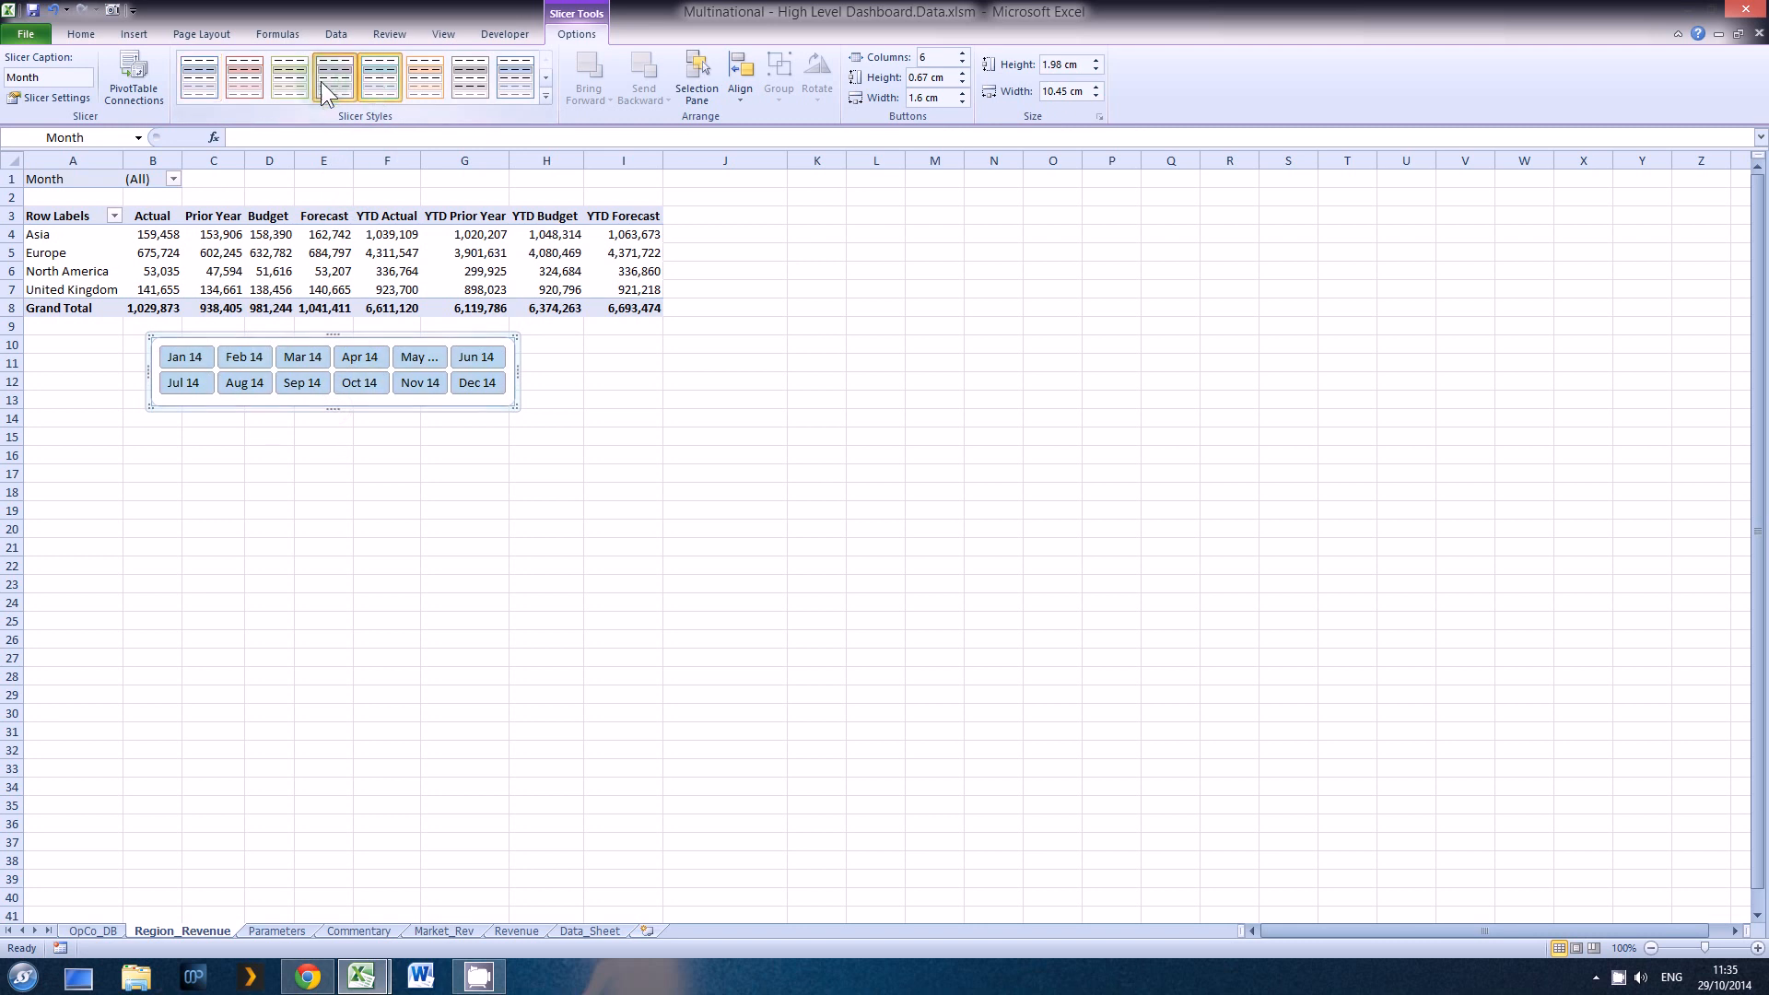
click(289, 77)
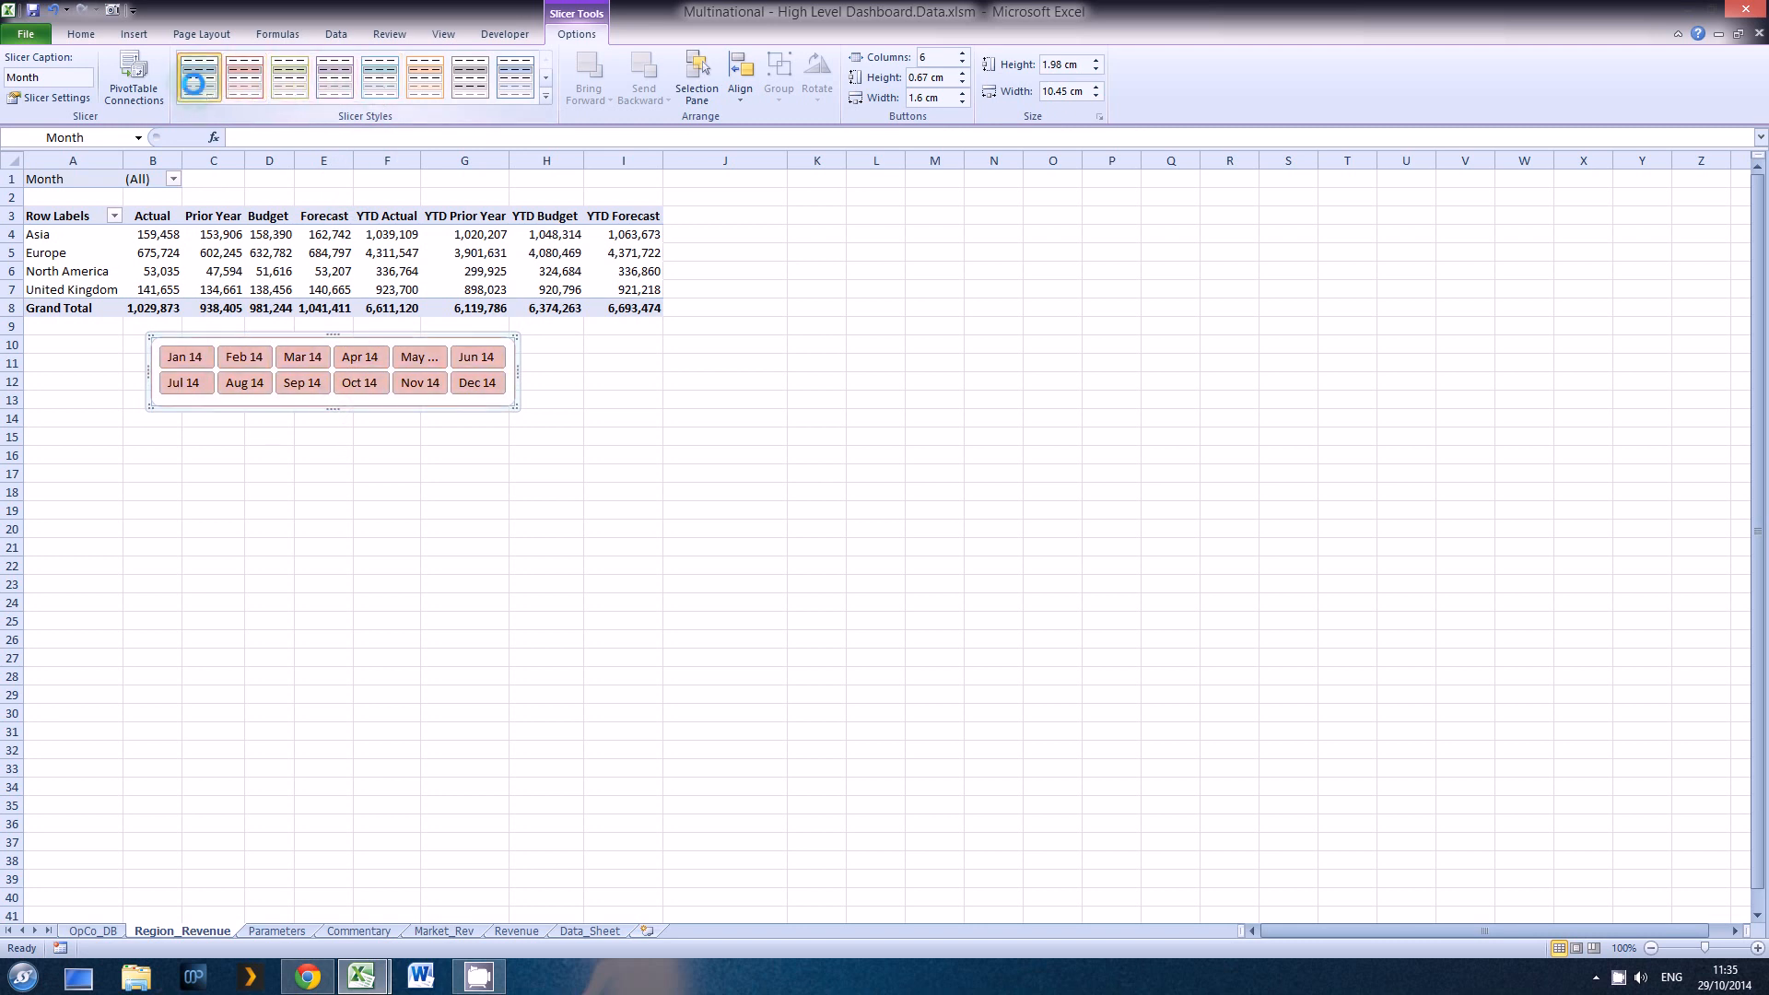
click(197, 79)
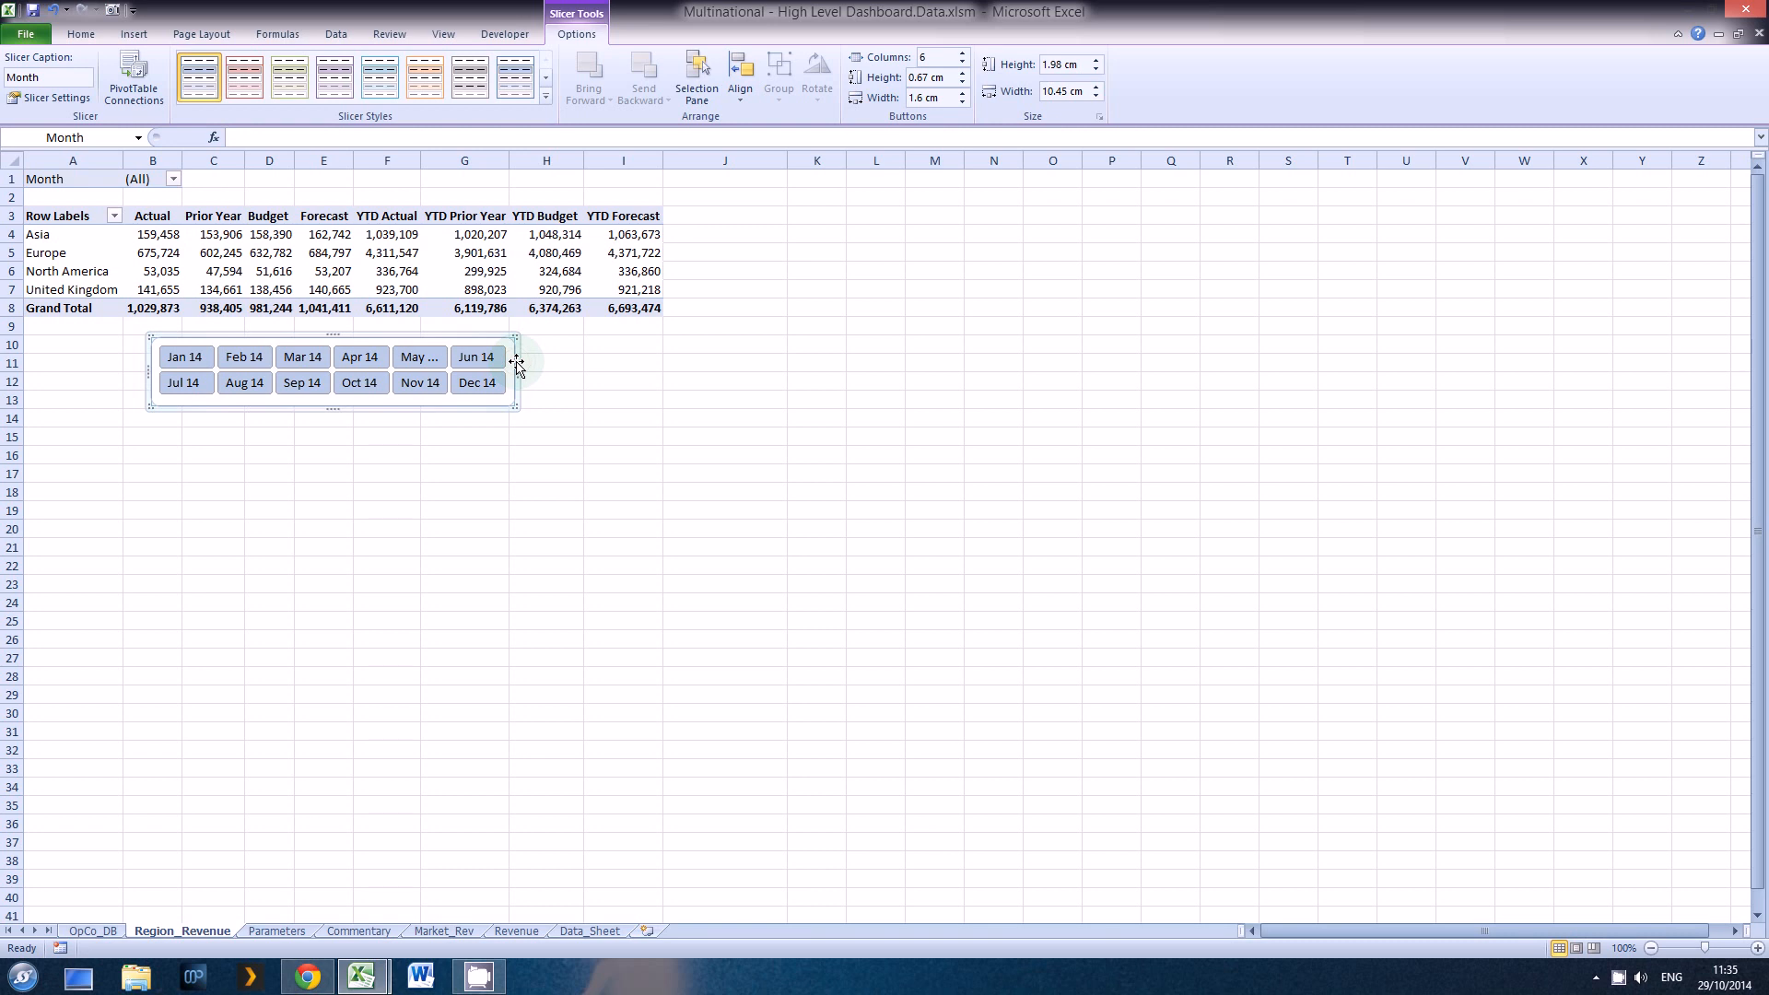
Step: Move the Month slicer from Region_Revenue to the OpCo_DB dashboard by cutting it and pasting it at D21, beneath the region table
key(Delete)
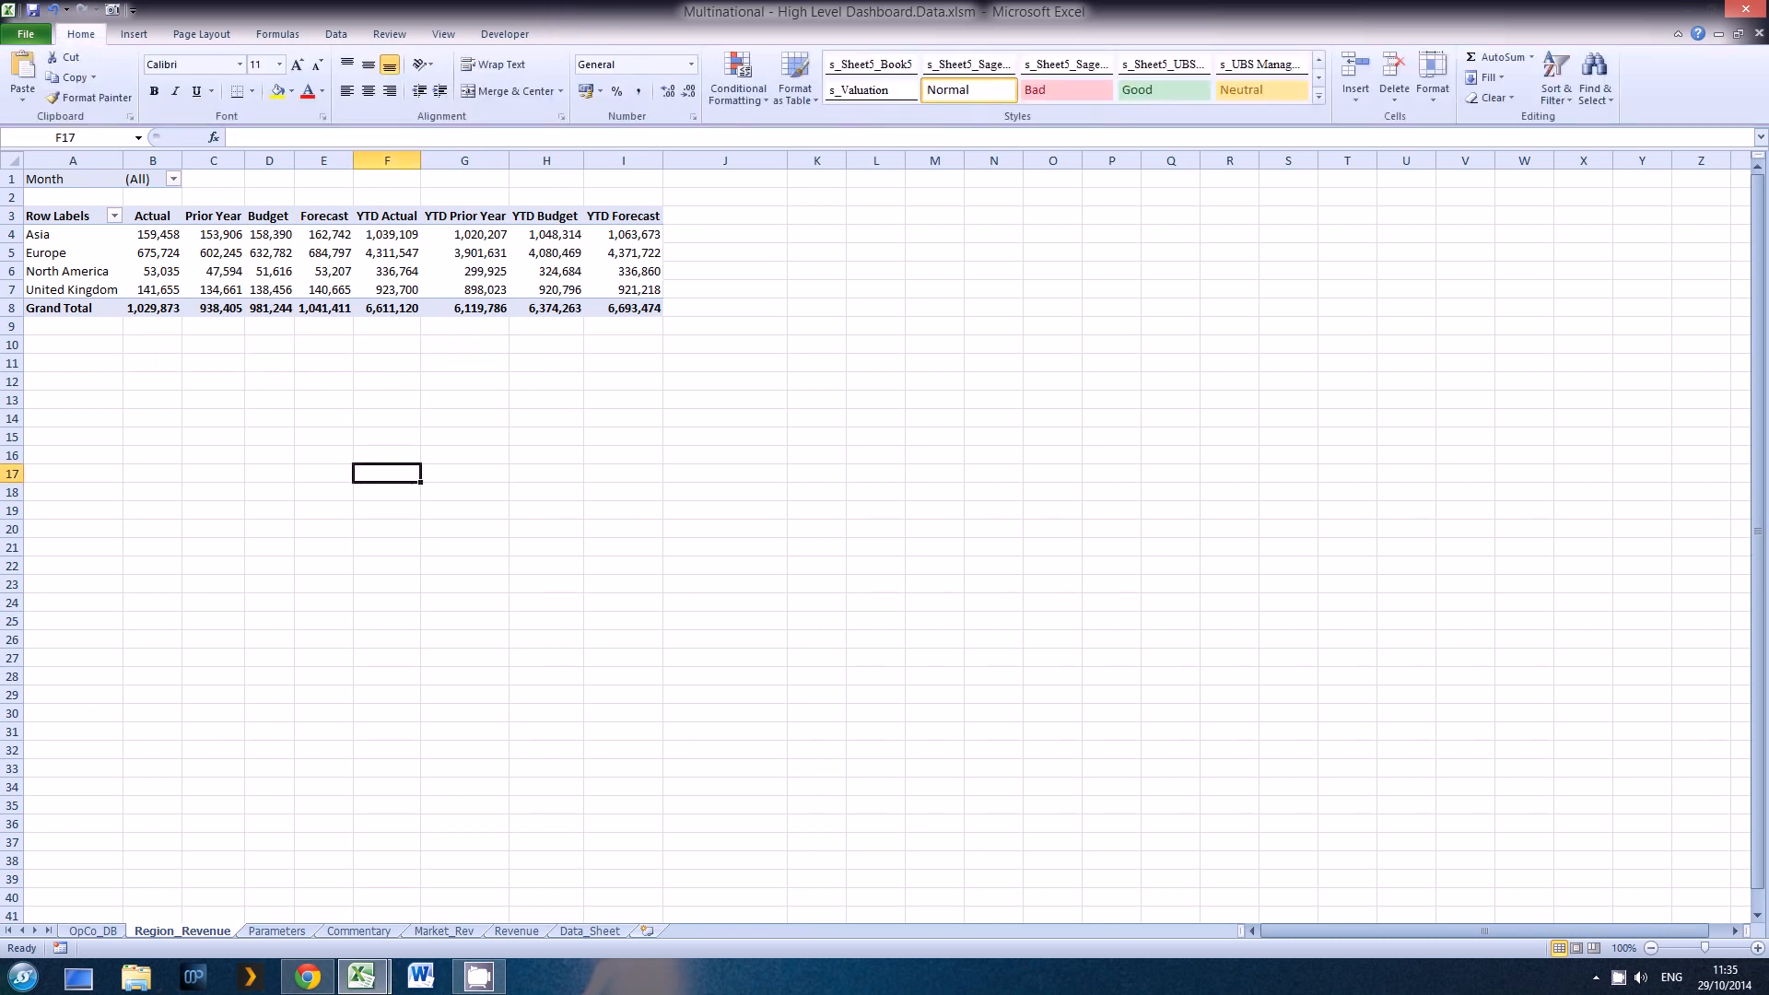
click(85, 932)
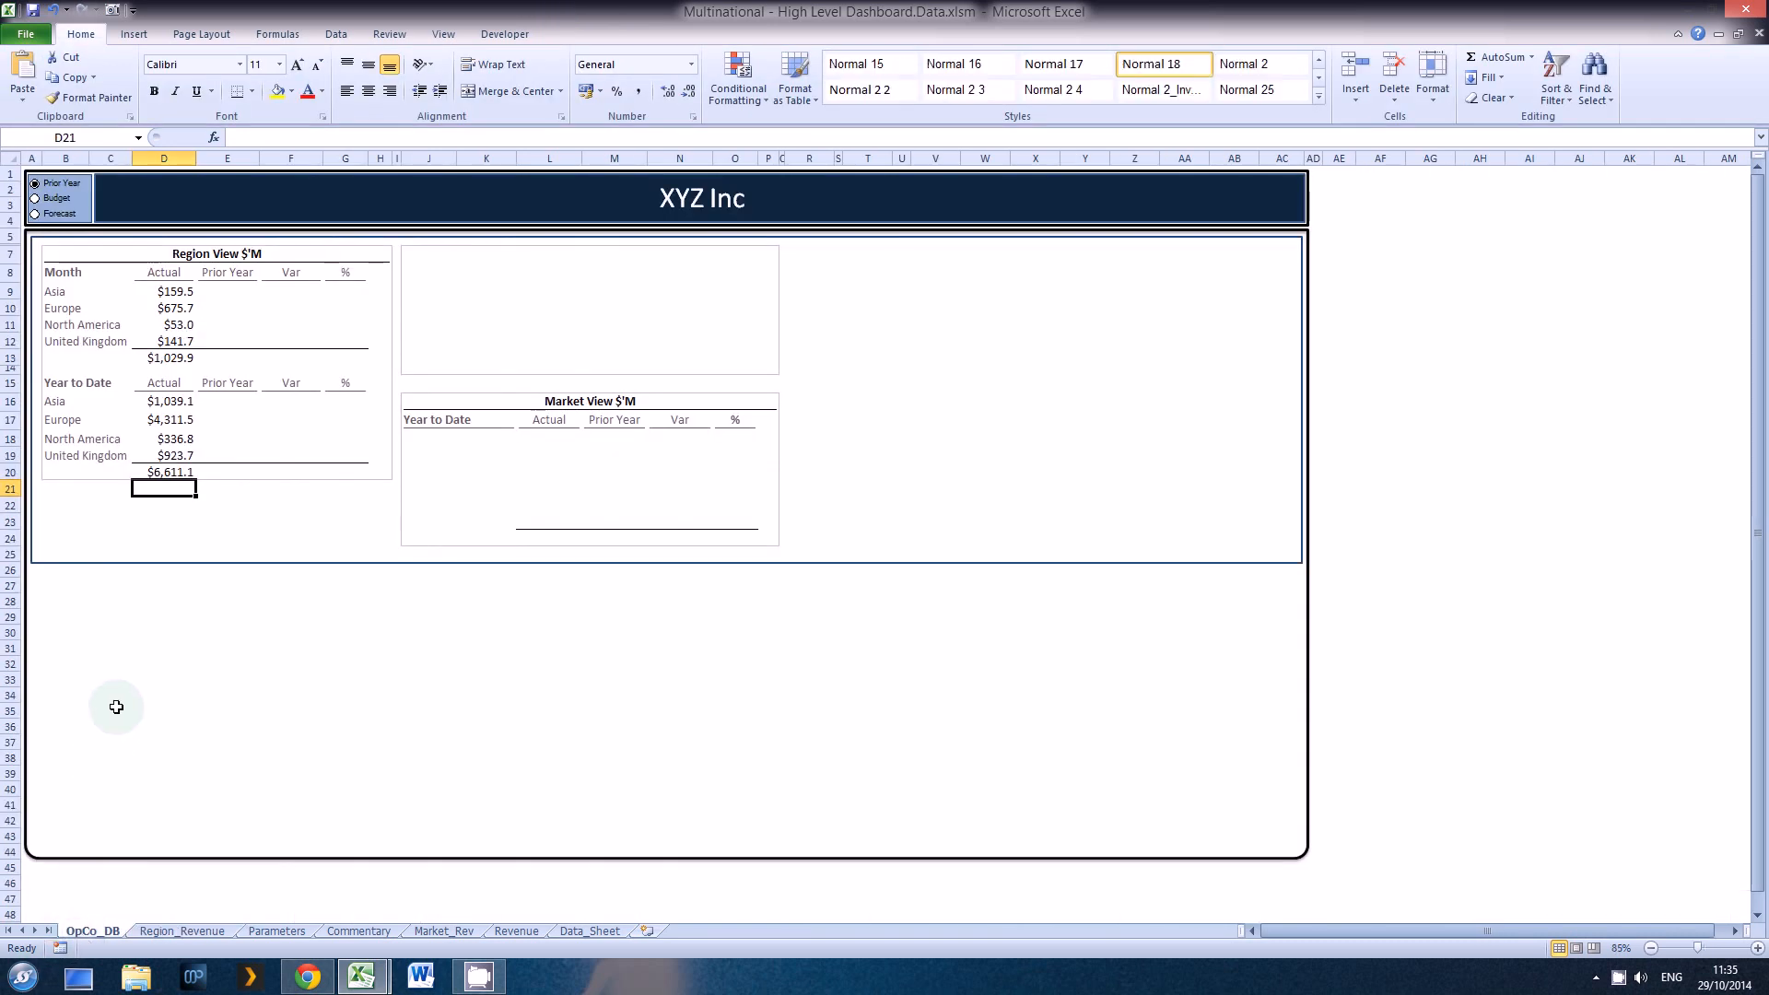
key(ctrl+v)
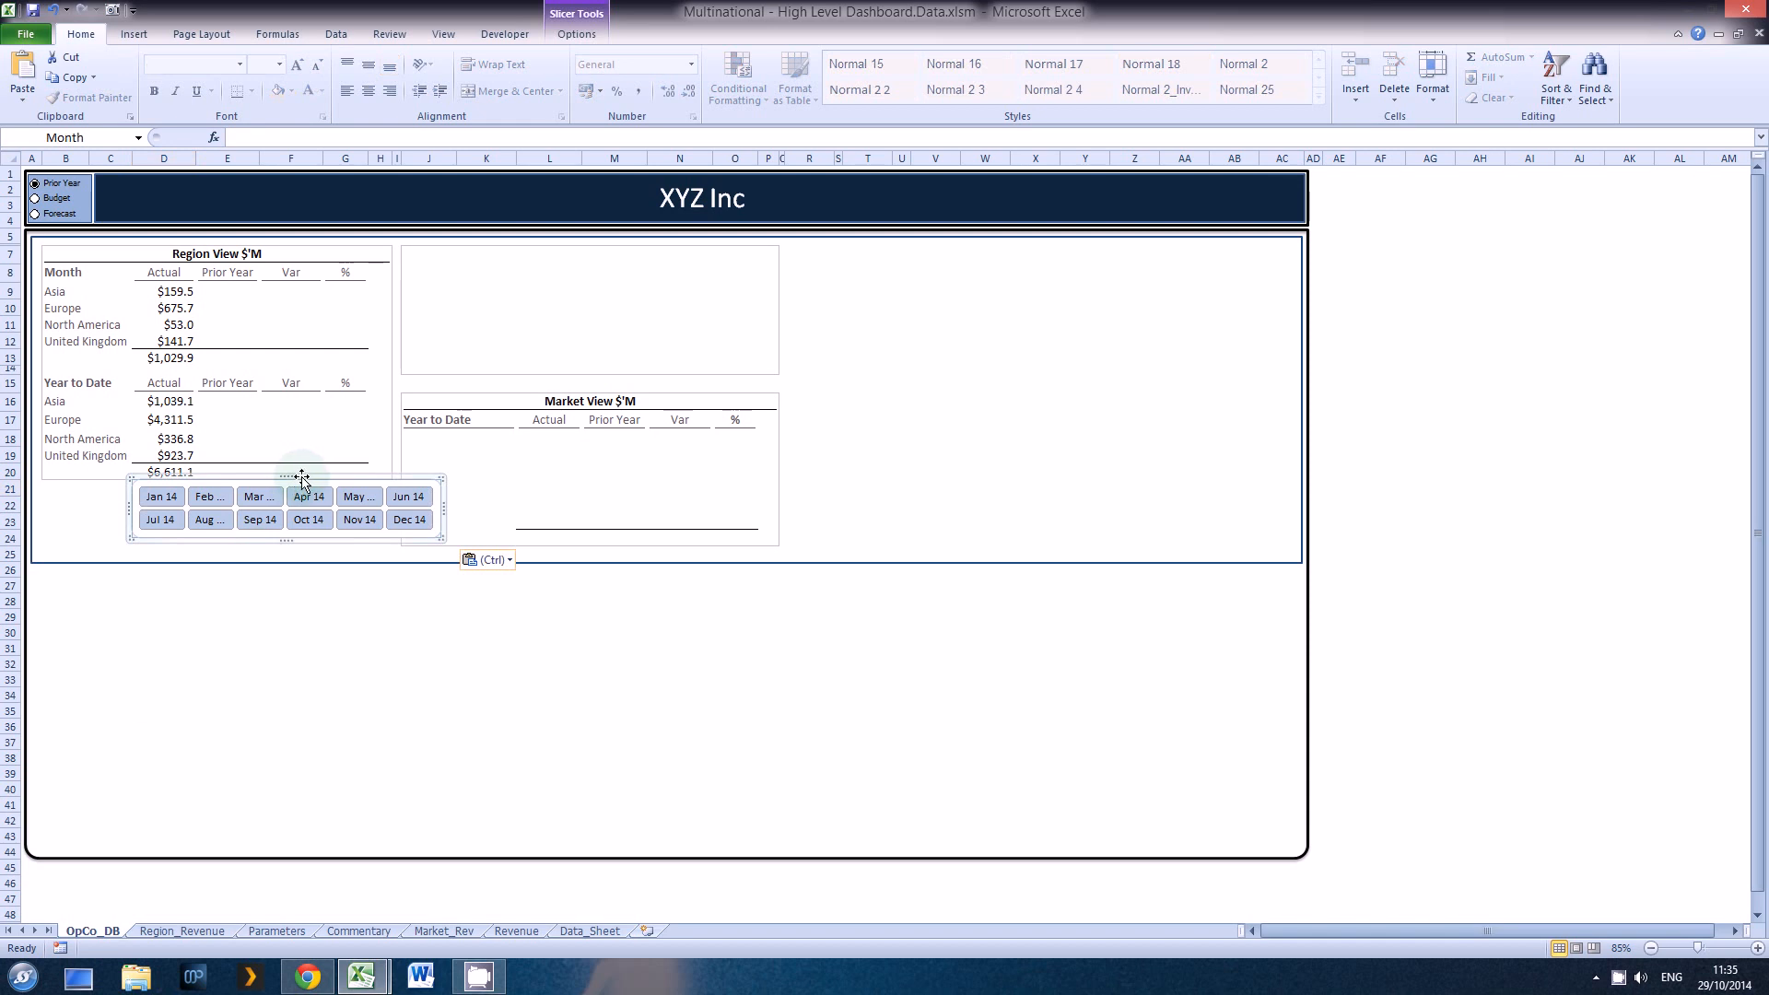
Step: Reposition the Month slicer under the Region View table and widen it to match the table's width
drag(294, 476, 207, 481)
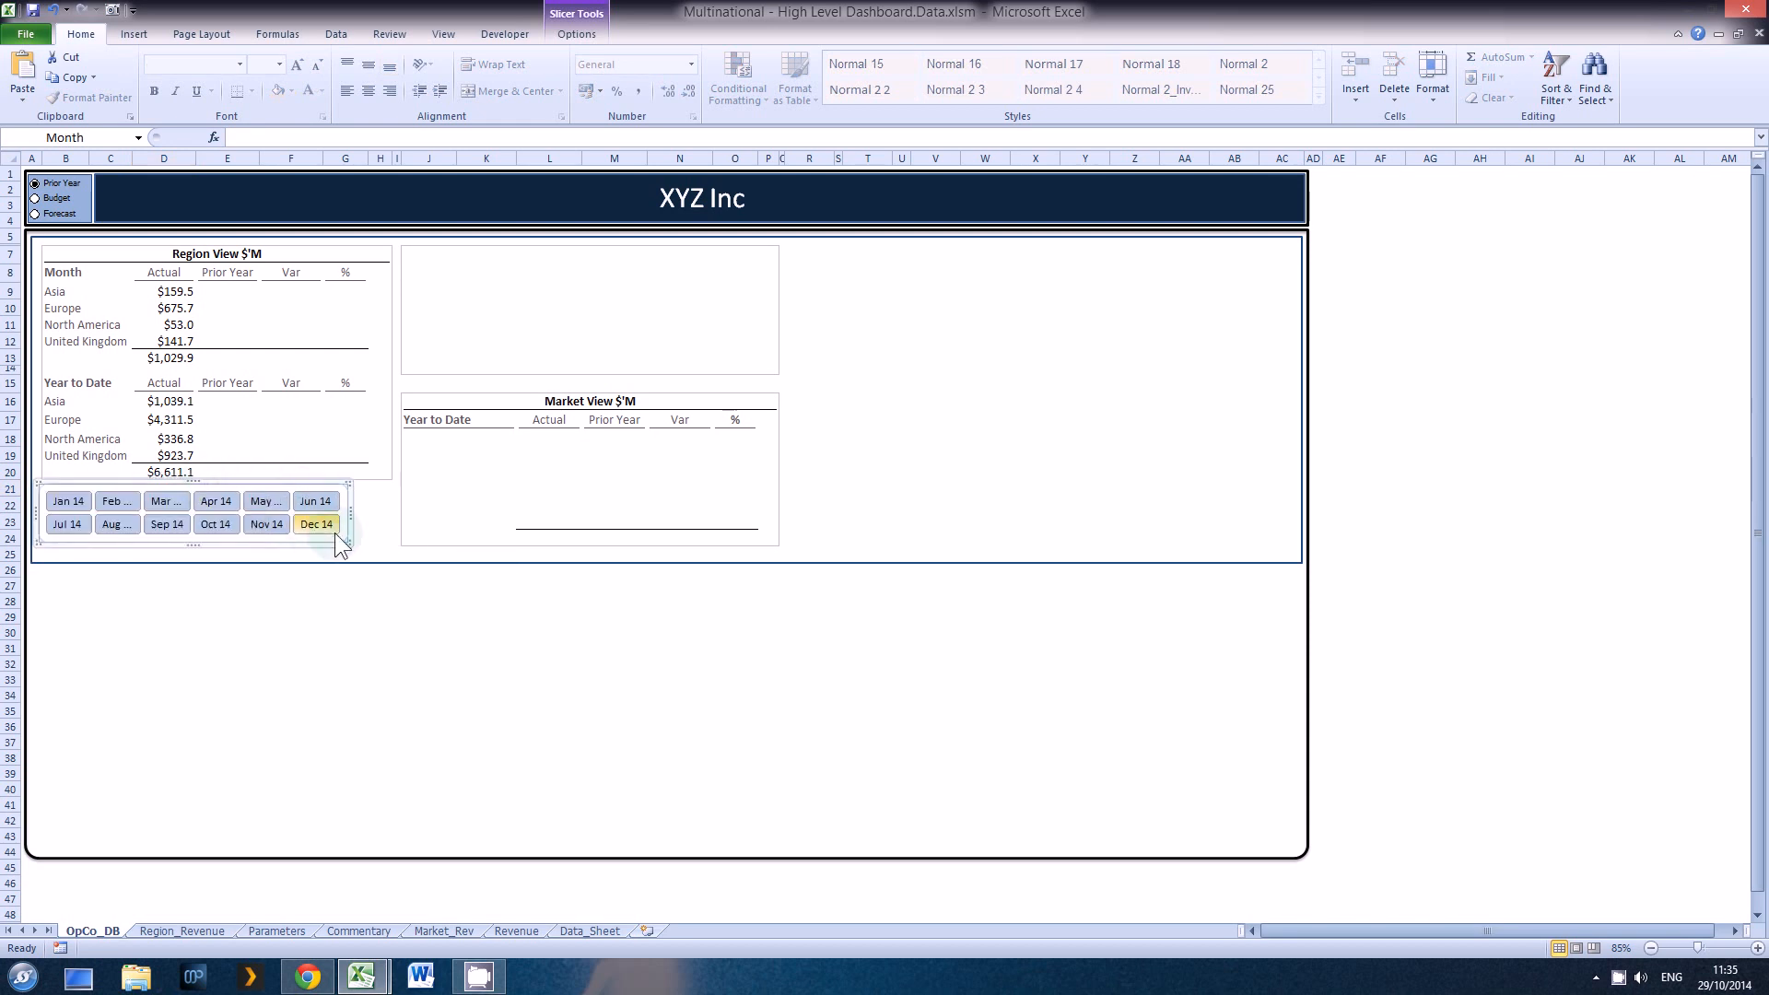
drag(351, 509, 392, 510)
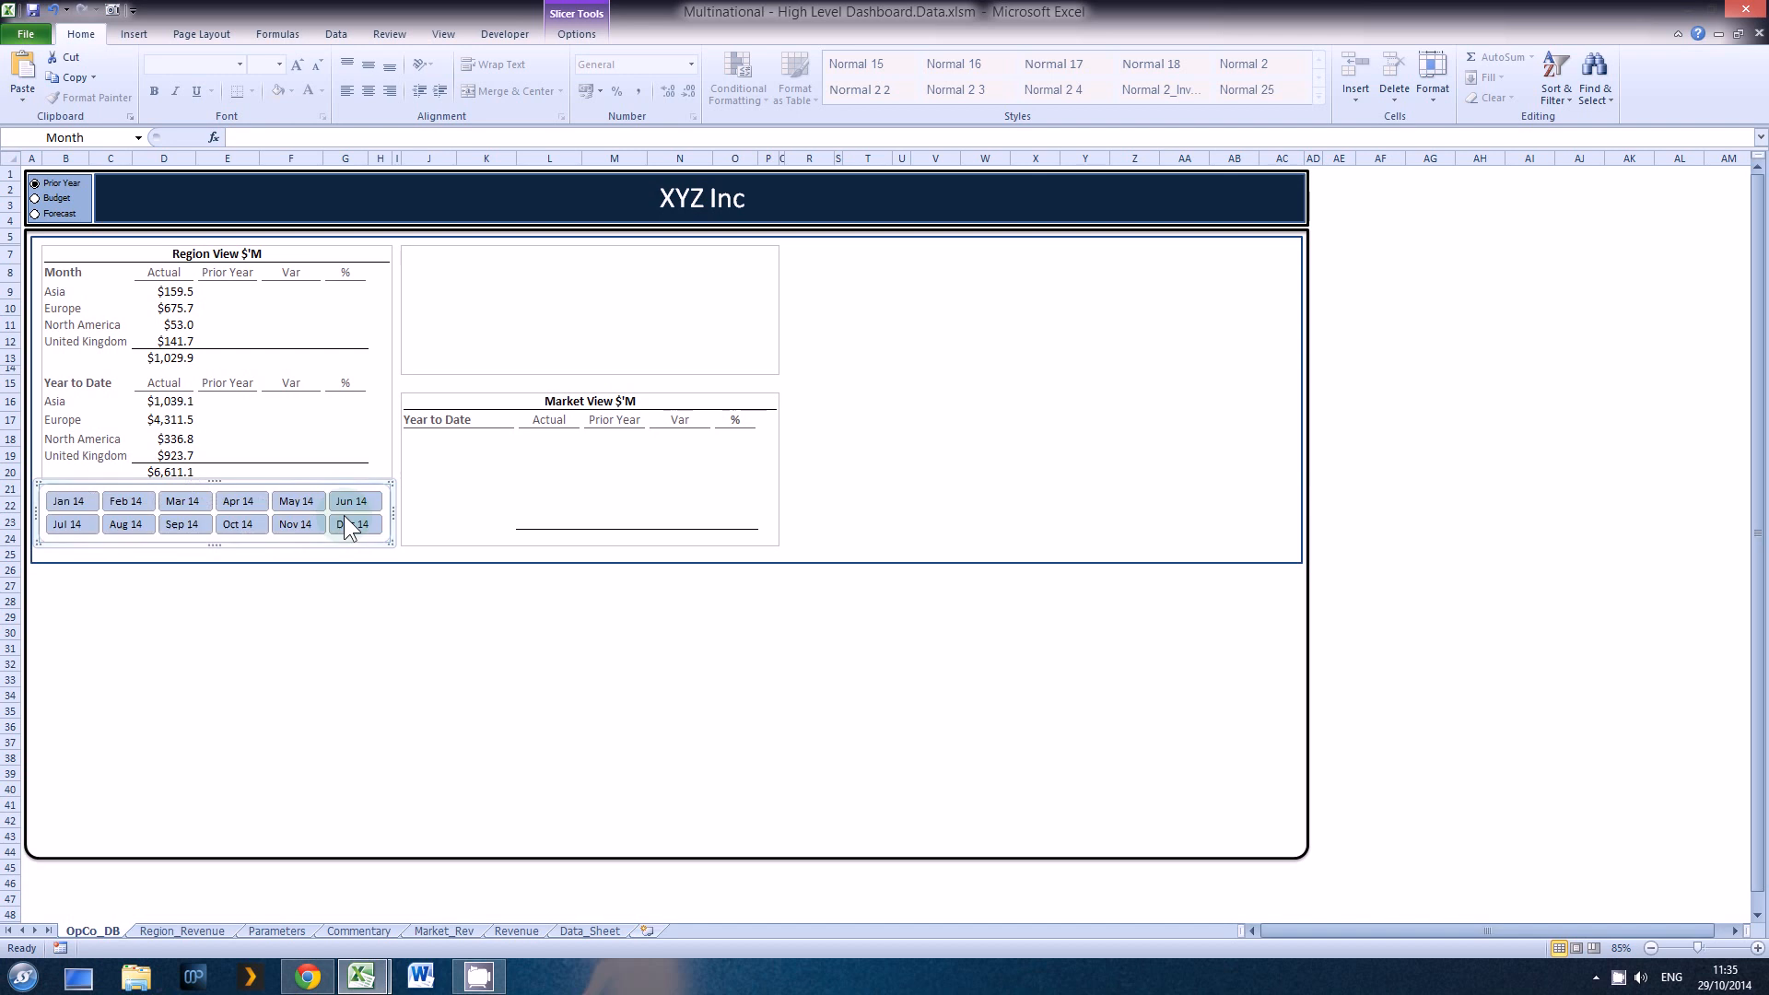
drag(217, 545, 215, 545)
drag(237, 482, 237, 490)
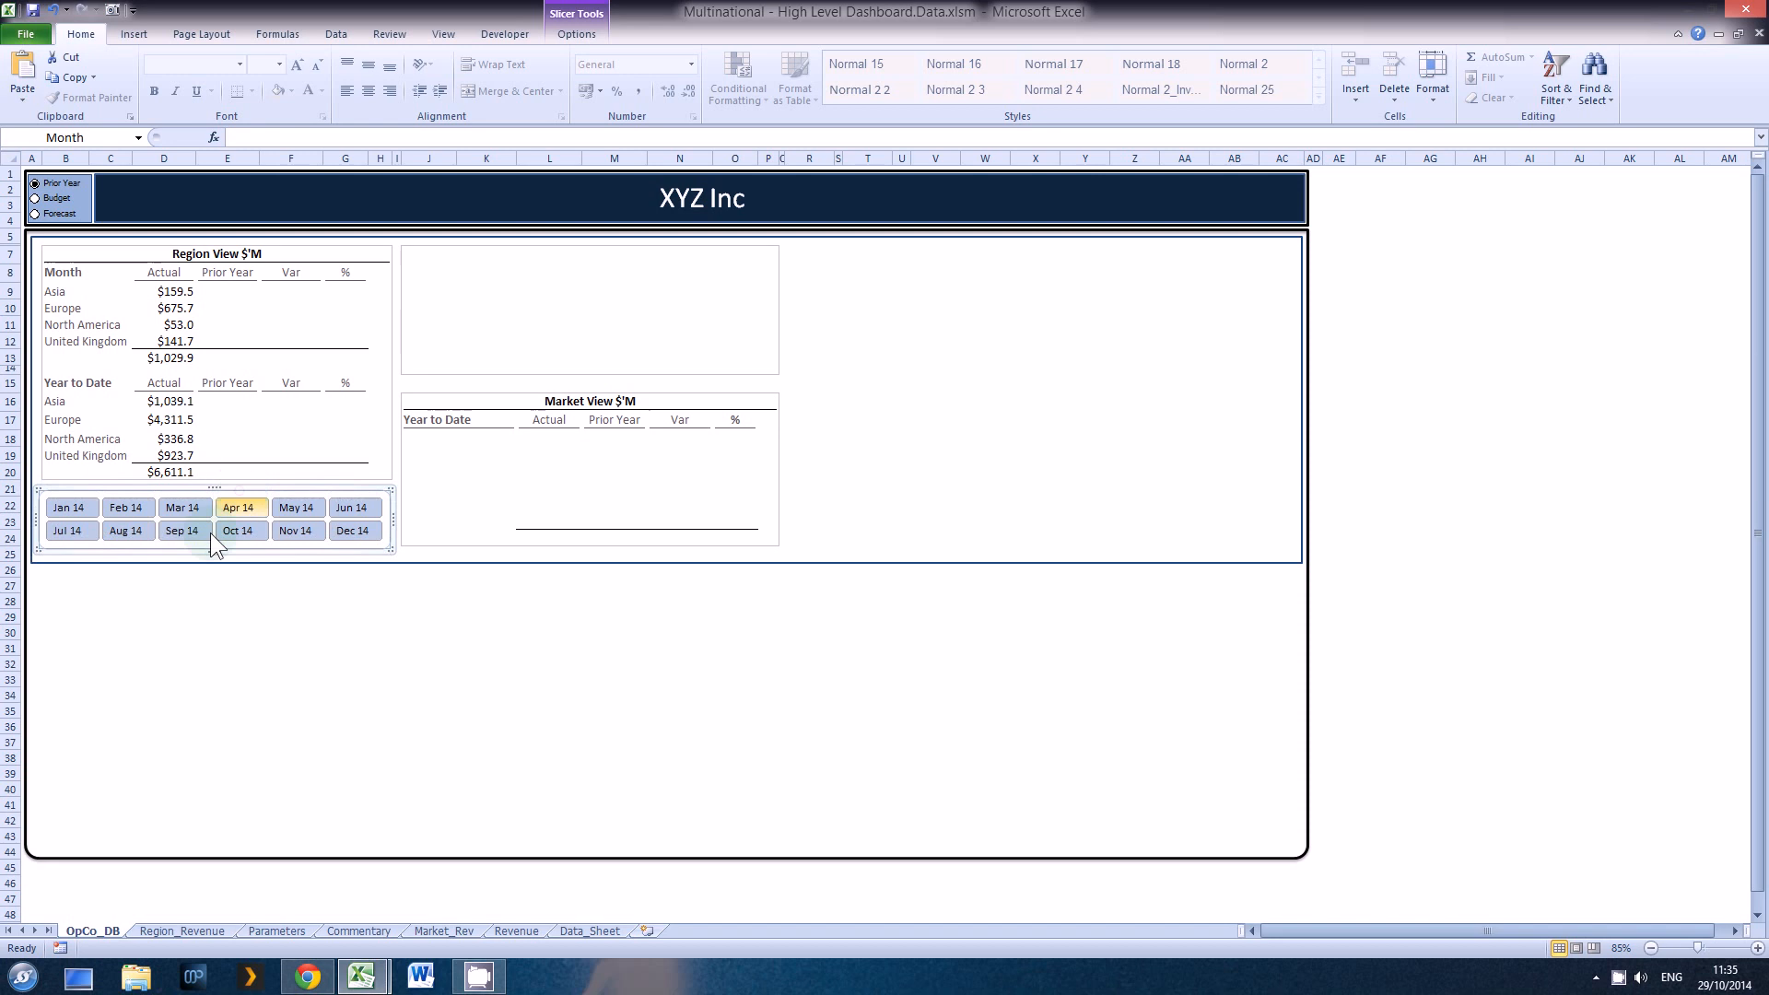
Step: Test the Month slicer by filtering the region table through the individual months, finishing on Dec 14
click(342, 532)
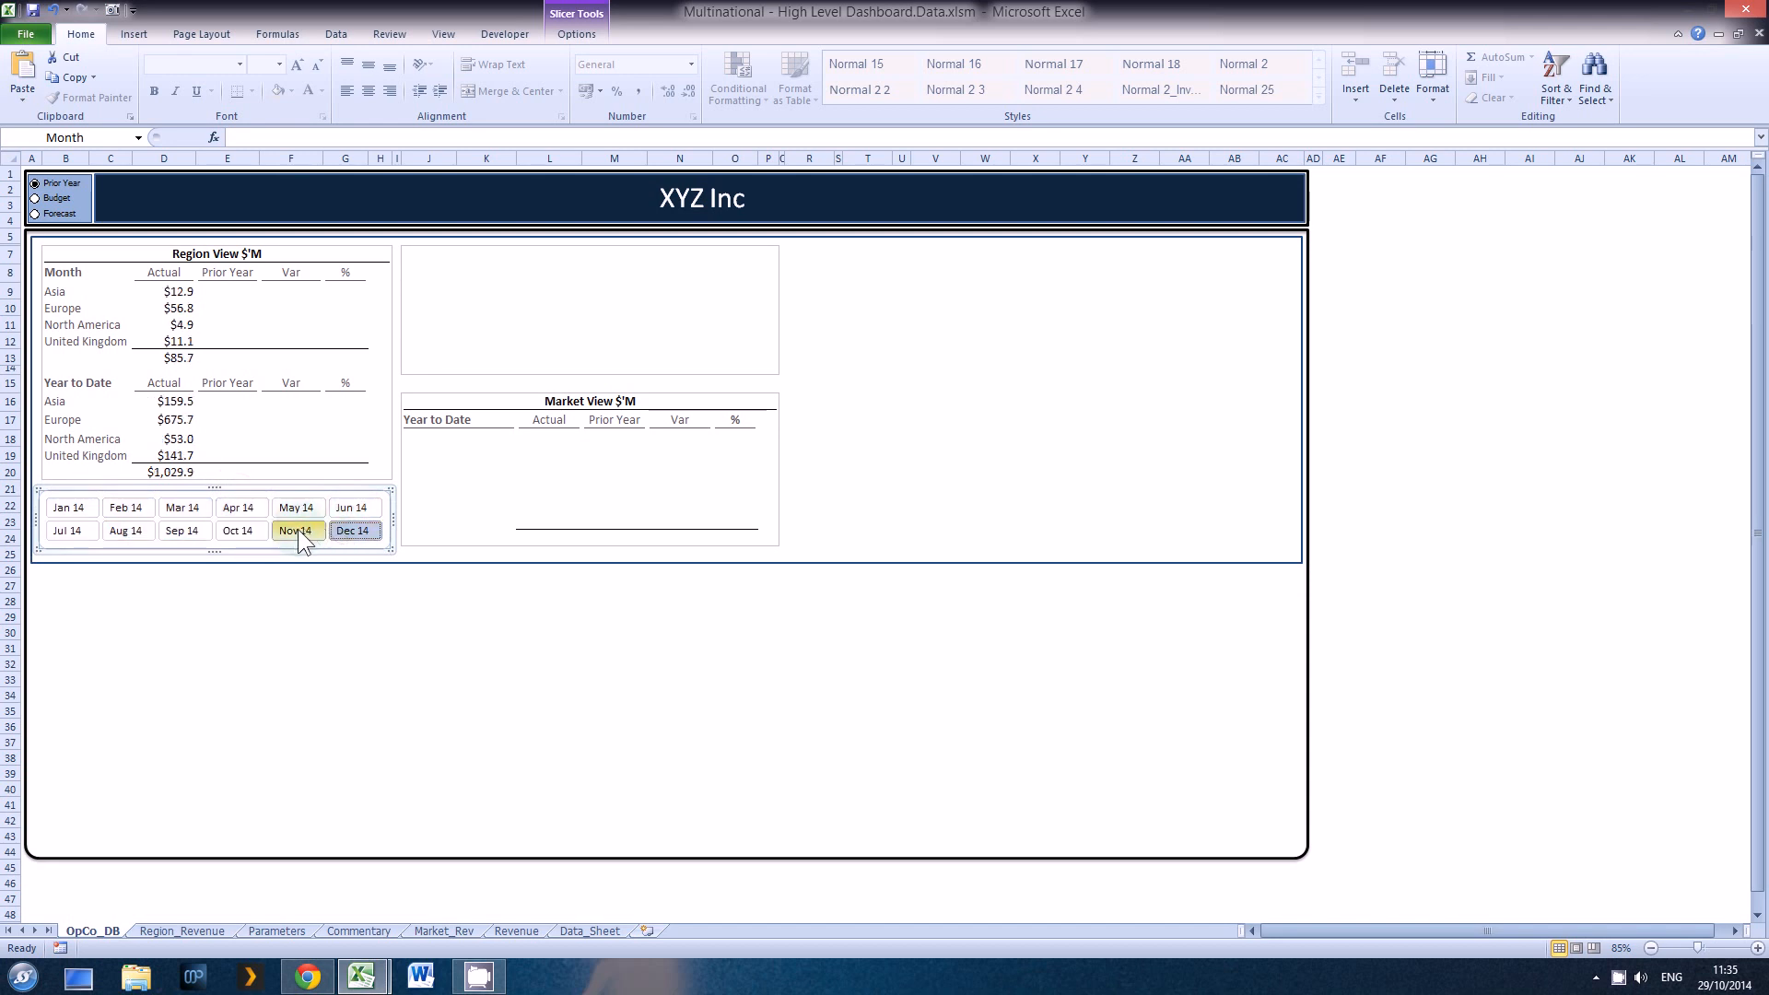
click(296, 531)
click(255, 530)
click(191, 531)
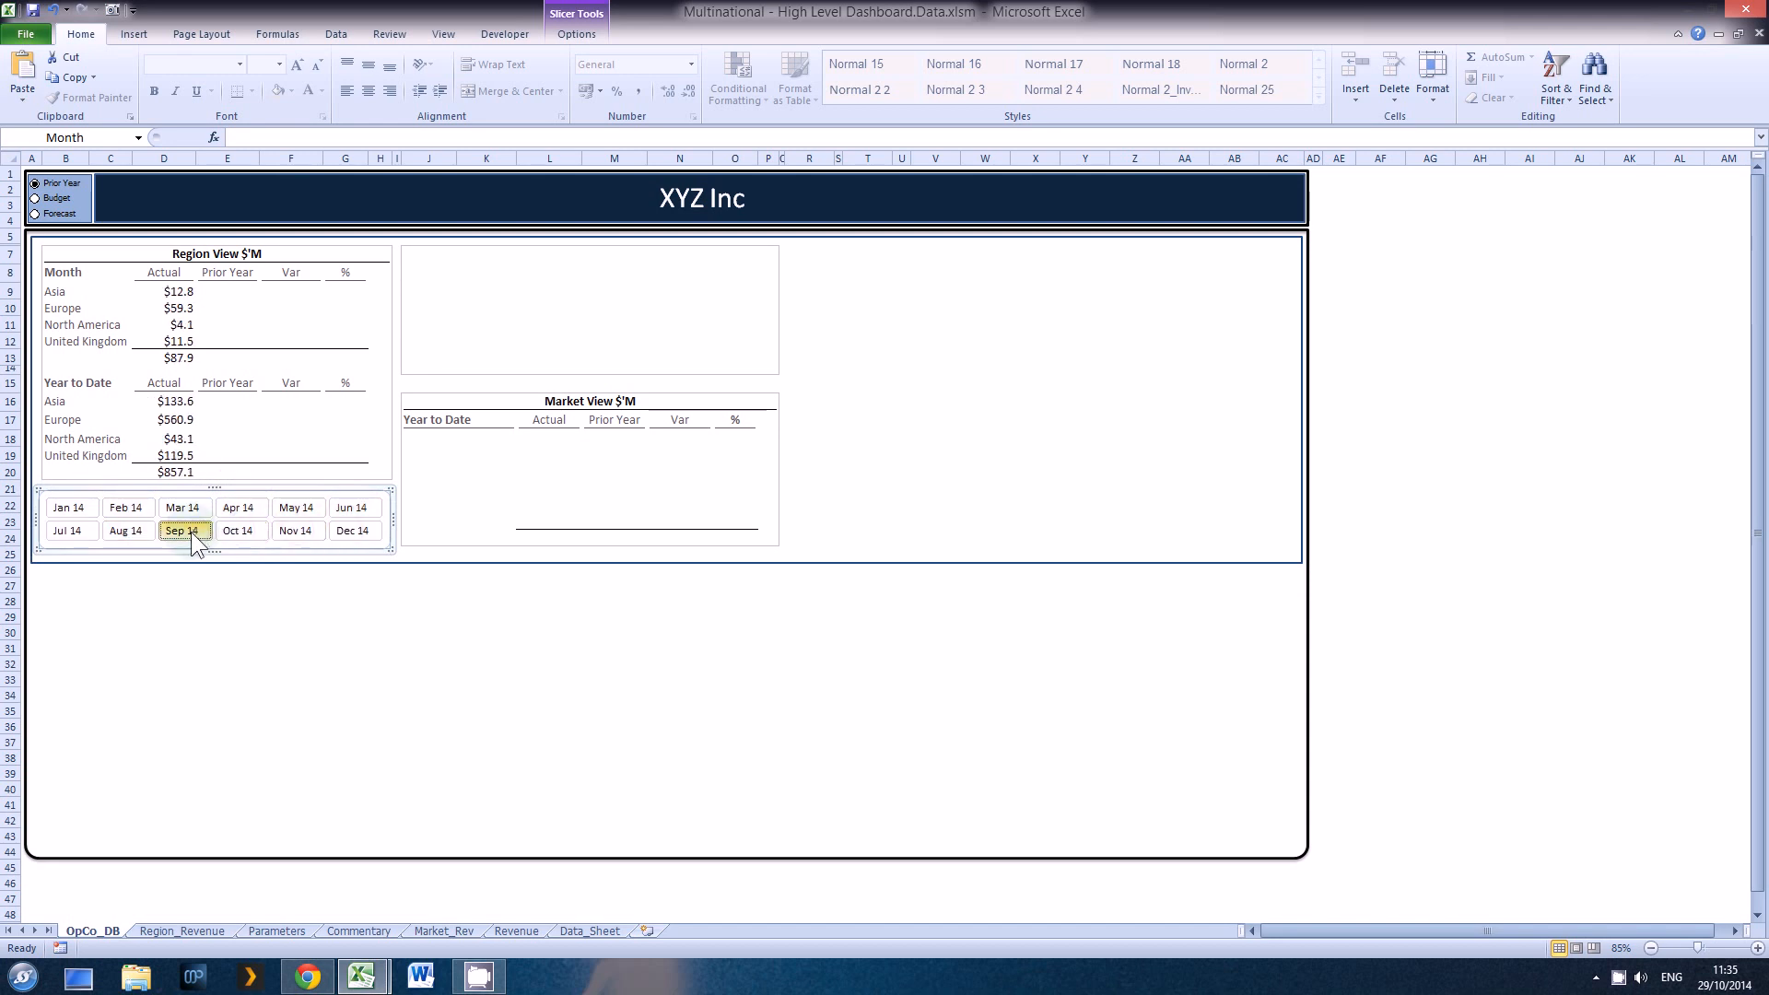
click(136, 531)
click(83, 531)
click(70, 509)
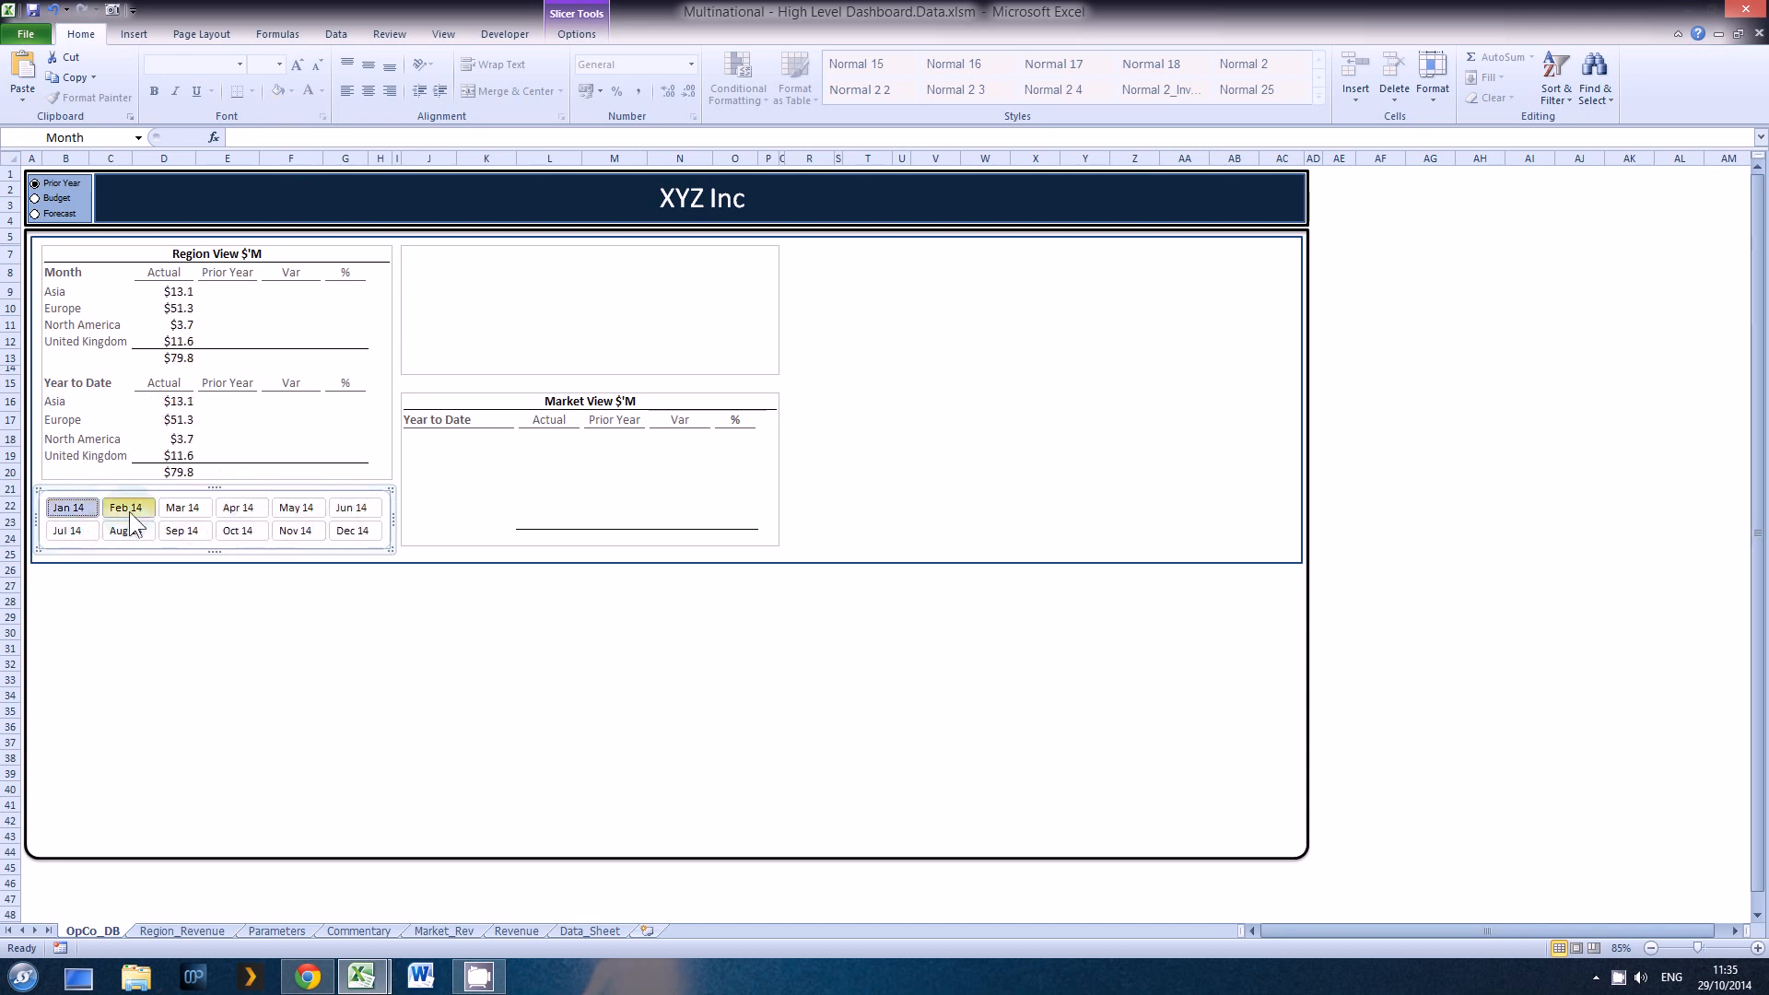
click(129, 512)
click(184, 507)
click(245, 510)
click(293, 510)
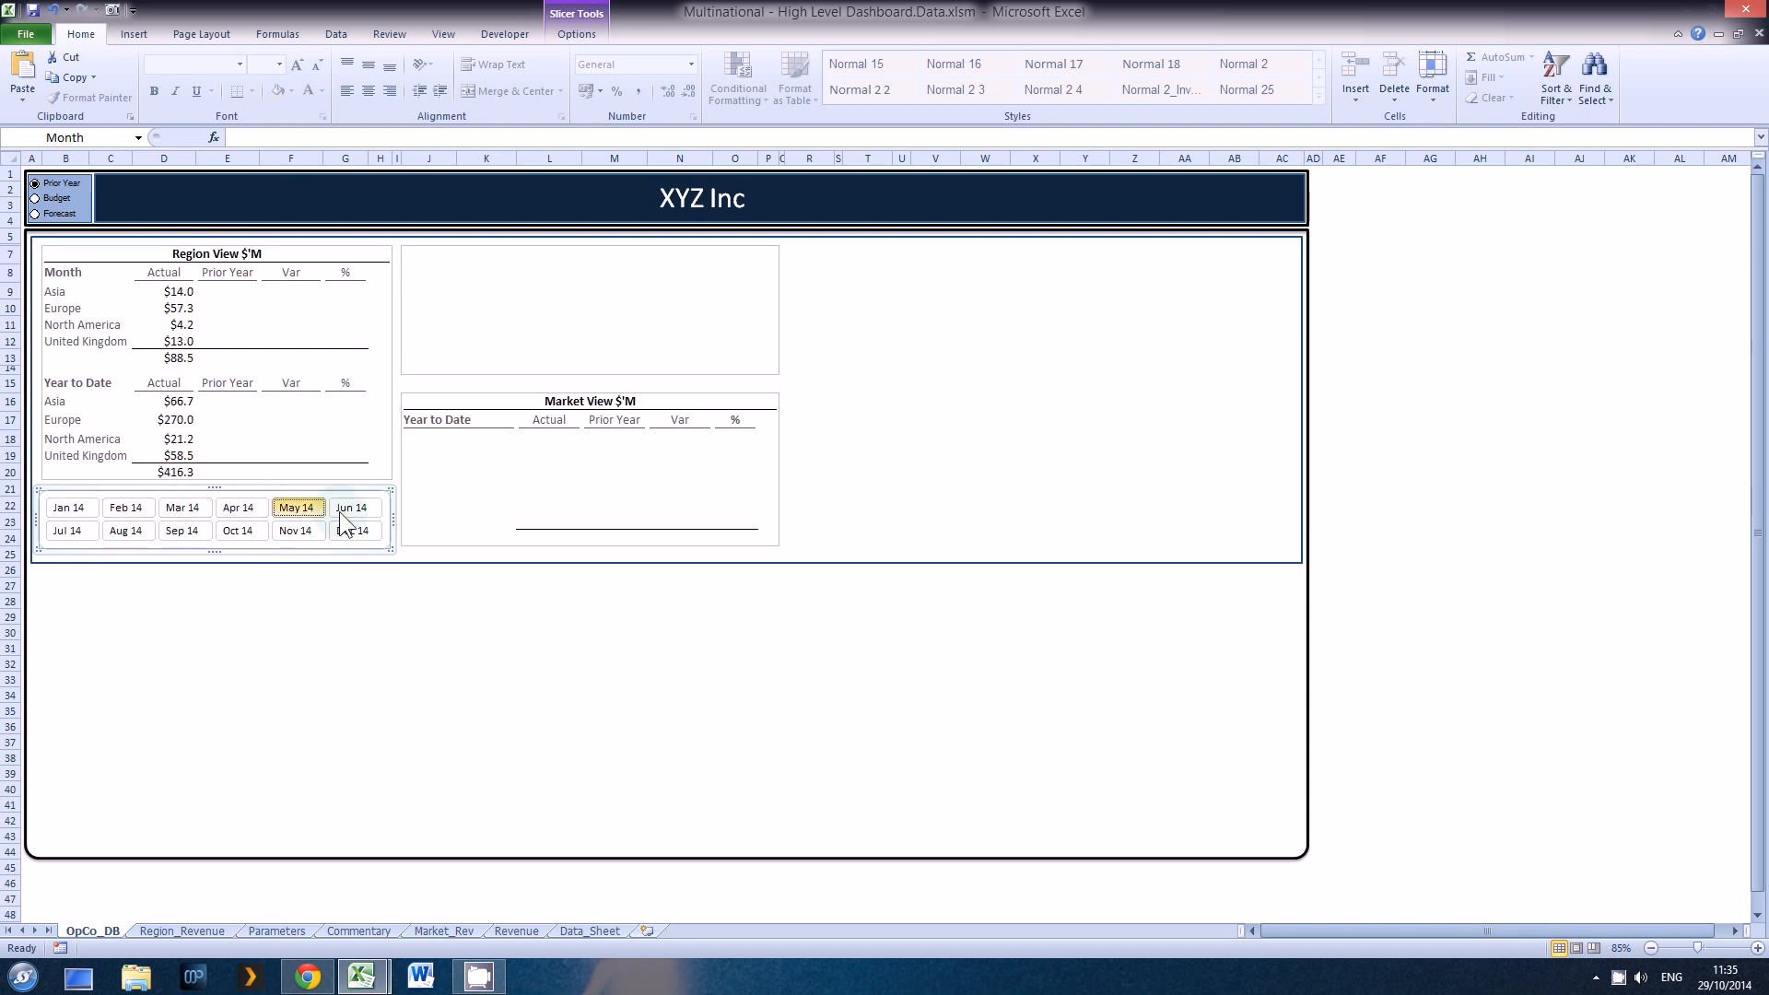
click(339, 510)
click(343, 532)
click(302, 534)
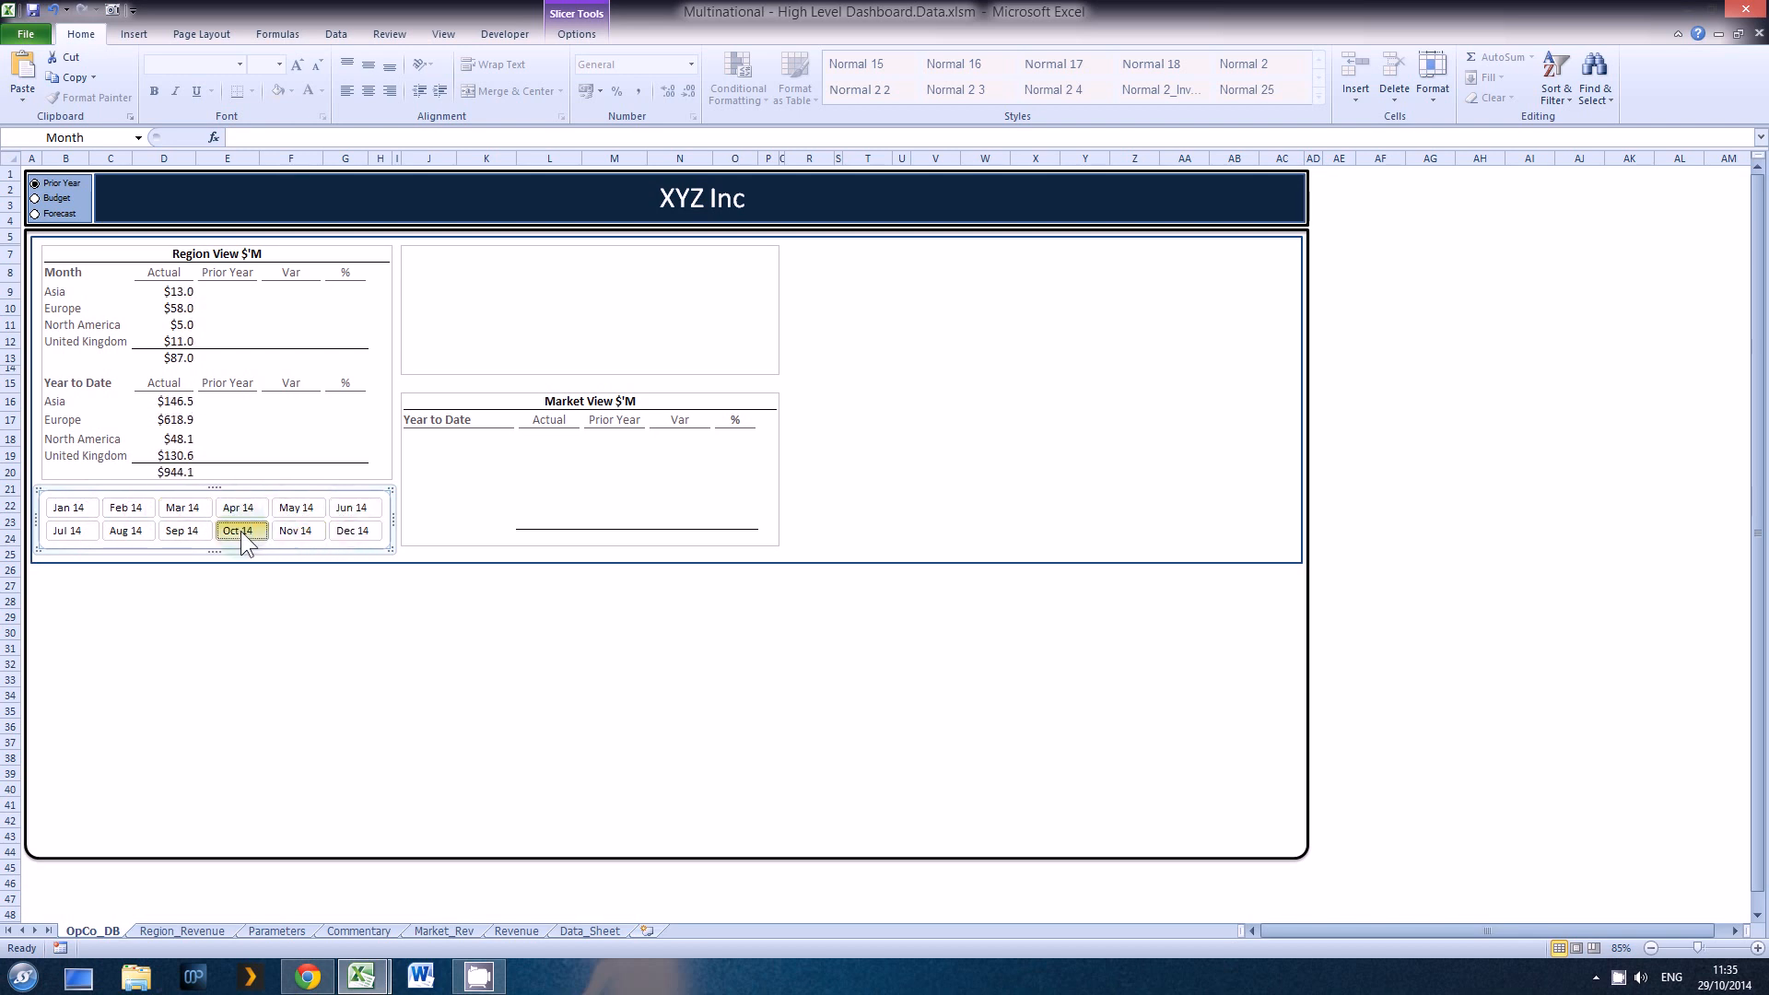
click(241, 532)
click(180, 533)
click(133, 533)
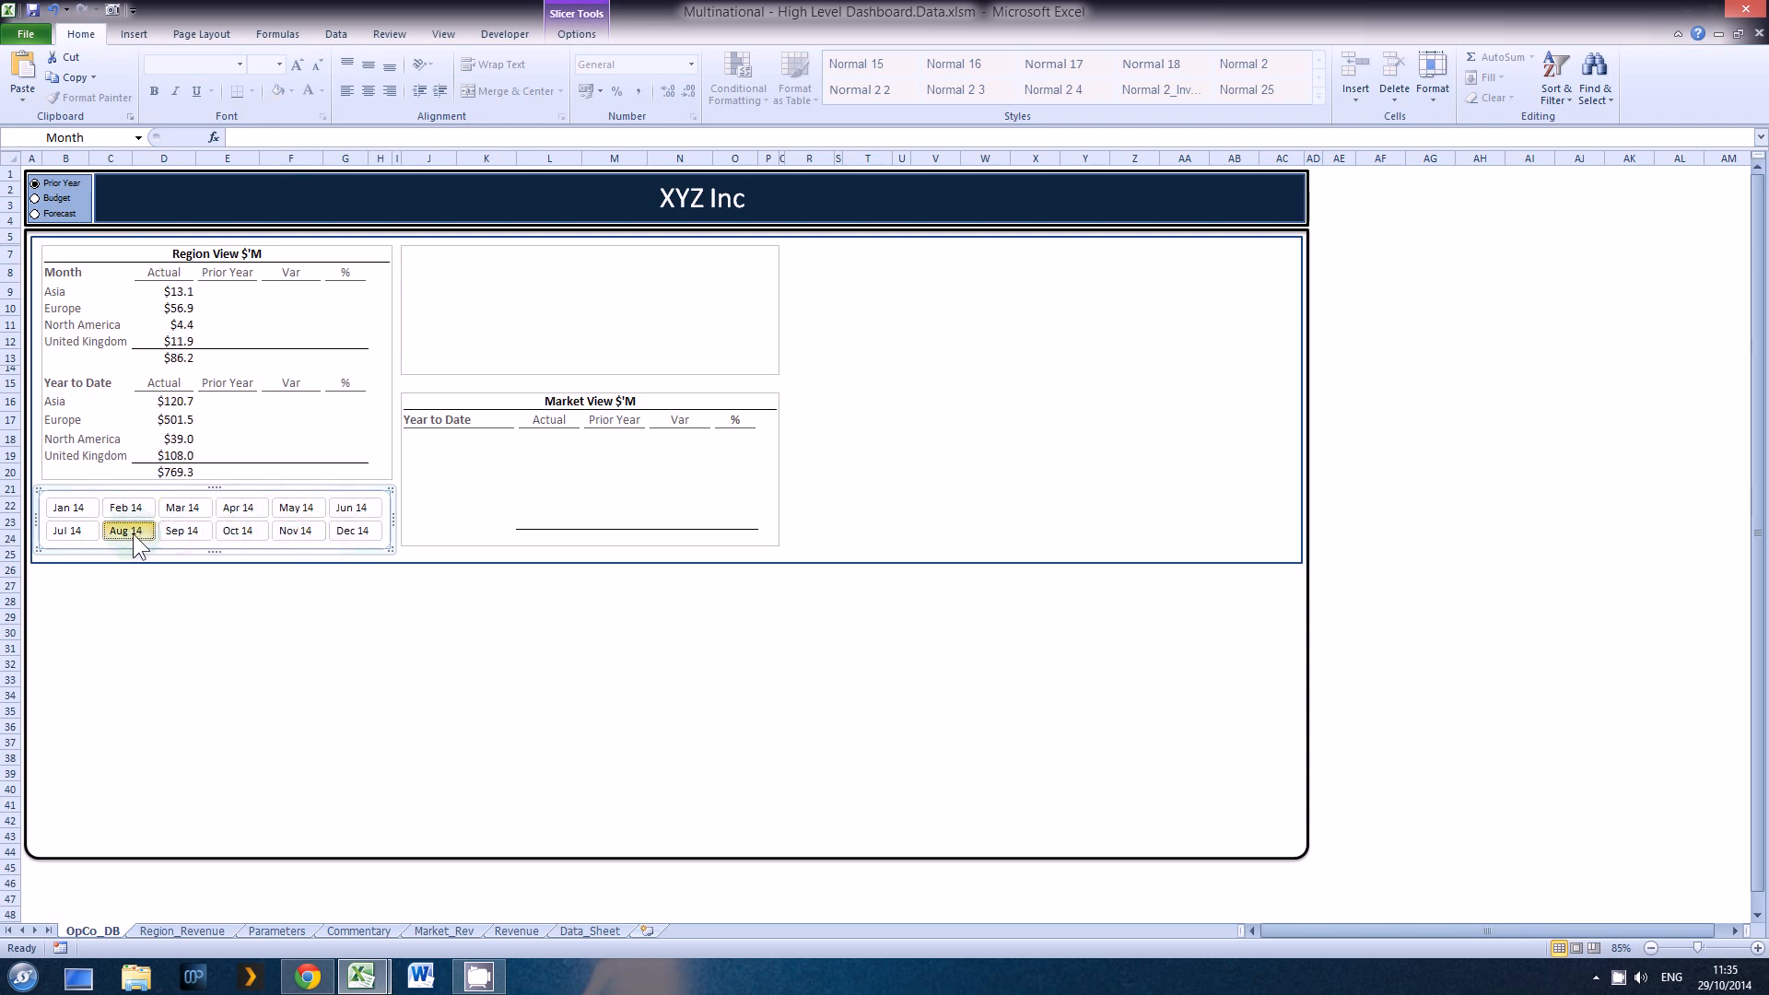
click(85, 532)
click(347, 531)
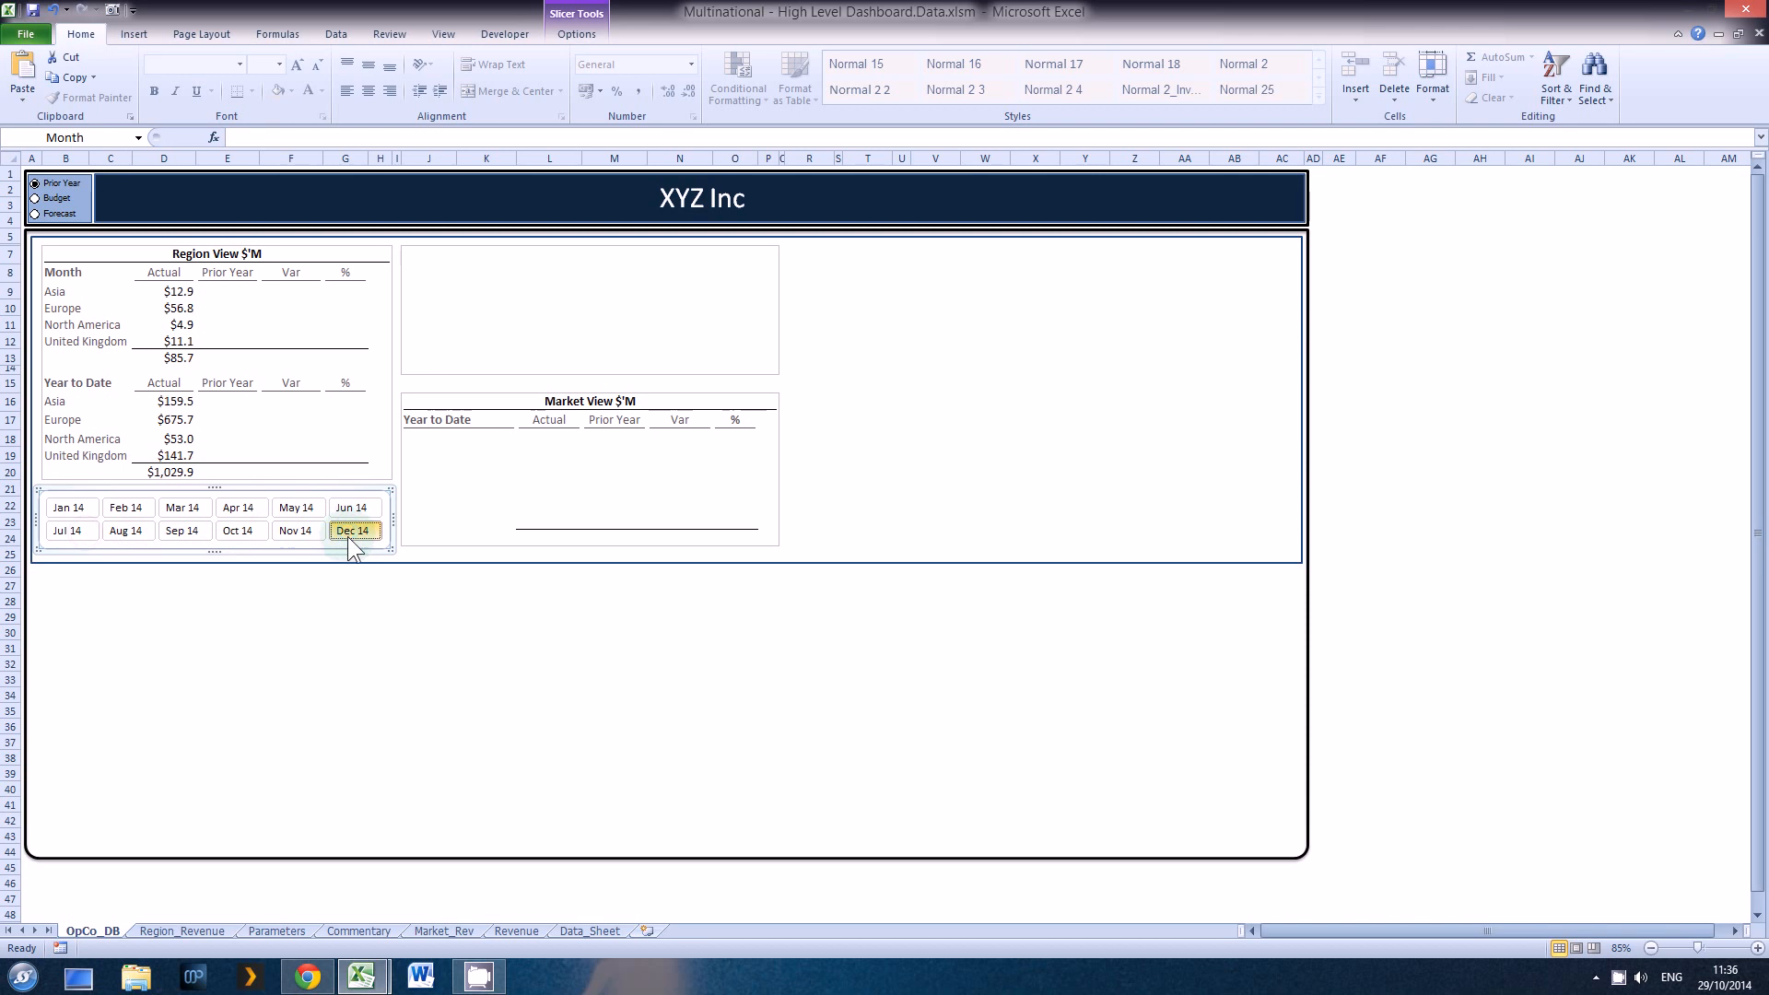
Step: Select E9, the monthly Prior Year cell for Asia, and compare the dashboard columns with the pivot table on Region_Revenue
click(222, 292)
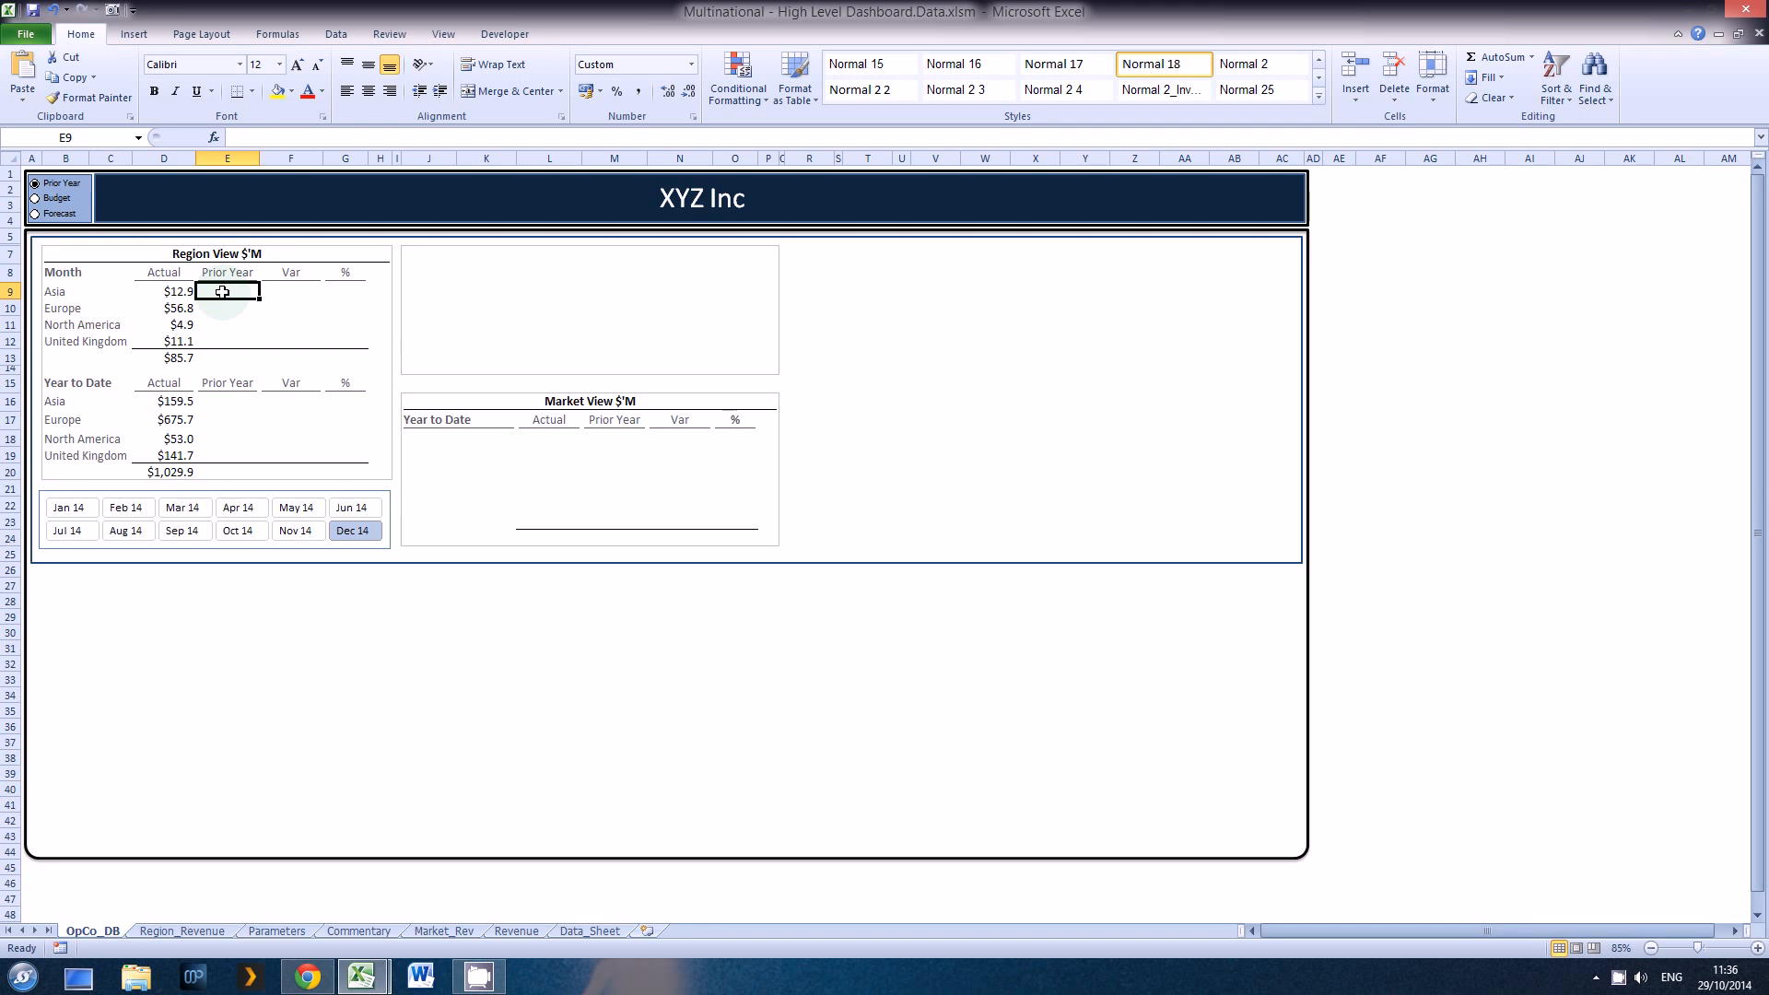
key(ctrl+Page_Down)
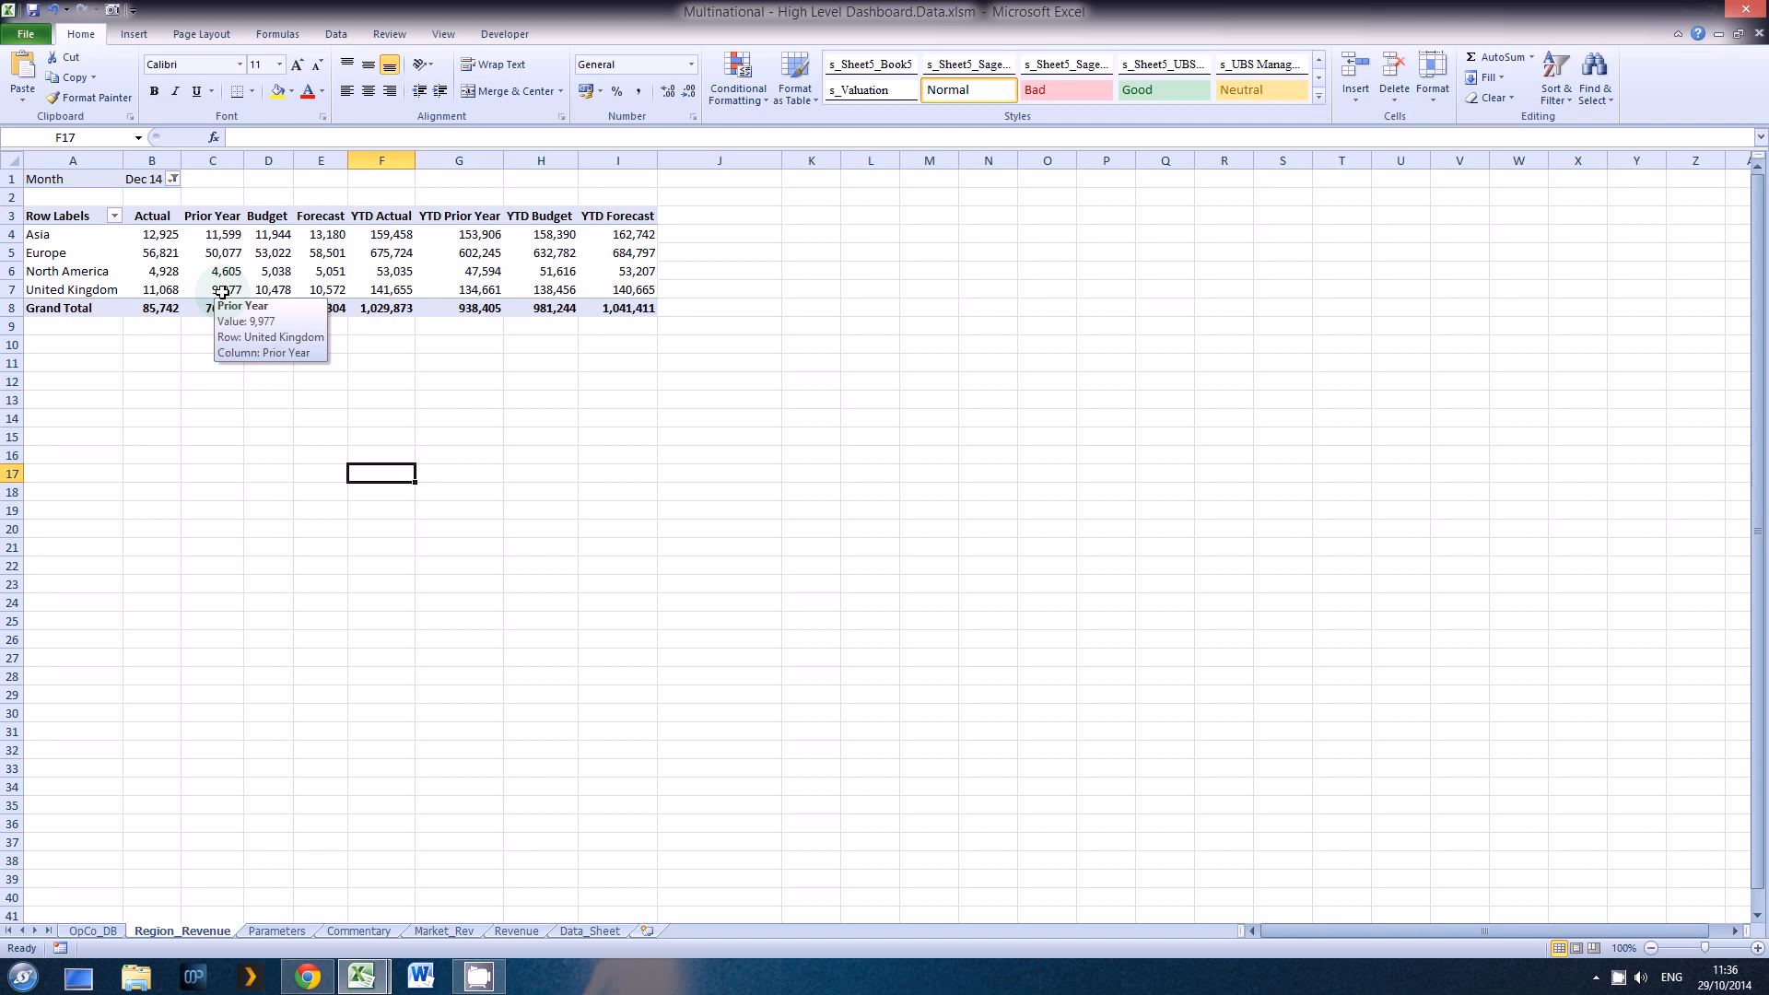
key(ctrl+Page_Up)
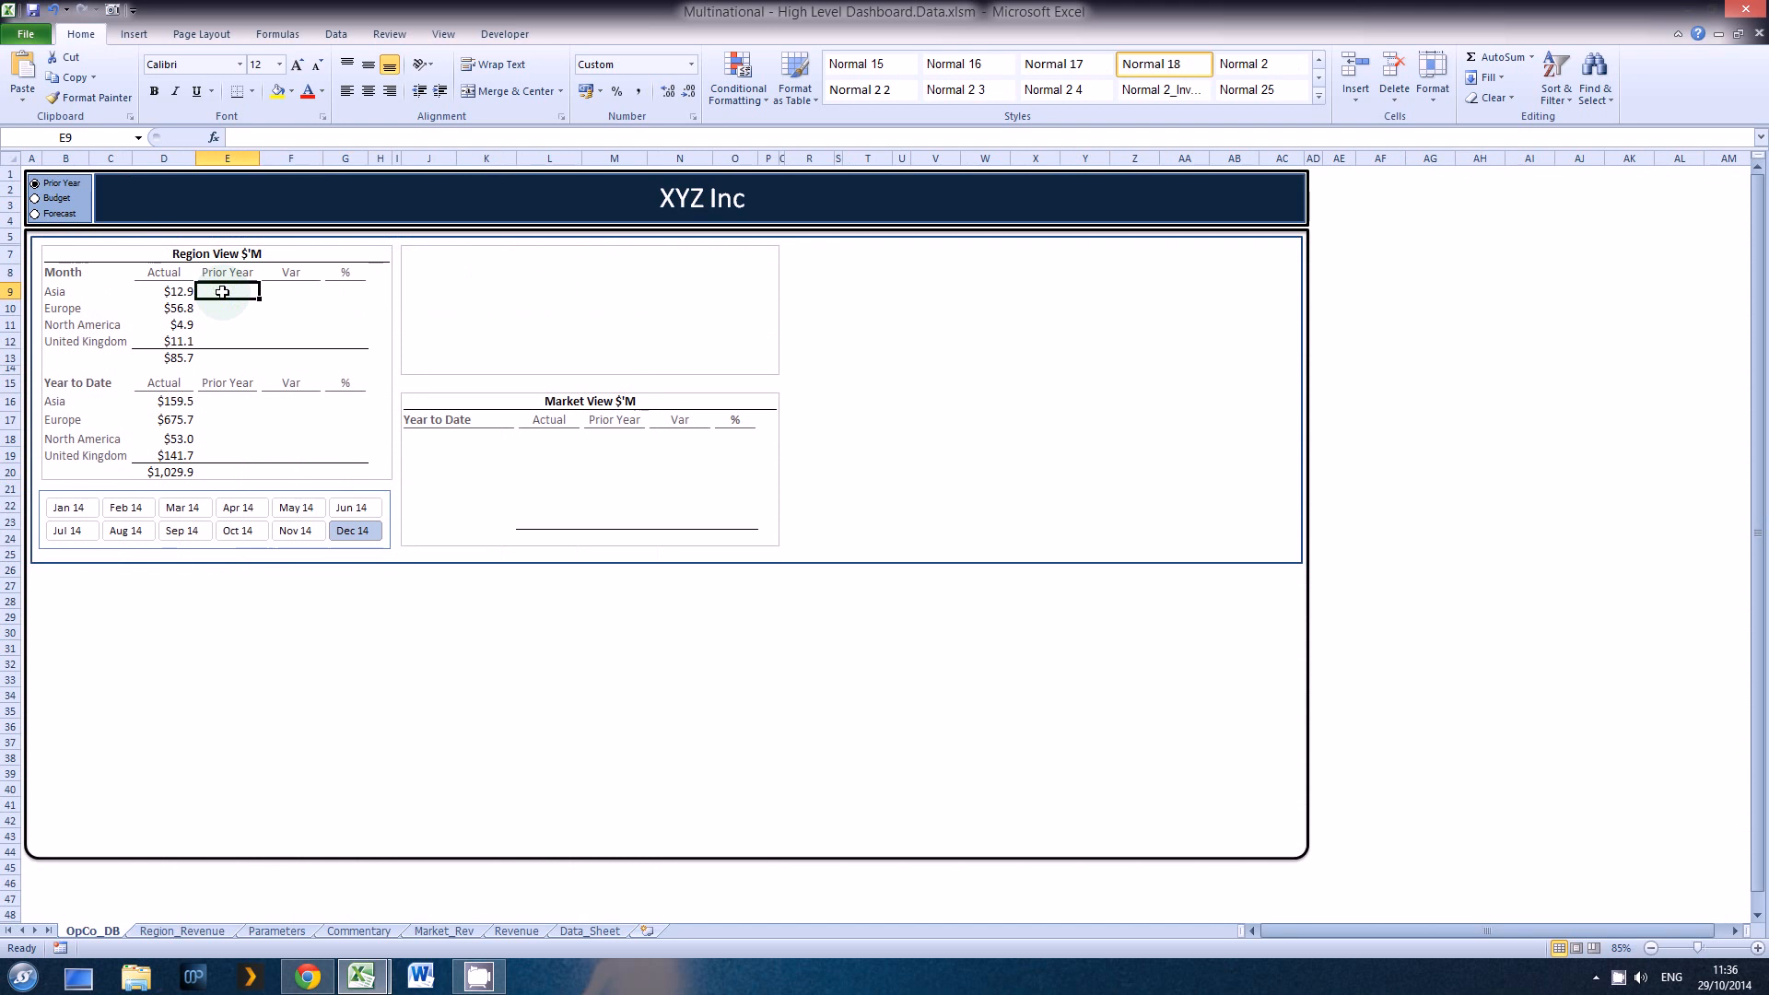
key(ctrl+Page_Down)
key(ctrl+Page_Up)
key(ctrl+Page_Down)
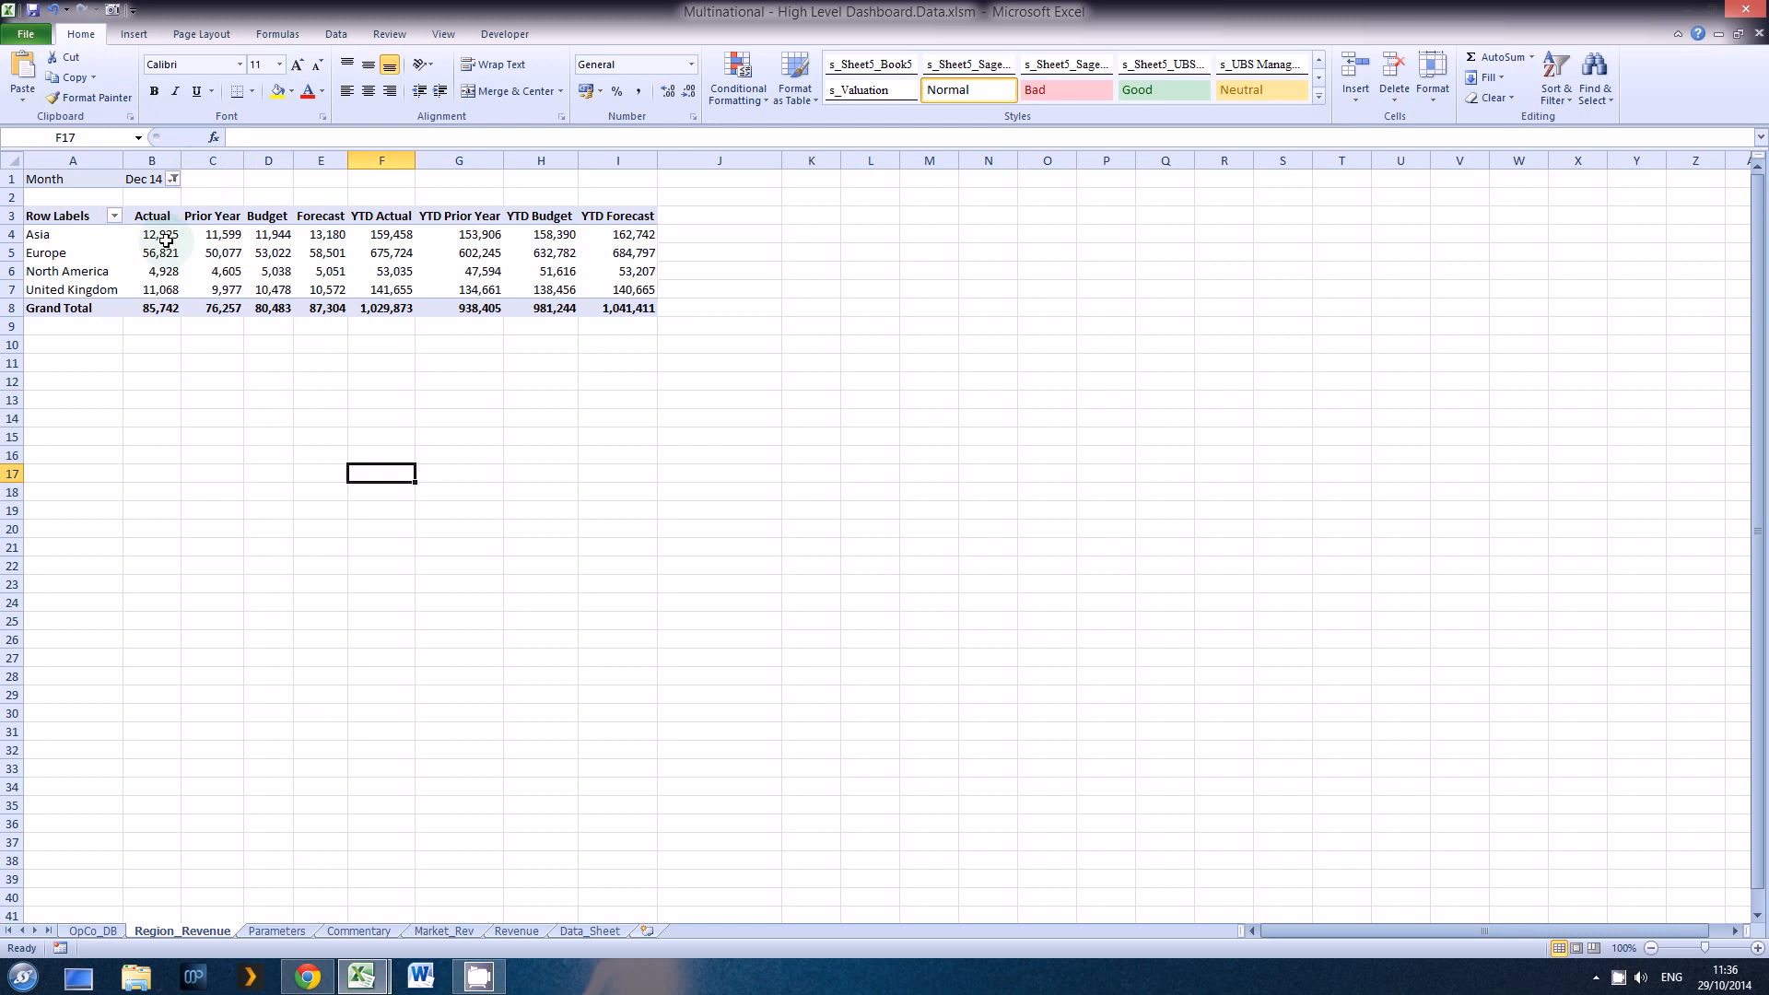
Step: Go to the named range Region_Rev over the pivot figures and check its reference in the Name Manager
drag(165, 240, 620, 368)
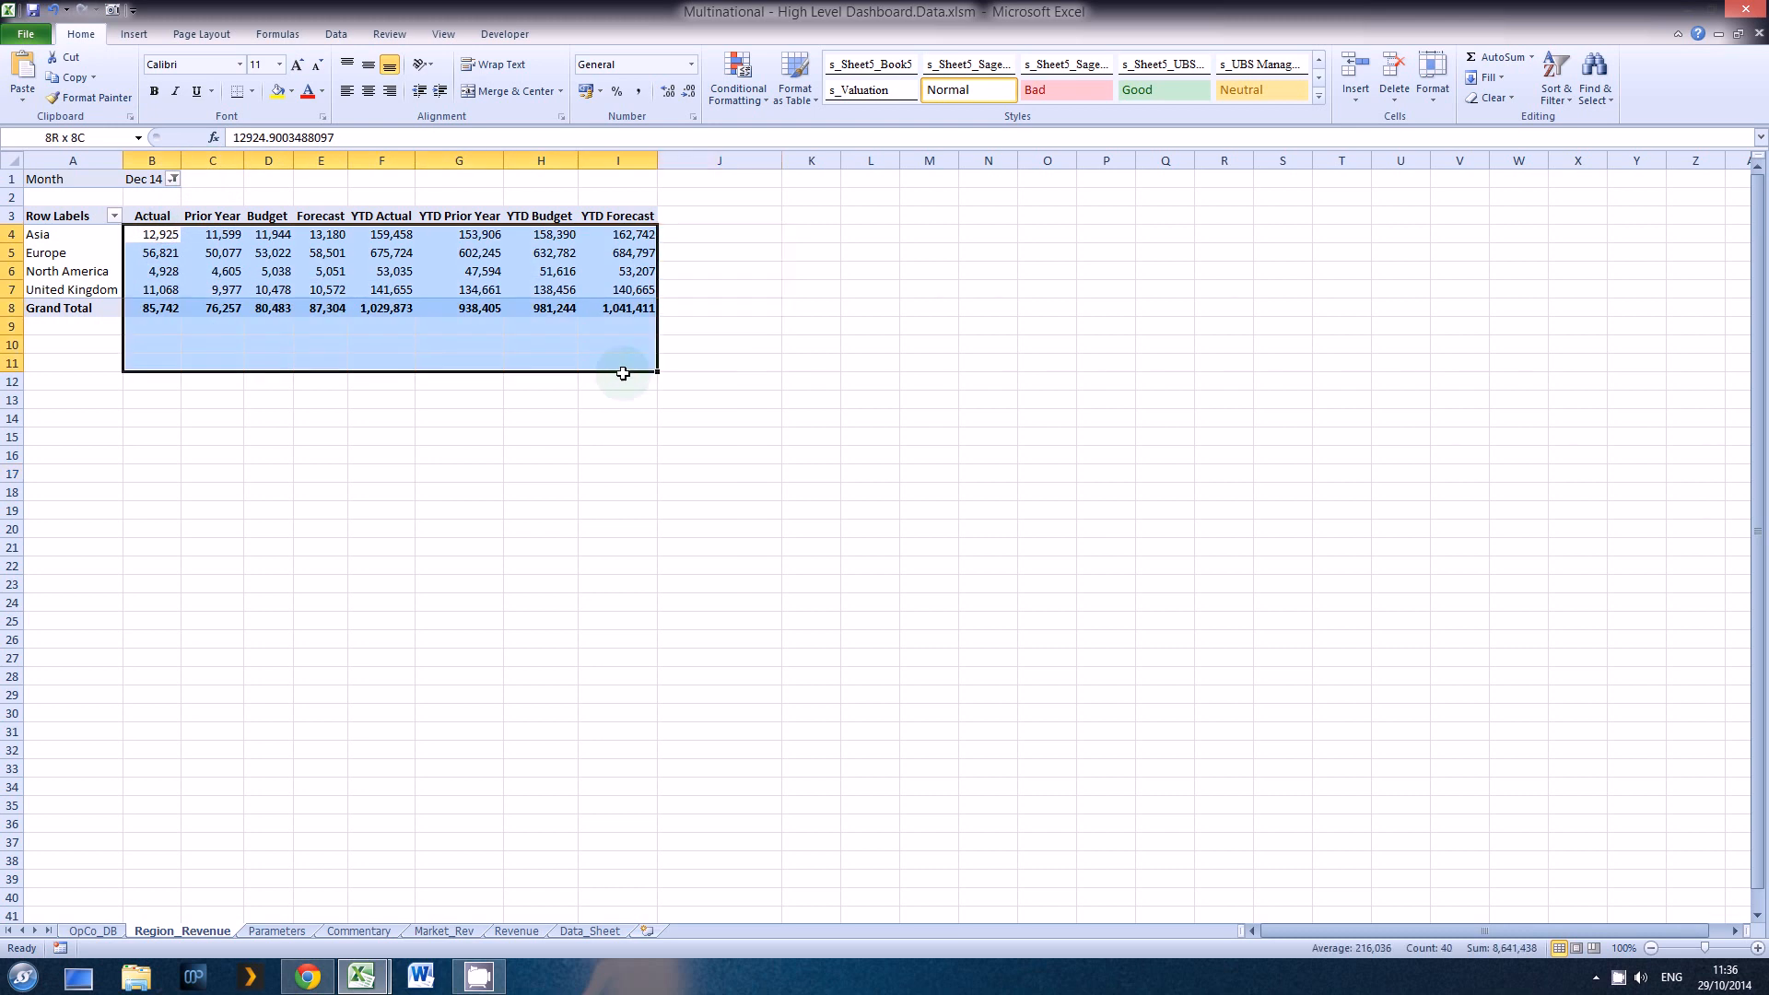
click(139, 137)
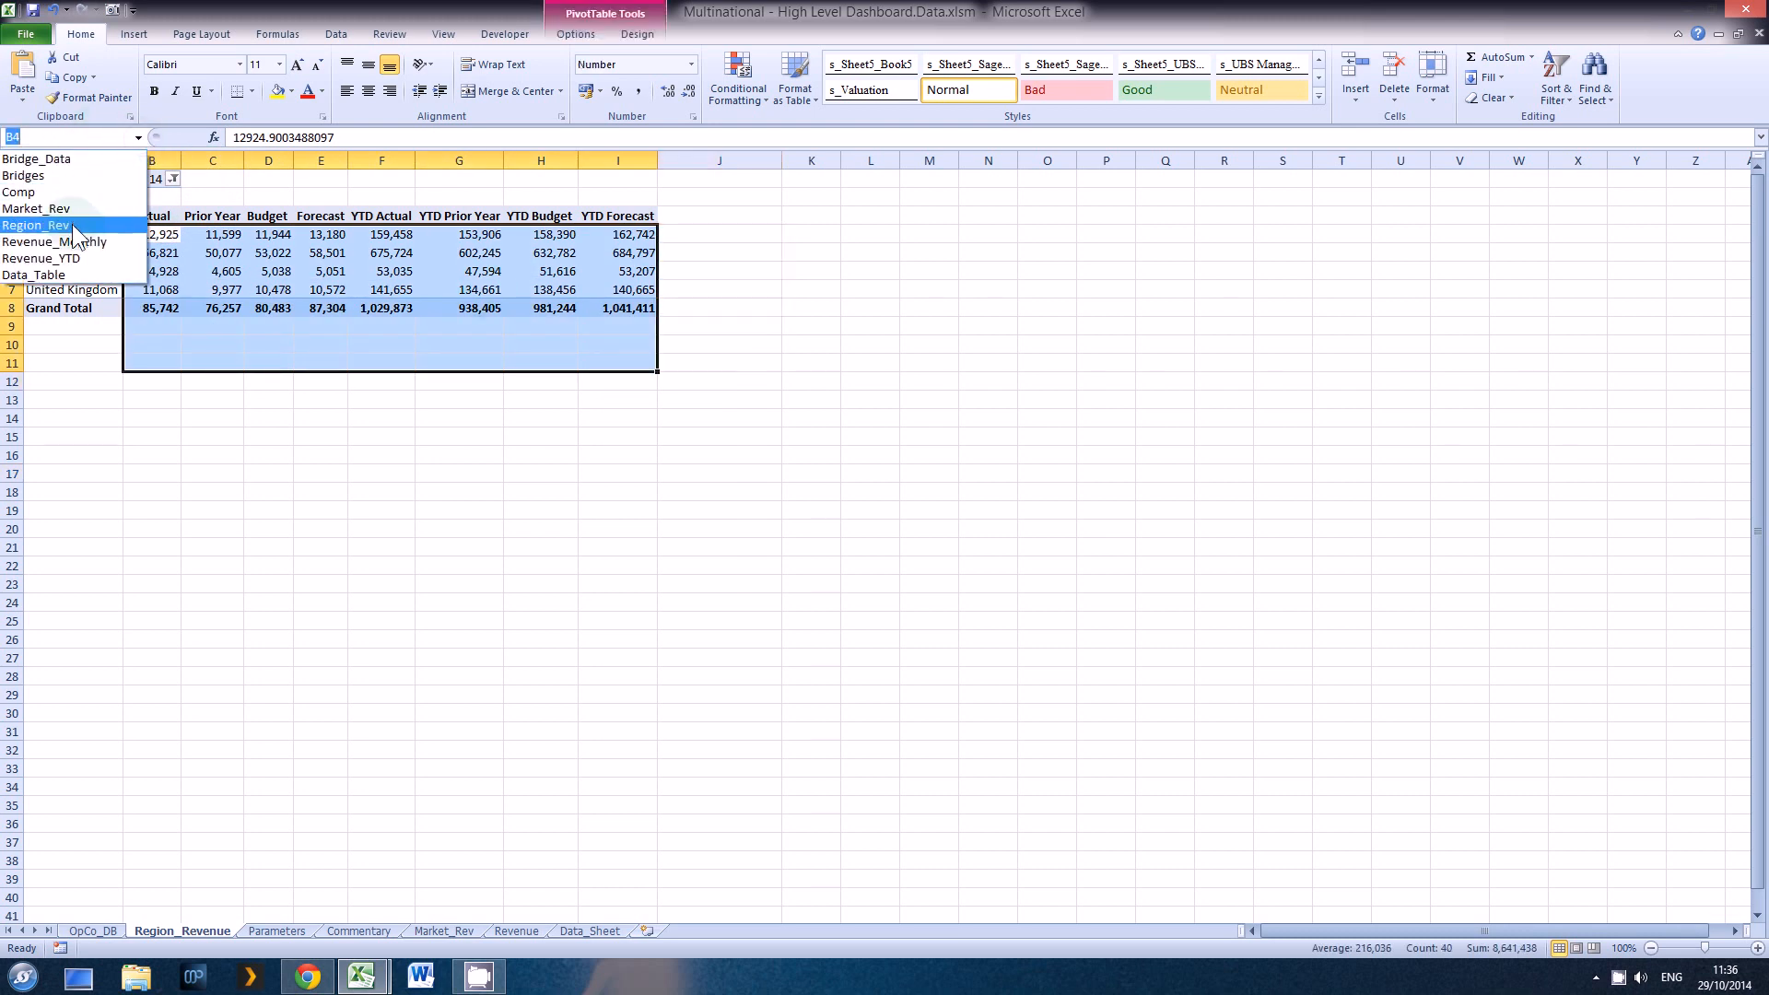
click(72, 224)
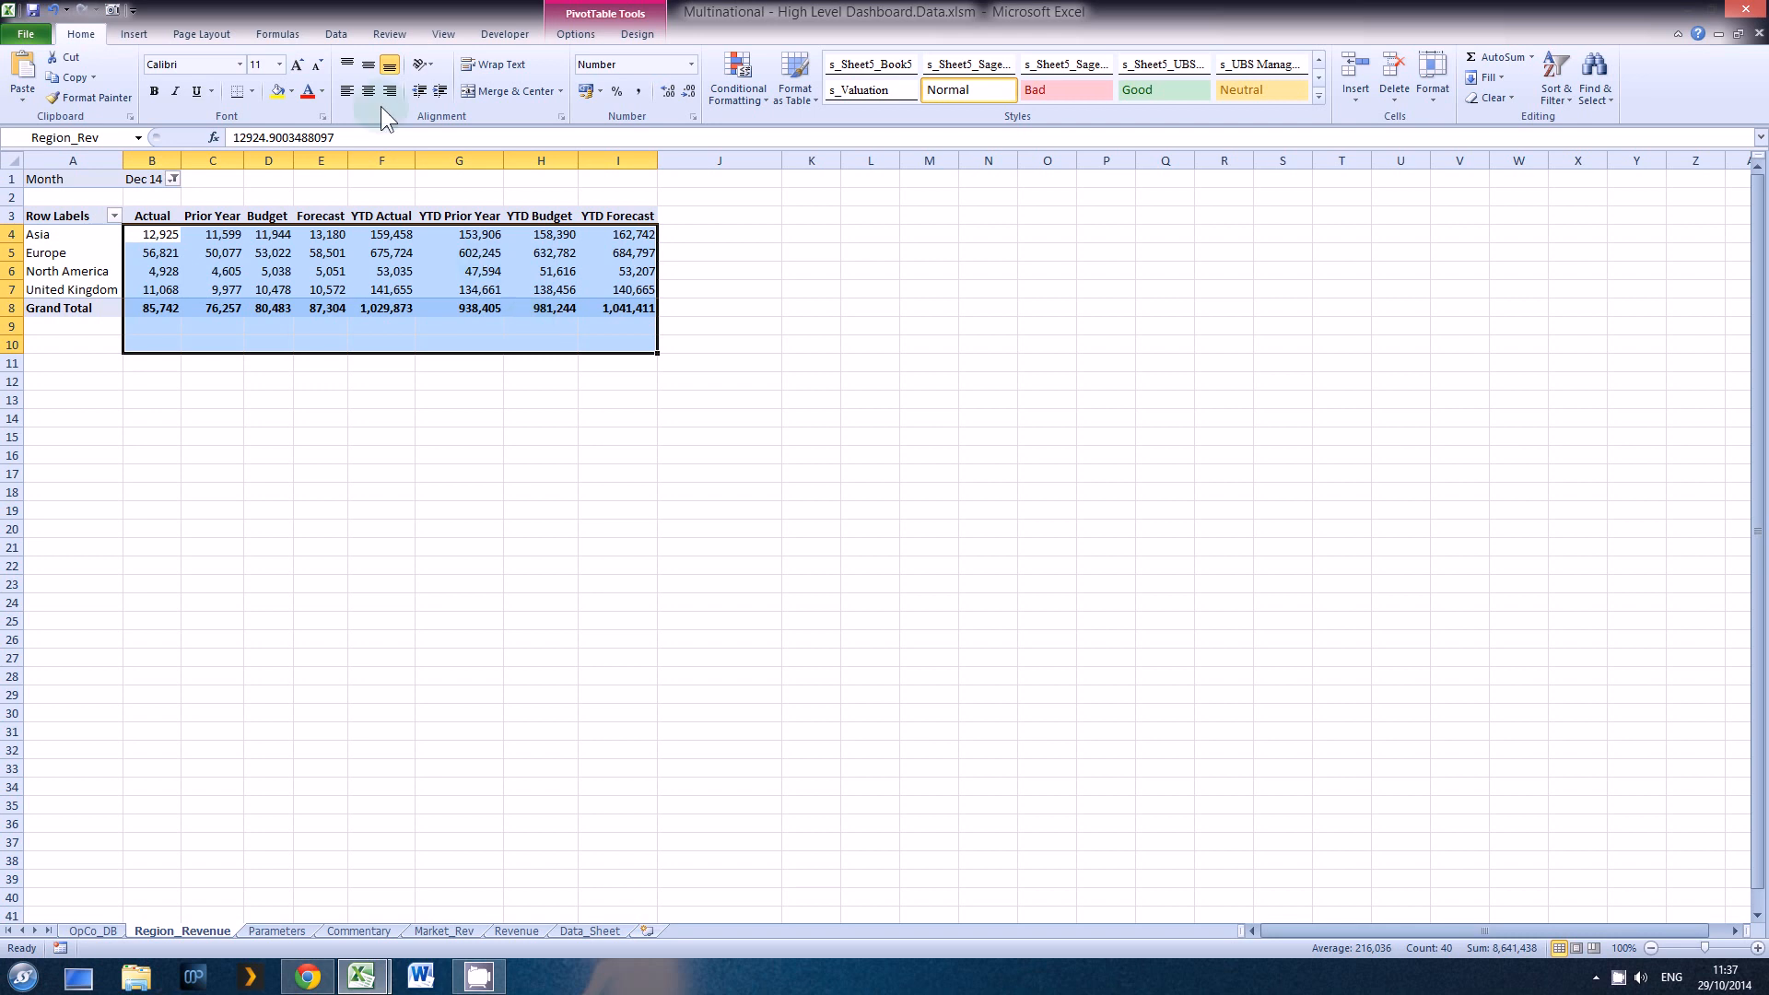
click(279, 35)
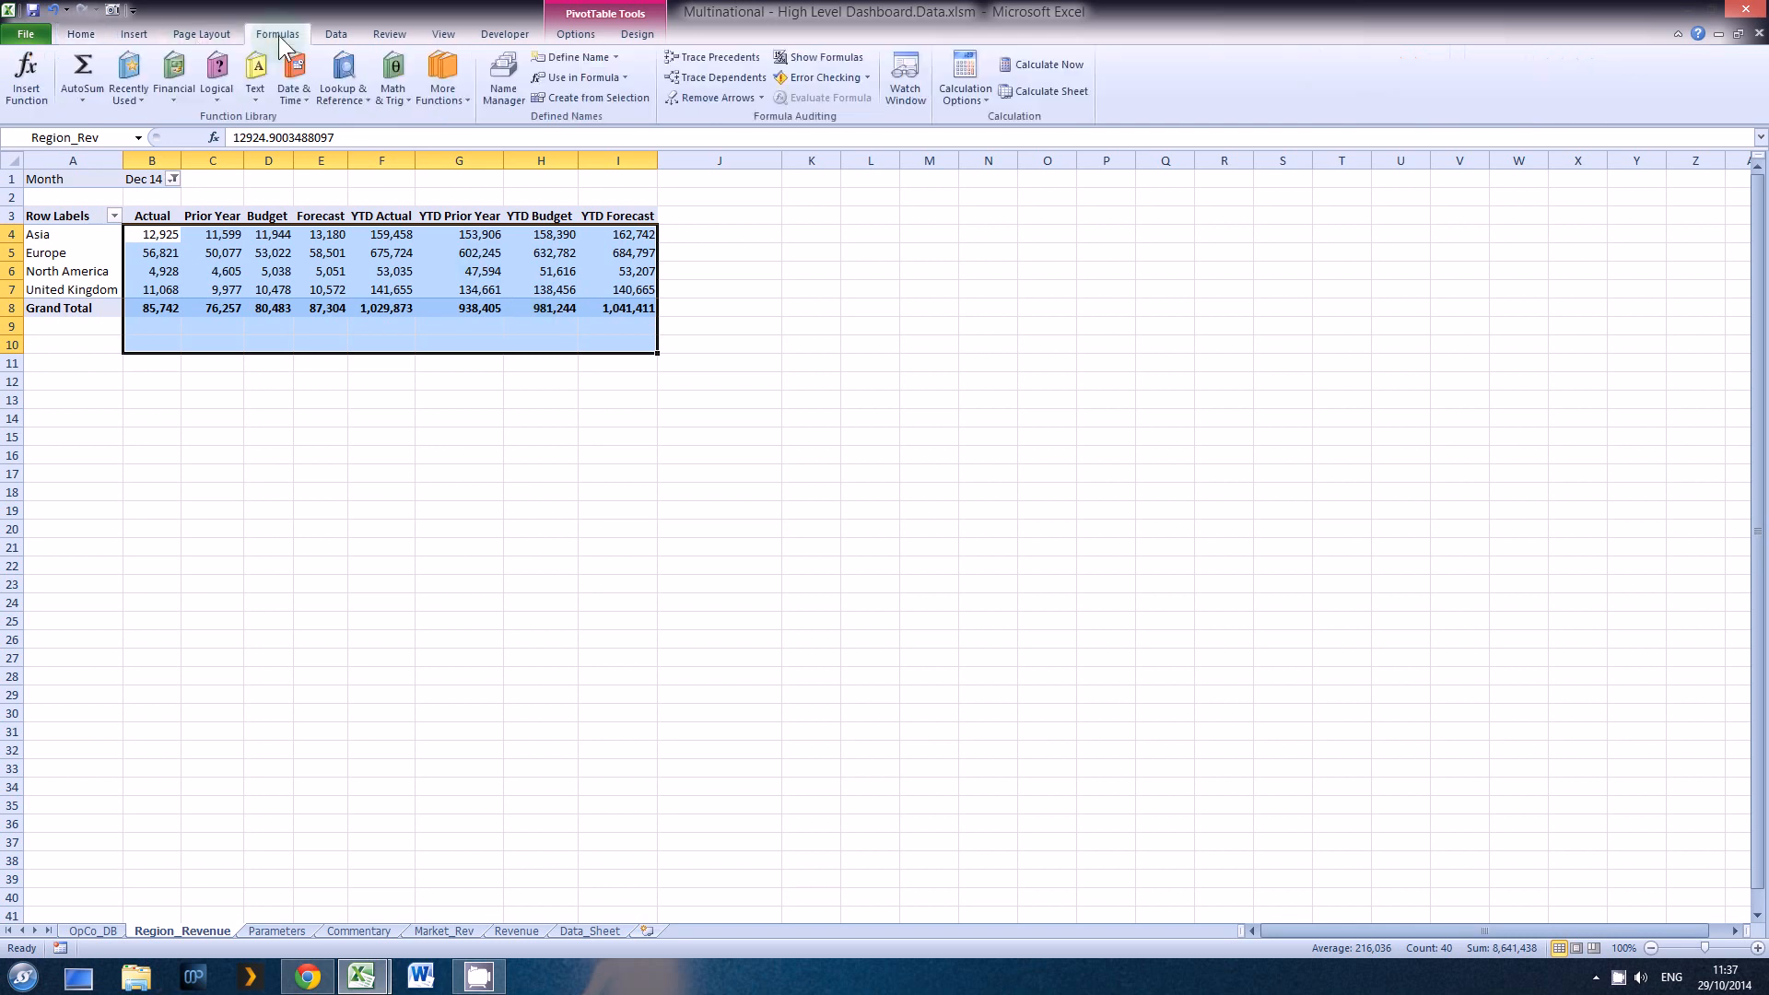
click(496, 67)
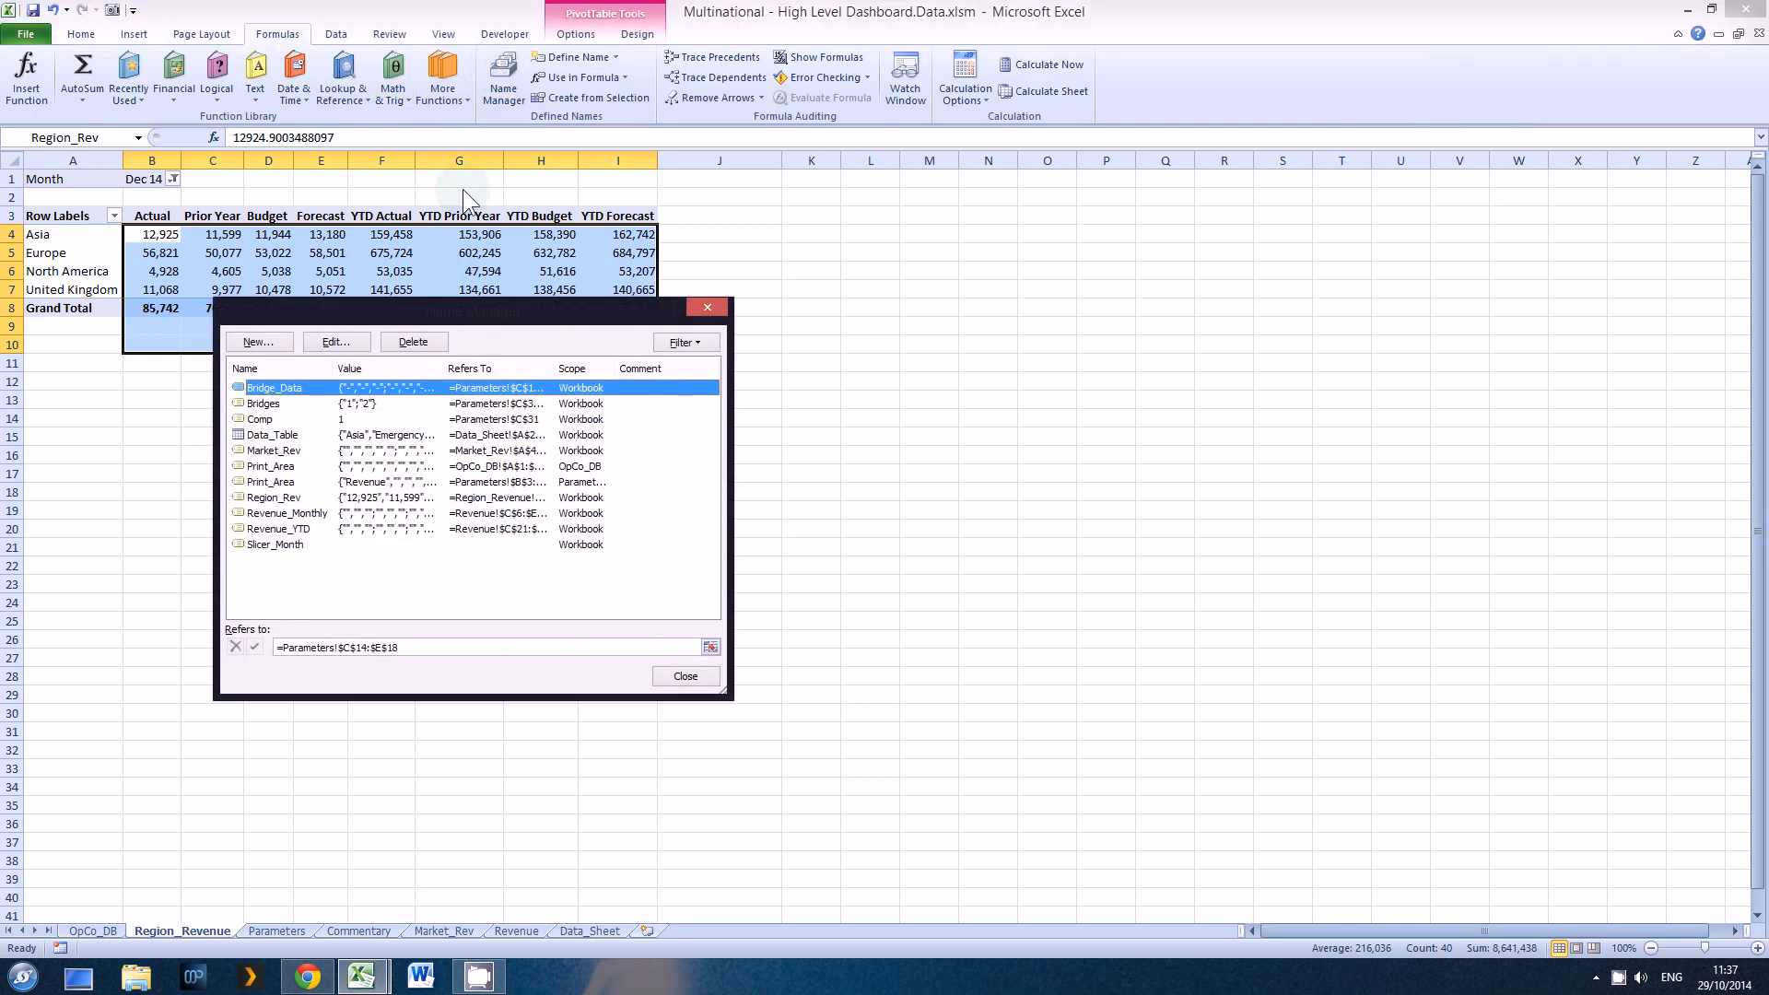
click(273, 497)
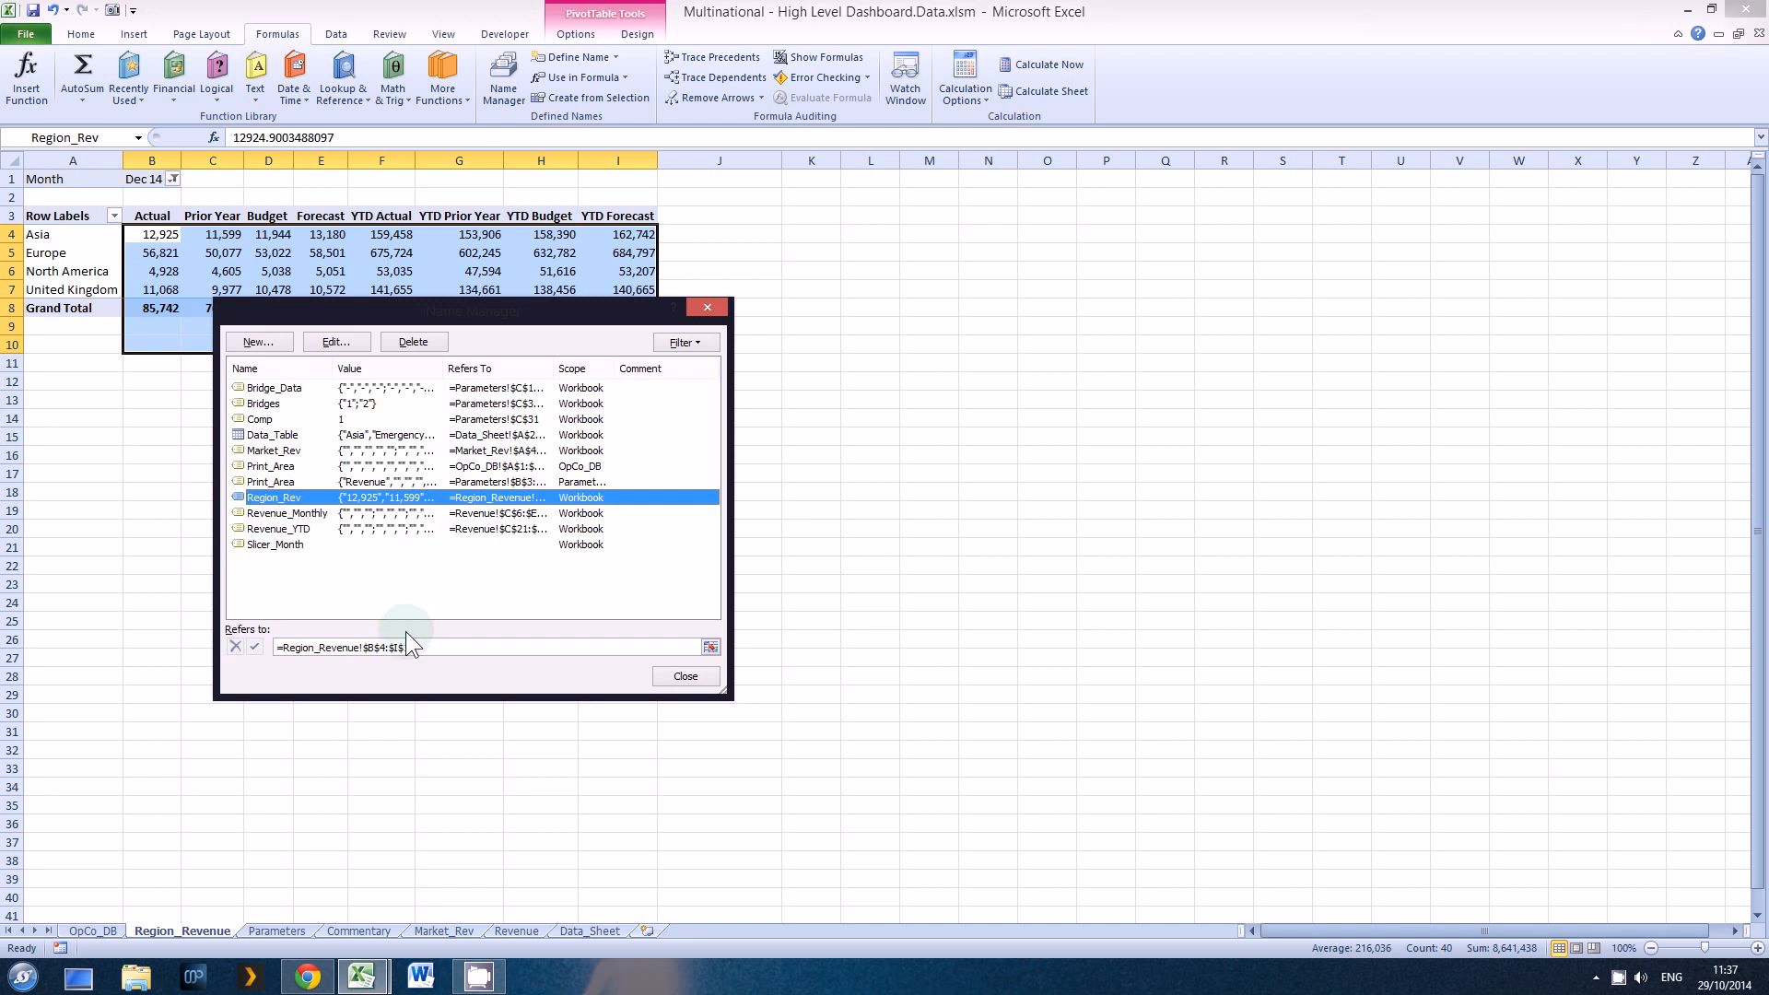
click(706, 308)
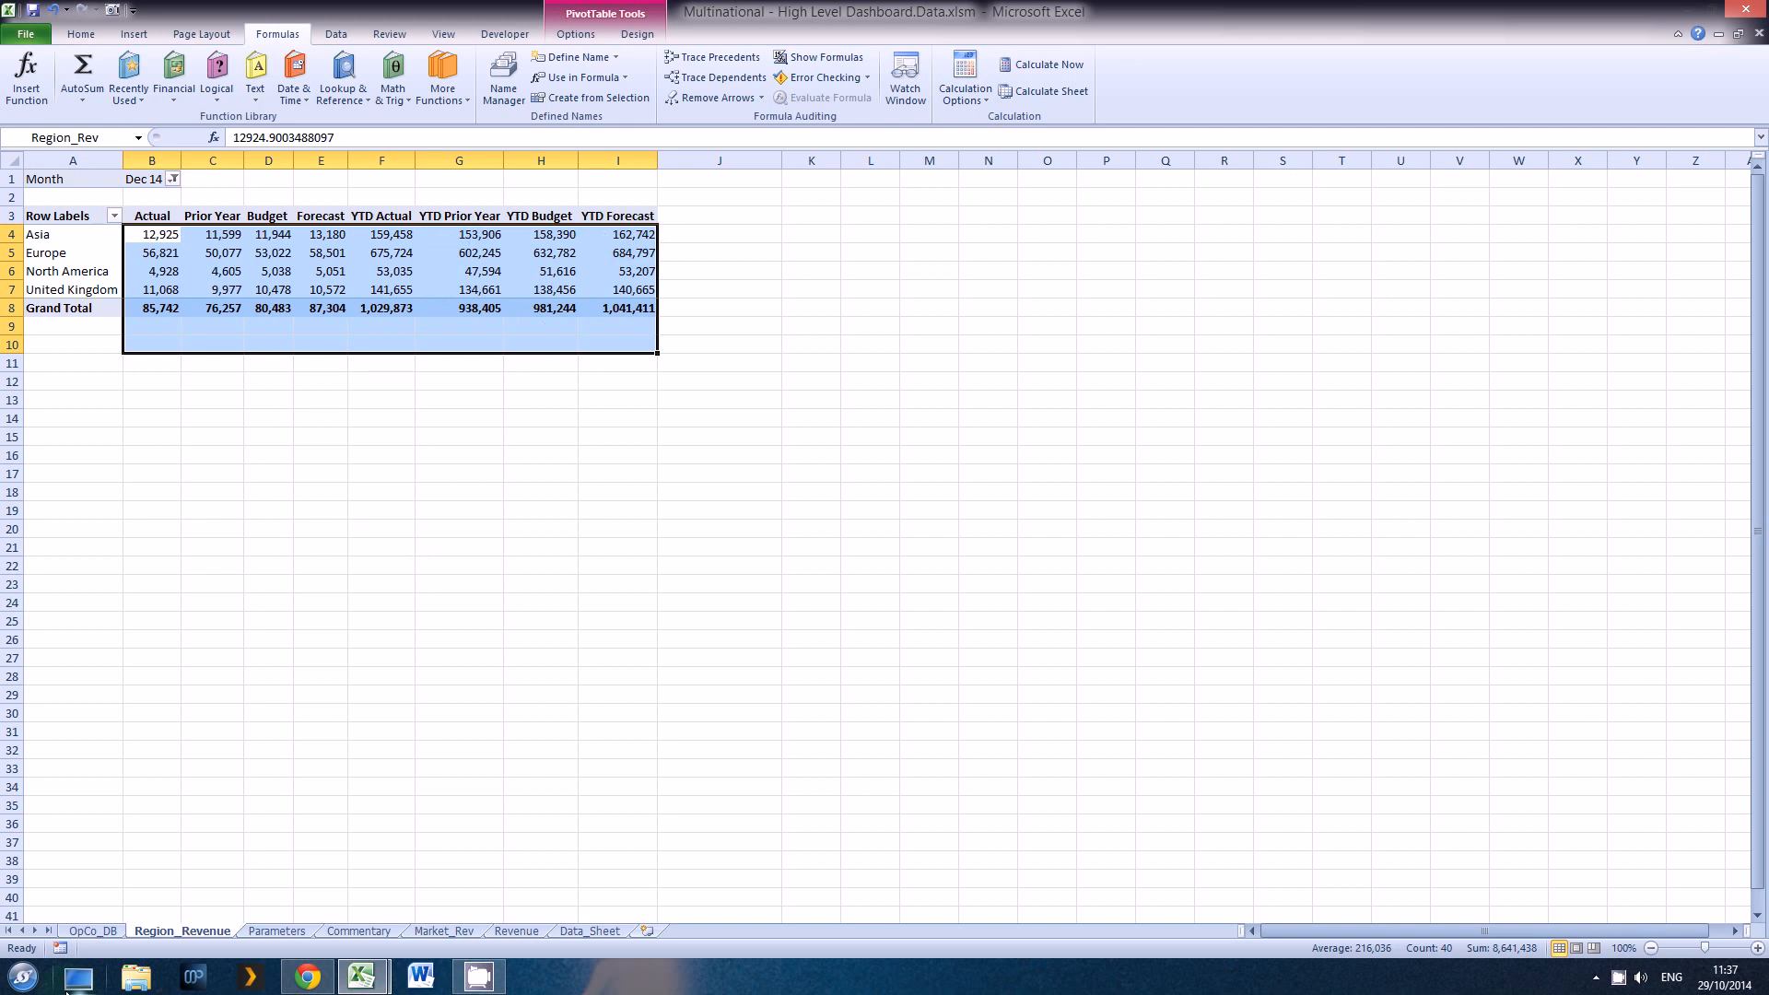
Step: In OpCo_DB cell E9, start an INDEX formula with Region_Rev as the array and 1 as the row number
click(92, 929)
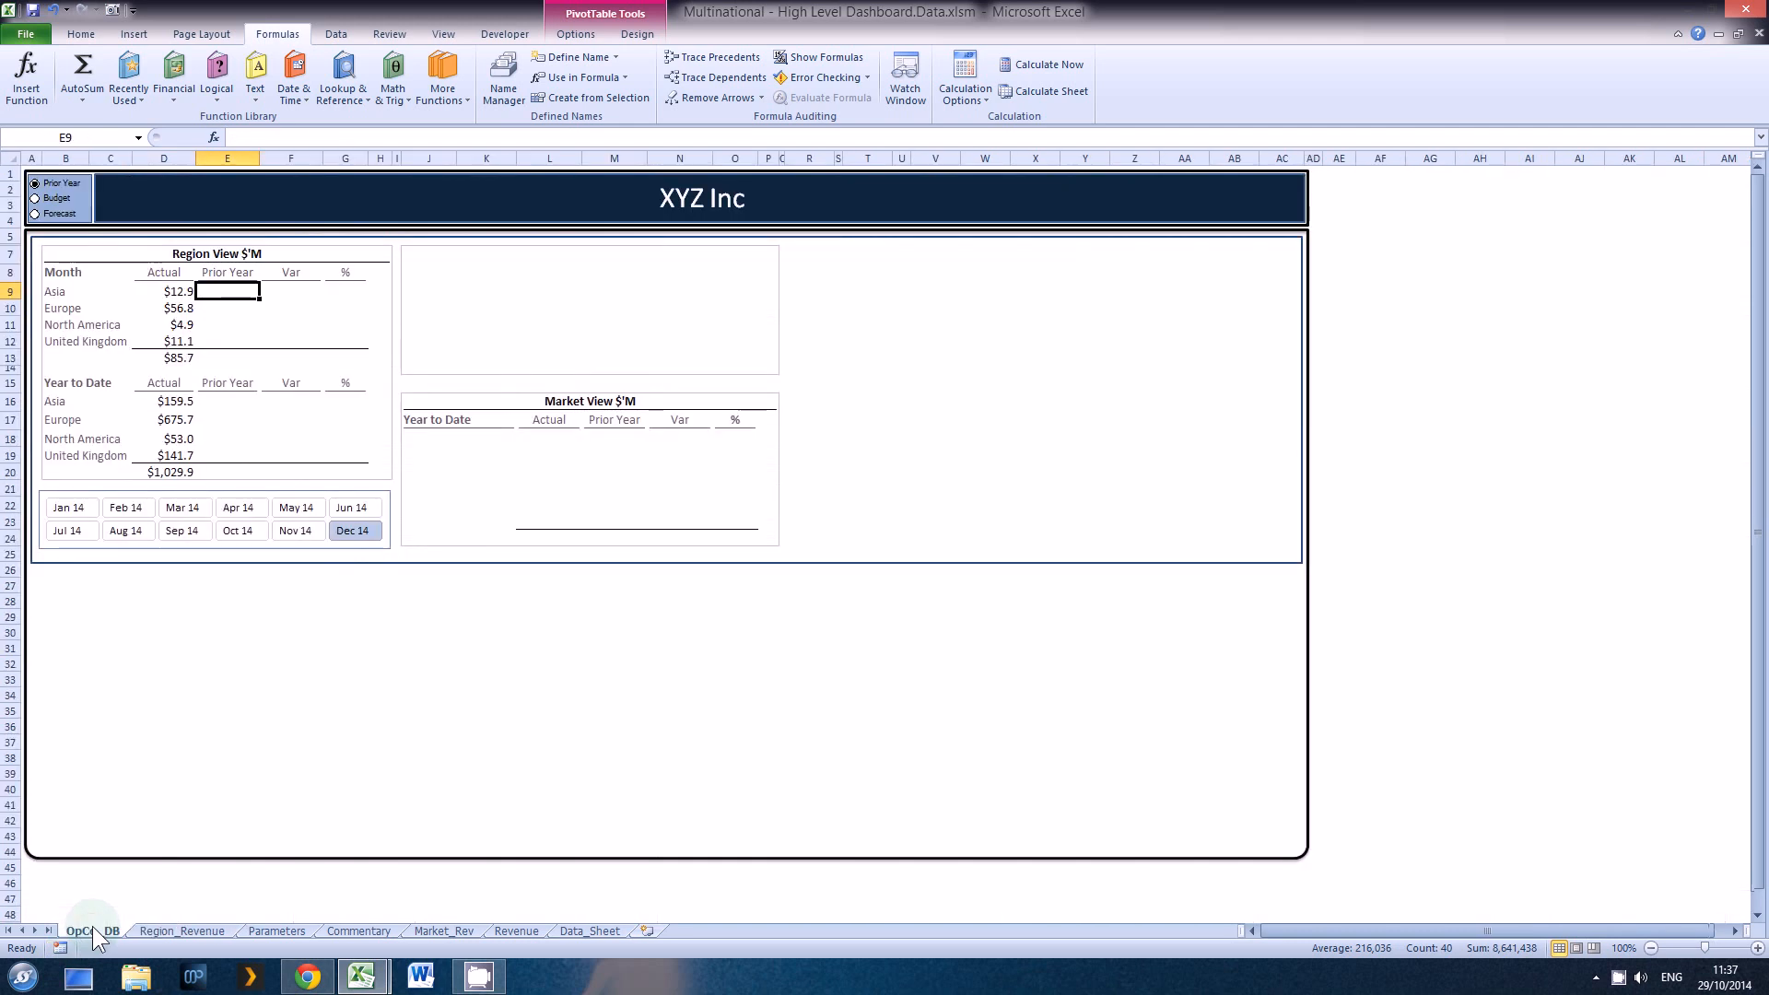
text(=)
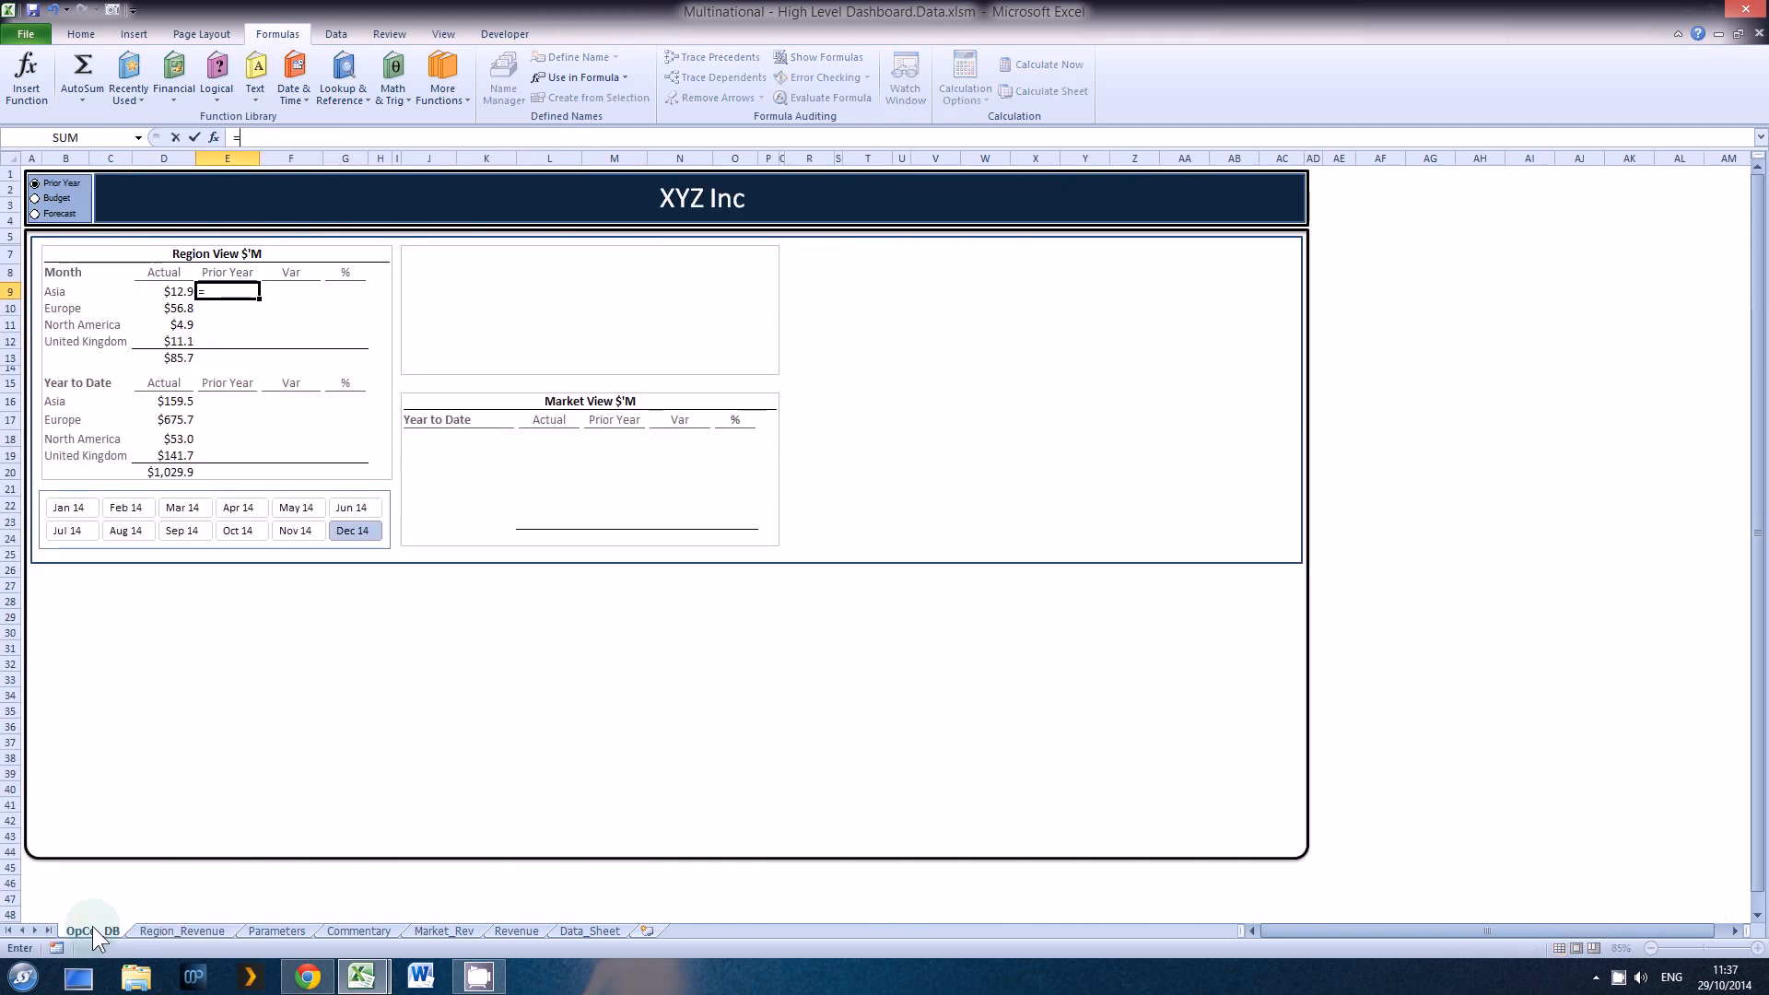
text(in)
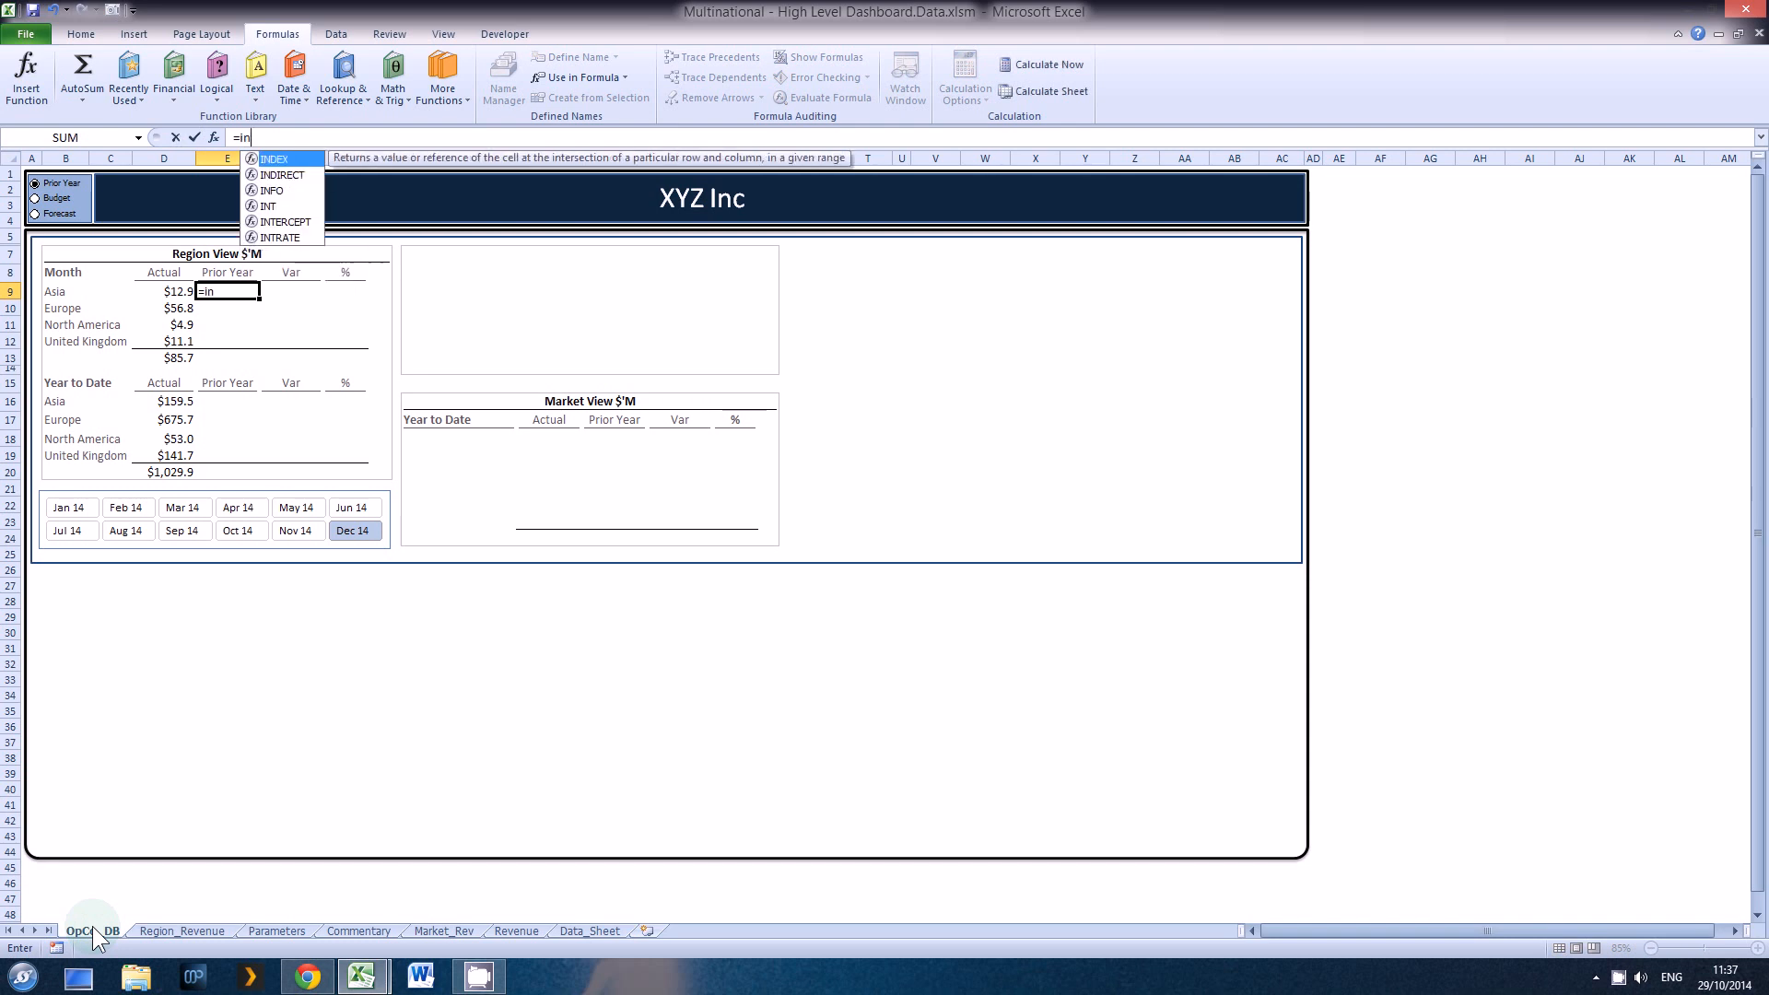
text(dex)
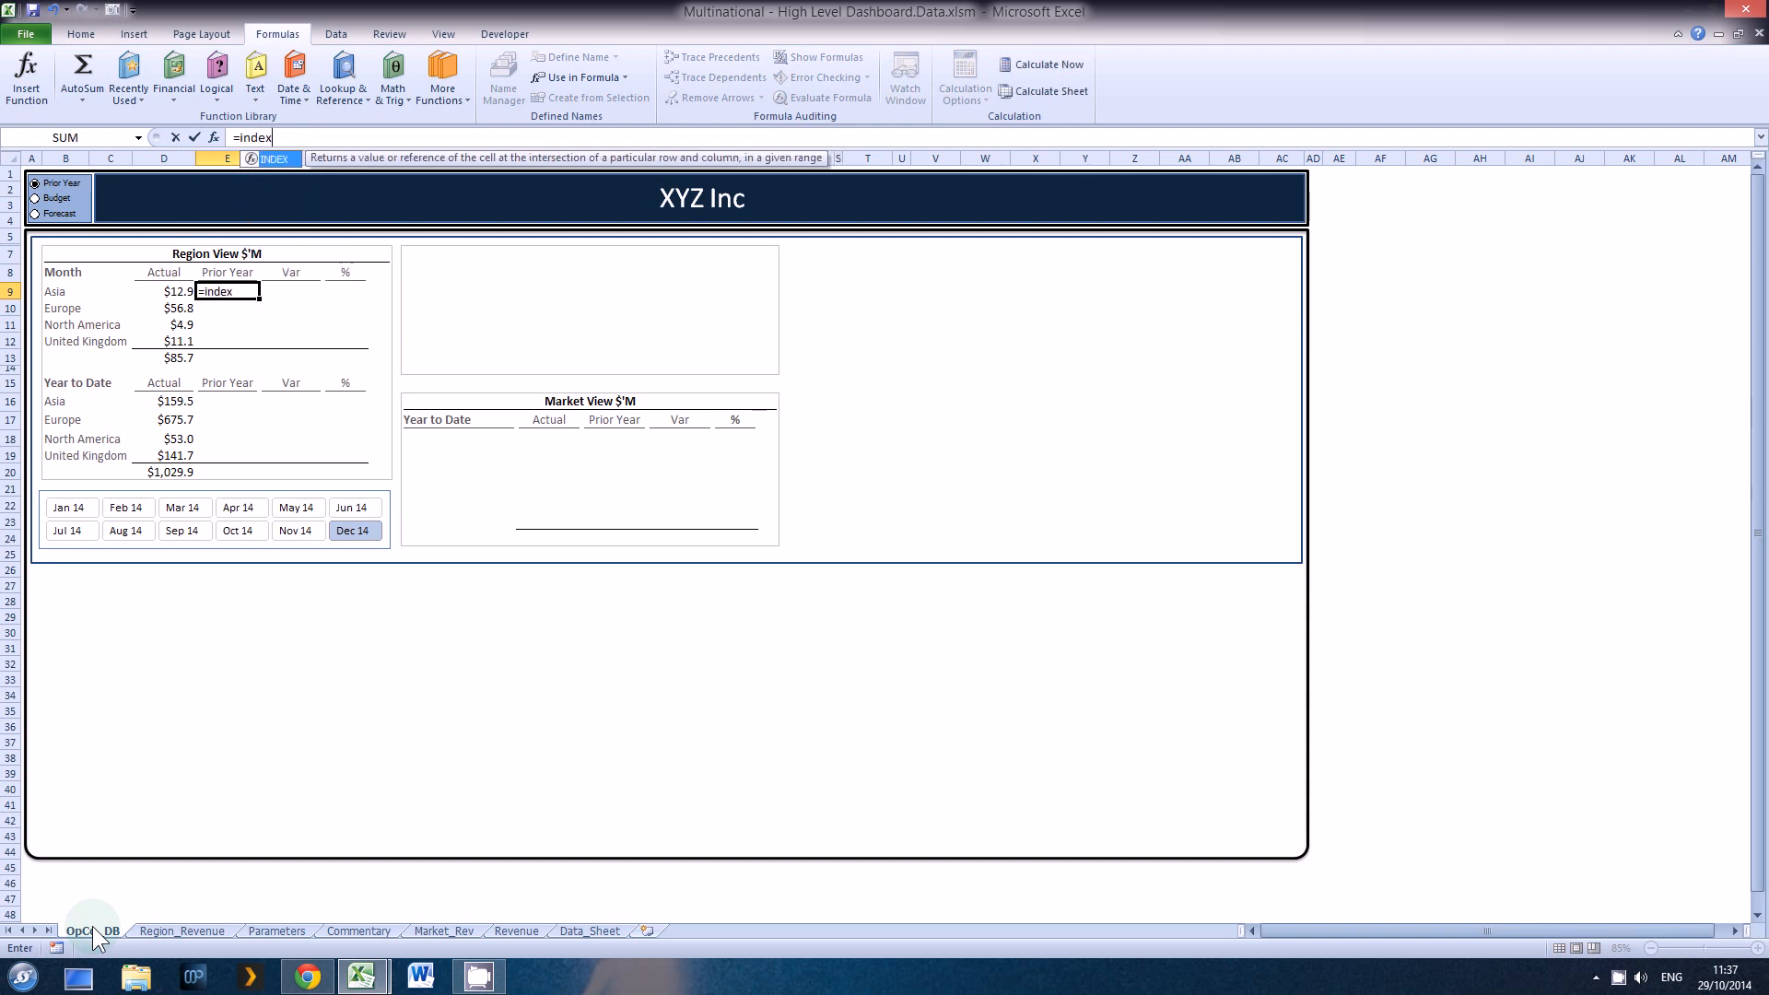
text(()
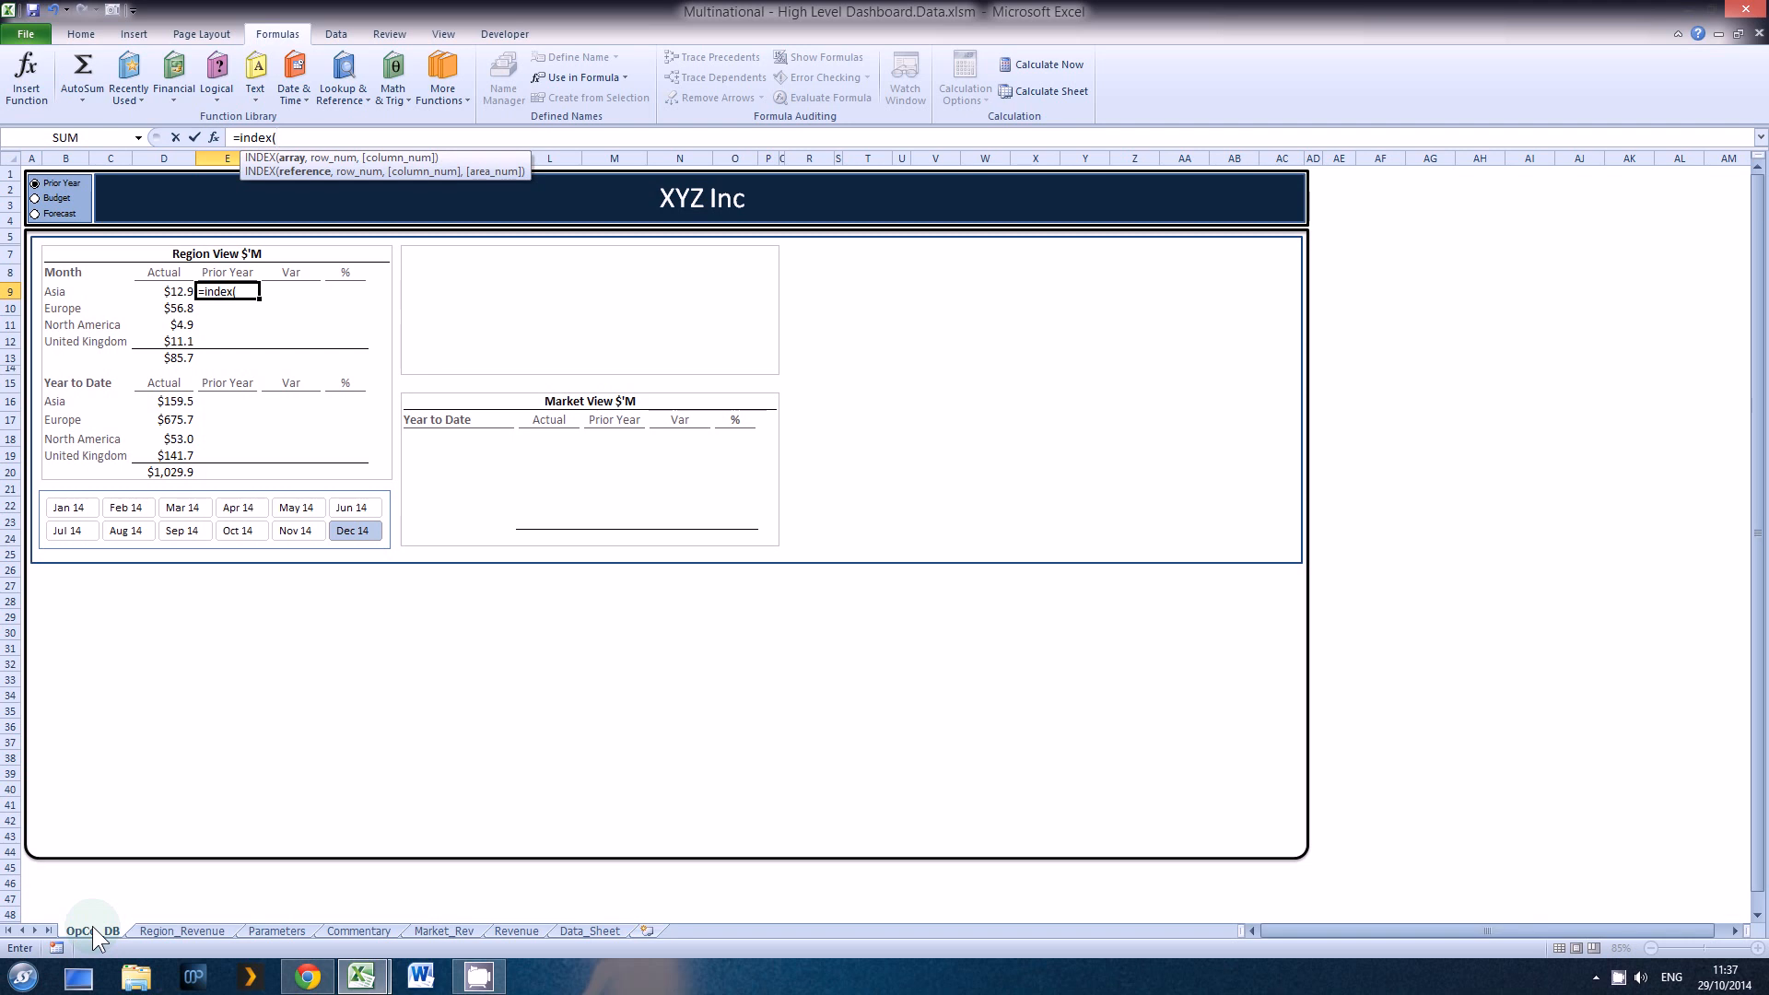
text(RE)
key(Down)
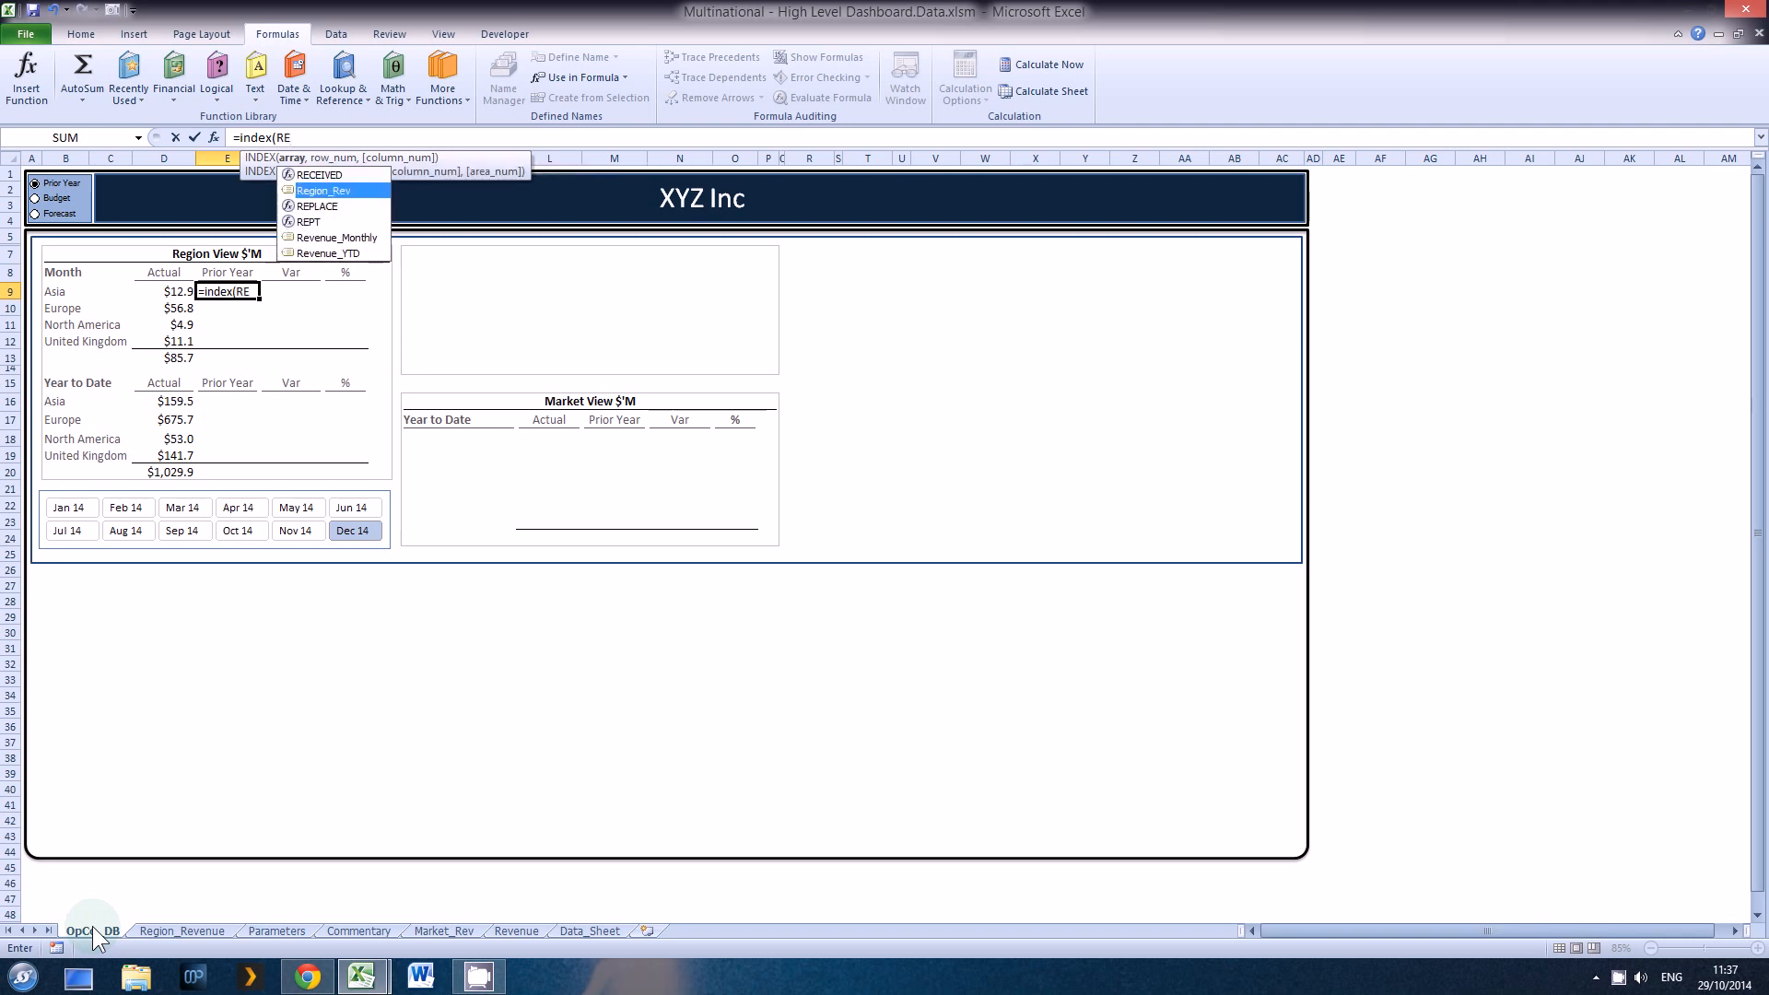
key(Tab)
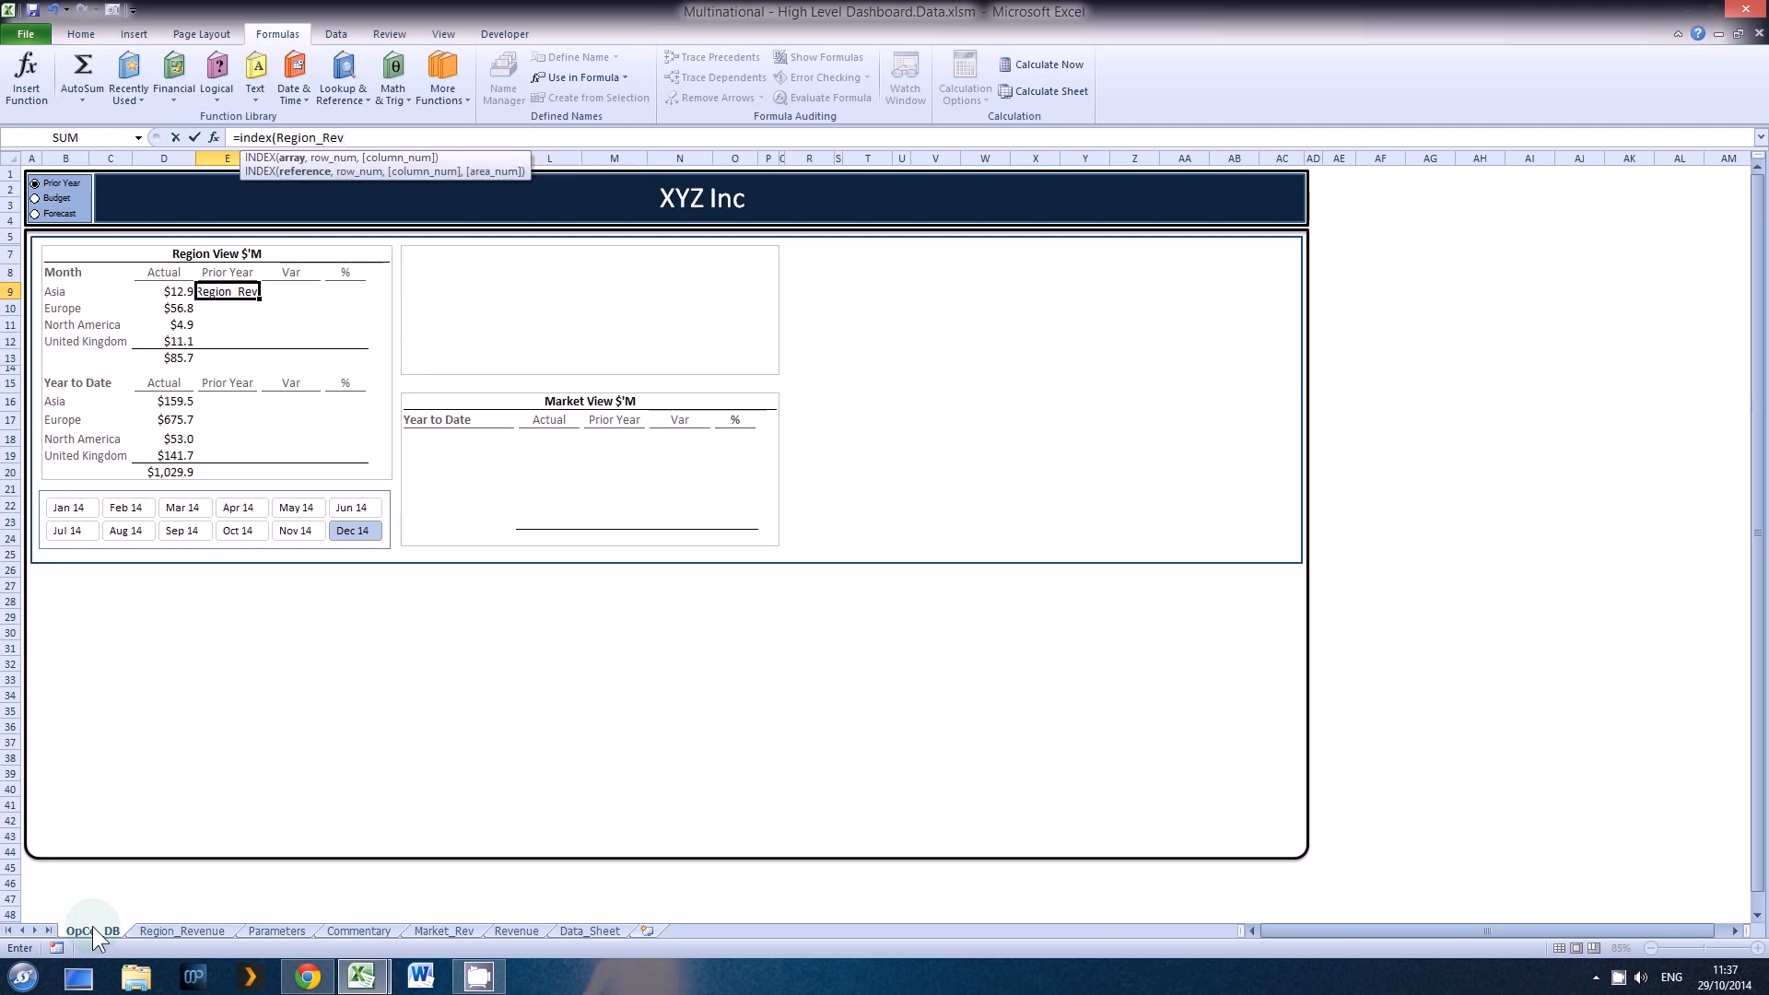
text(,)
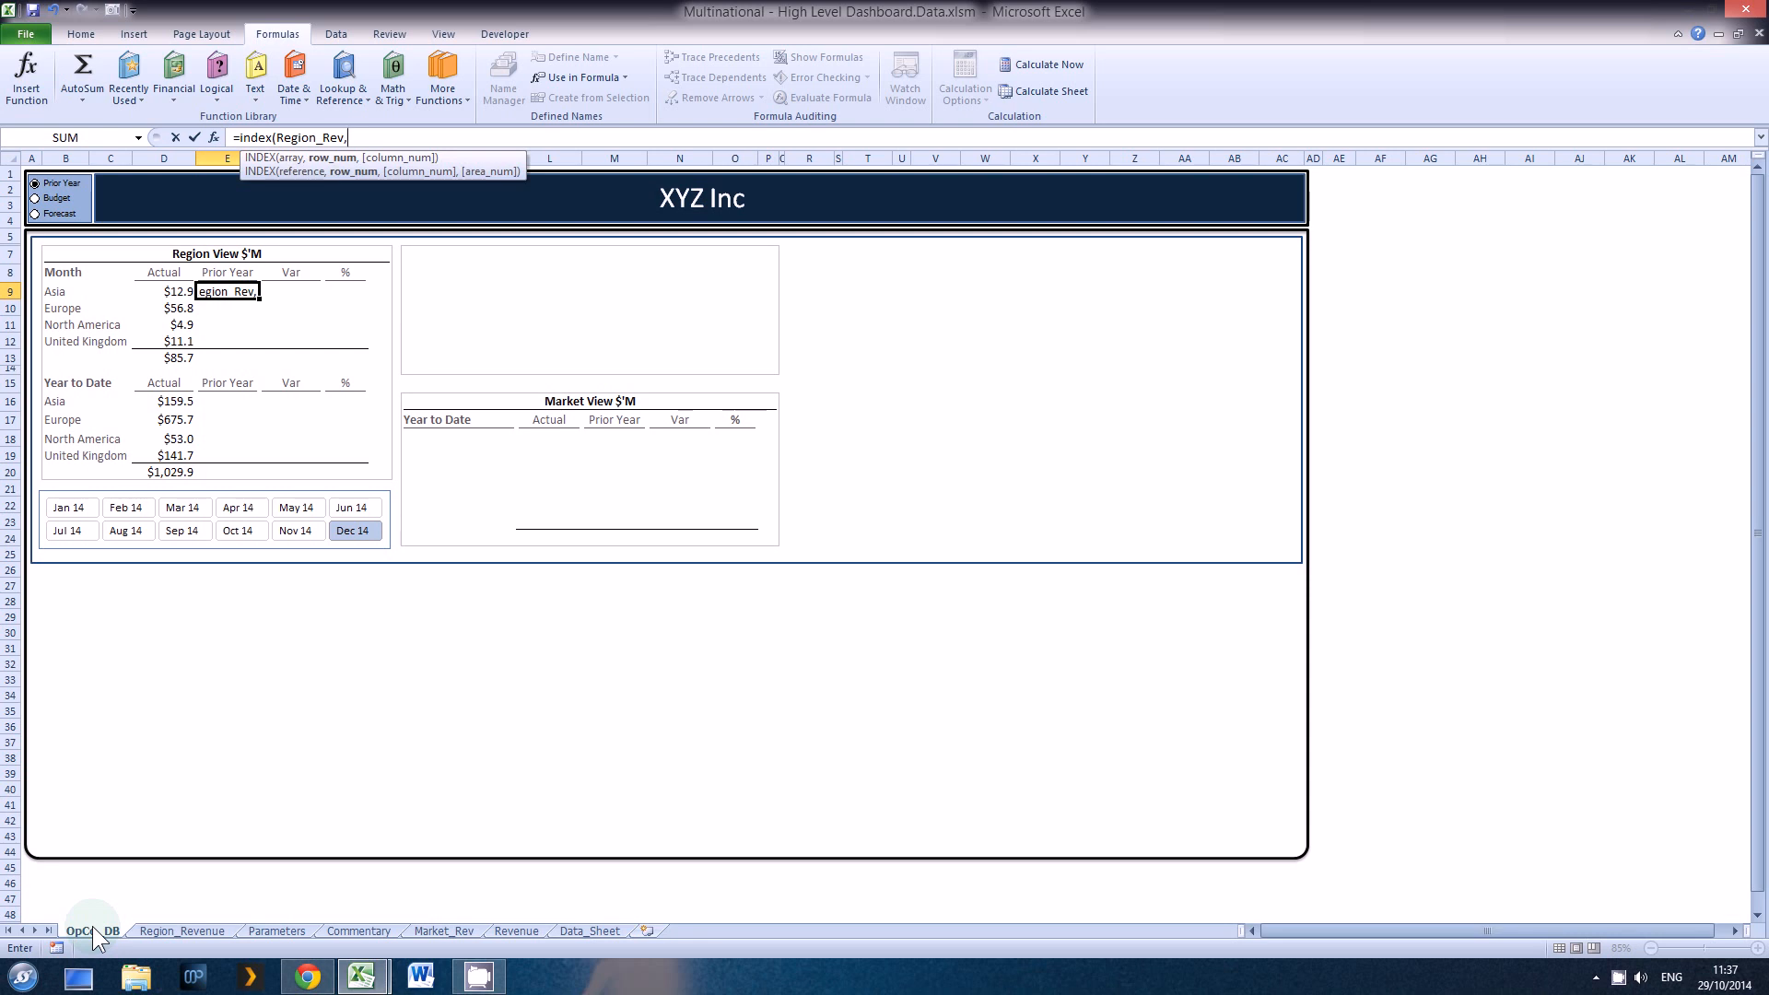
text(1,)
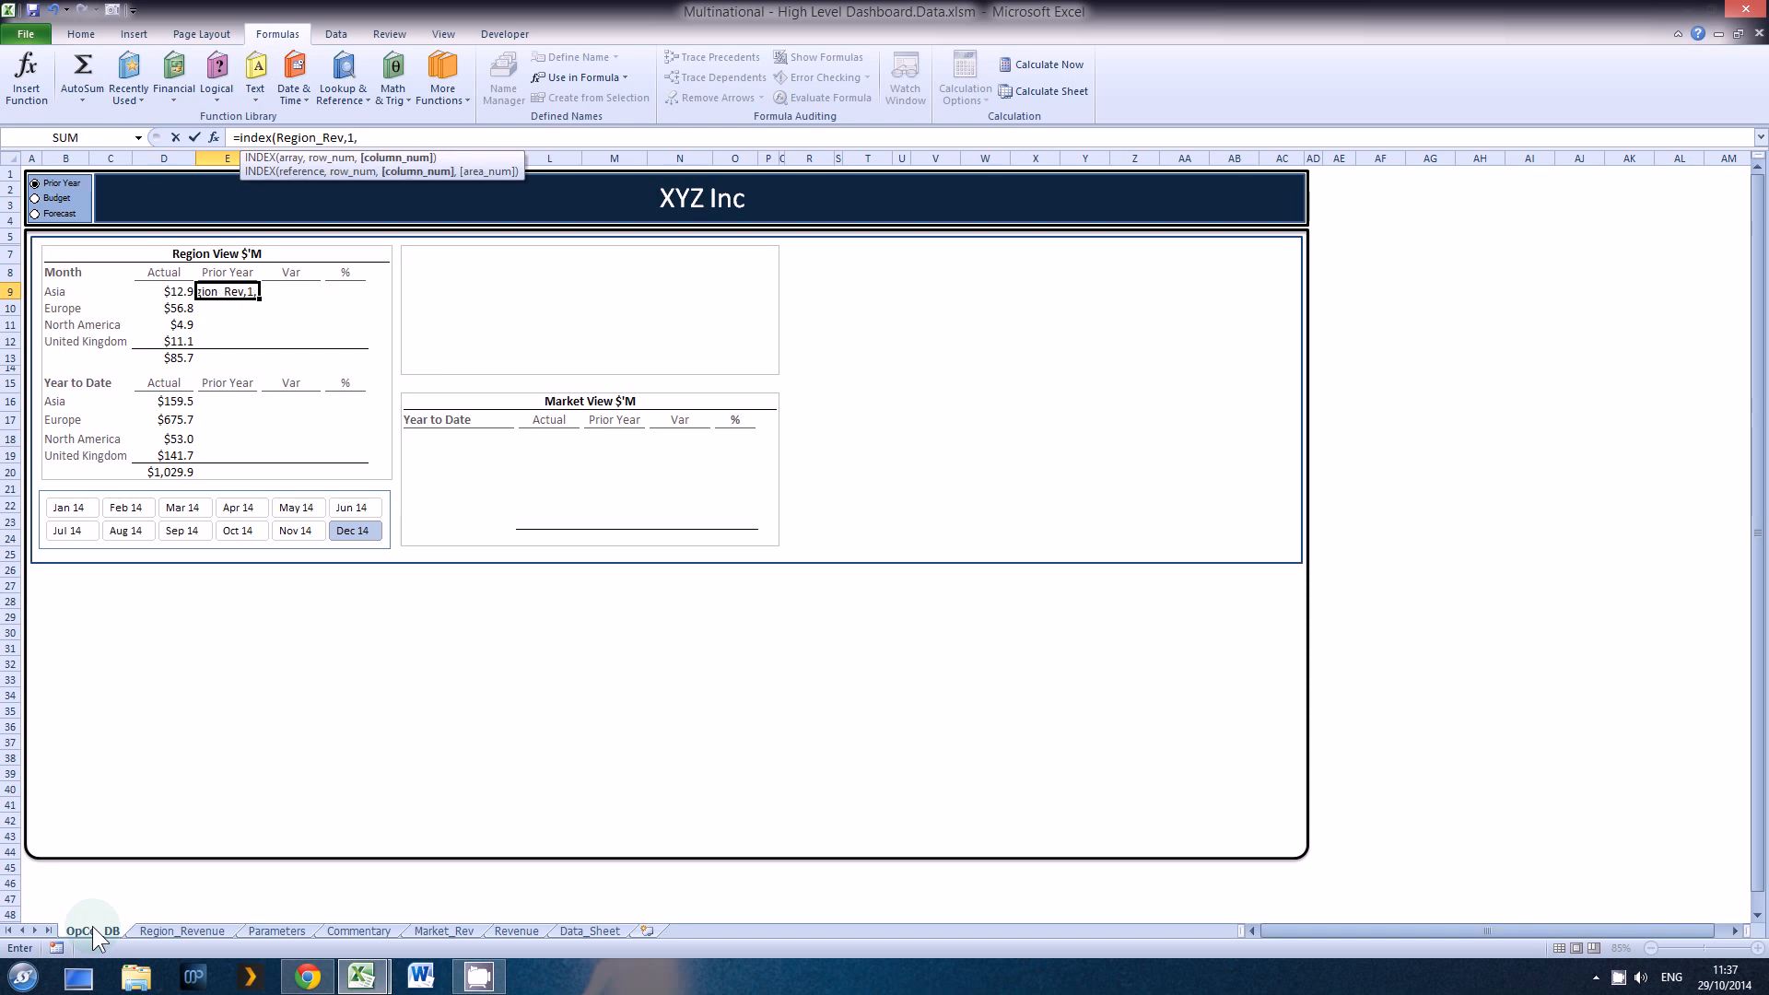
Step: Complete the INDEX formula in E9 with column number 2, after checking the Prior Year column's position on Region_Revenue
click(205, 932)
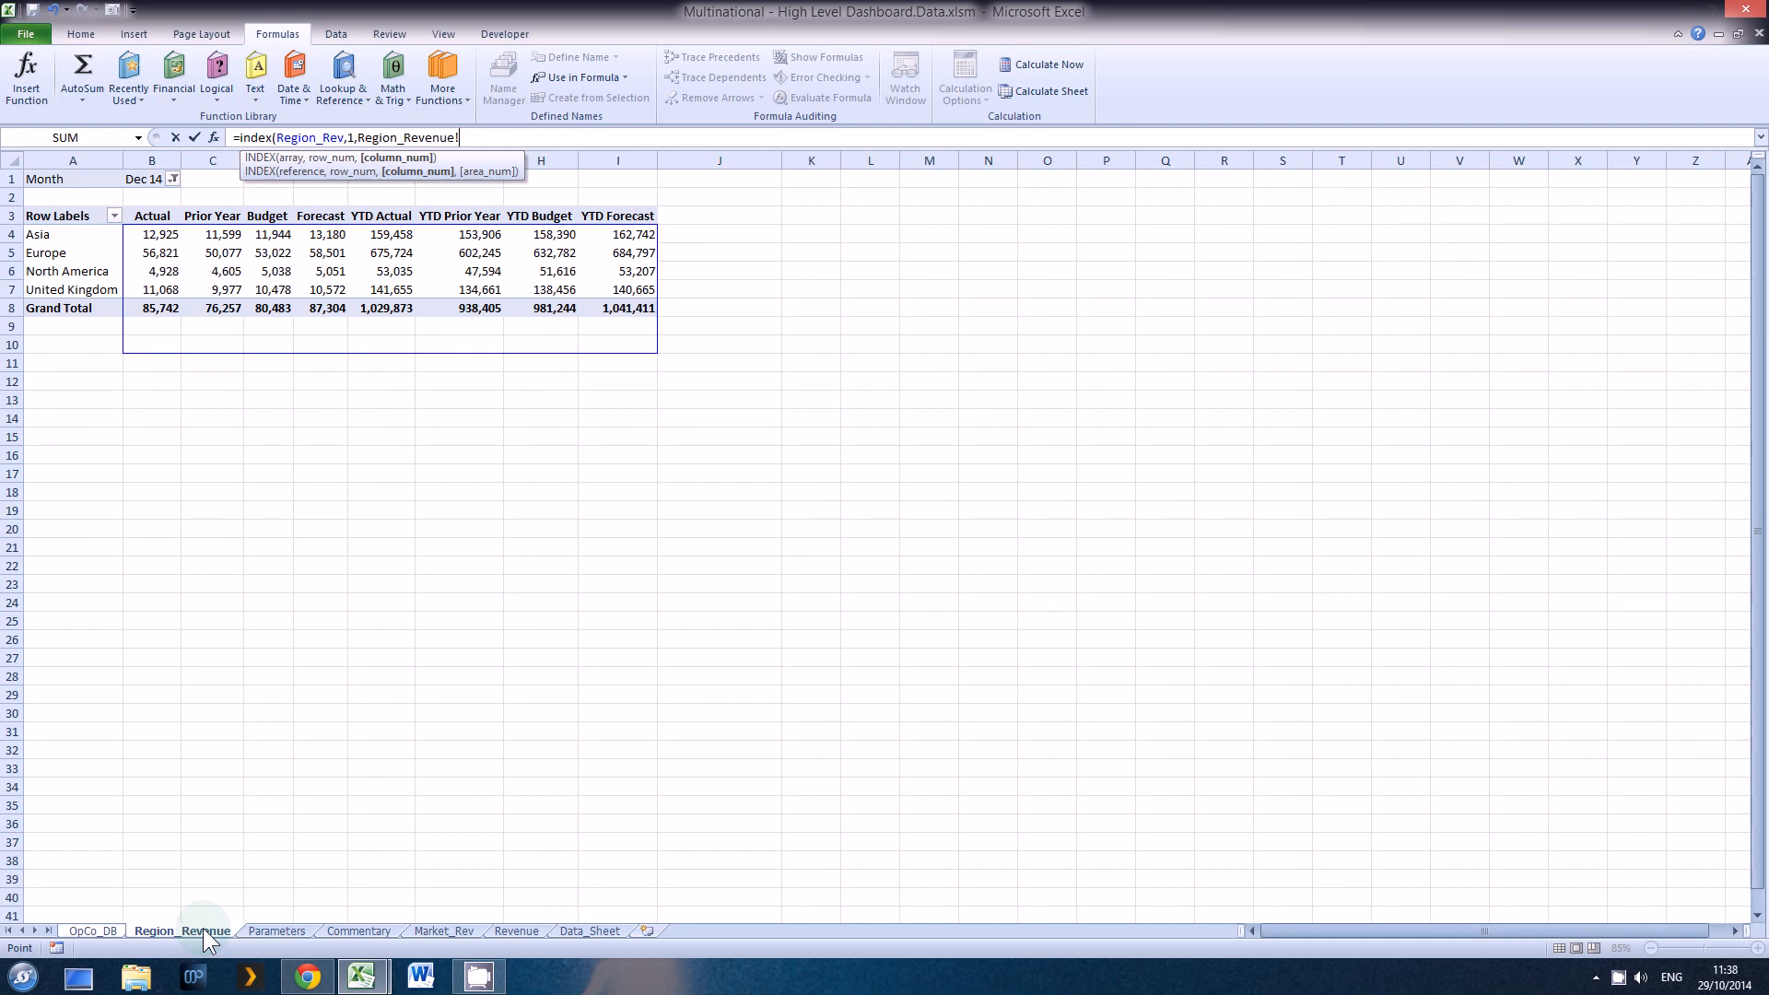
click(96, 930)
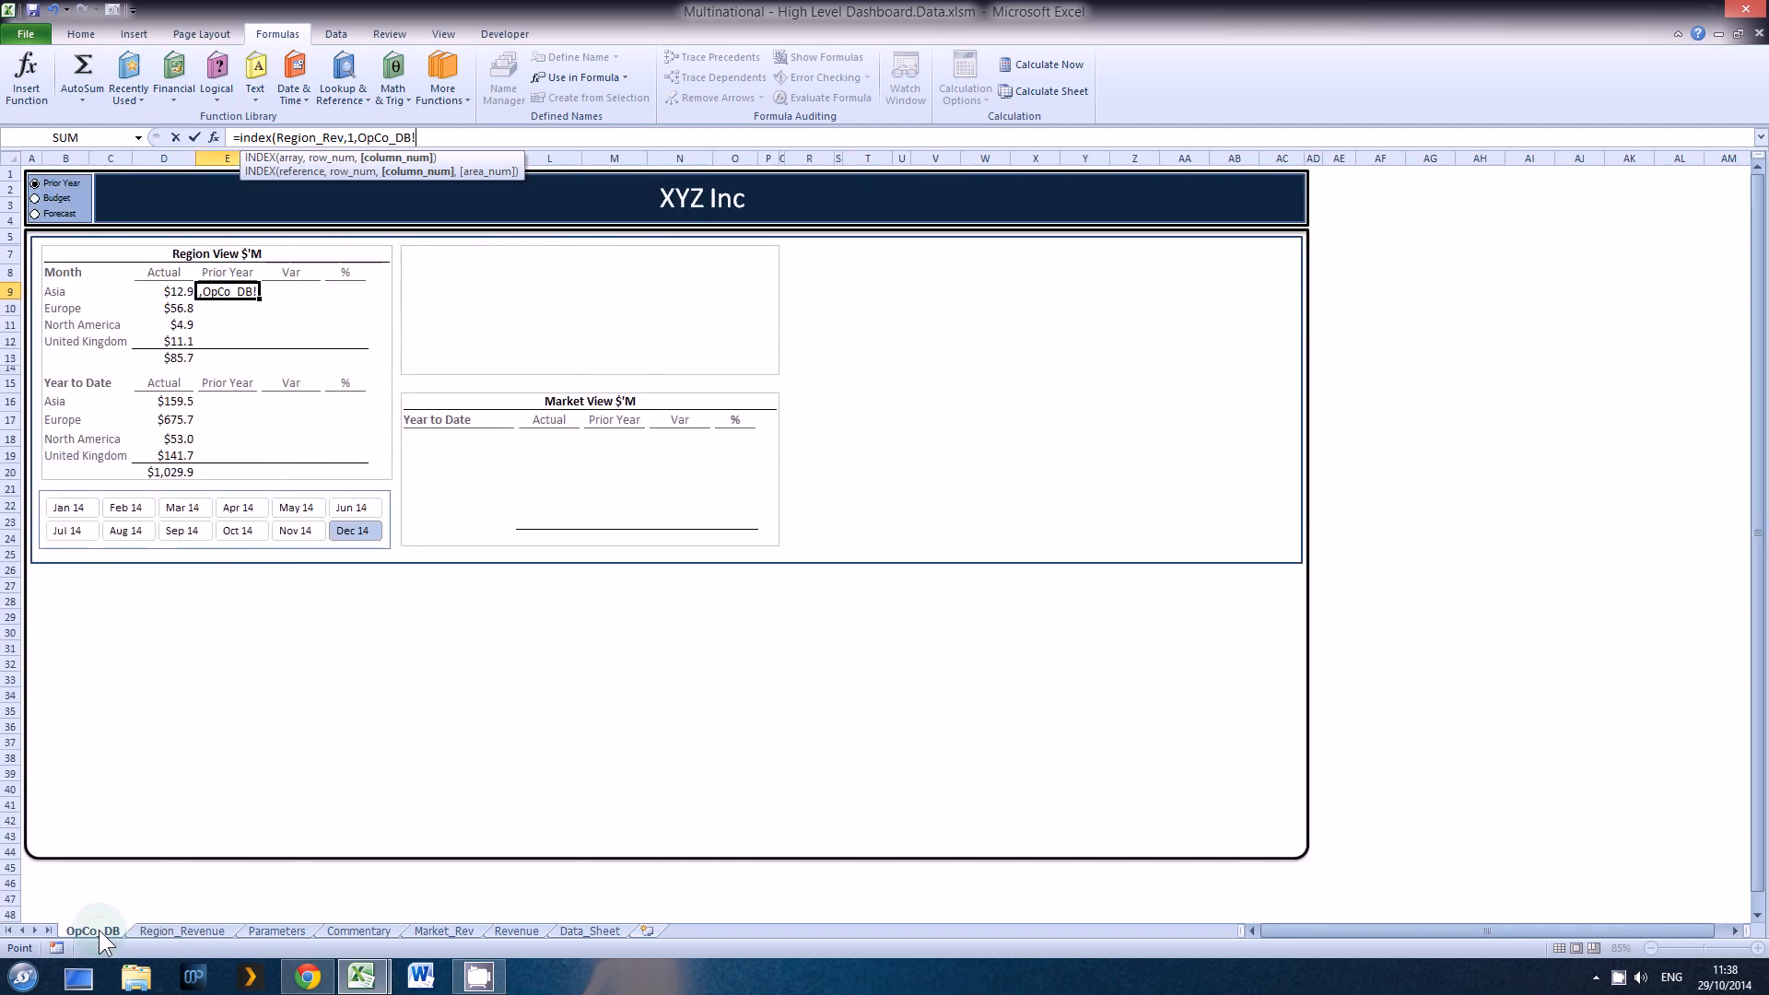
key(BackSpace)
key(BackSpace)
key(BackSpace)
key(BackSpace)
key(BackSpace)
key(BackSpace)
key(BackSpace)
key(BackSpace)
key(BackSpace)
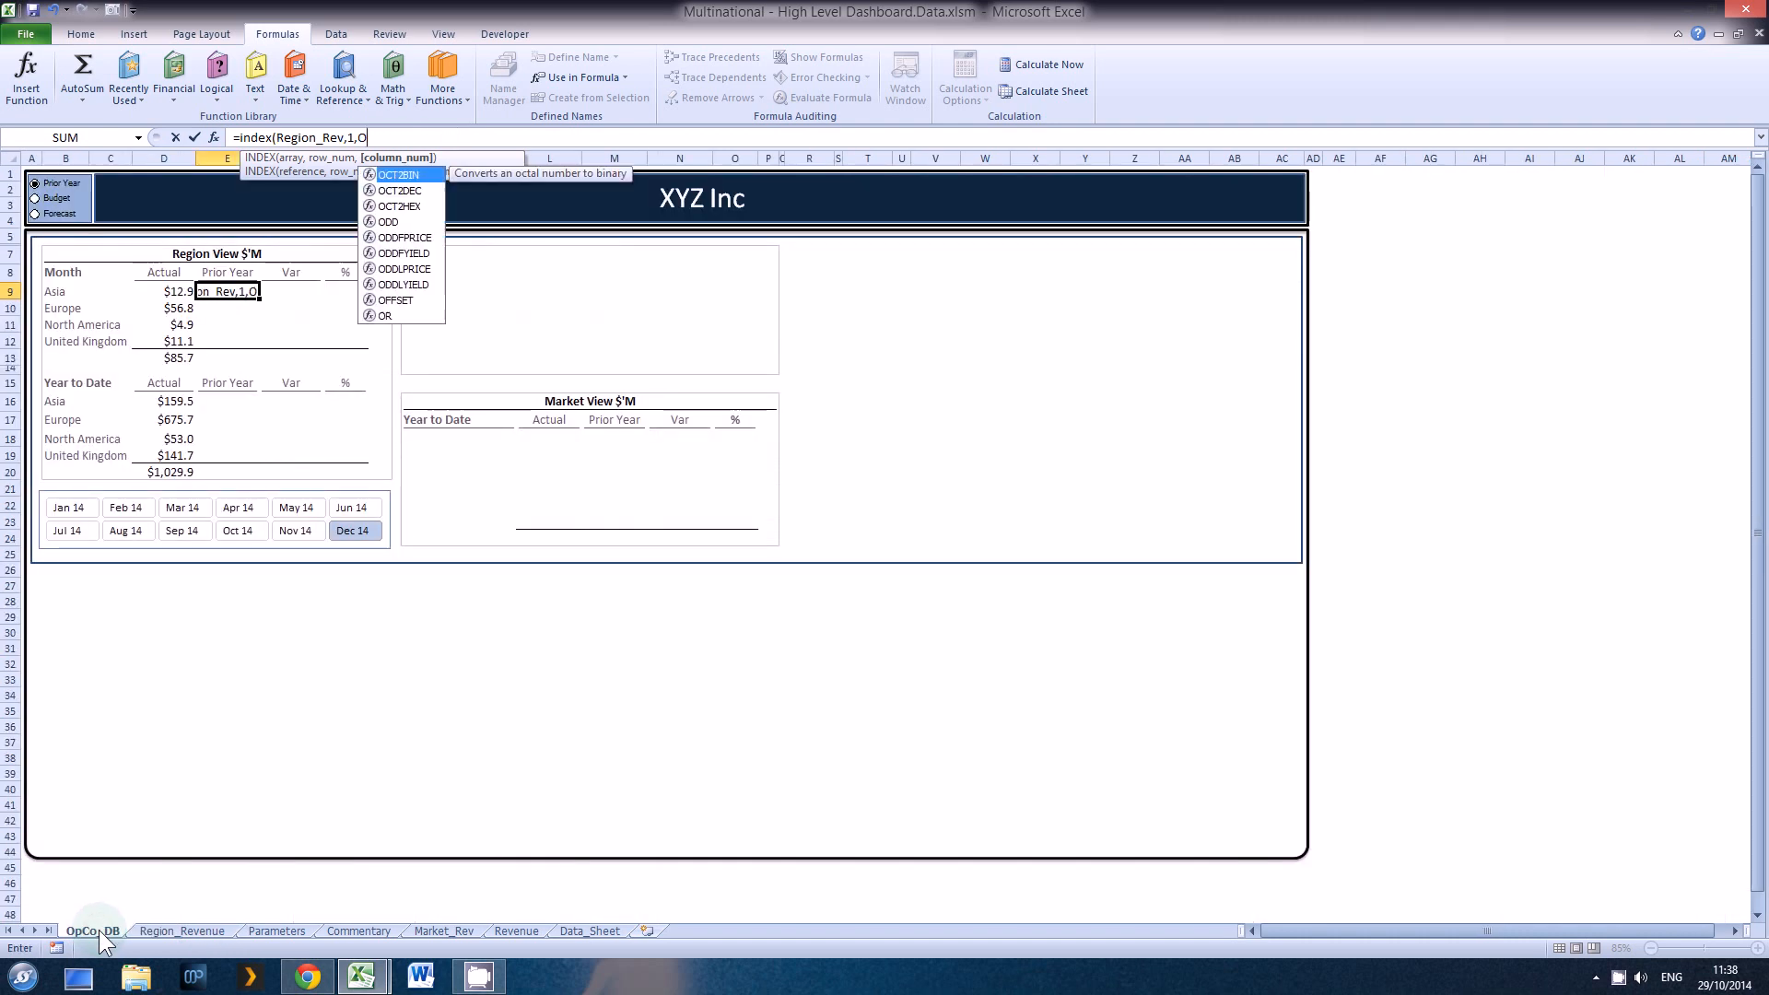
text(,2)
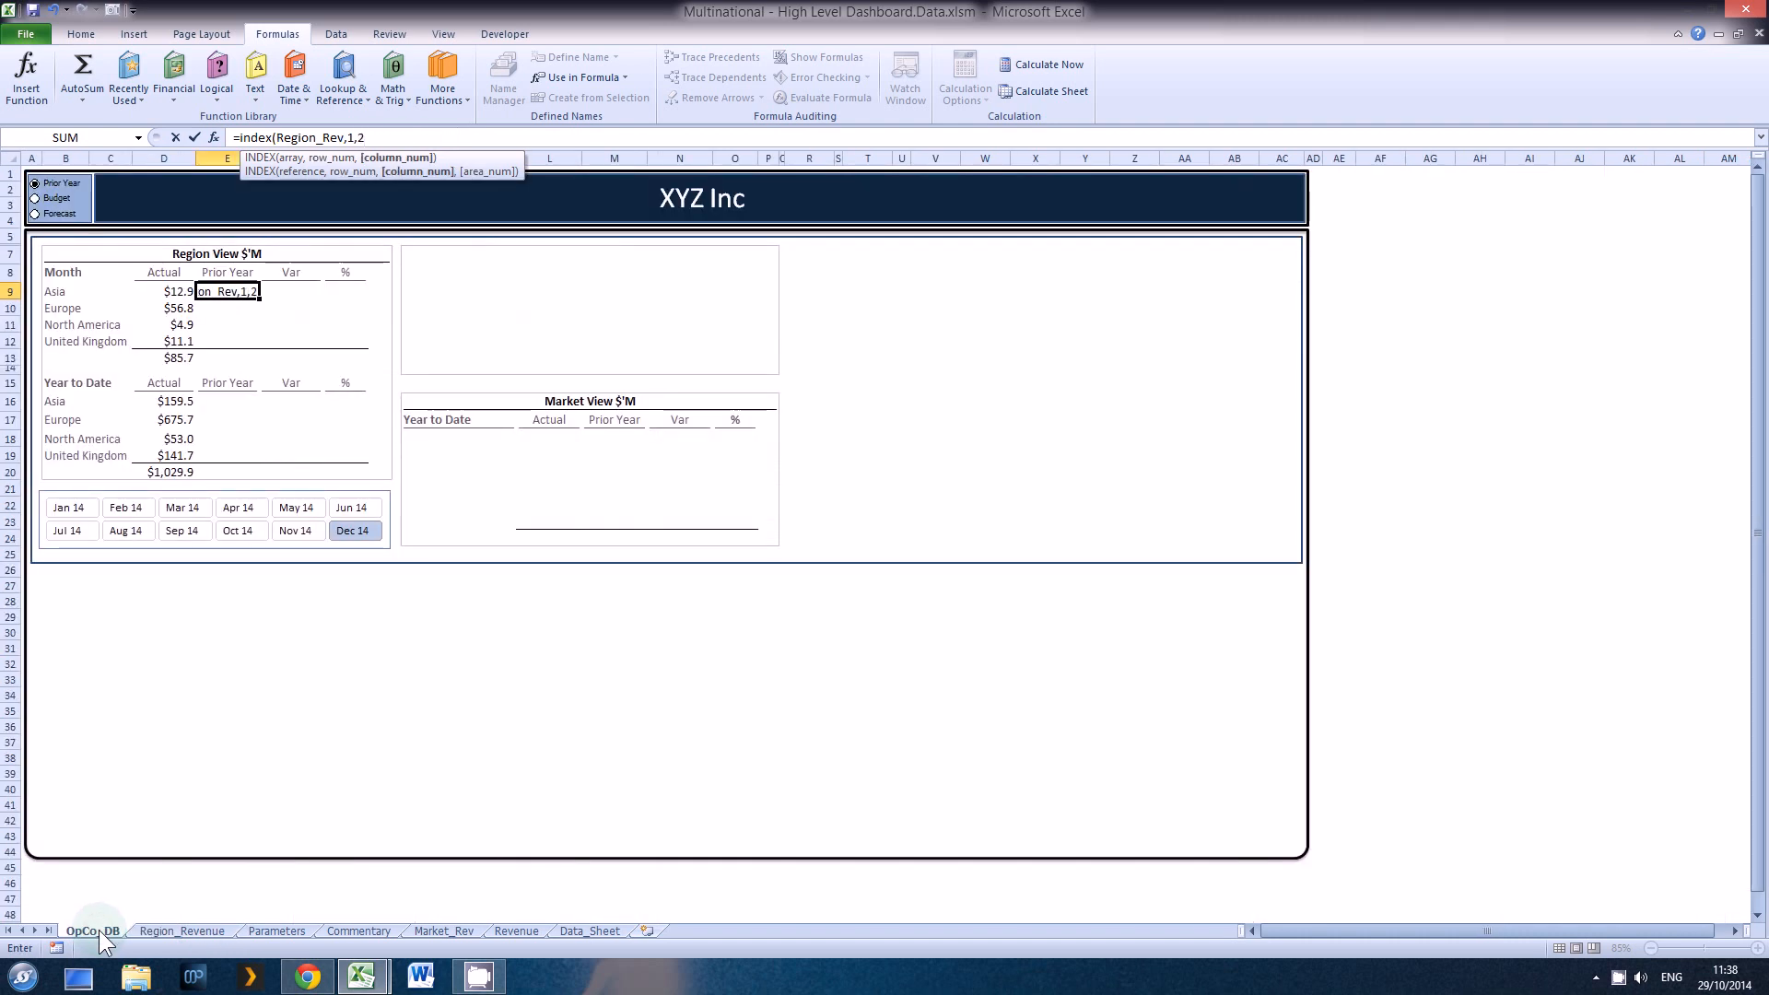
text())
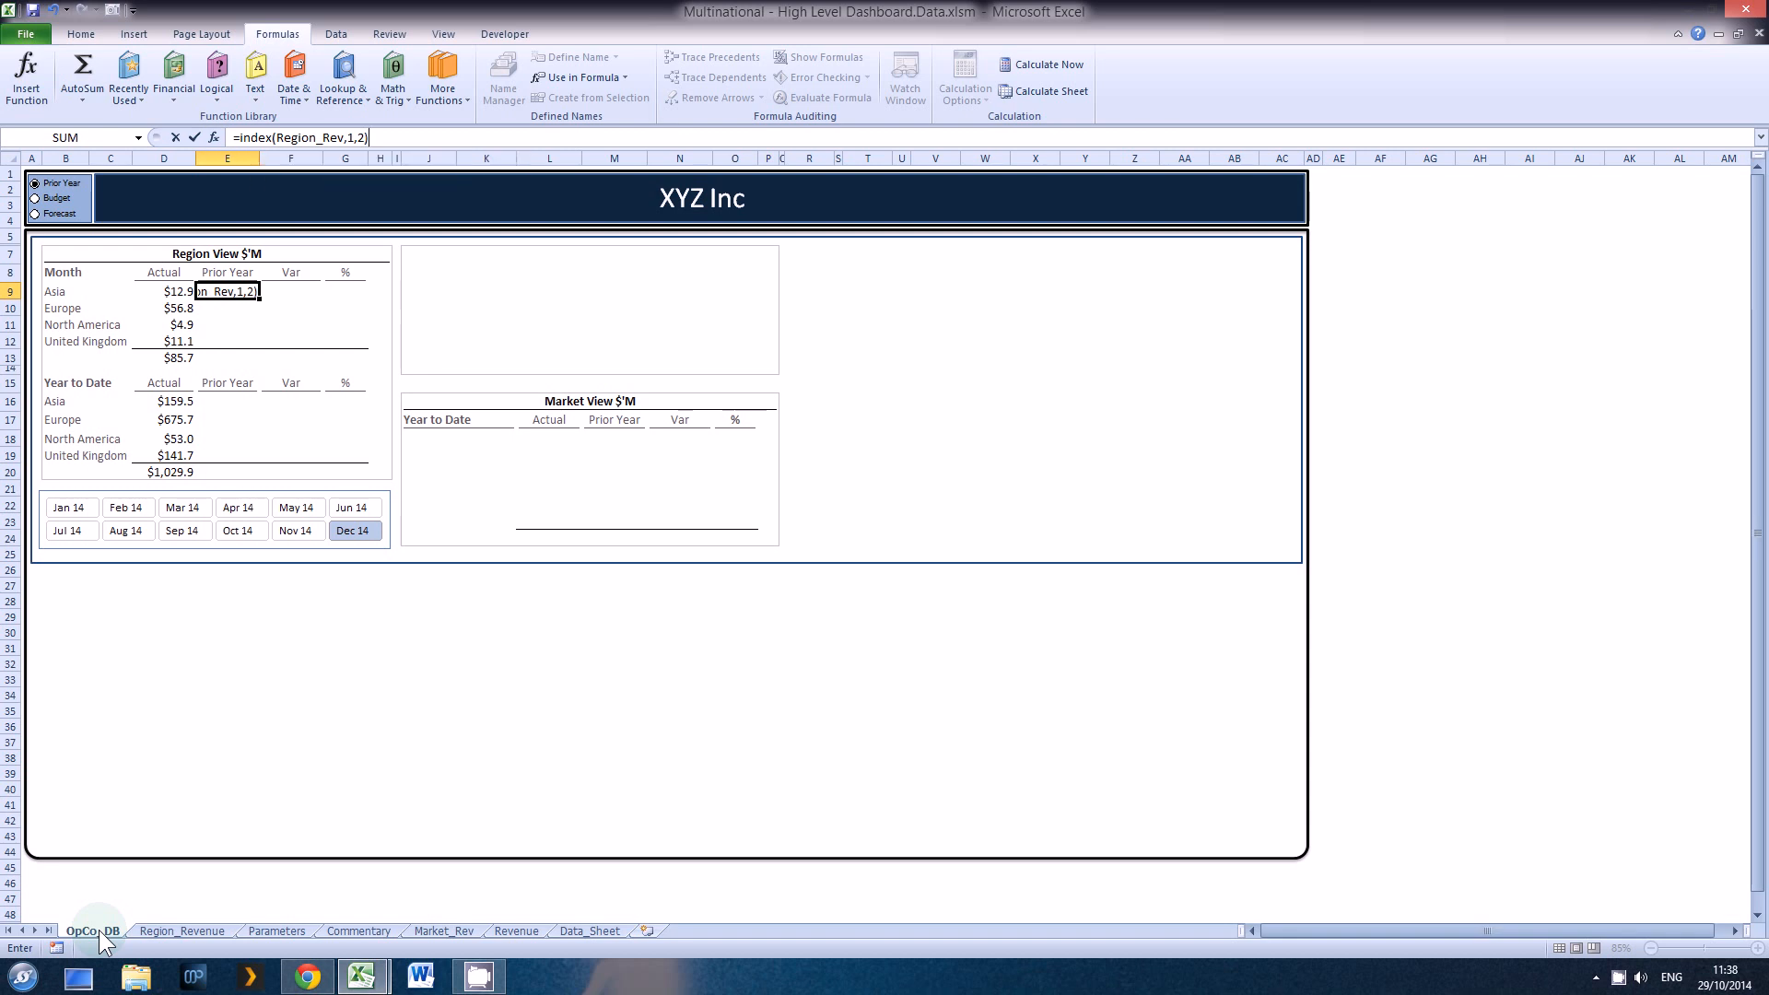
key(Return)
Step: Multiply the INDEX formula in E9 by 1000 so Asia's Prior Year figure scales like the Actual column
key(Up)
key(F2)
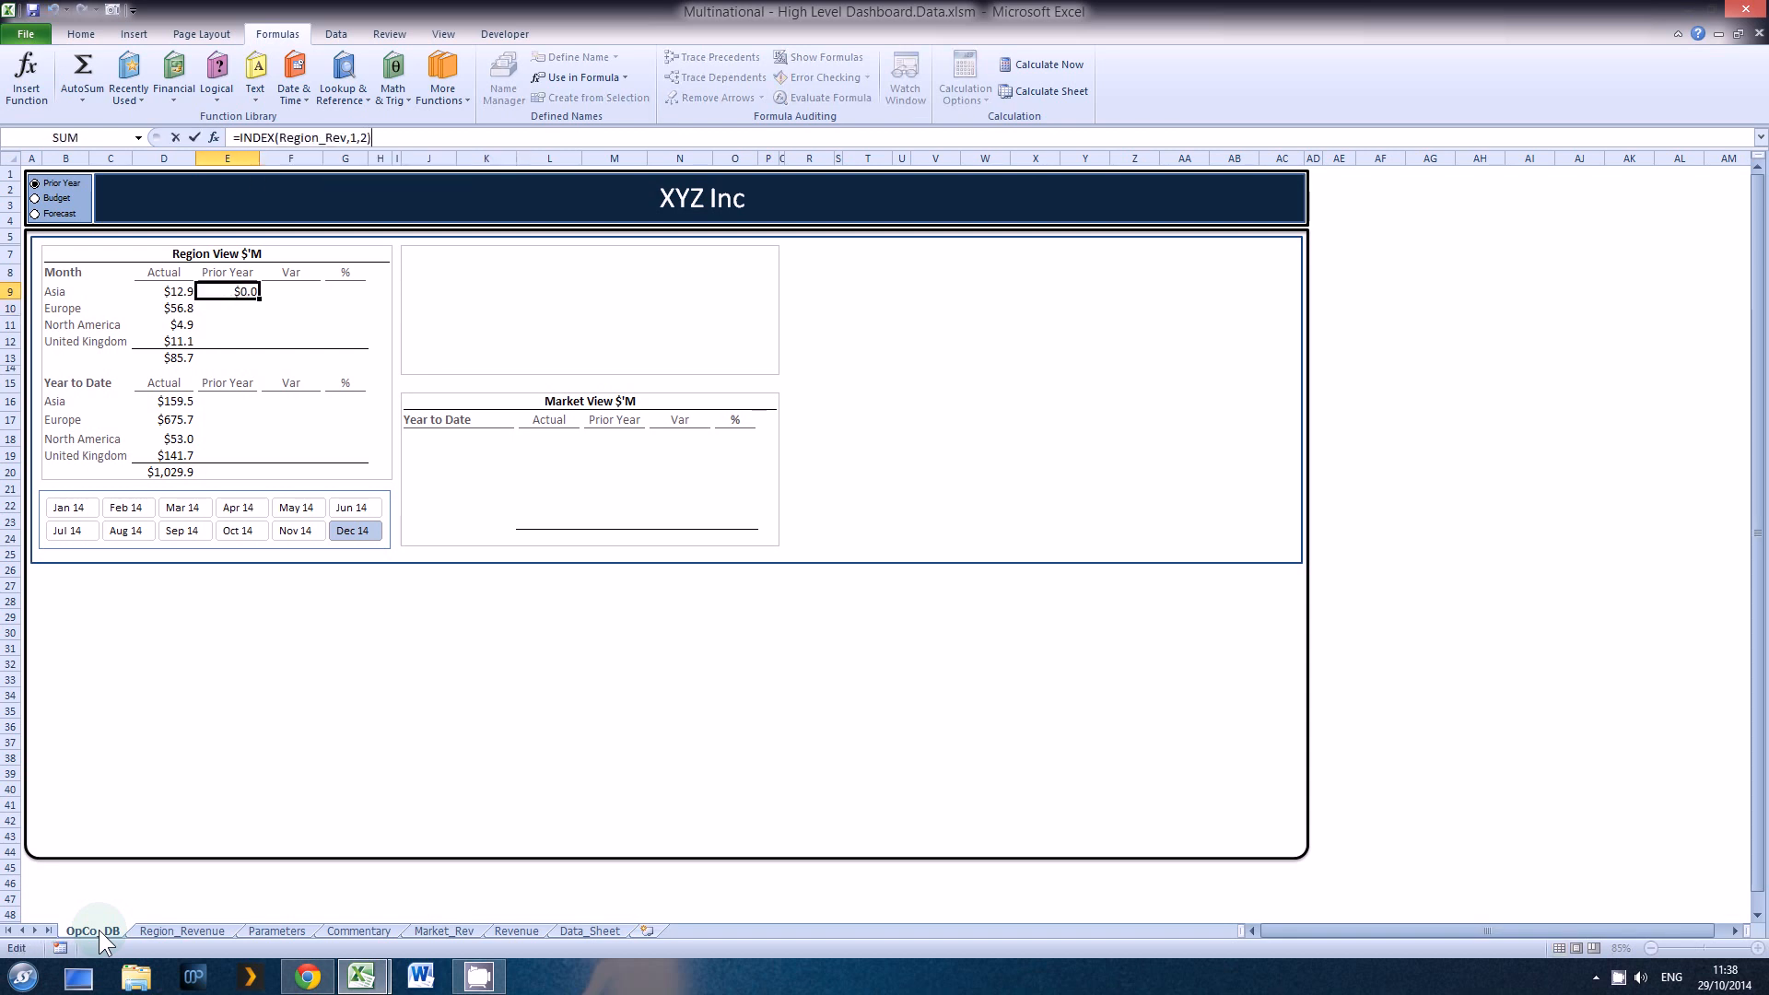
text(*1000)
key(Return)
key(Up)
key(F2)
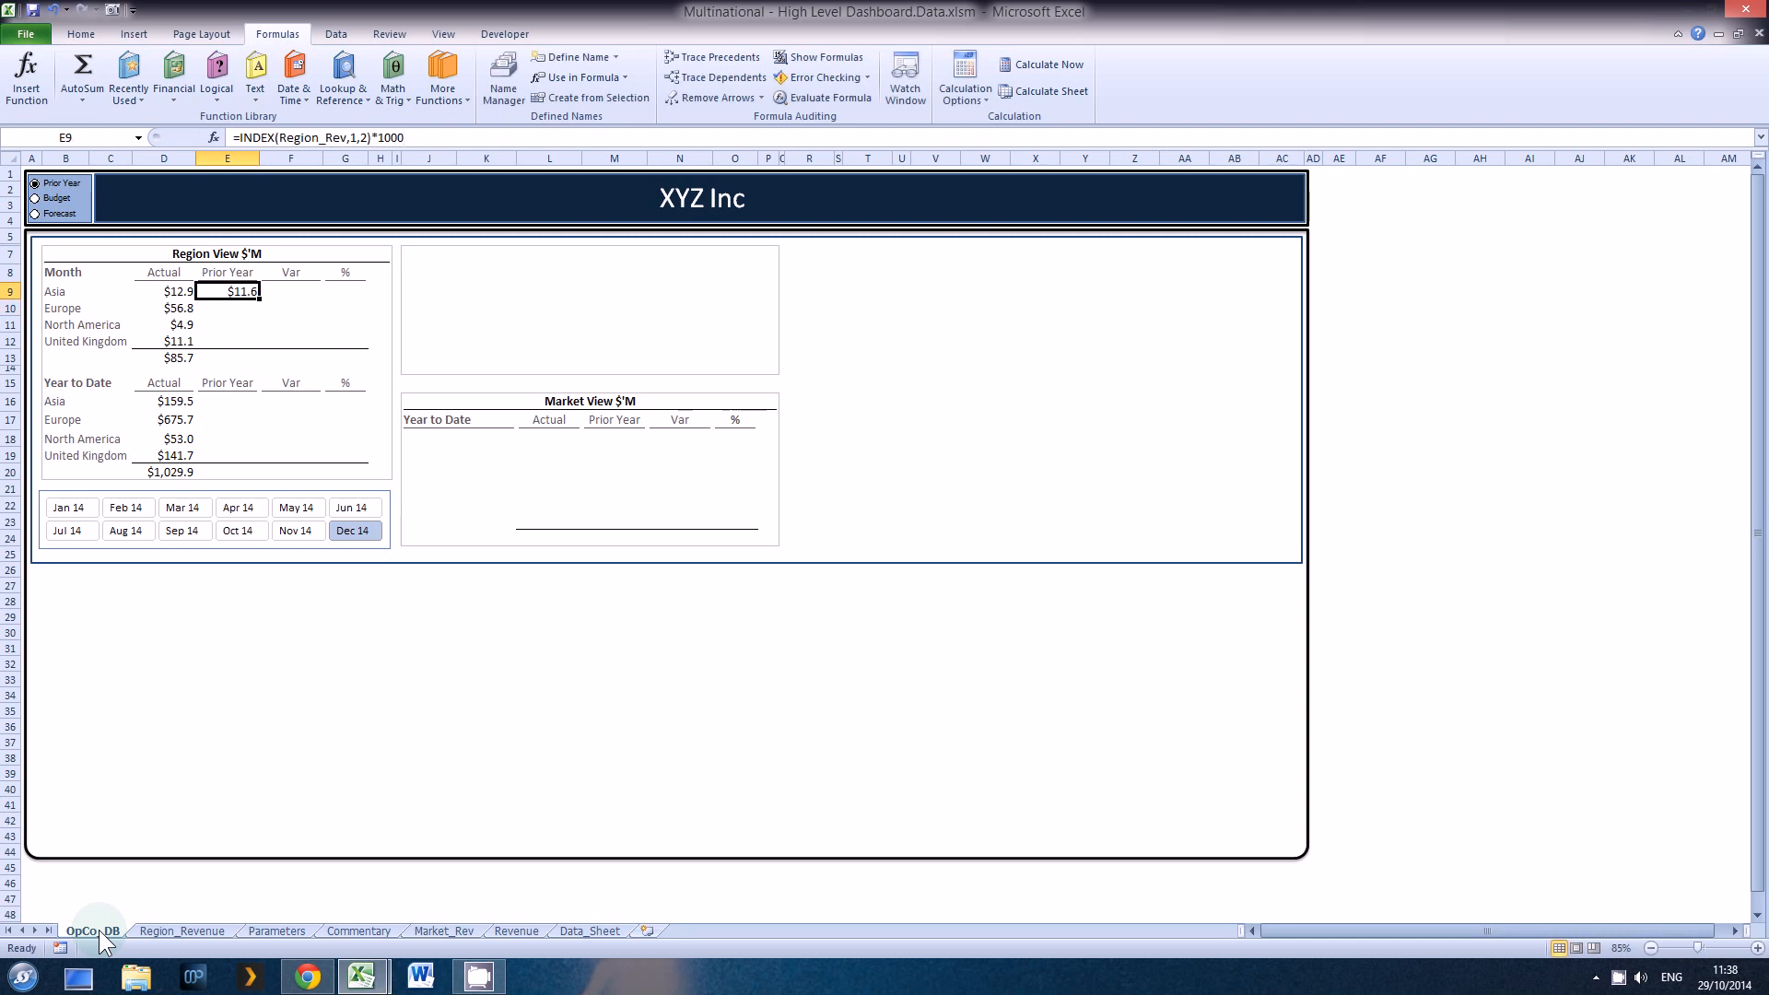
Step: Calculate Asia's monthly variance in F9 as Actual minus Prior Year, using =D9-E9
key(Tab)
text(=)
key(Left)
key(Left)
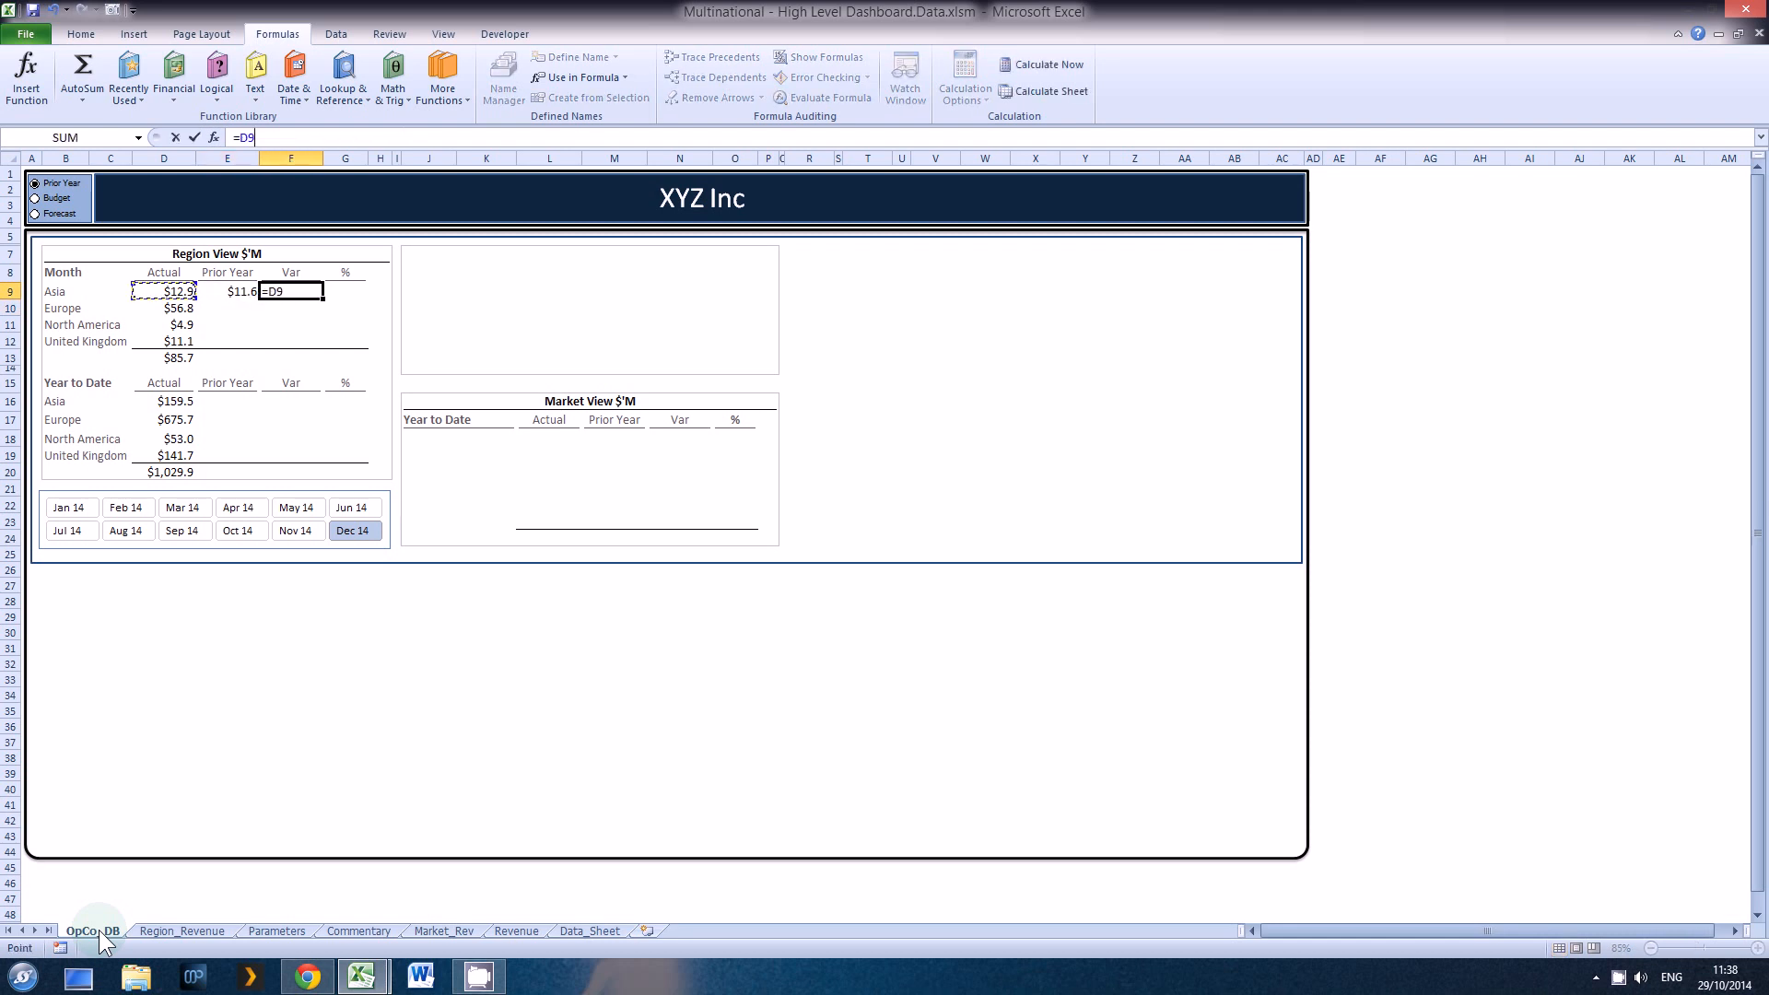
text(-)
key(Left)
key(ctrl+Return)
Step: Calculate Asia's monthly variance percentage in G9 by dividing the variance by Prior Year, using =F9/E9
key(Tab)
text(=)
key(Left)
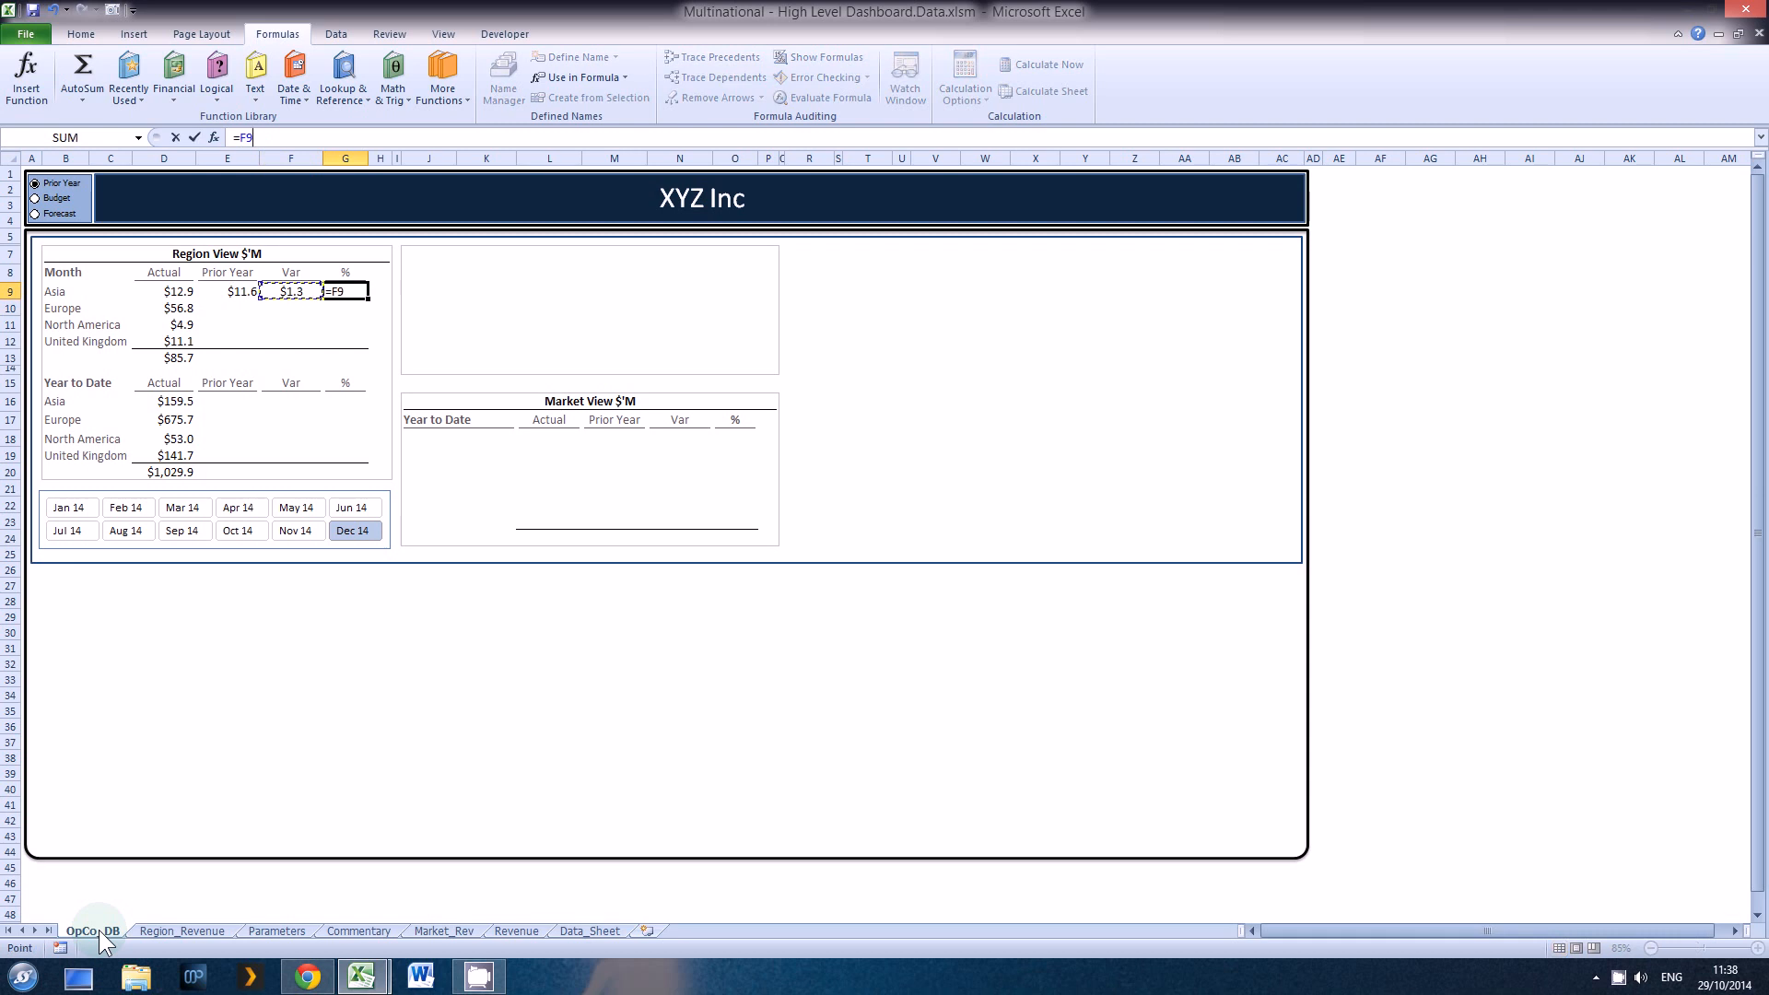
text(/)
key(Left)
key(Left)
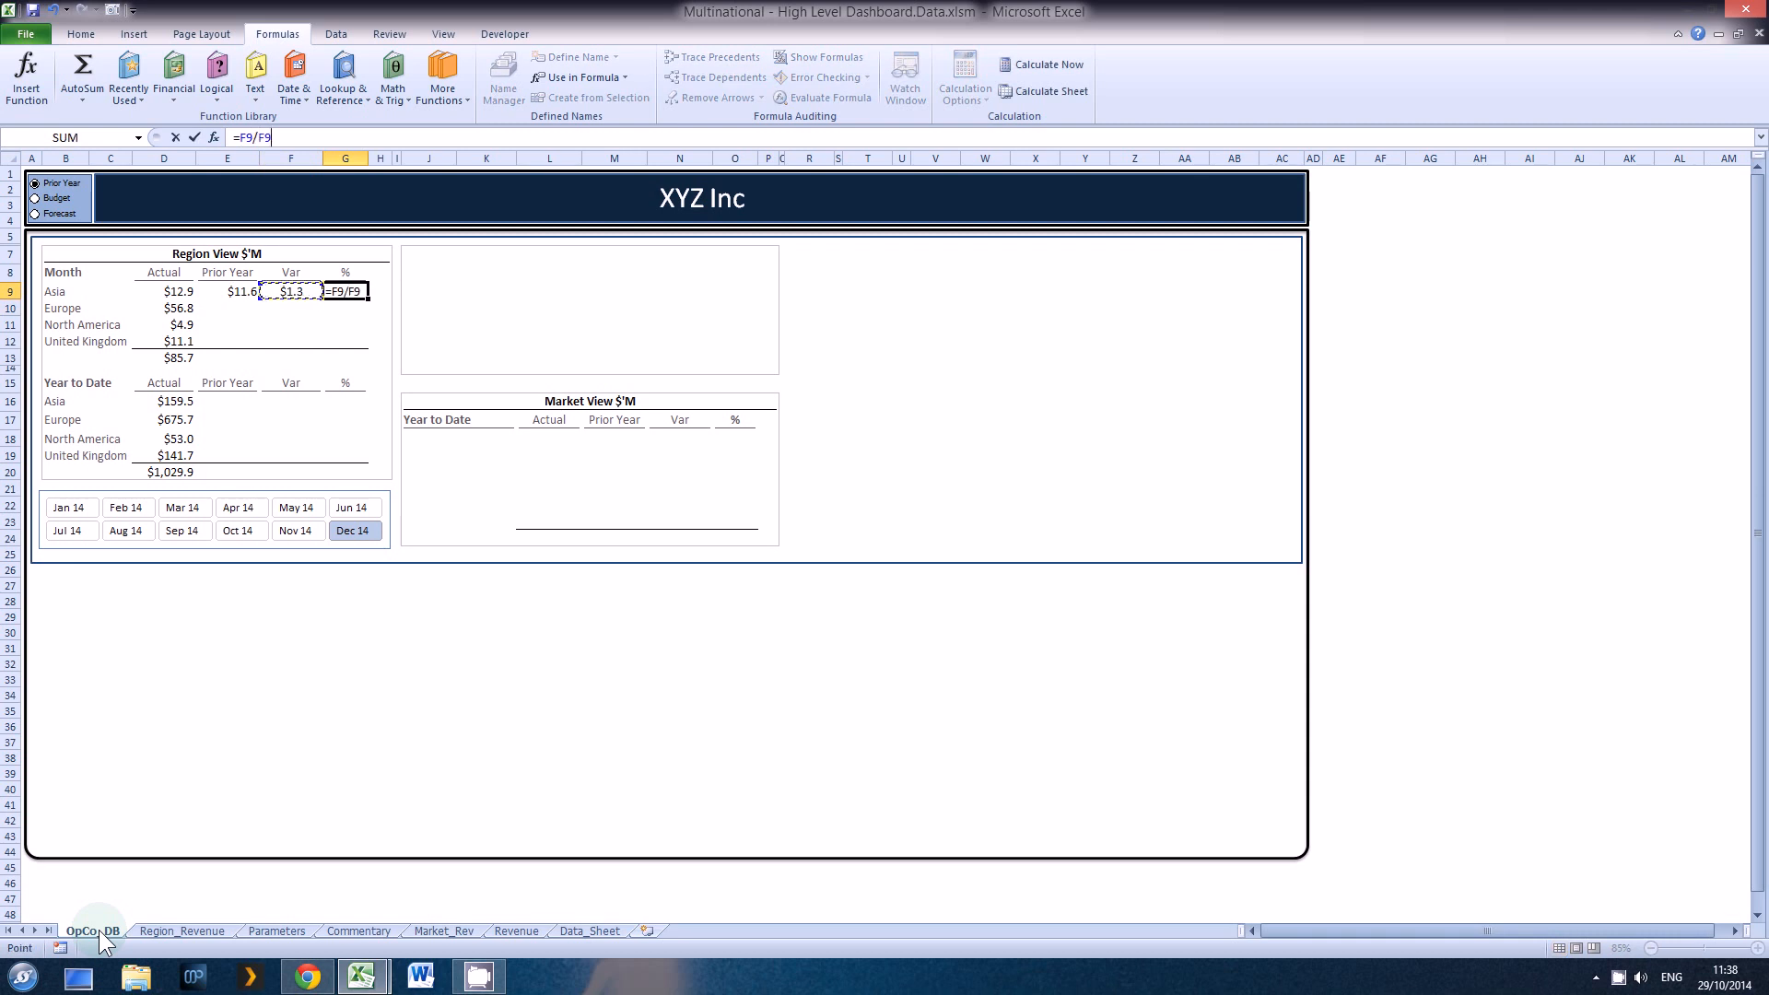
key(Return)
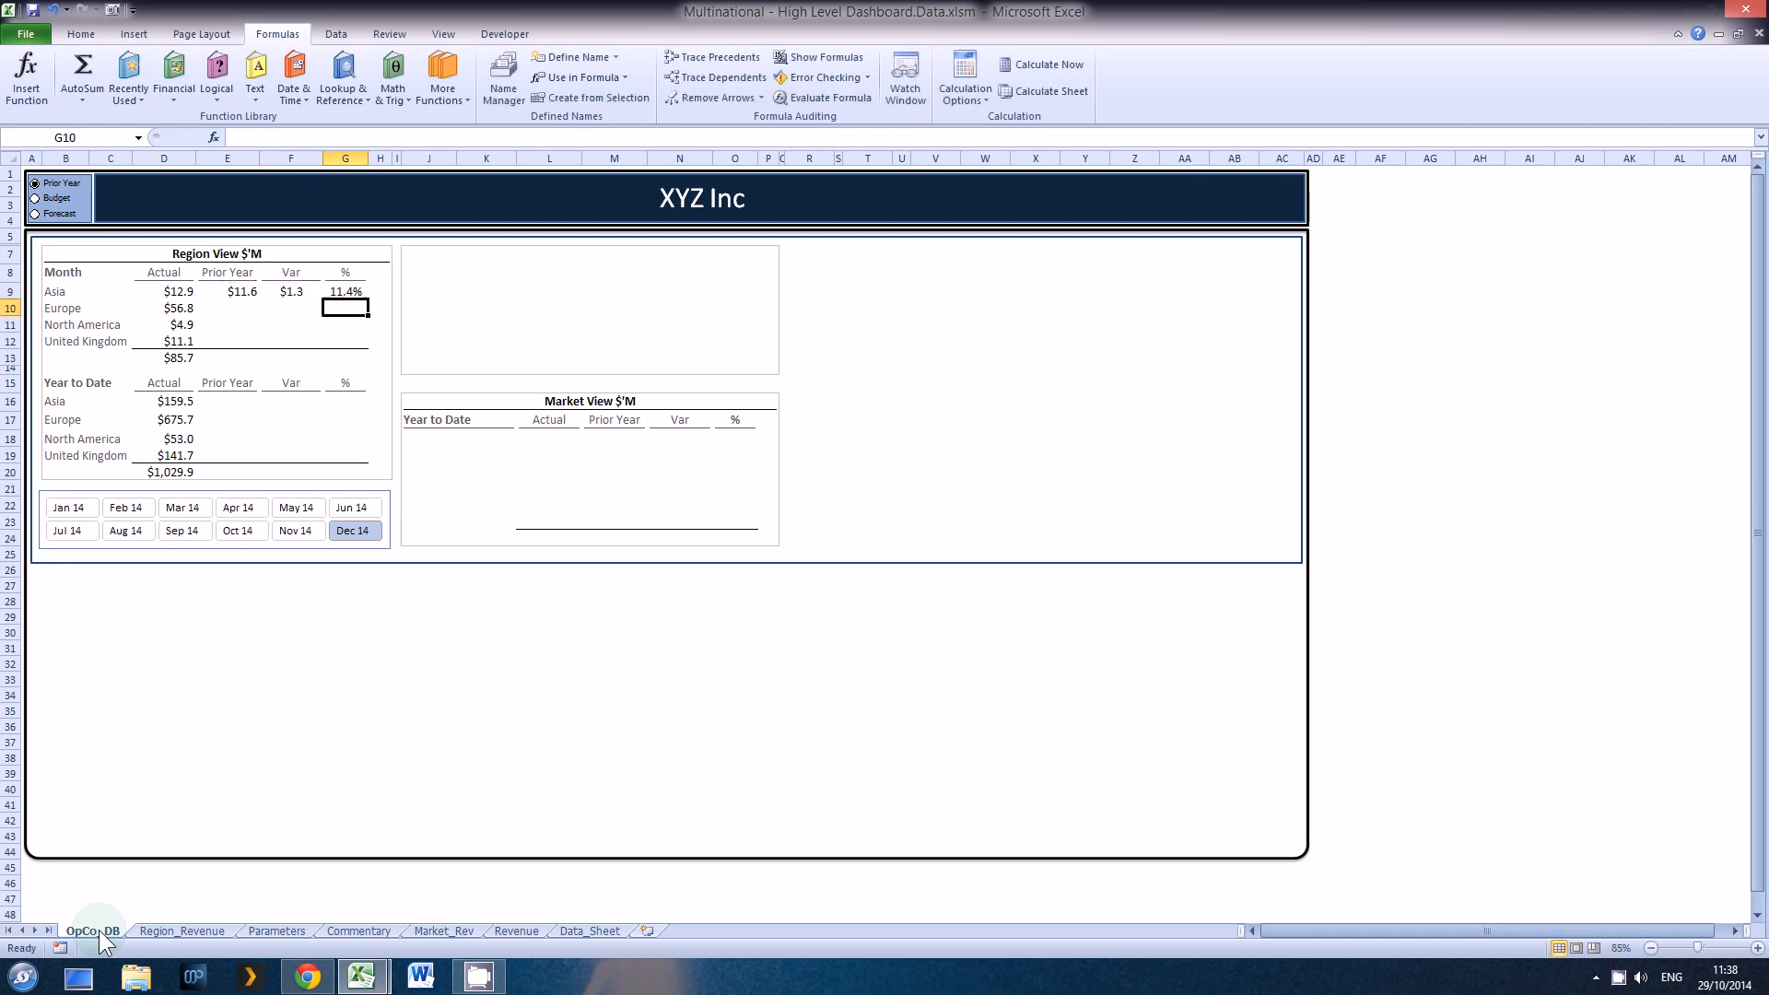
Step: Return to E9, the monthly Prior Year cell for Asia holding the INDEX formula
key(Up)
key(Left)
key(Left)
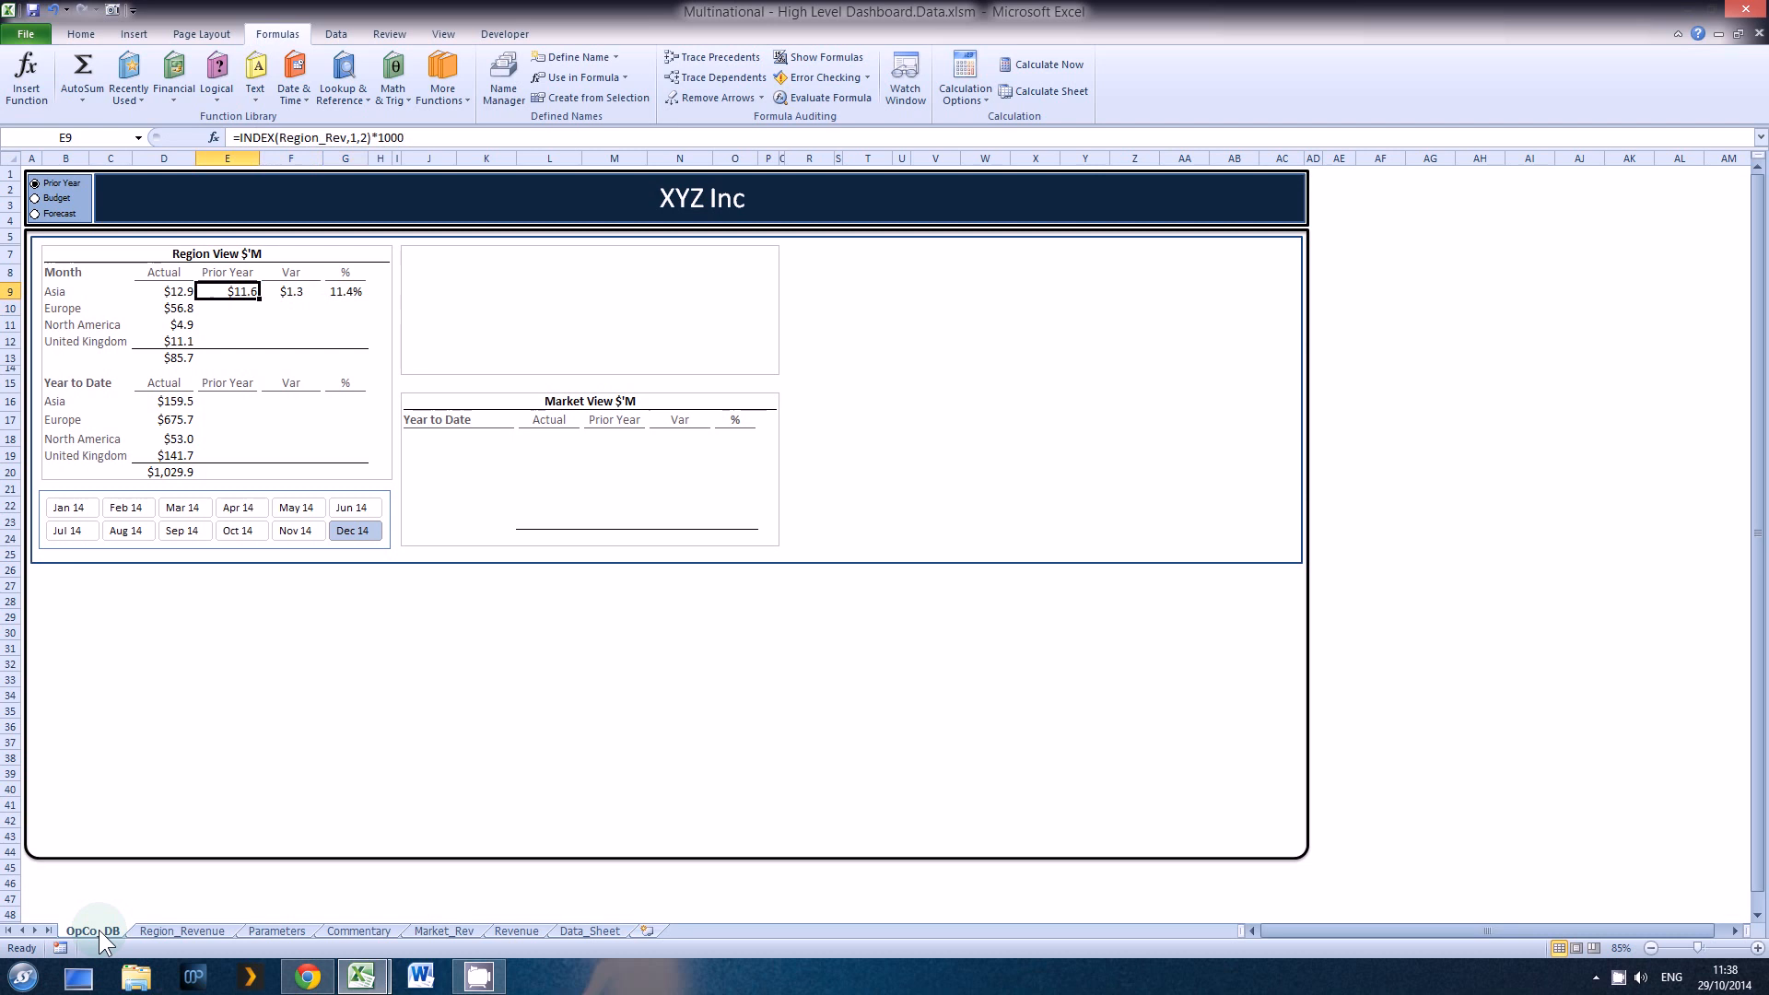